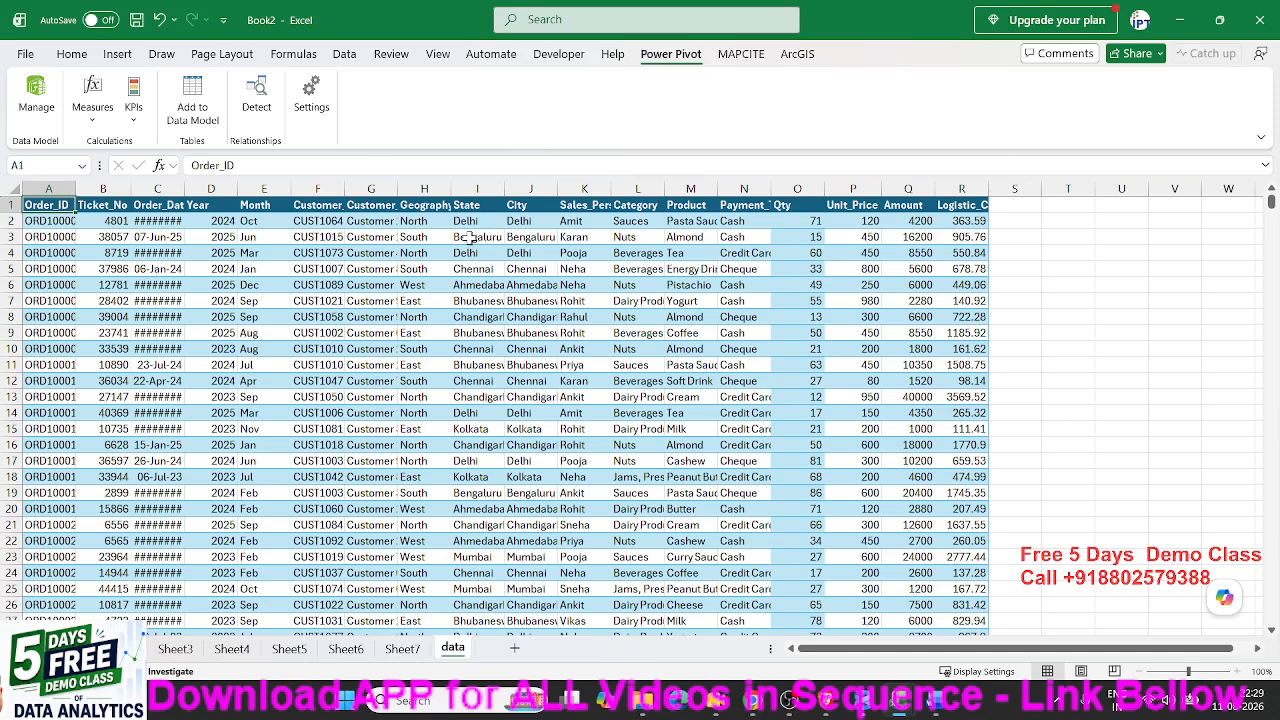
Check in the COM Add-ins list that Microsoft Power Pivot for Excel is enabled, and close the list unchanged.
click(684, 66)
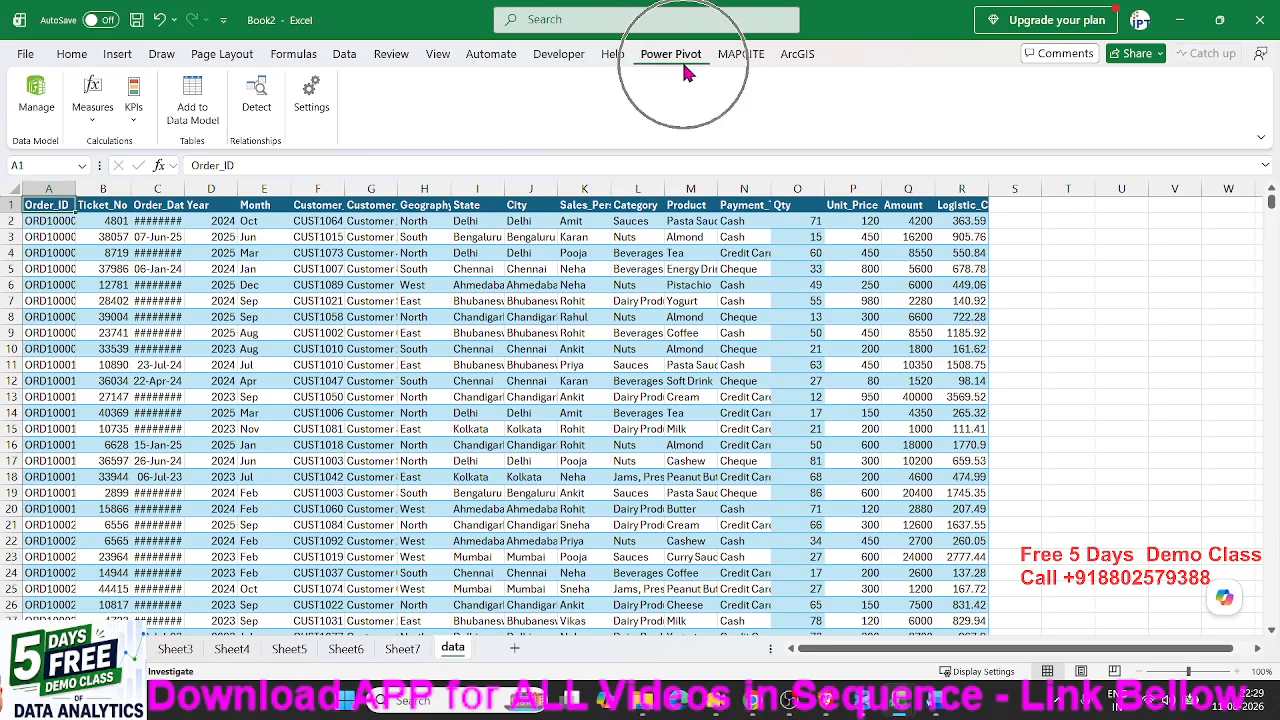
click(684, 66)
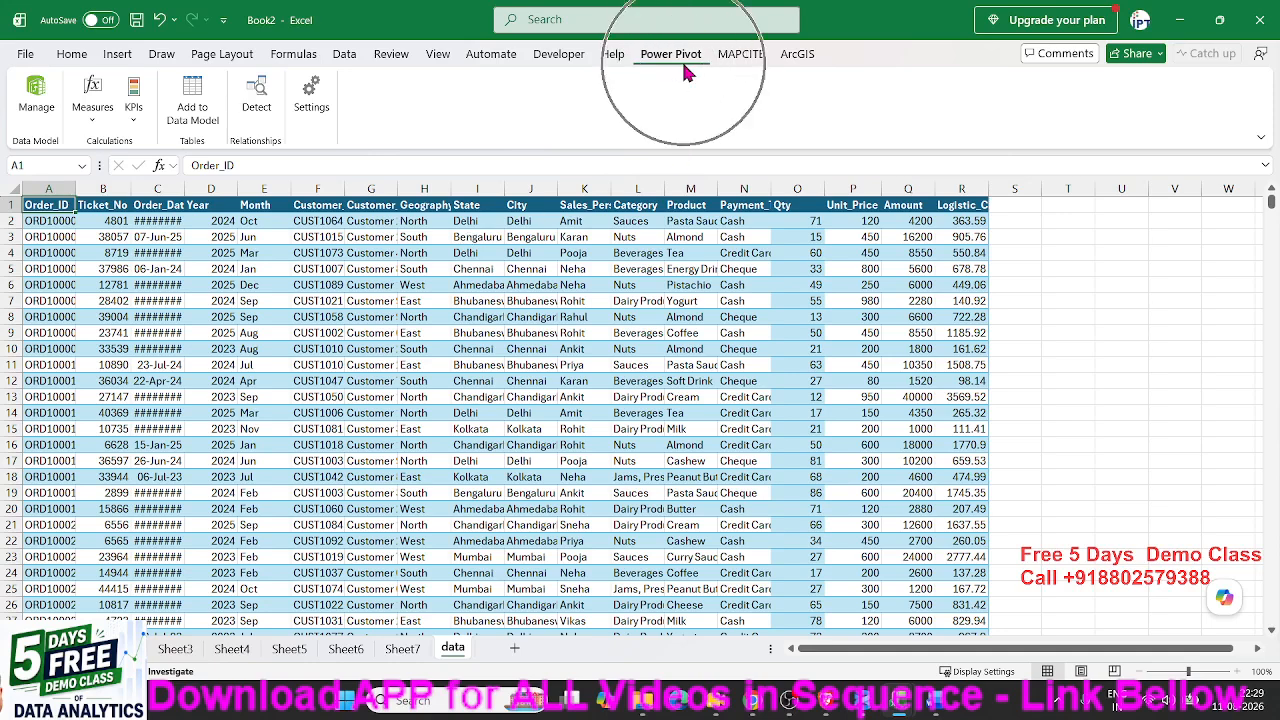
click(25, 54)
click(45, 650)
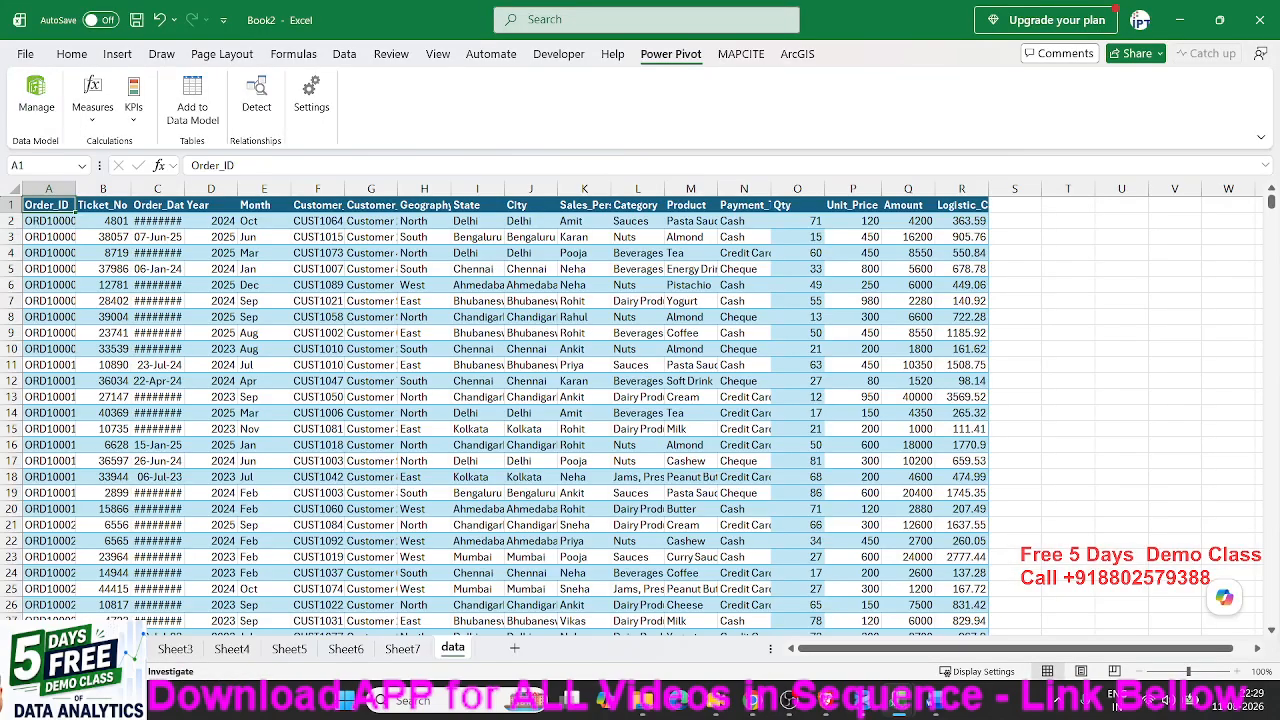
click(329, 366)
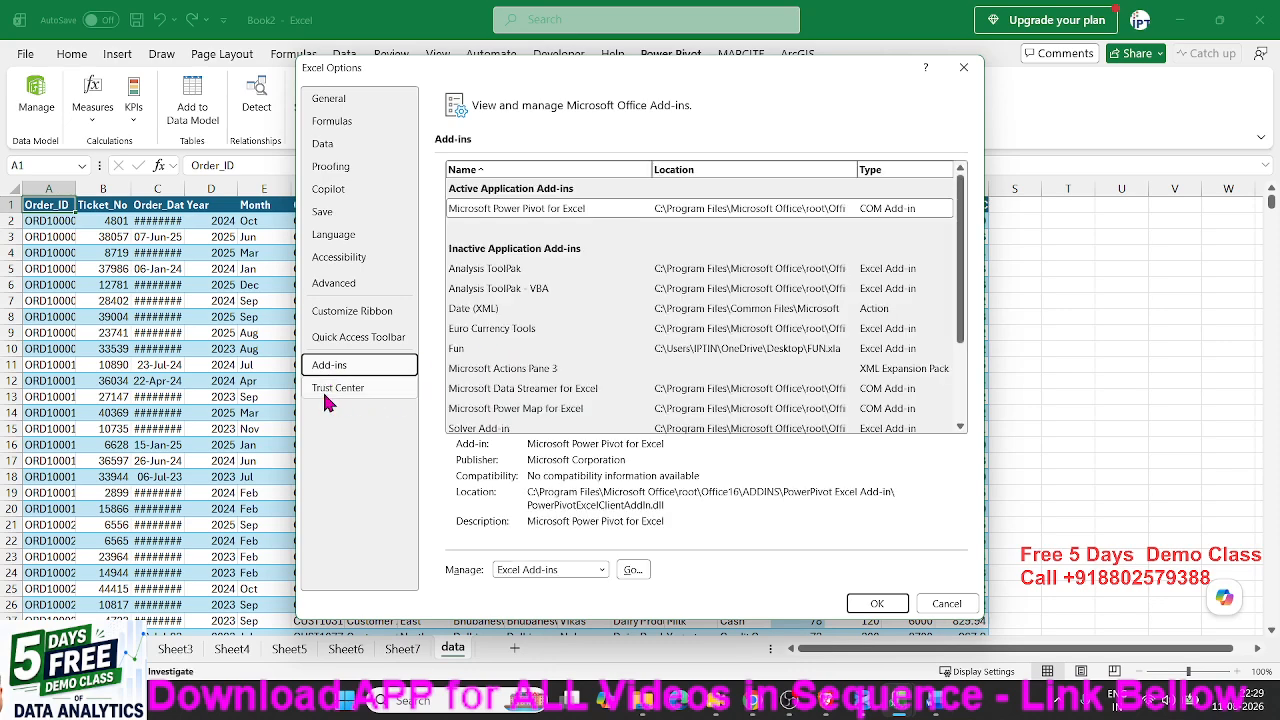
click(600, 569)
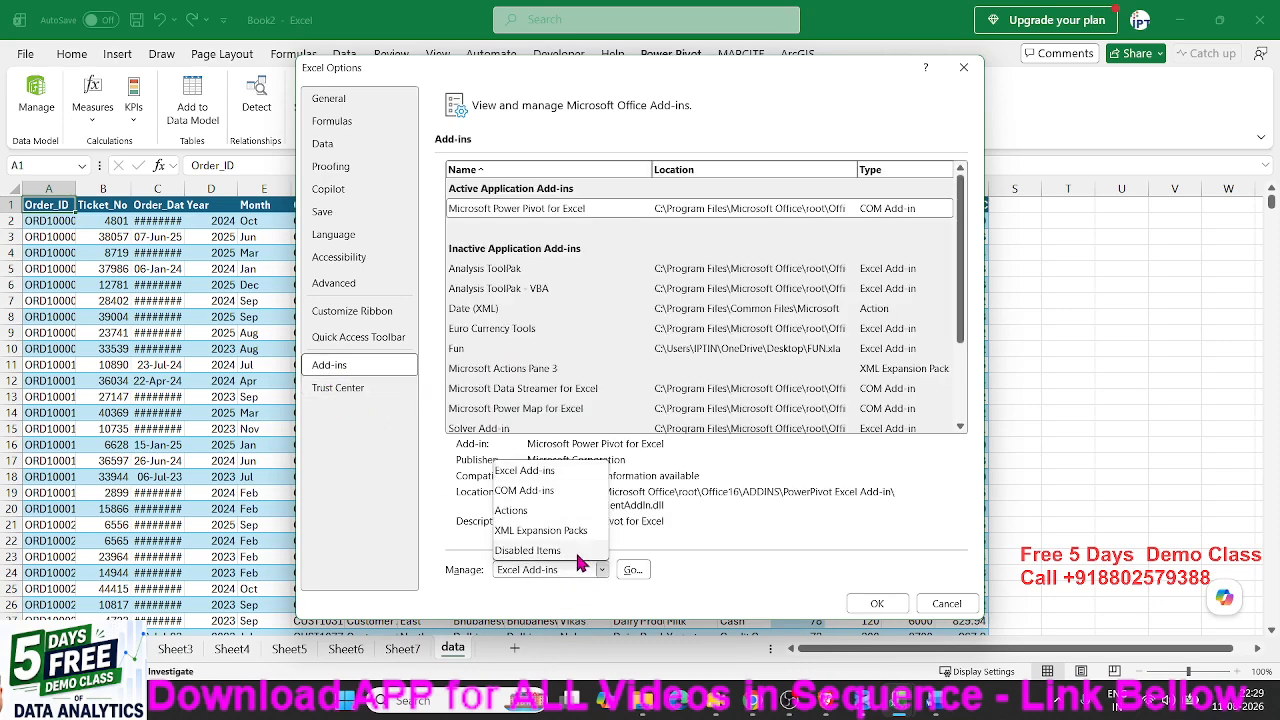
click(546, 500)
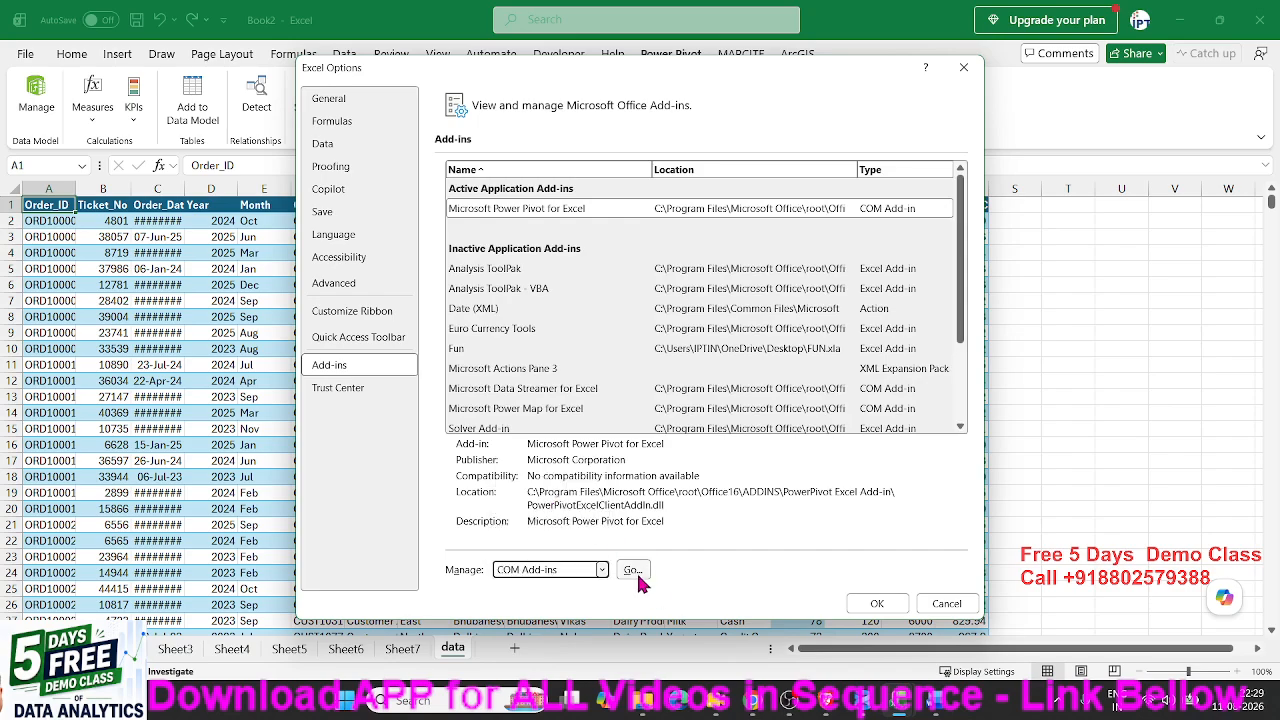
click(633, 569)
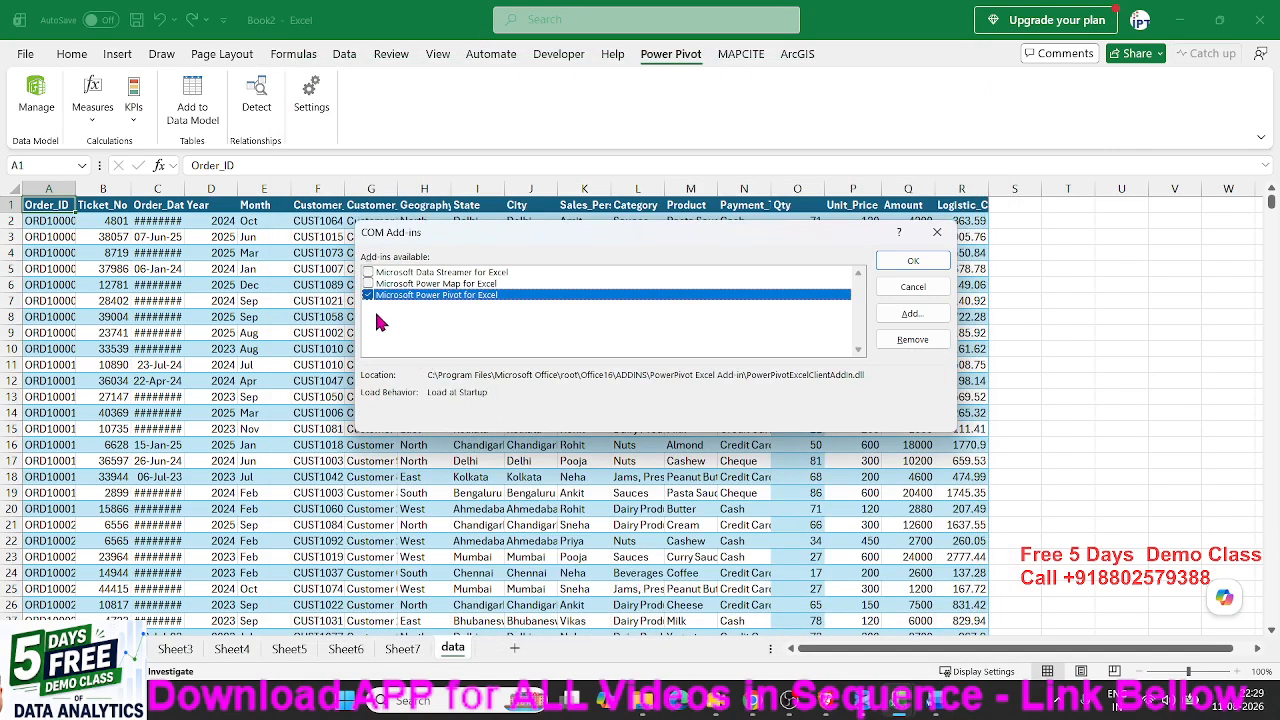
key(ctrl)
key(alt+Tab)
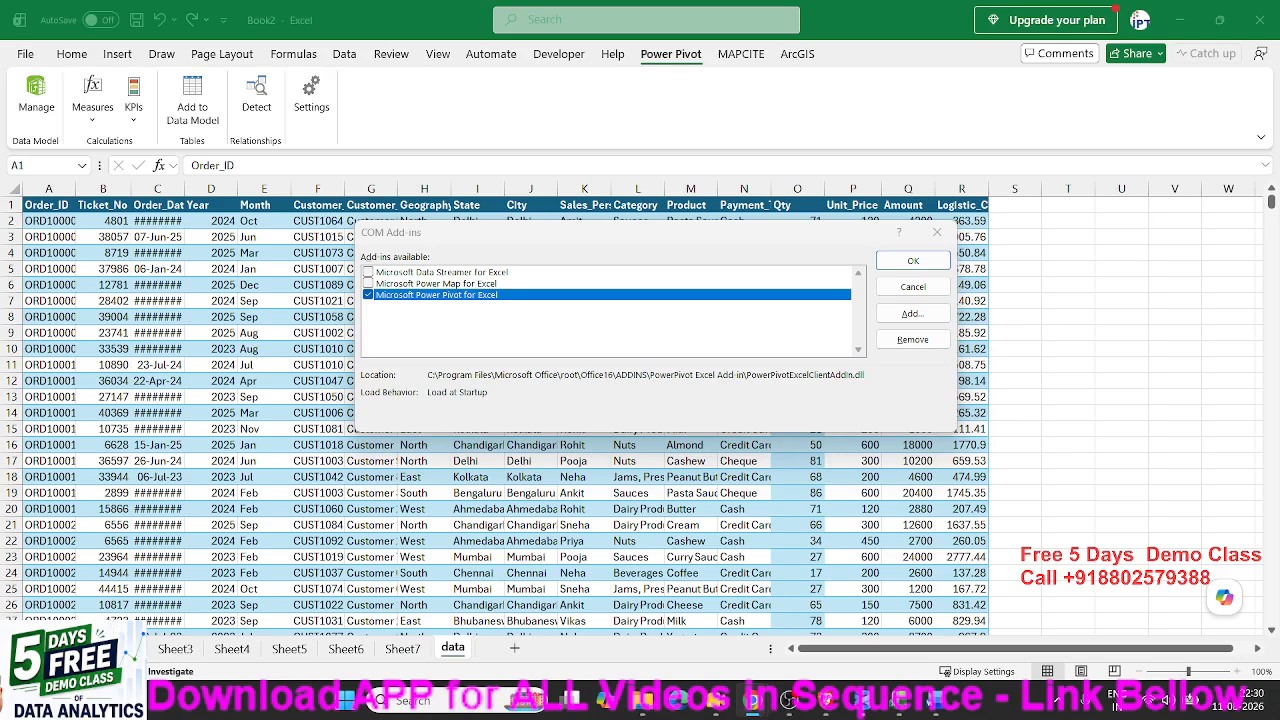
click(937, 232)
Select the data from A1 to R10002 and add it to the Power Pivot data model as a table with headers.
click(317, 316)
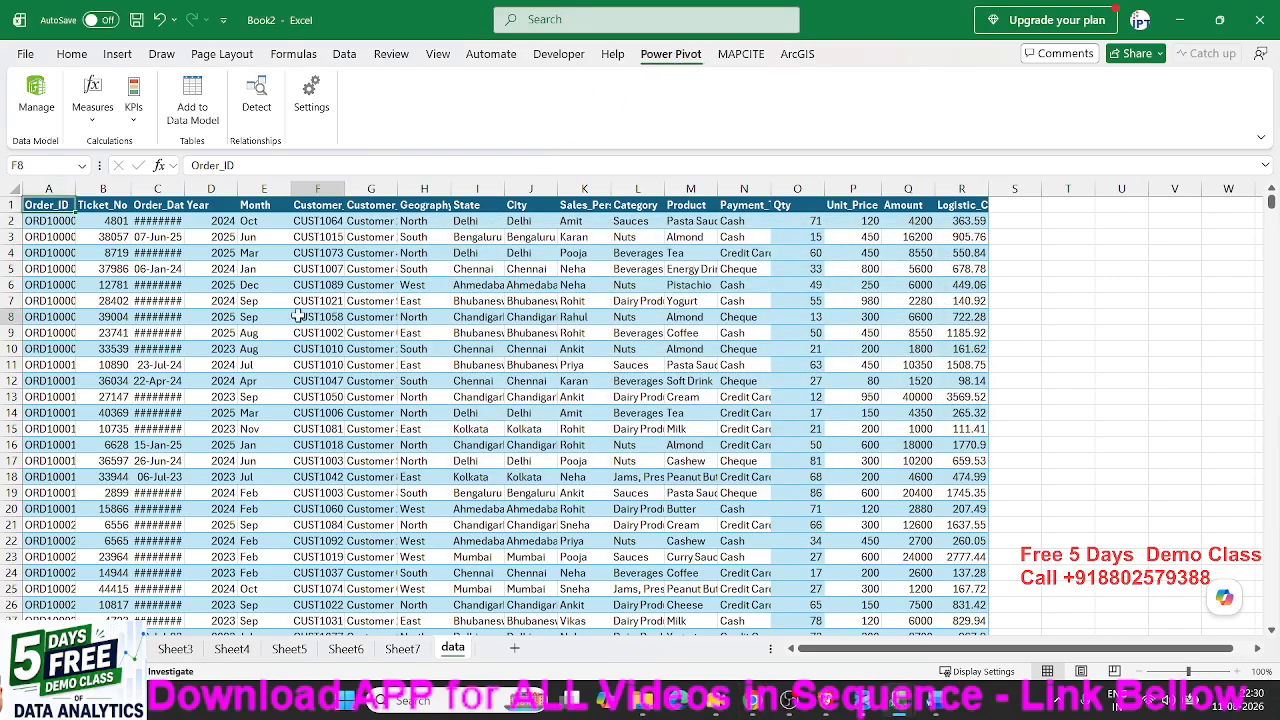
click(68, 205)
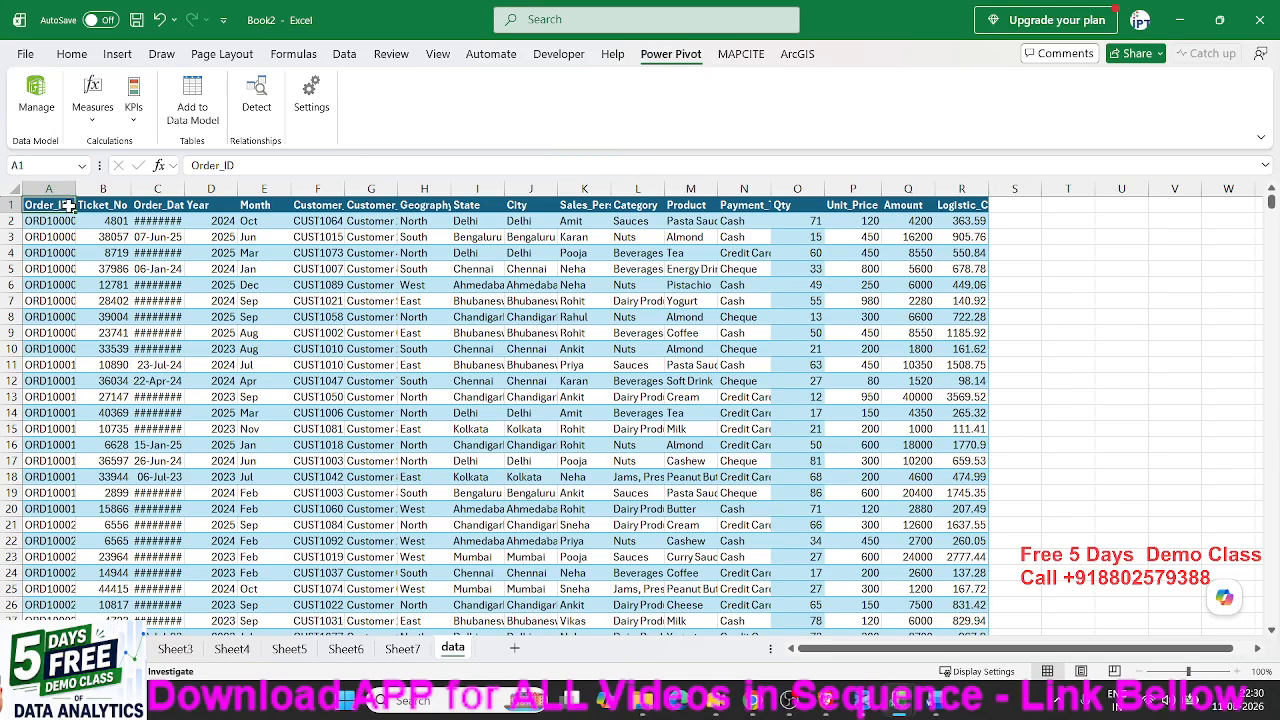
key(ctrl+shift+End)
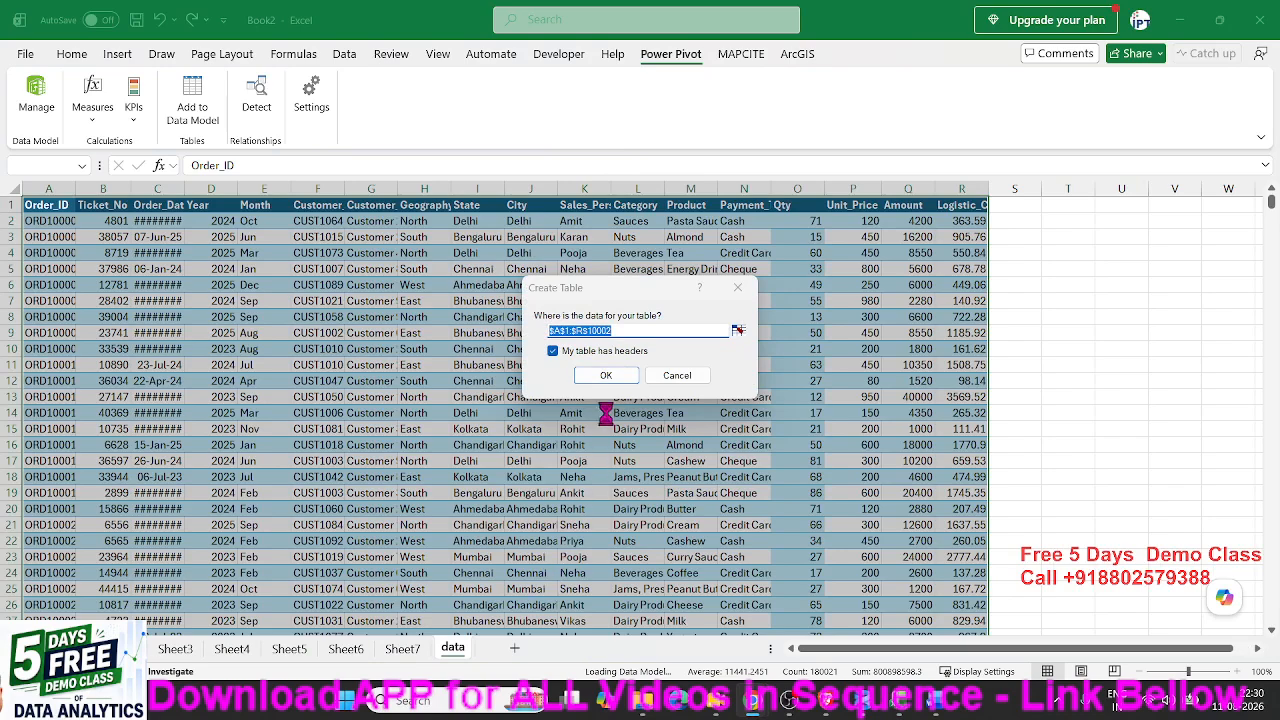
click(605, 376)
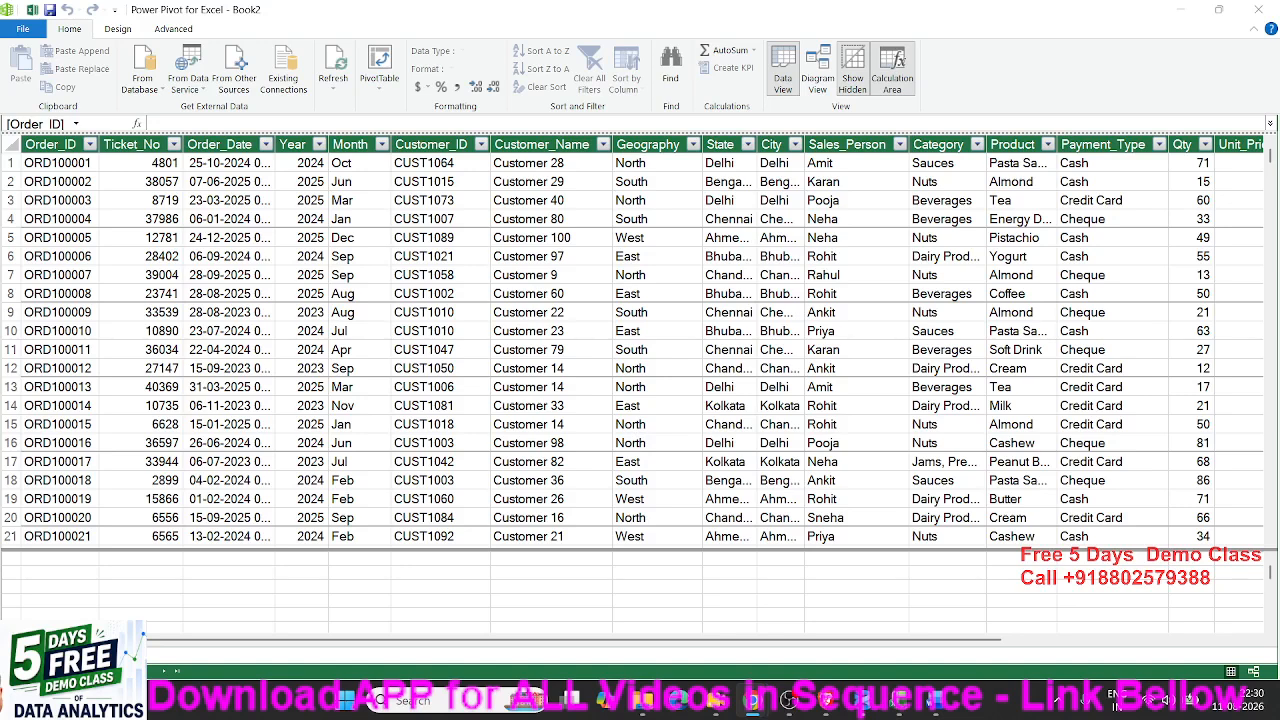
Enlarge the calculation area below the data rows and select an empty cell in it under the Order_Date column.
click(436, 588)
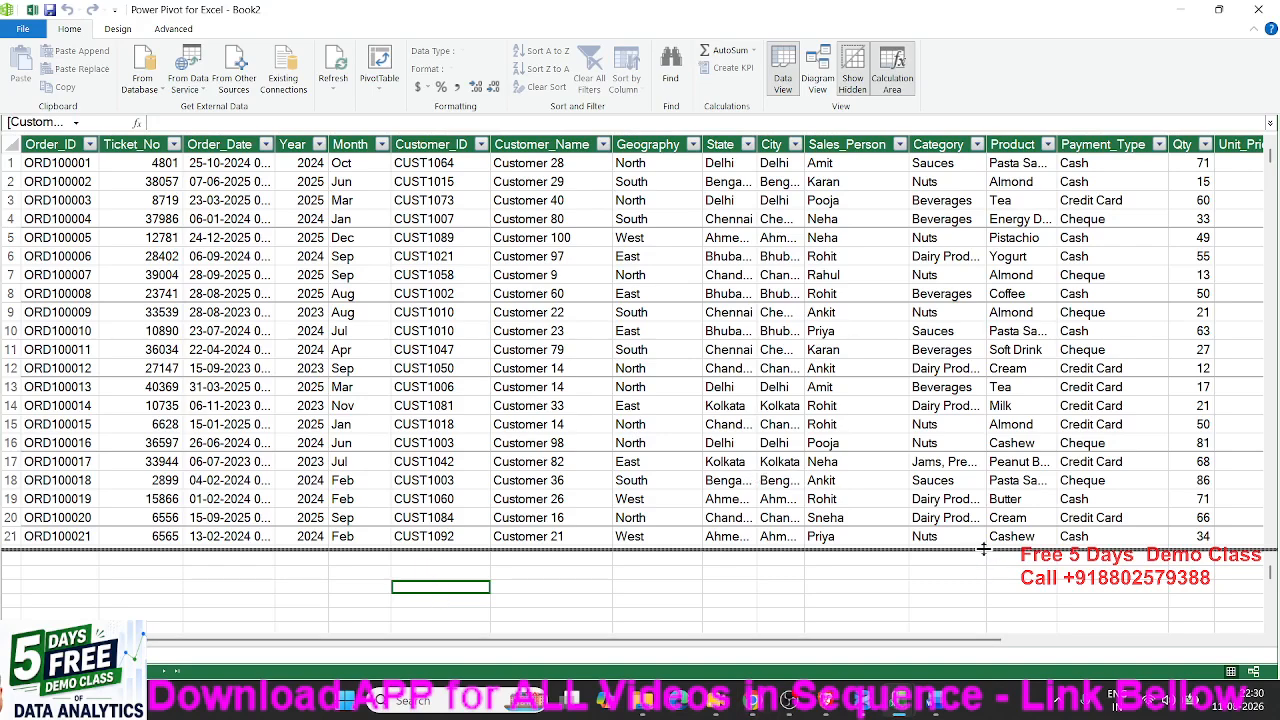
drag(452, 549, 446, 528)
click(249, 551)
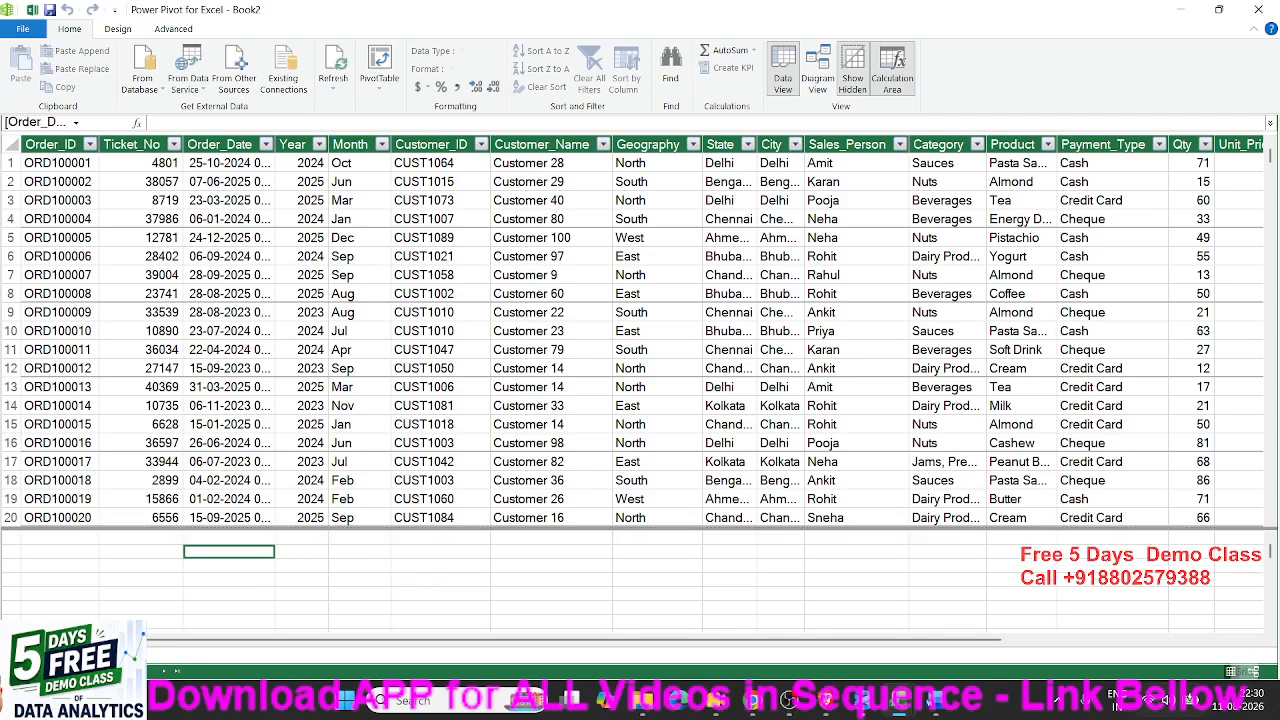
text(=)
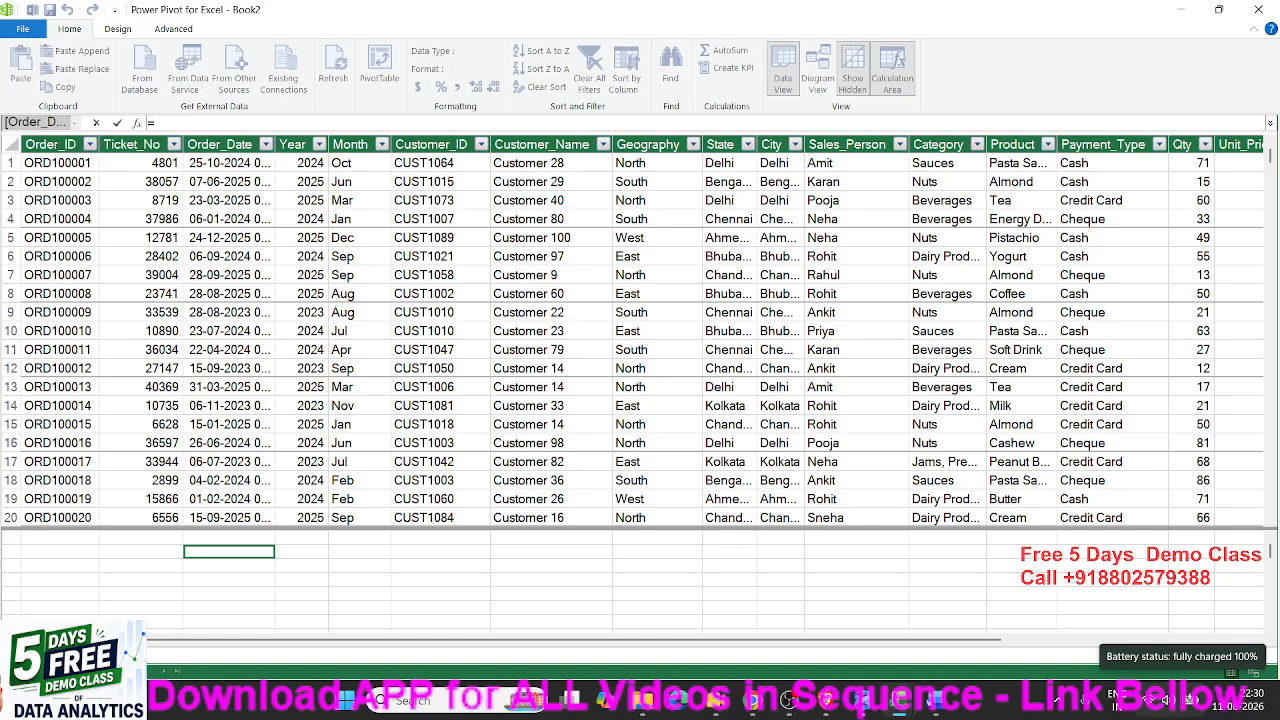
key(BackSpace)
text(HP:max)
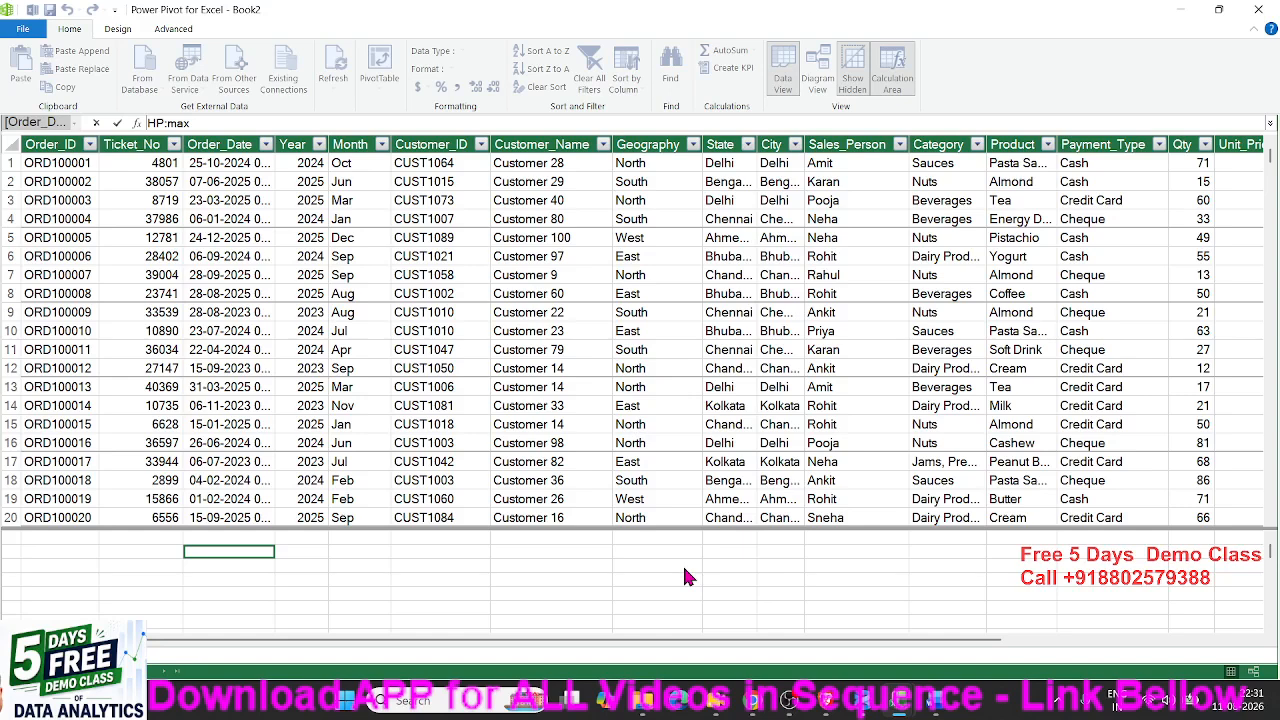
text(()
key(BackSpace)
key(BackSpace)
key(BackSpace)
key(BackSpace)
key(BackSpace)
key(BackSpace)
key(BackSpace)
key(Escape)
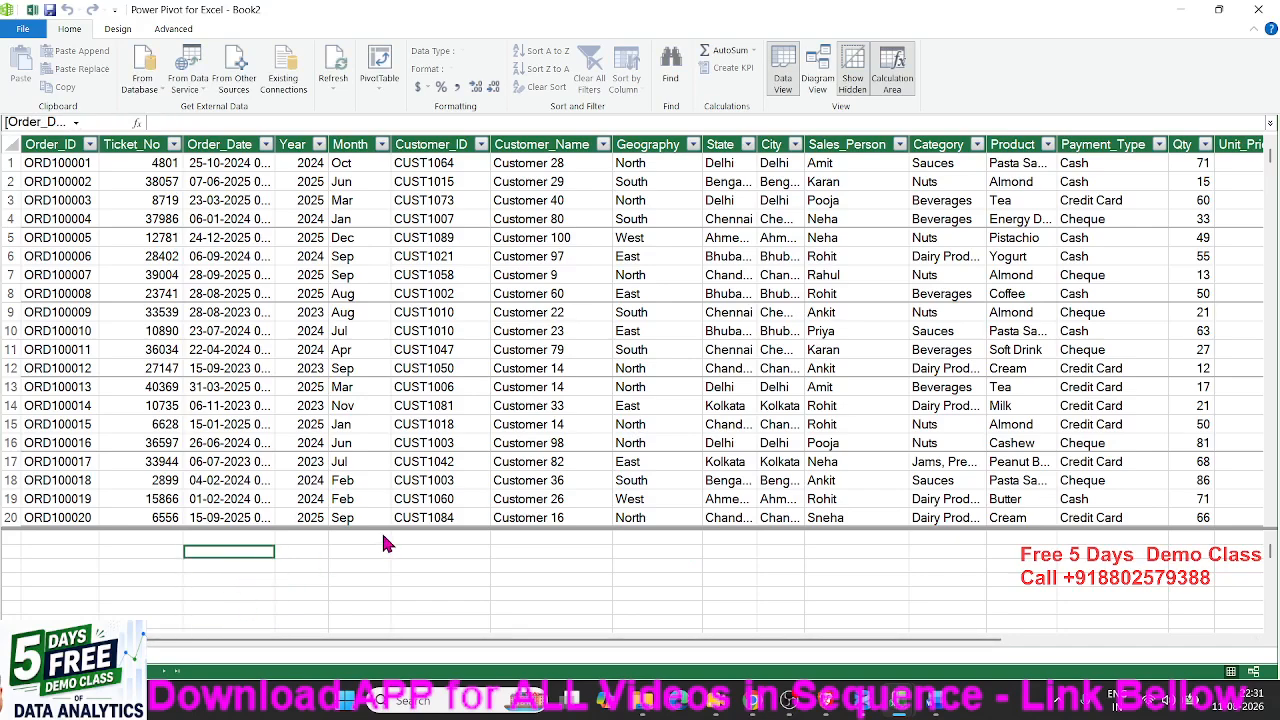
text(m)
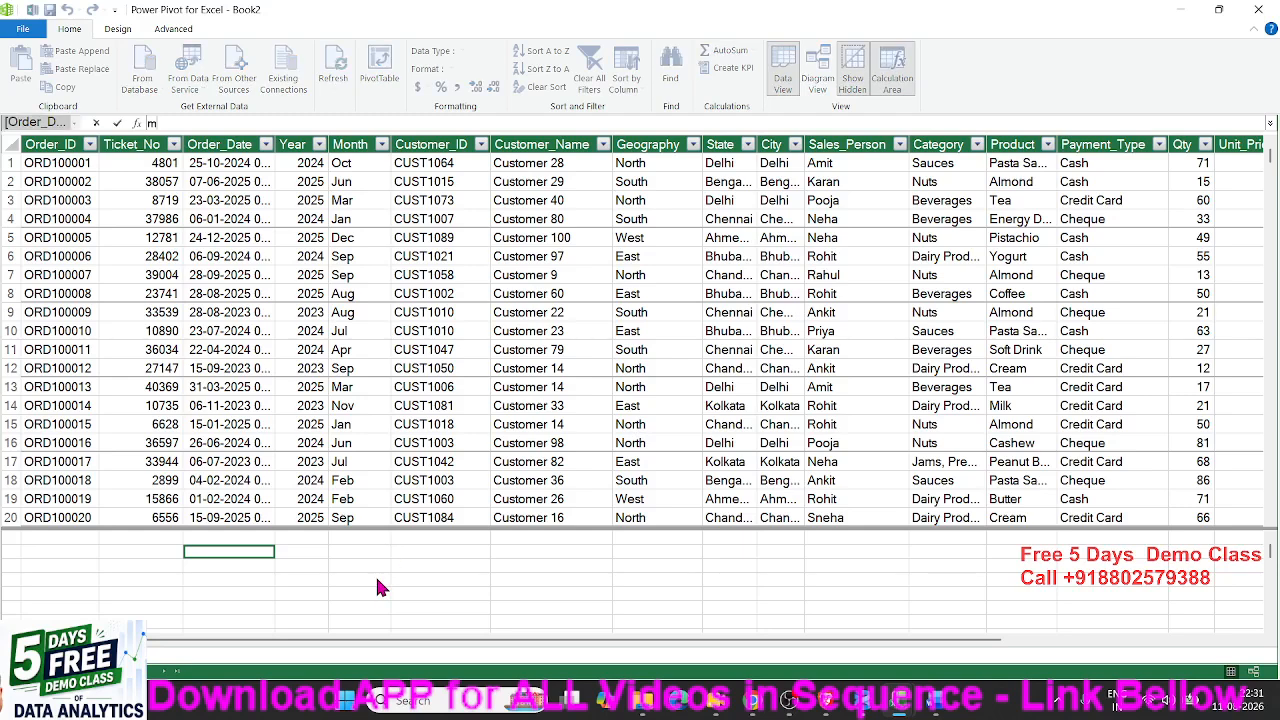
text(ax()
key(BackSpace)
key(BackSpace)
key(BackSpace)
key(BackSpace)
Create a measure in the selected calculation cell with the formula =MAX(Table2[Unit_Price])*SUM([Qty]).
text(=max)
key(Tab)
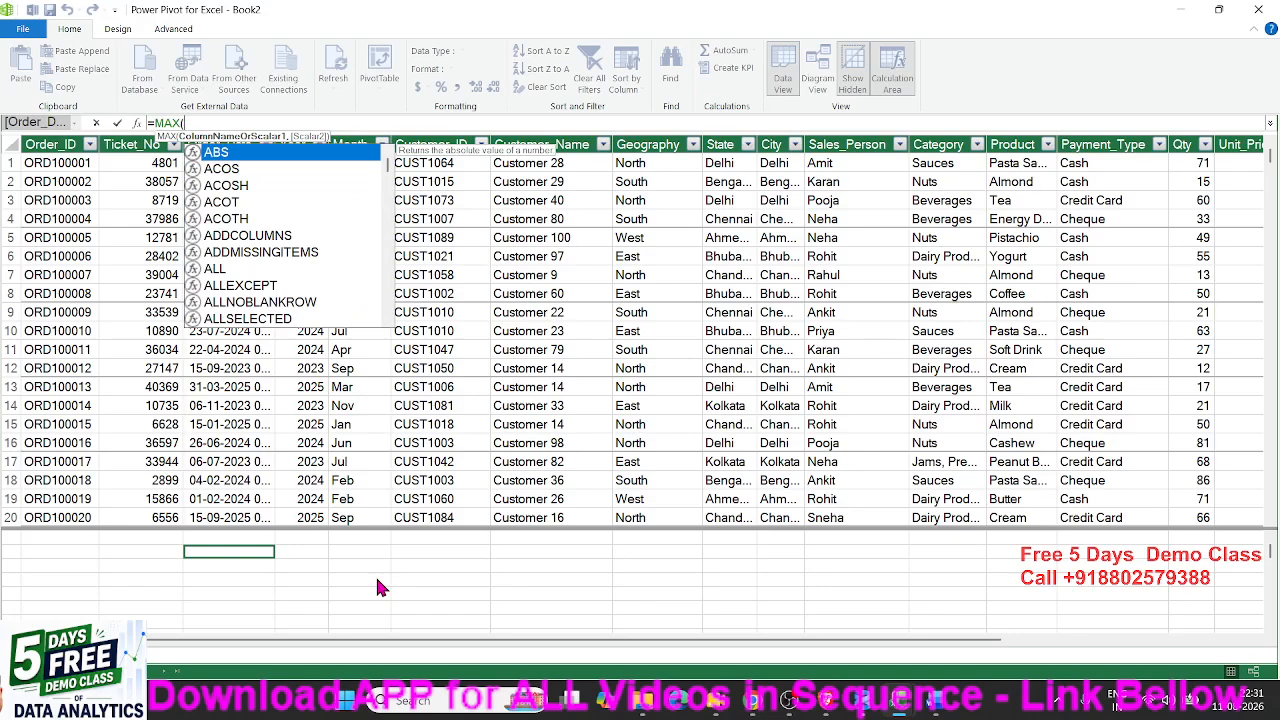
text(un)
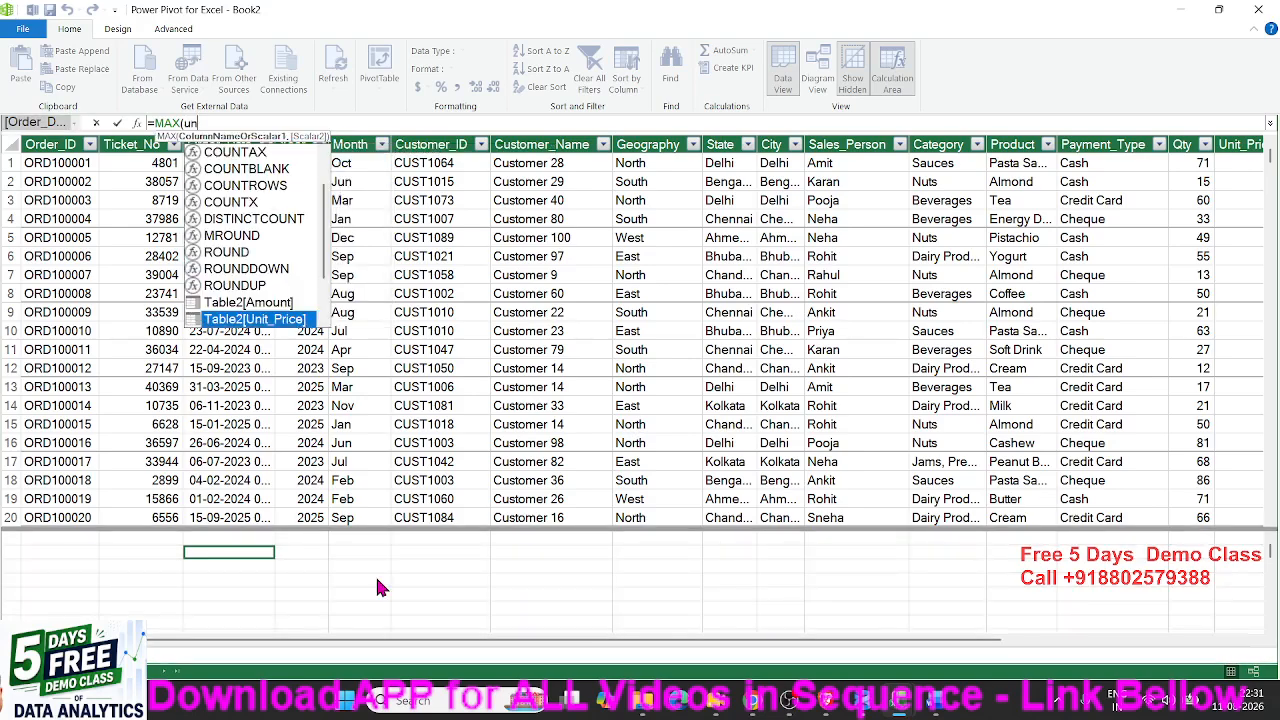
key(Tab)
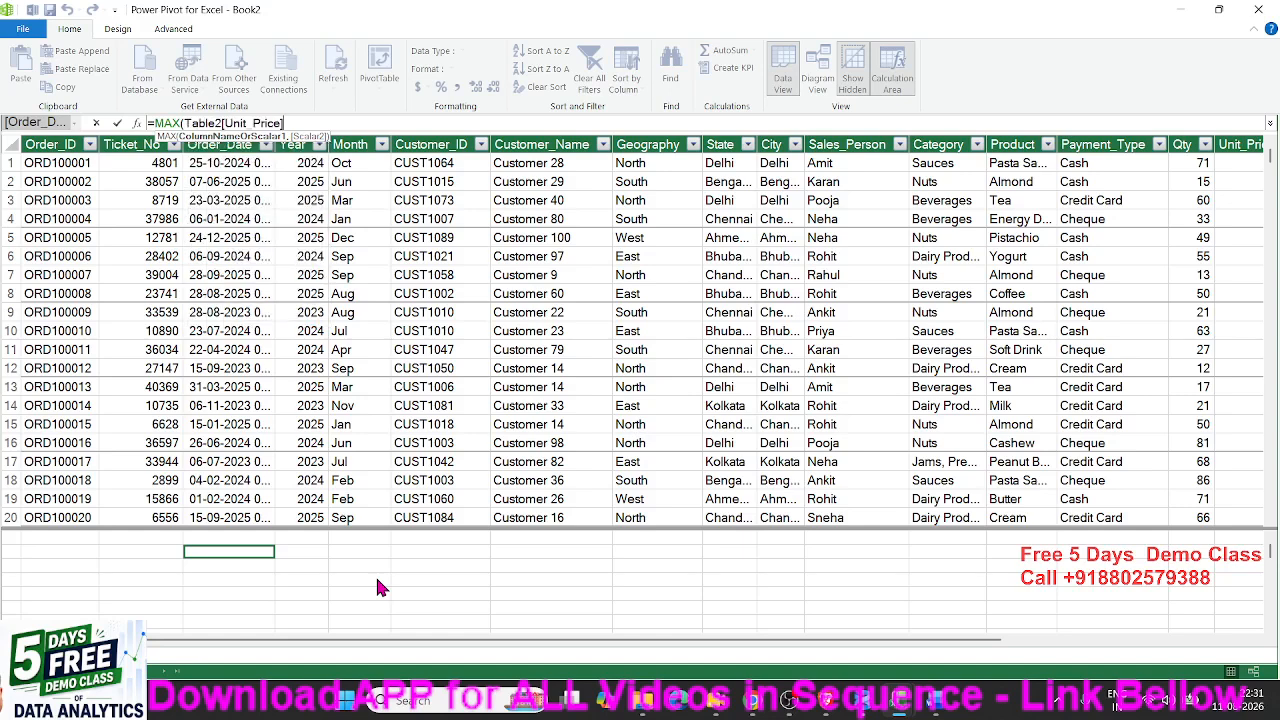
text())
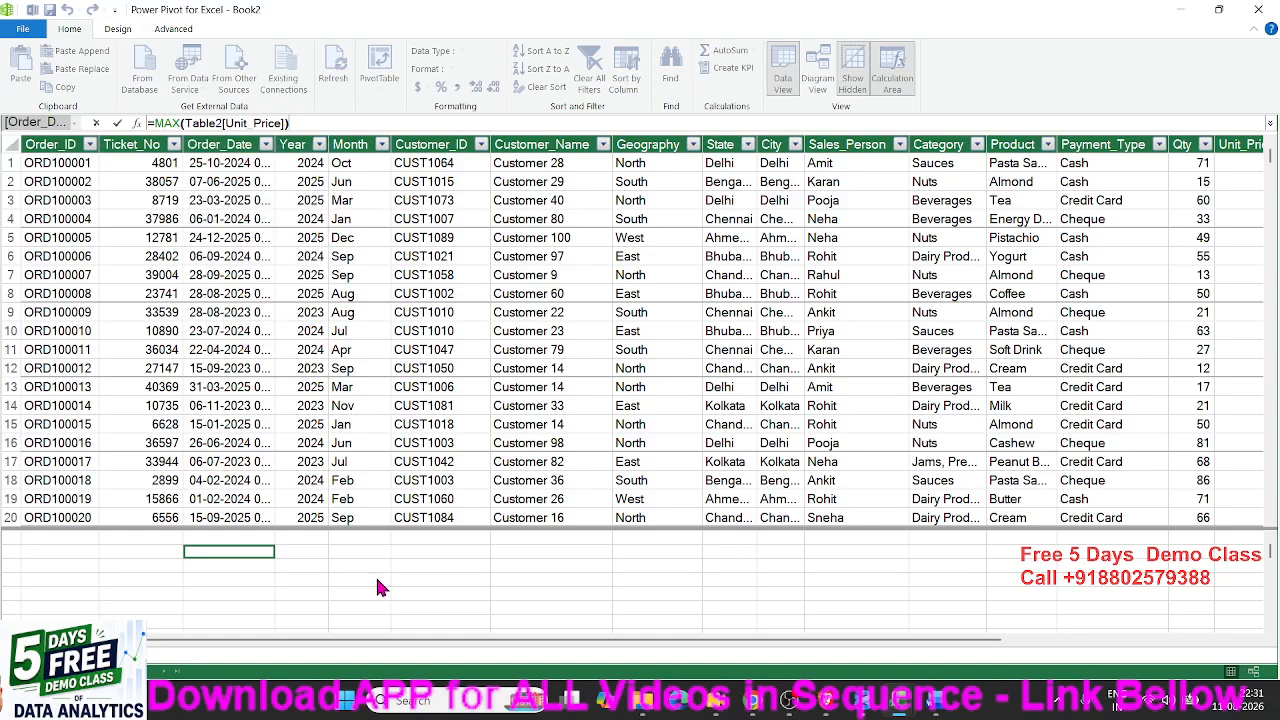
text(*)
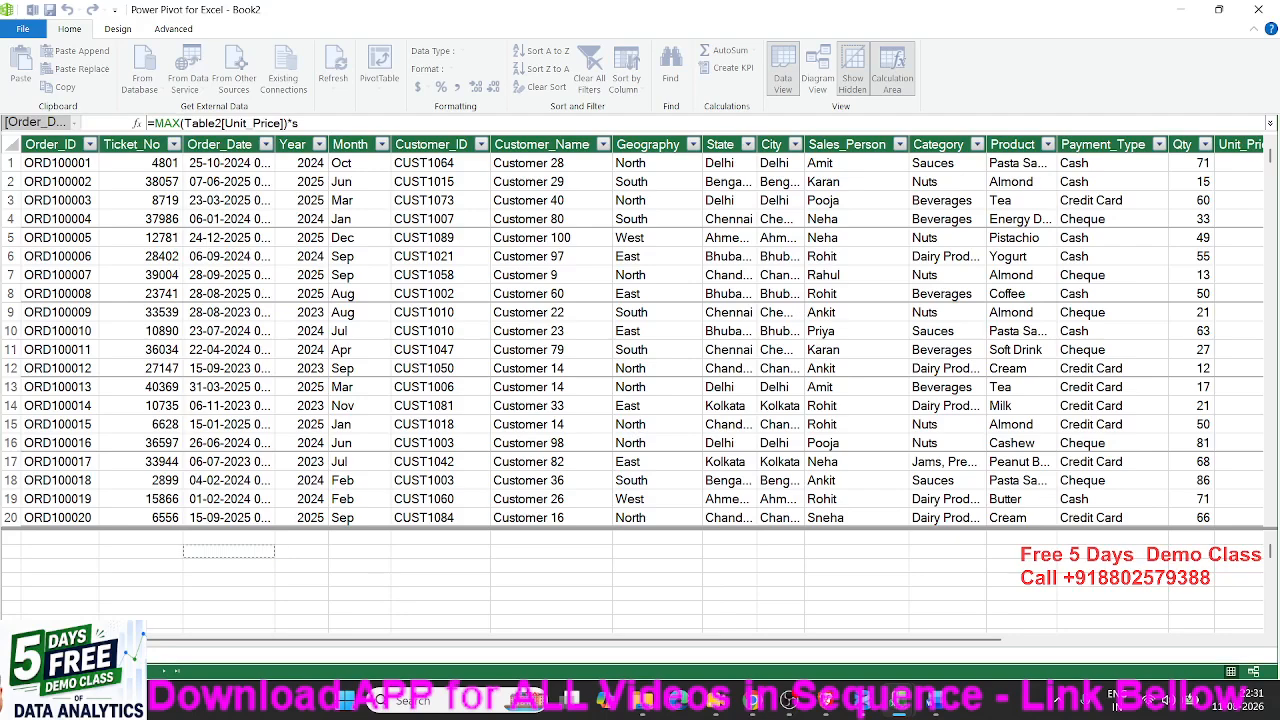
text(SUM()
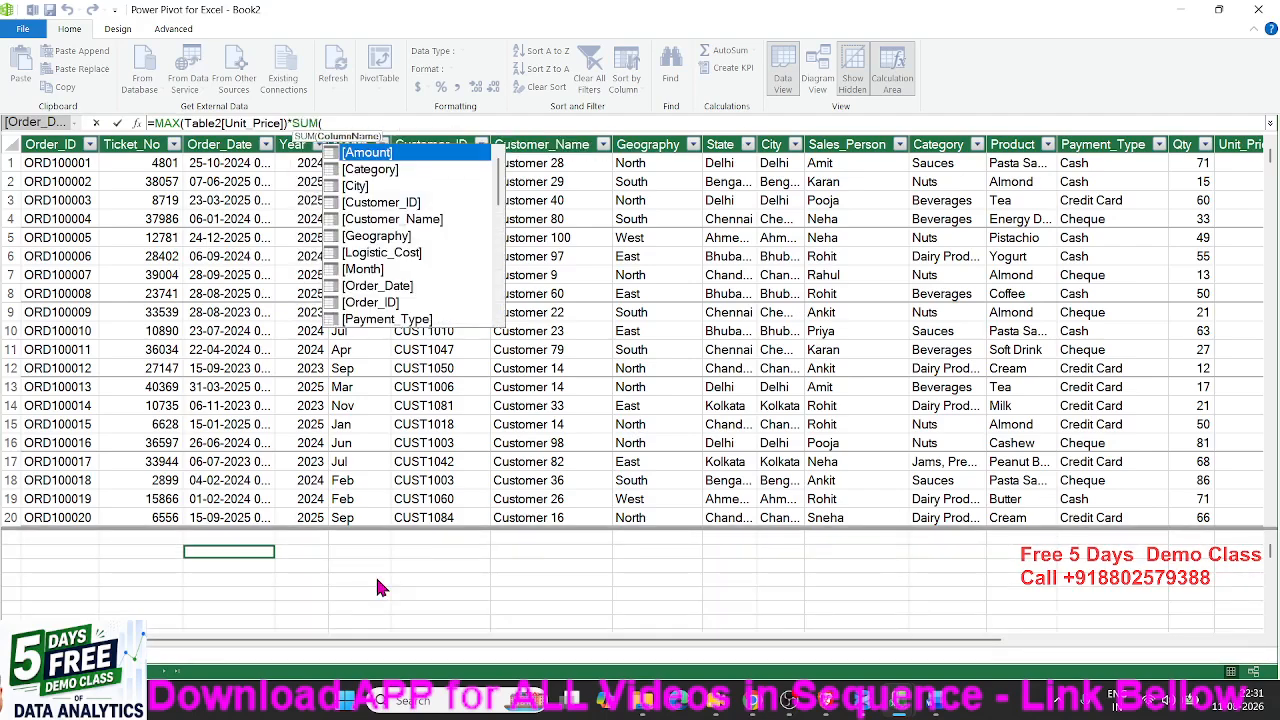
text(q)
key(Tab)
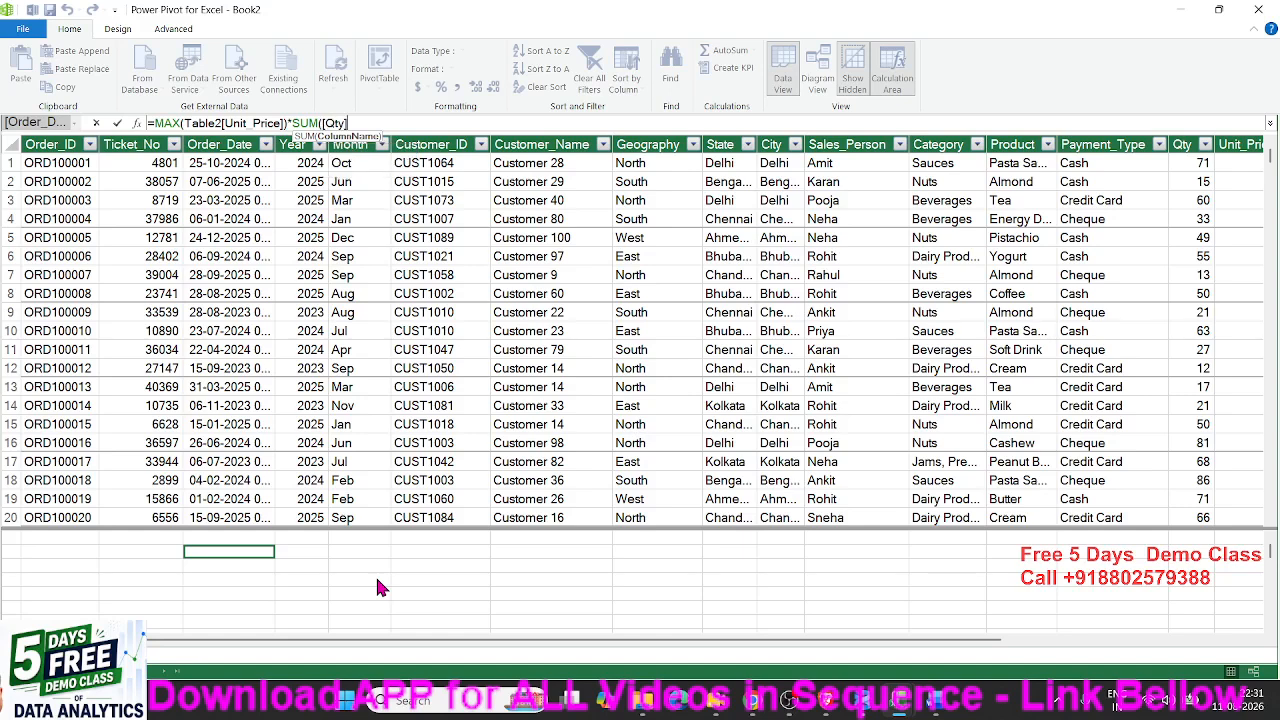
text())
key(Return)
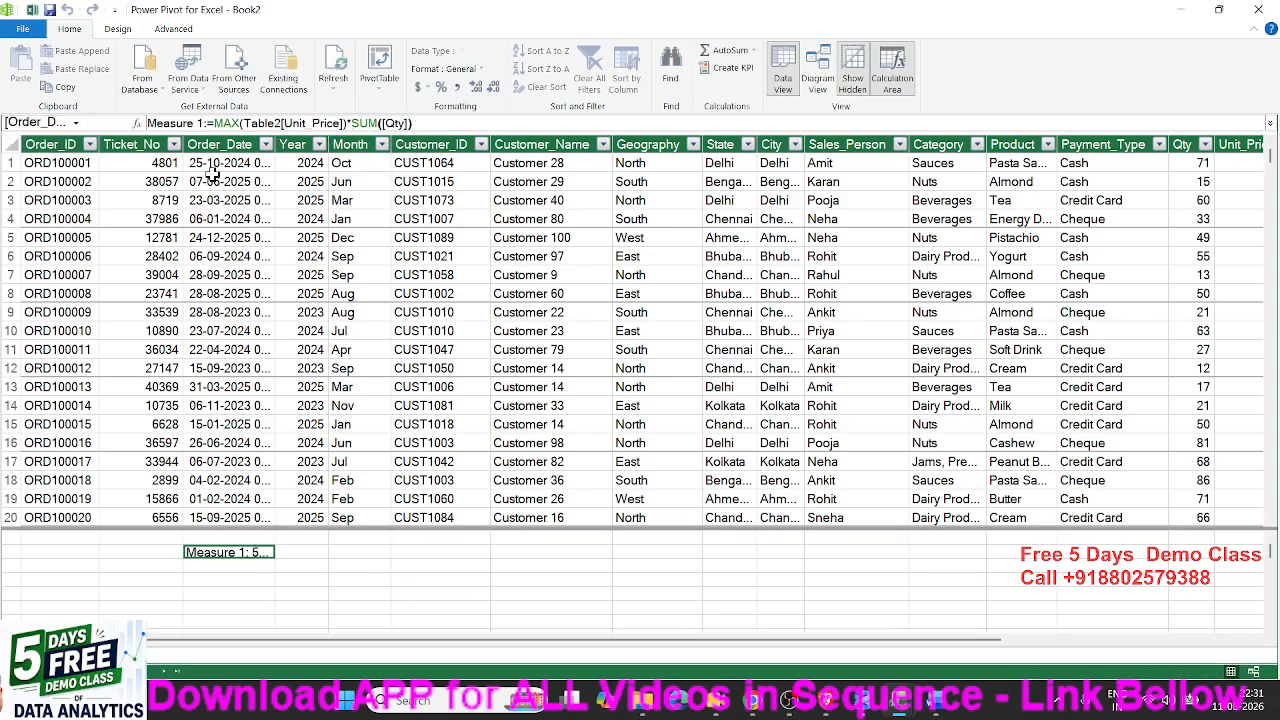
Rename the new measure as HREV.
drag(205, 123, 100, 120)
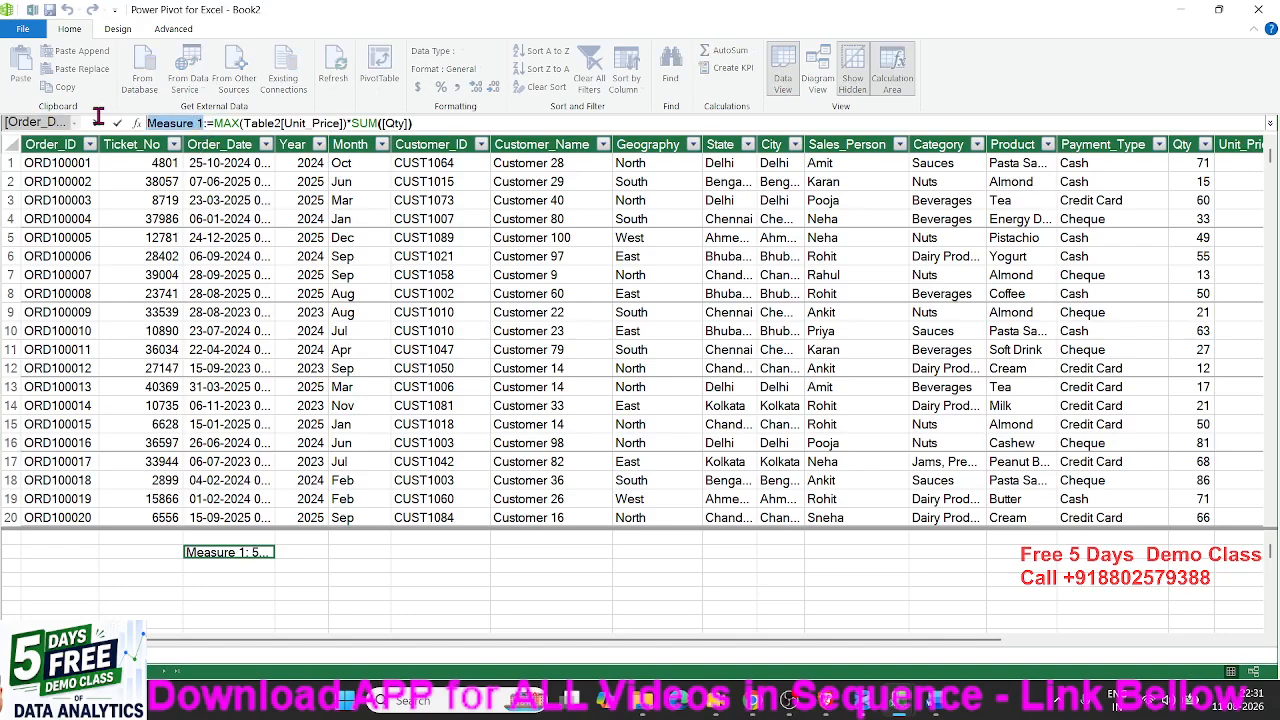
text(H)
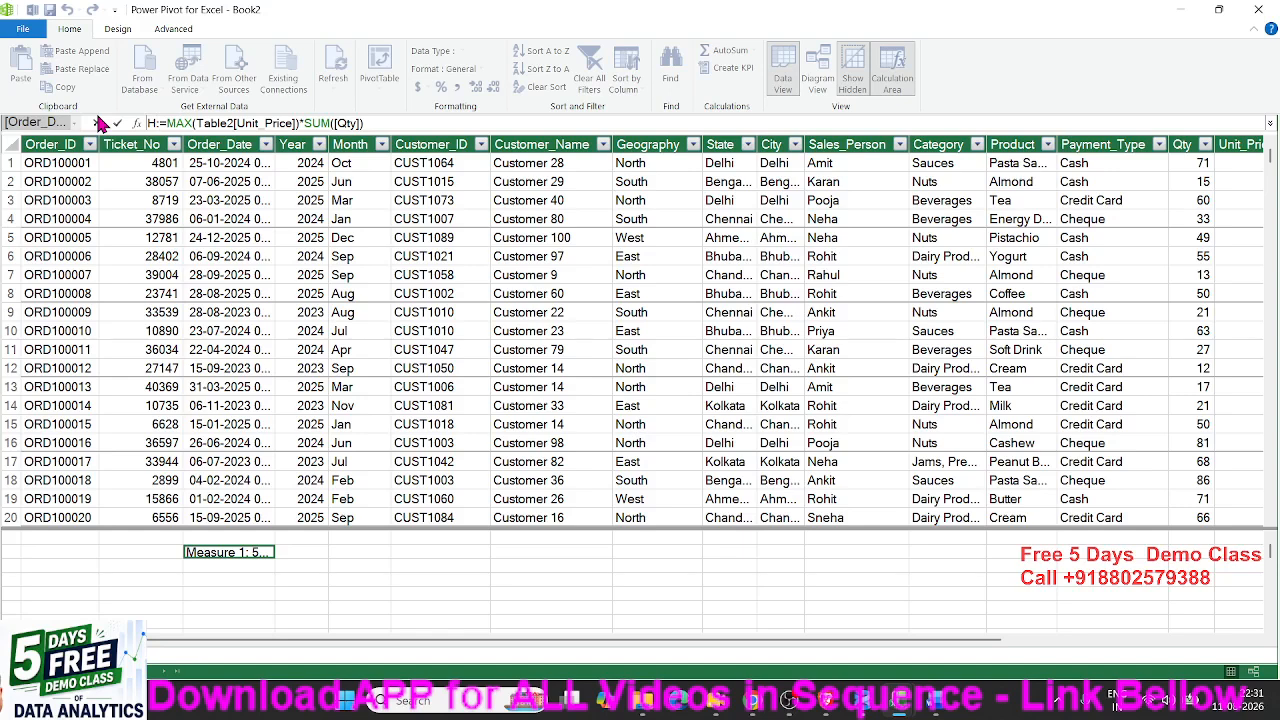
text(REV)
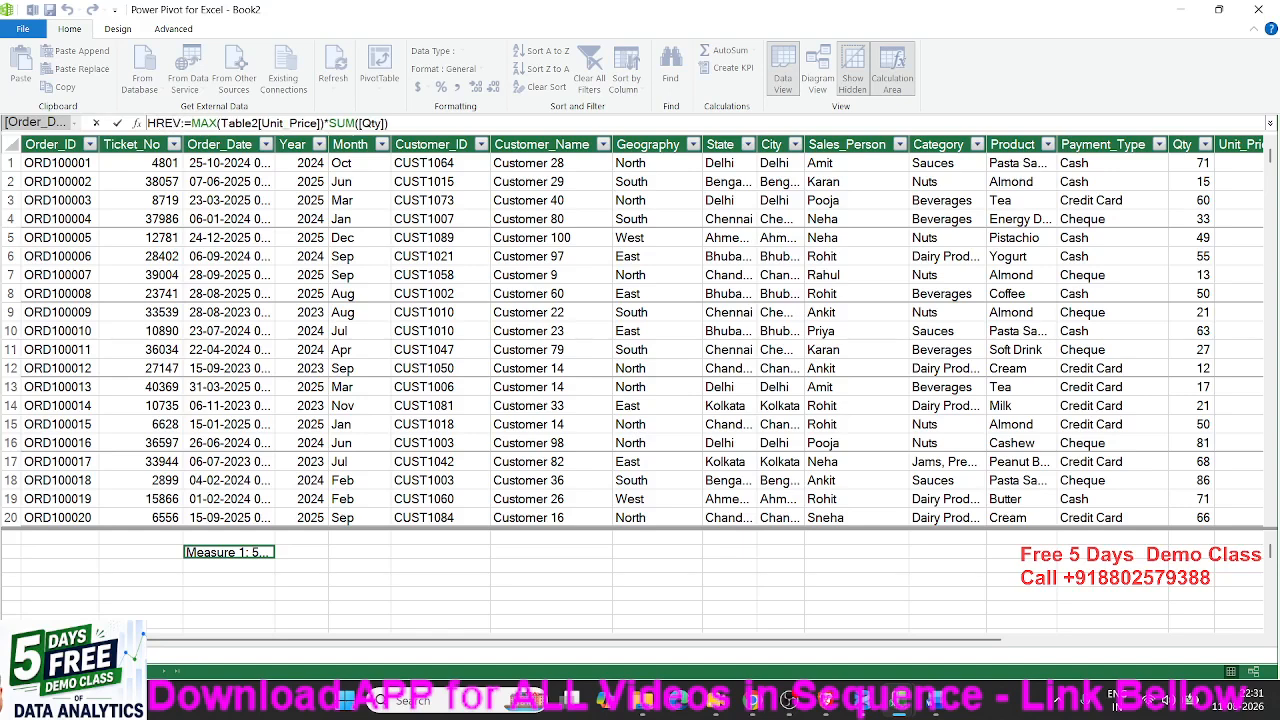
key(Return)
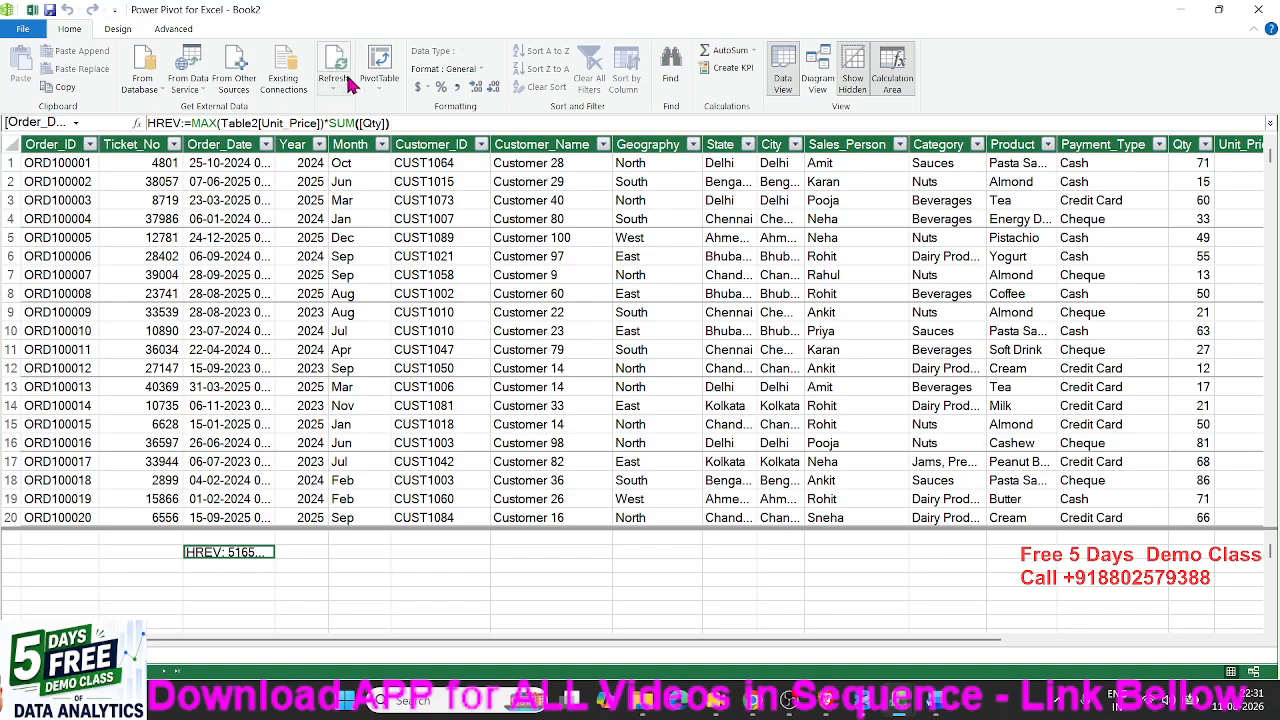
Create a PivotTable on a new worksheet from the data model and add the Table2 measure HREV to its values.
click(379, 60)
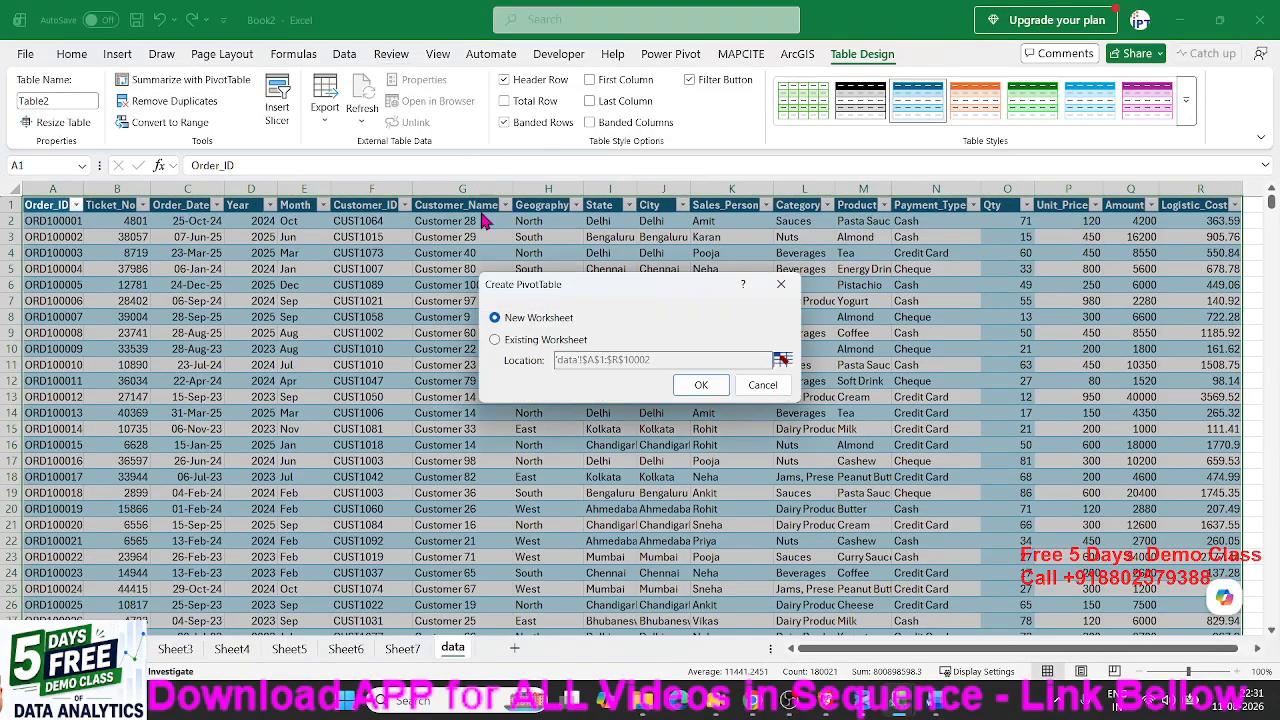
click(690, 387)
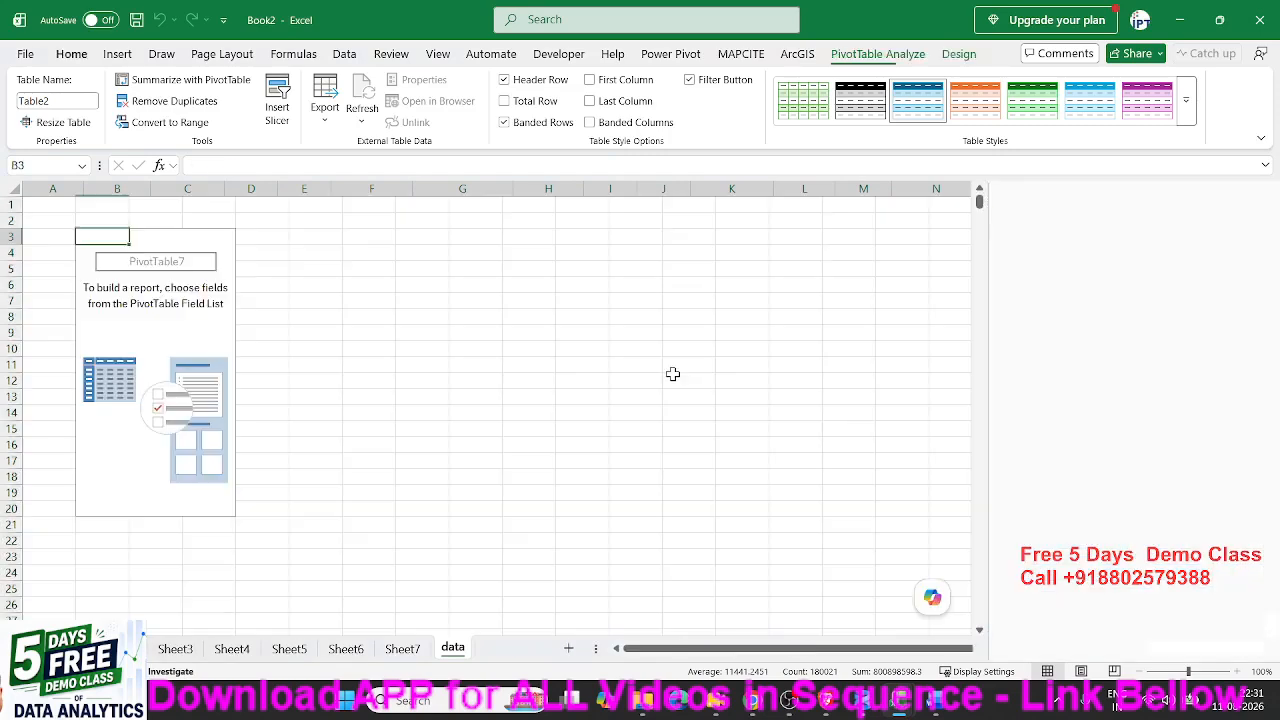
click(1015, 340)
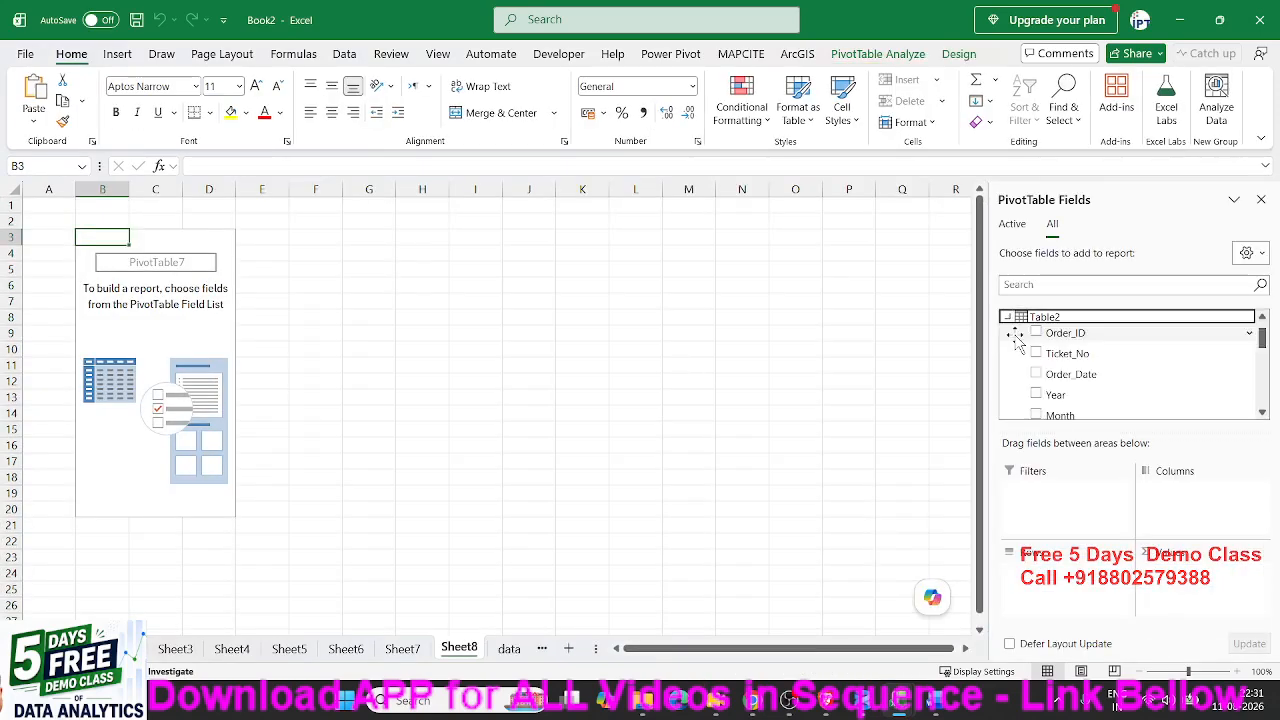
scroll(1040, 366, down, 8)
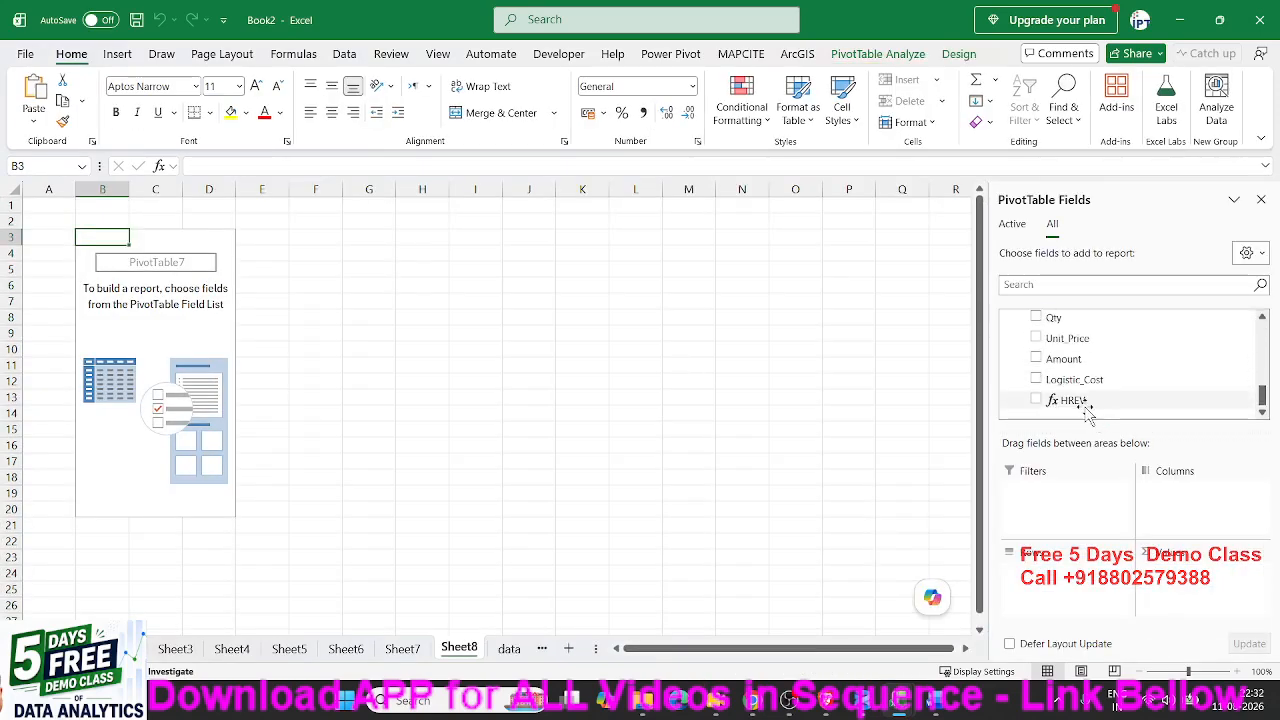
drag(1086, 412, 1210, 607)
scroll(1083, 372, up, 1)
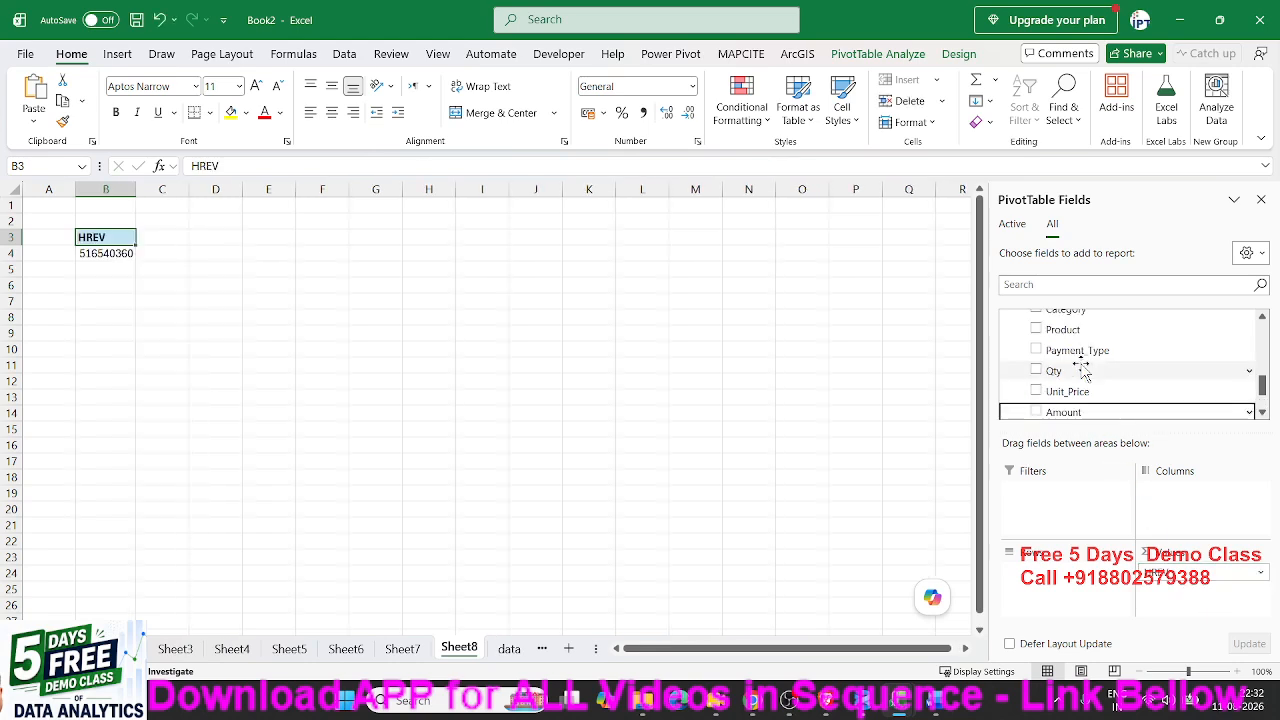
Add the Product field to the PivotTable's rows and review the HREV value of each product.
drag(1062, 330, 1033, 590)
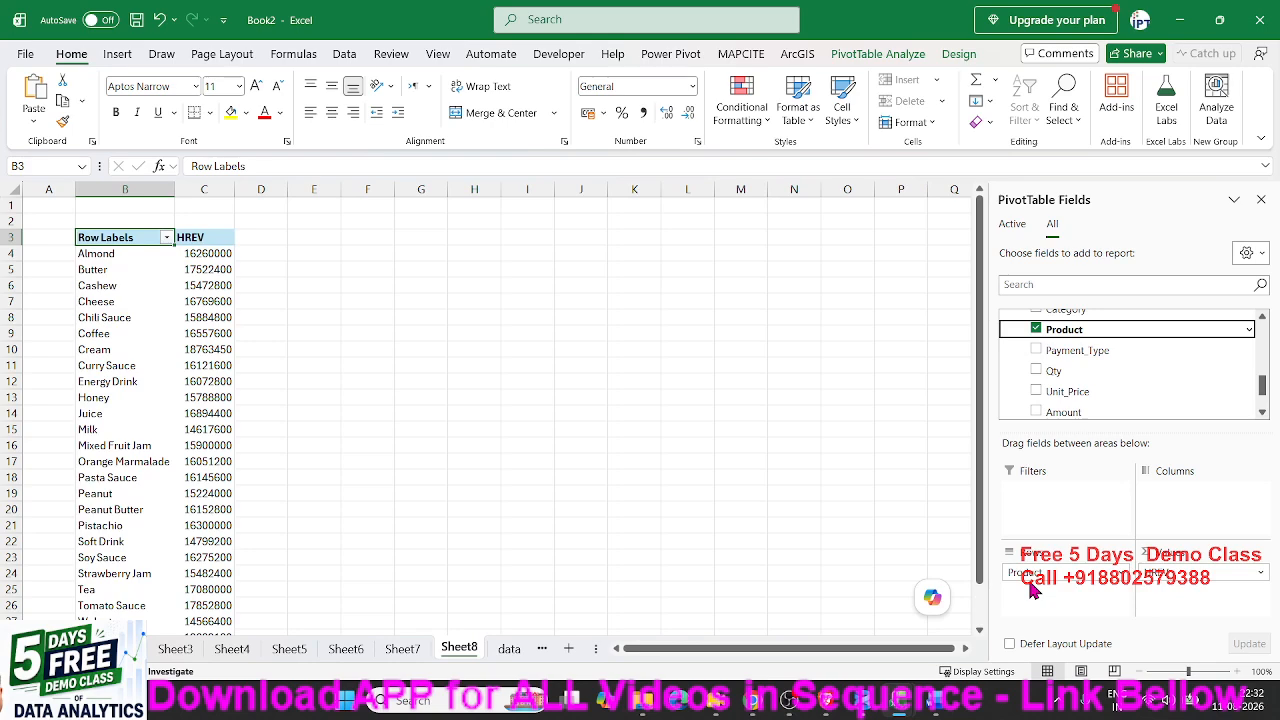
drag(207, 288, 207, 463)
scroll(207, 463, down, 5)
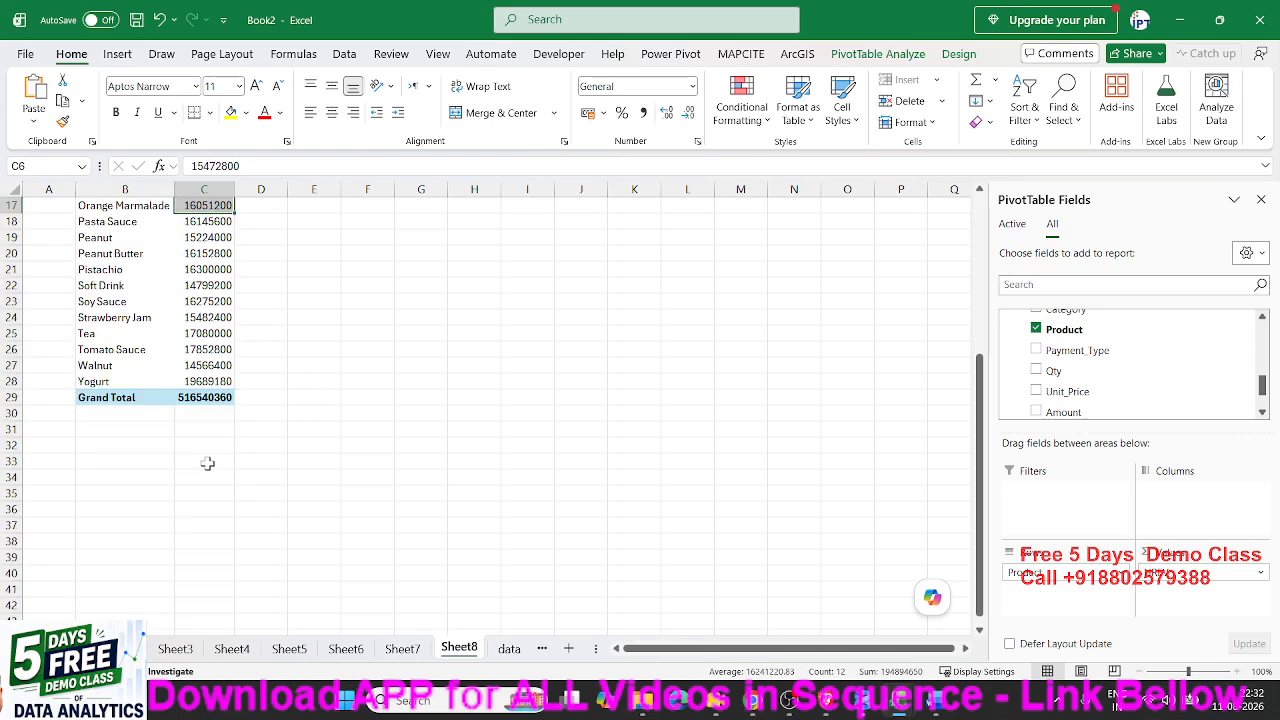
scroll(207, 463, up, 5)
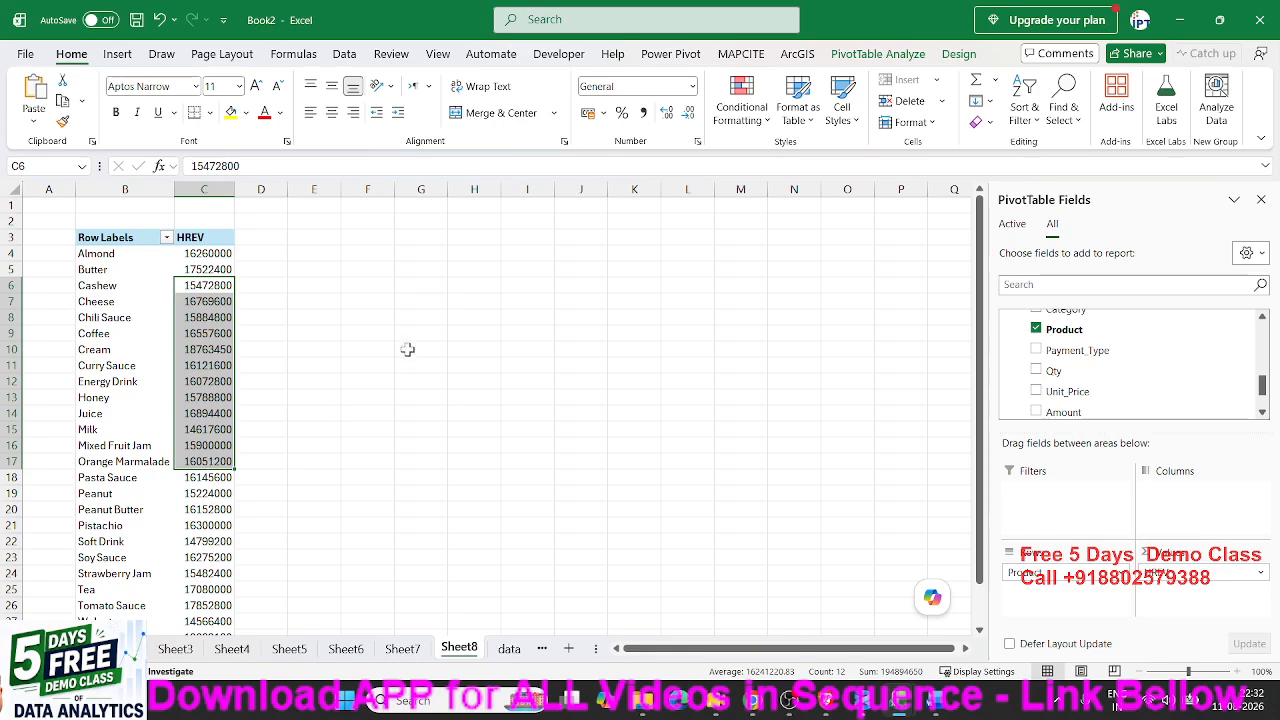
click(366, 274)
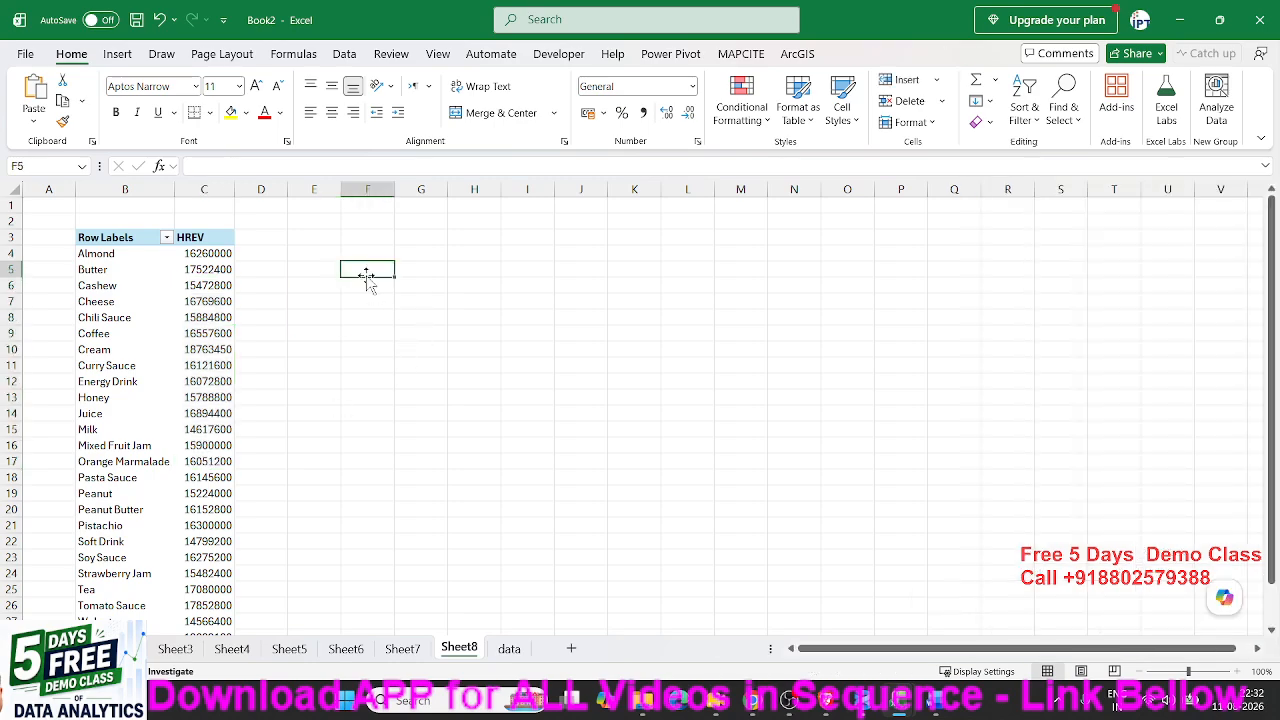
Return to the data sheet and close the Book2 workbook, saving it in the Documents folder.
click(509, 648)
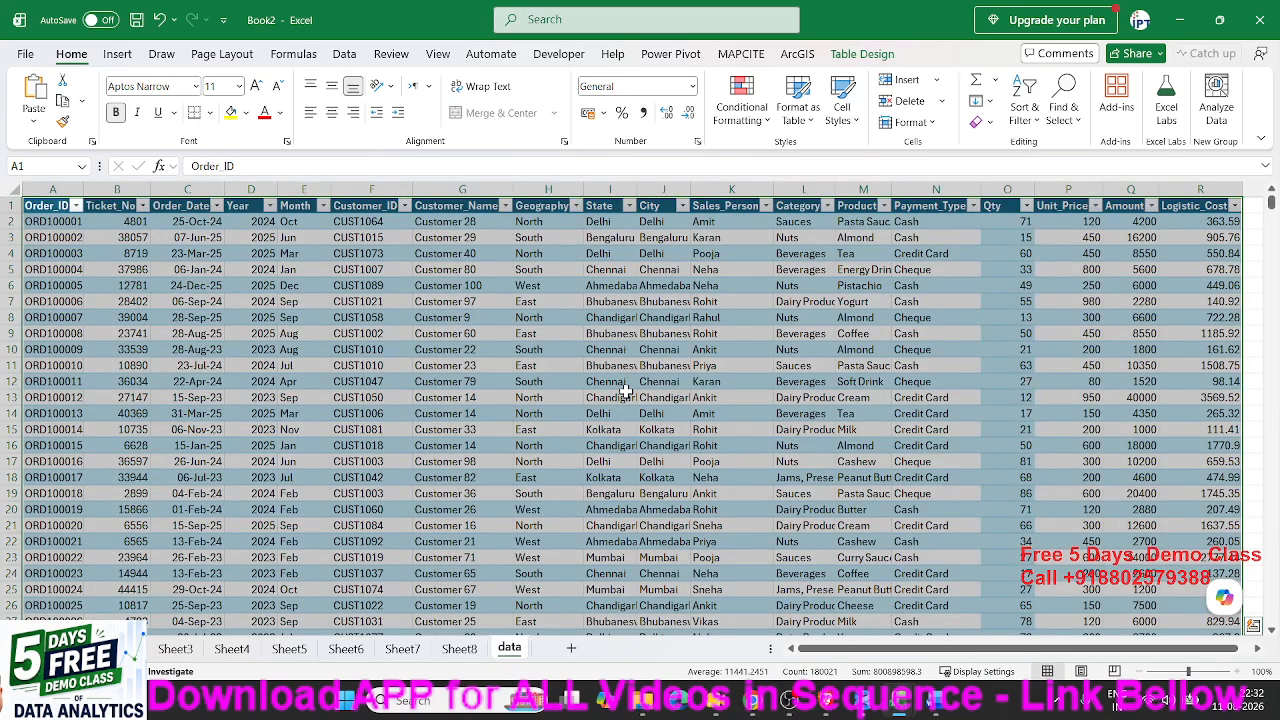
click(610, 285)
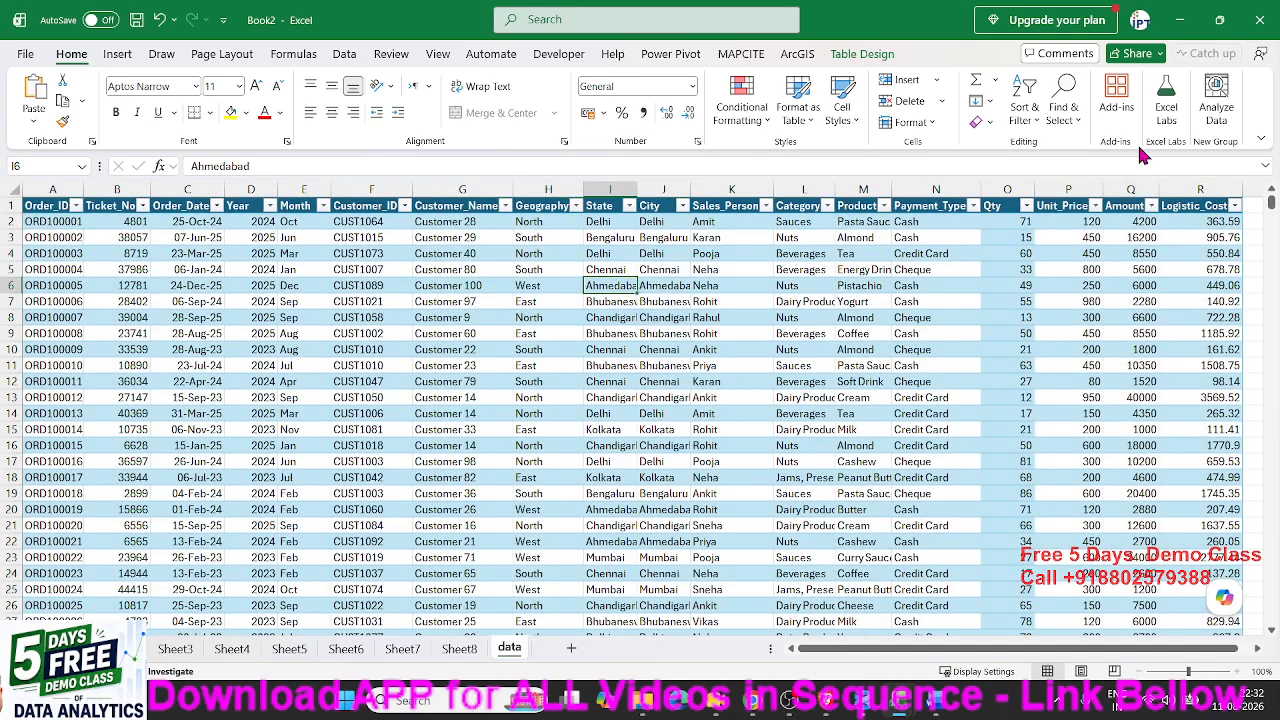
click(1240, 25)
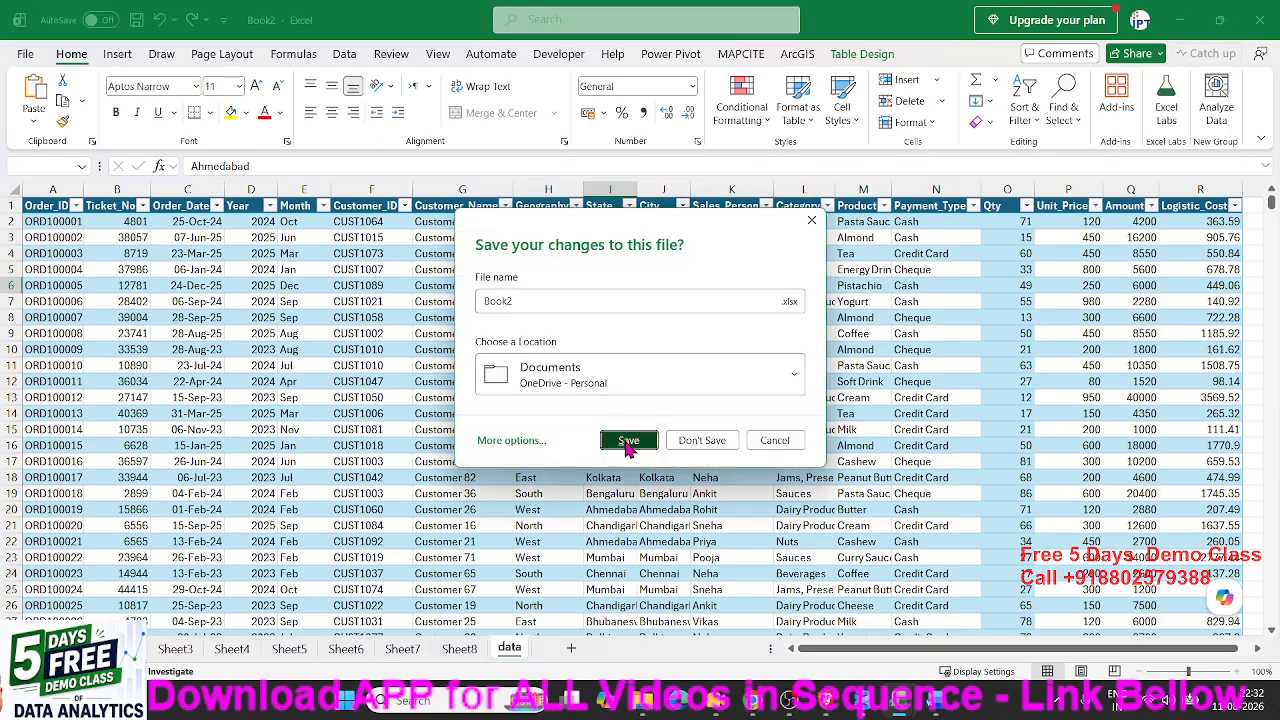
click(630, 446)
click(645, 411)
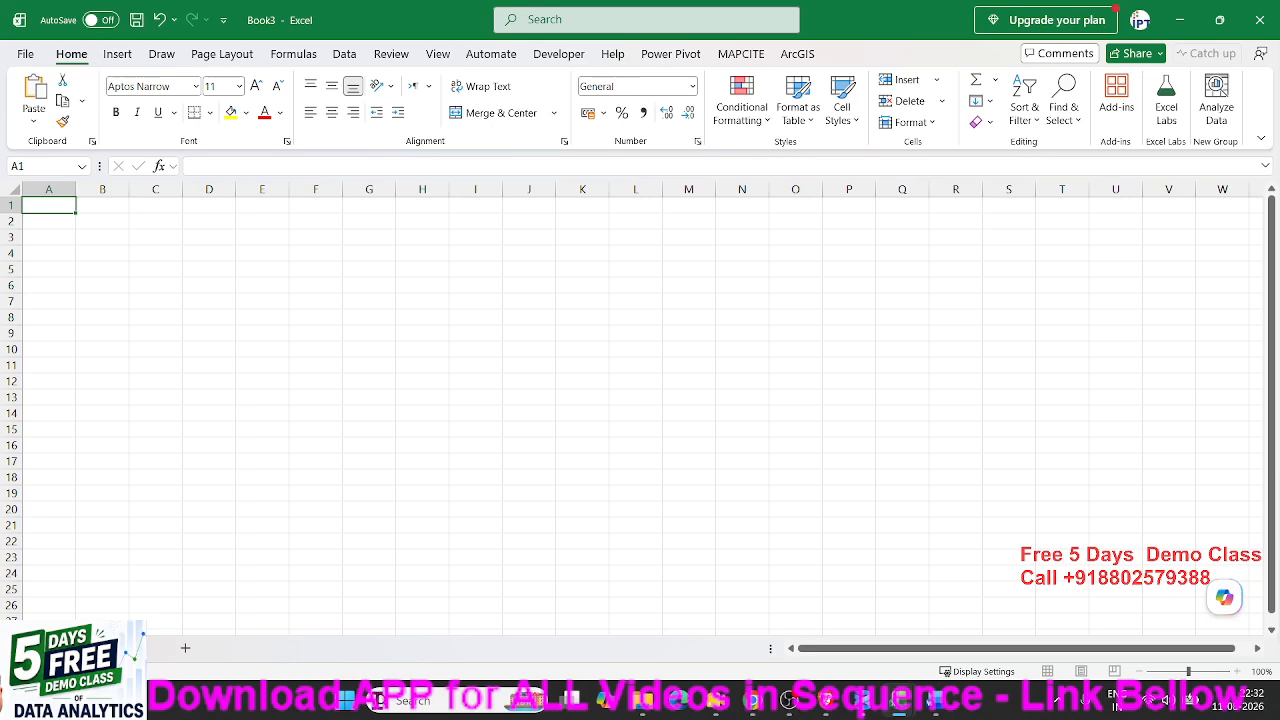
Switch to File Explorer and open the Downloads folder inside the DPC folder on the IPT (F:) drive.
click(650, 704)
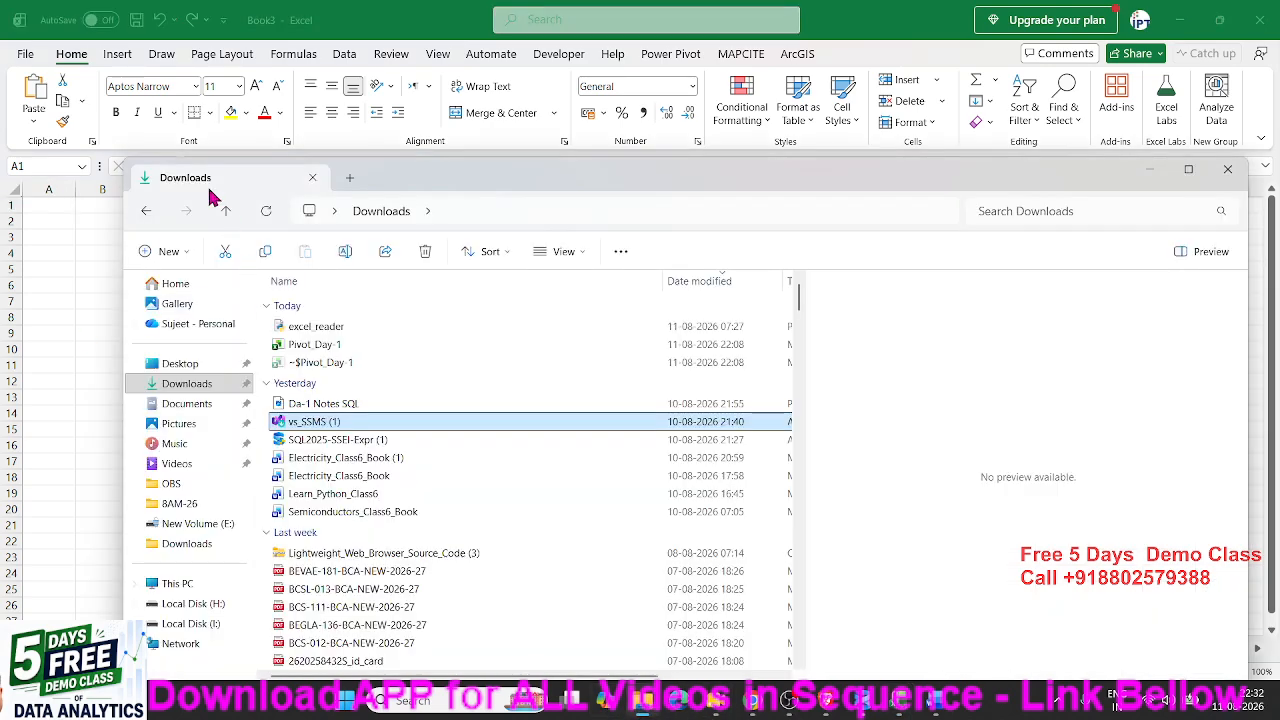
double_click(528, 186)
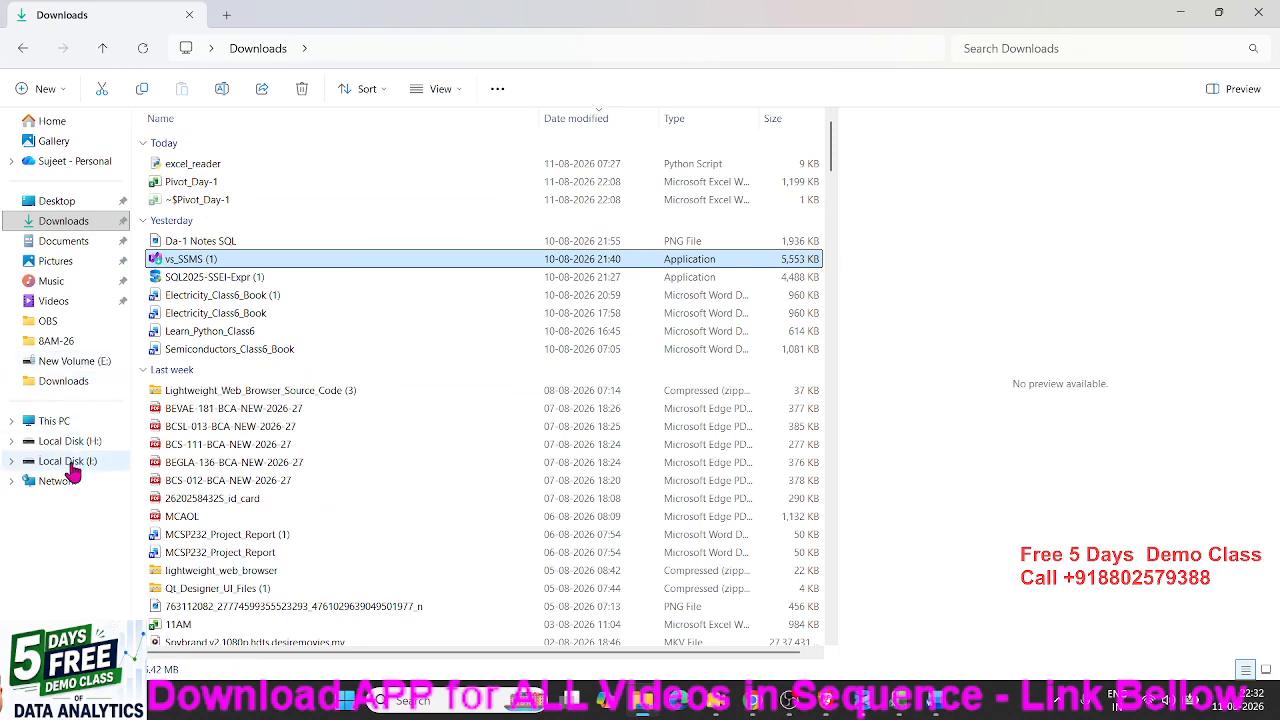
click(106, 424)
click(632, 160)
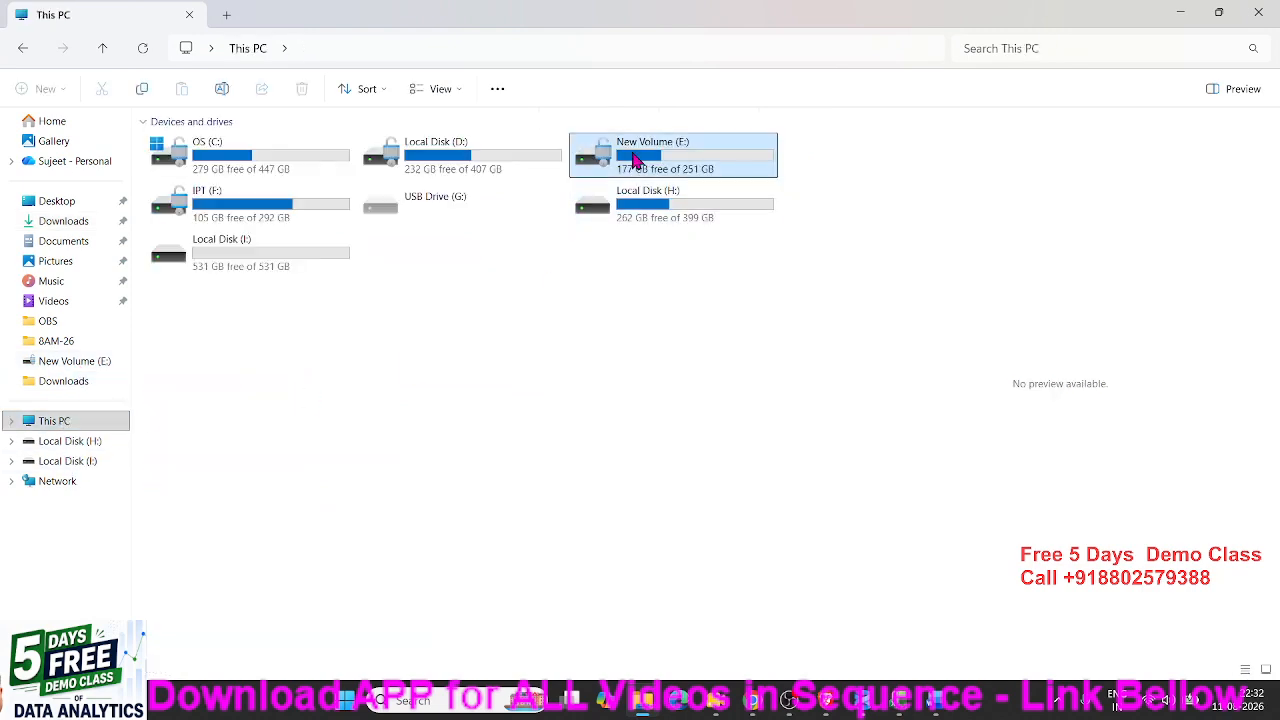
double_click(333, 200)
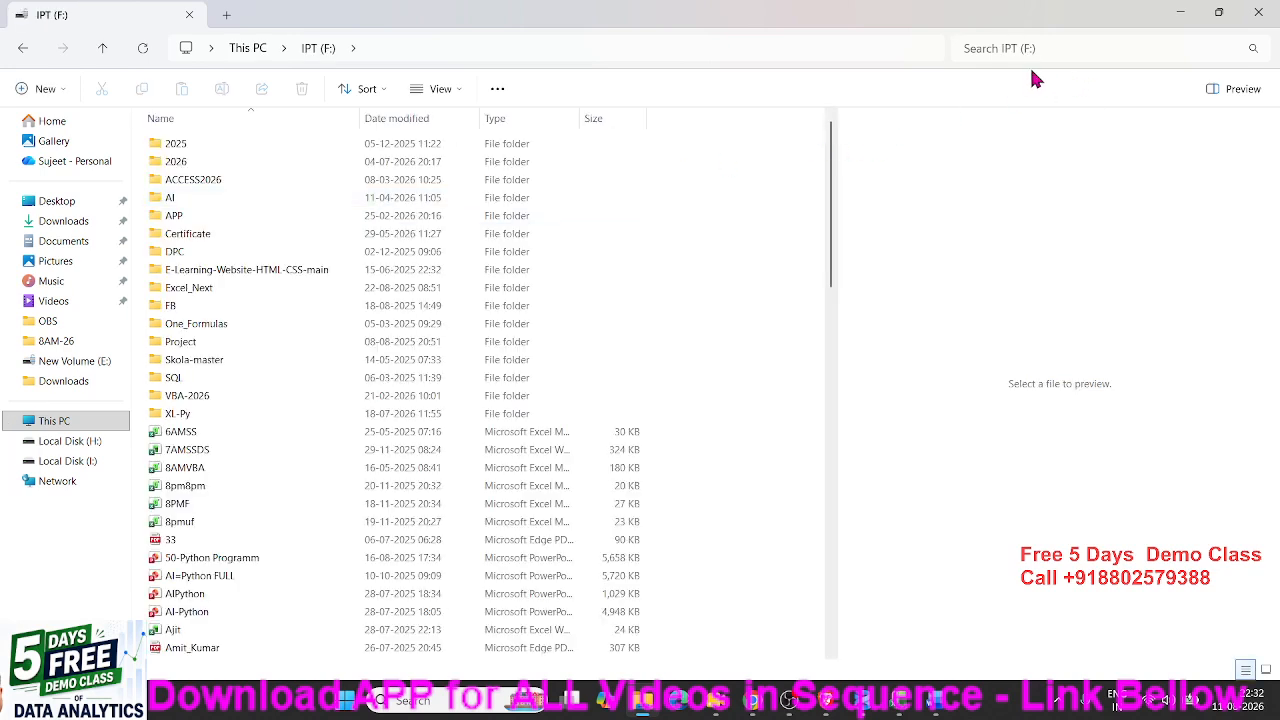
double_click(180, 251)
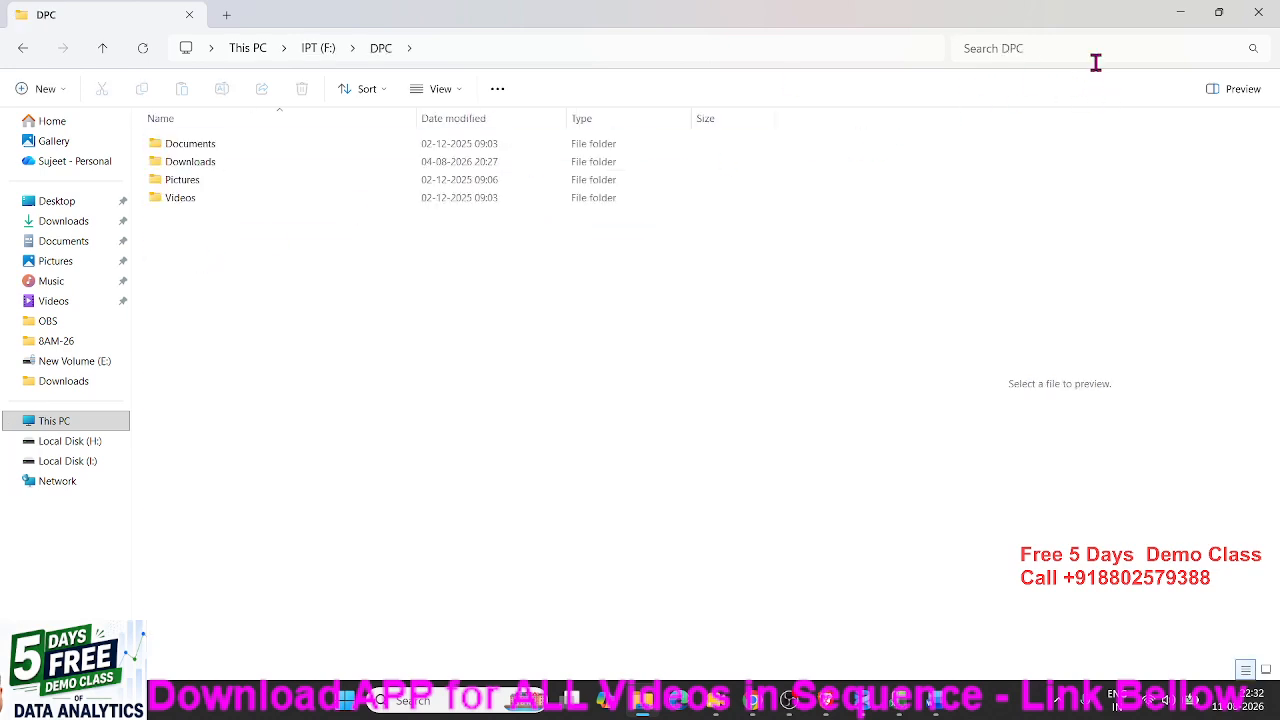
double_click(281, 166)
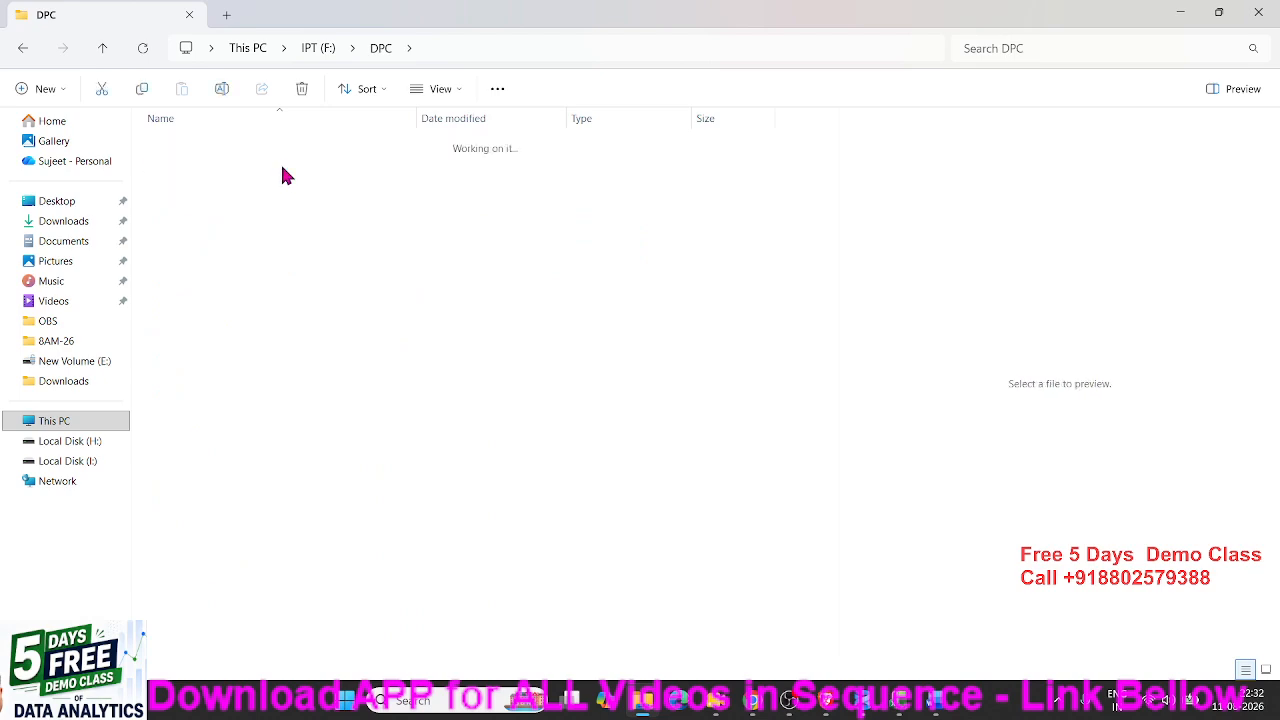
Search the folder for "bi" and open the Bio-Att (2) workbook.
click(1003, 50)
text(b)
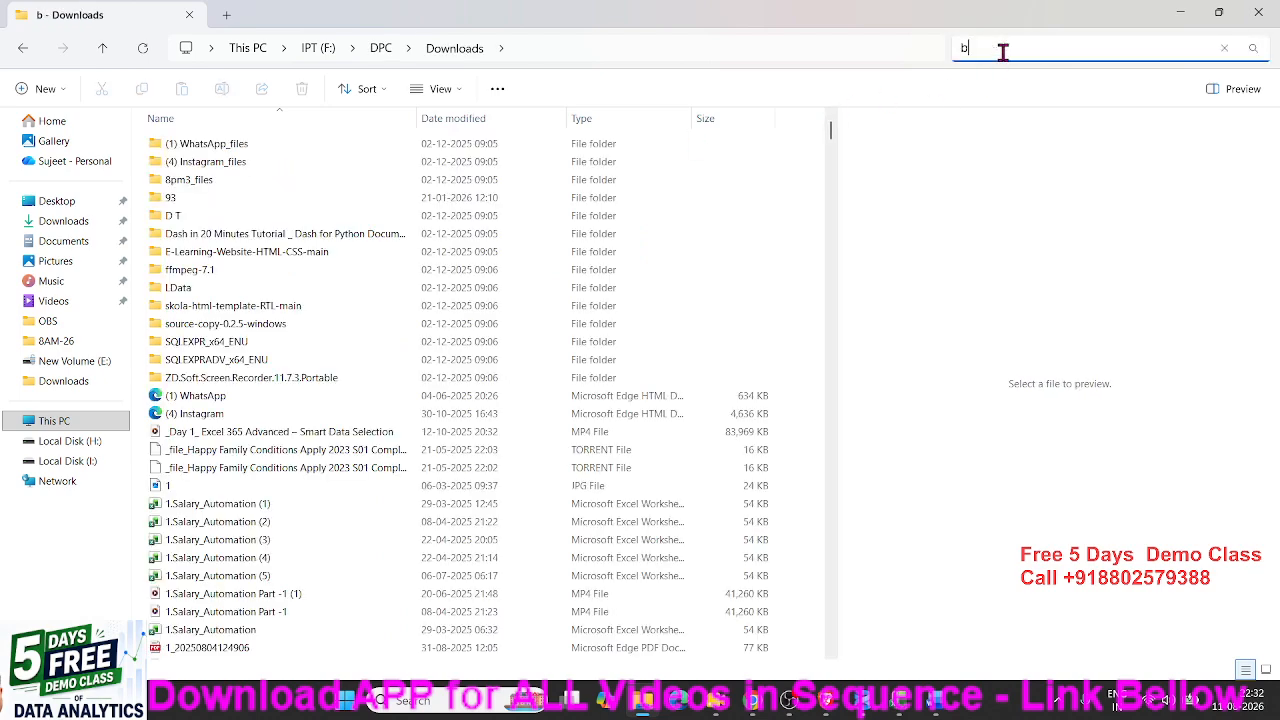
text(i)
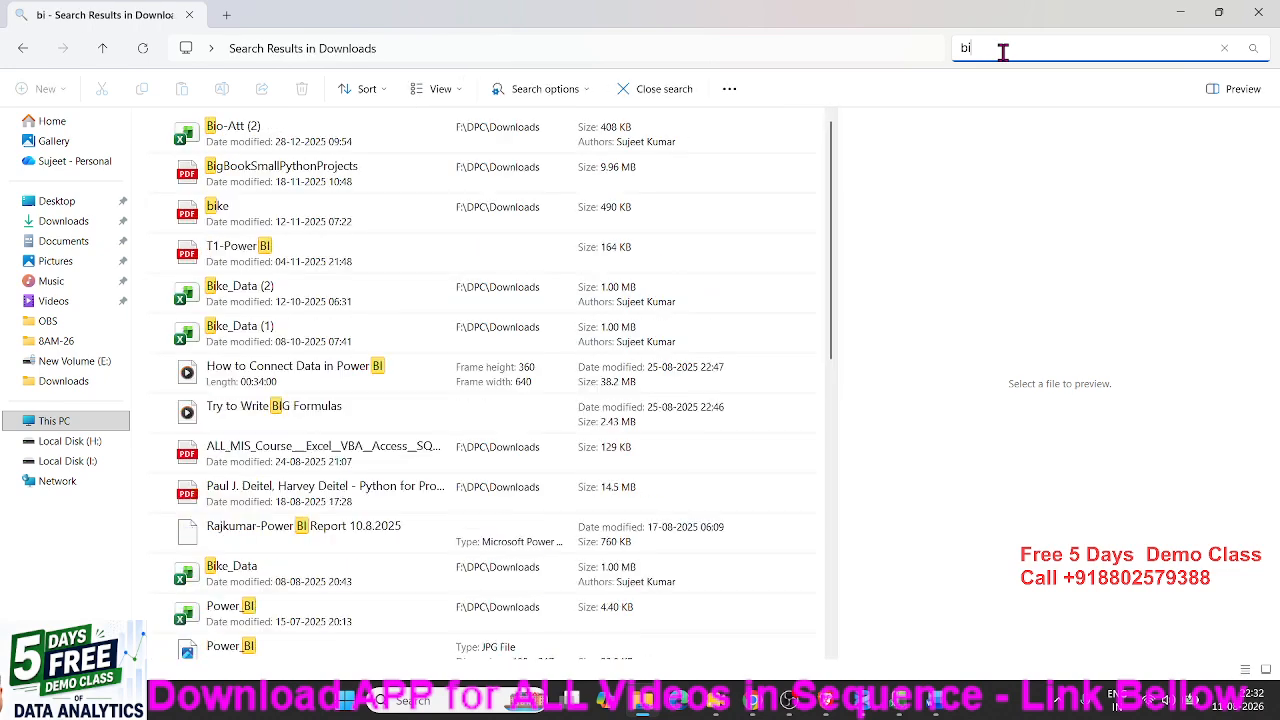
click(440, 143)
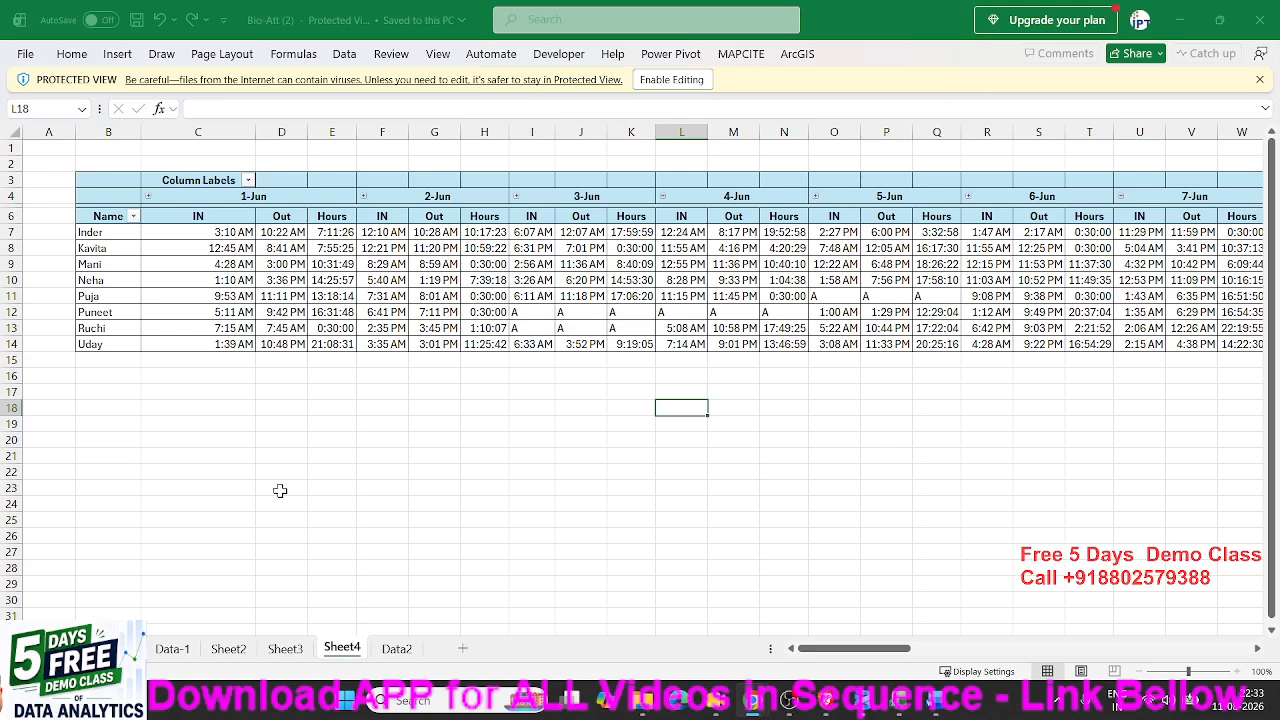
Enable editing of the workbook and delete its first worksheet, which holds the daily P/A attendance PivotTable.
click(176, 650)
click(150, 658)
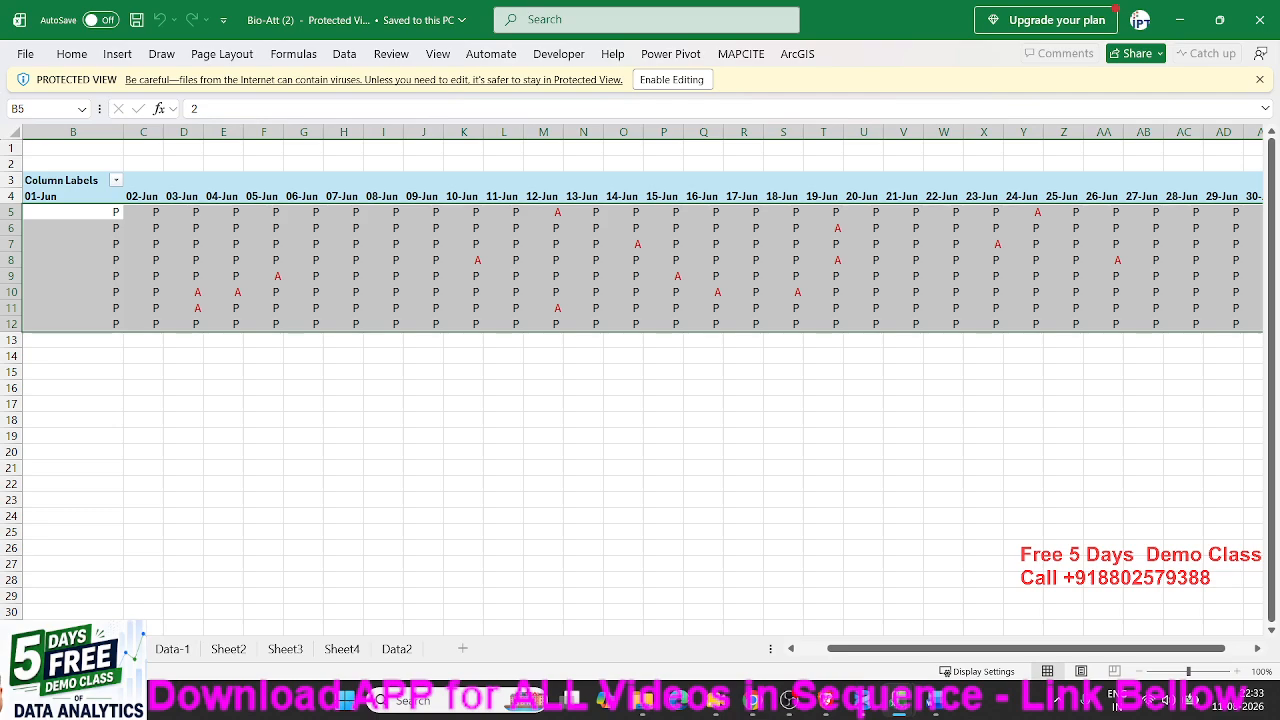
click(700, 80)
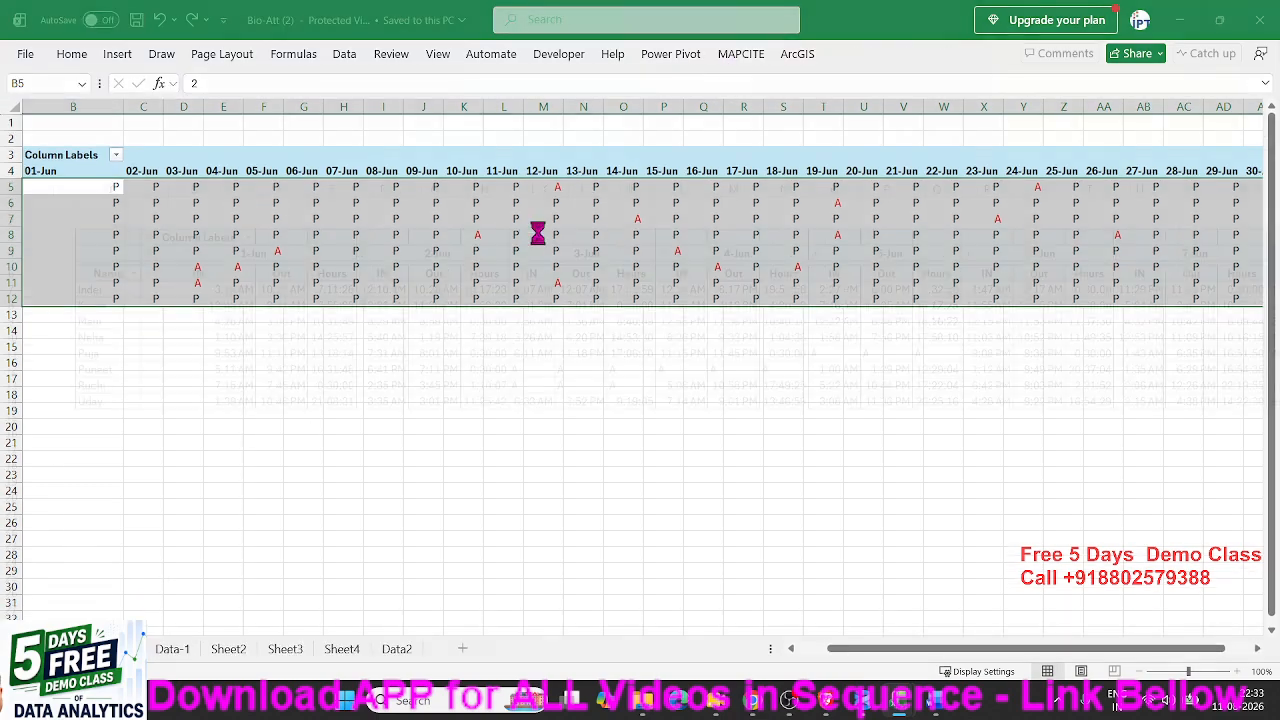
right_click(125, 648)
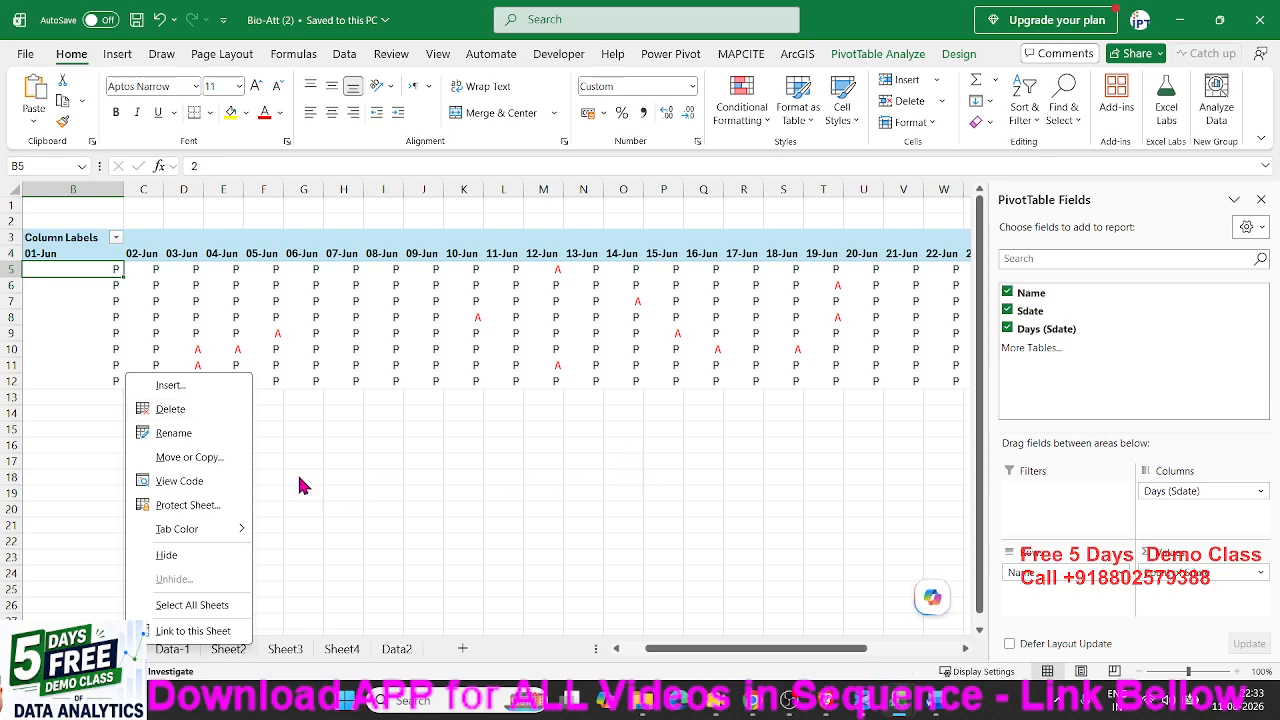
click(190, 411)
click(688, 381)
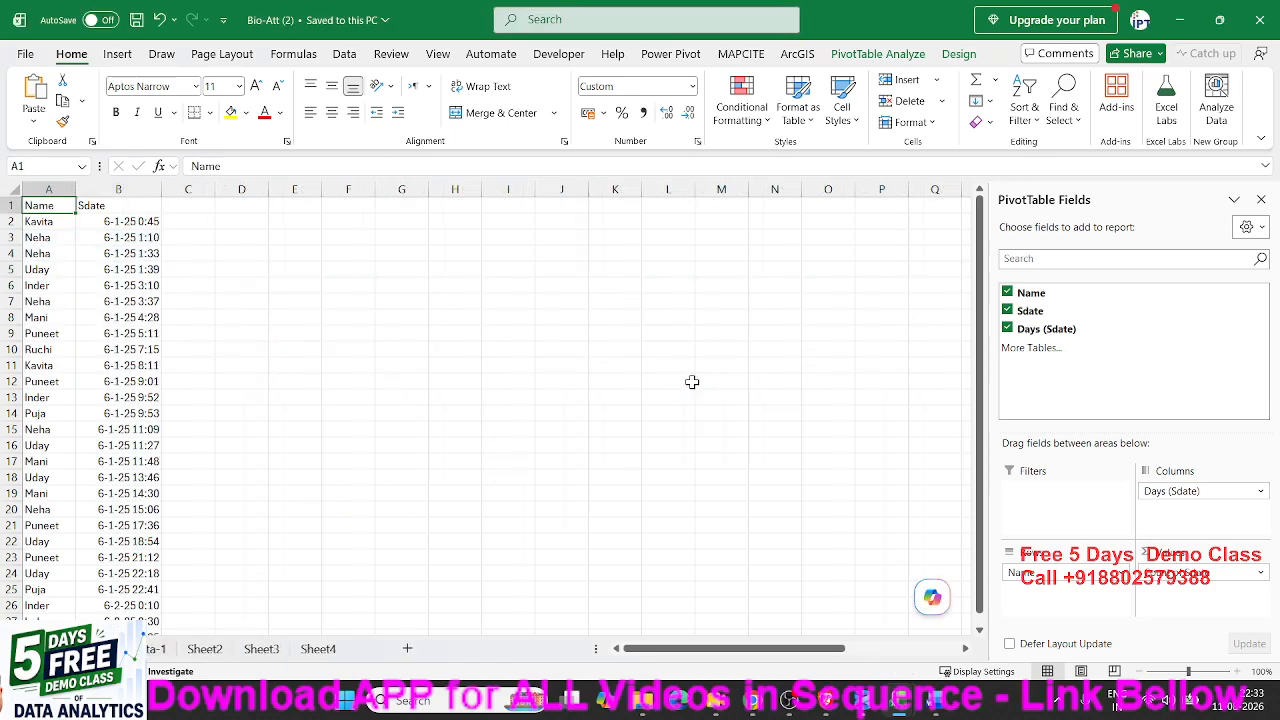
Delete the PivotTable worksheets Sheet2, Sheet4 and Sheet3.
click(190, 650)
right_click(193, 646)
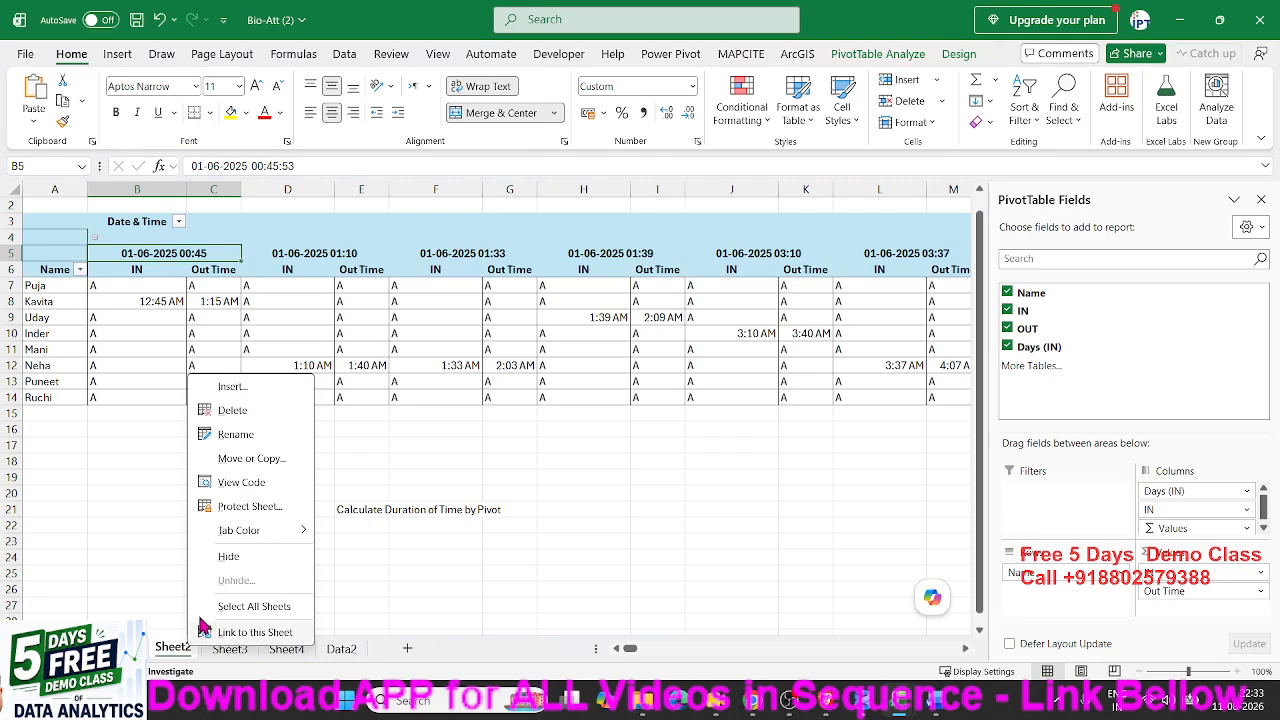
click(238, 411)
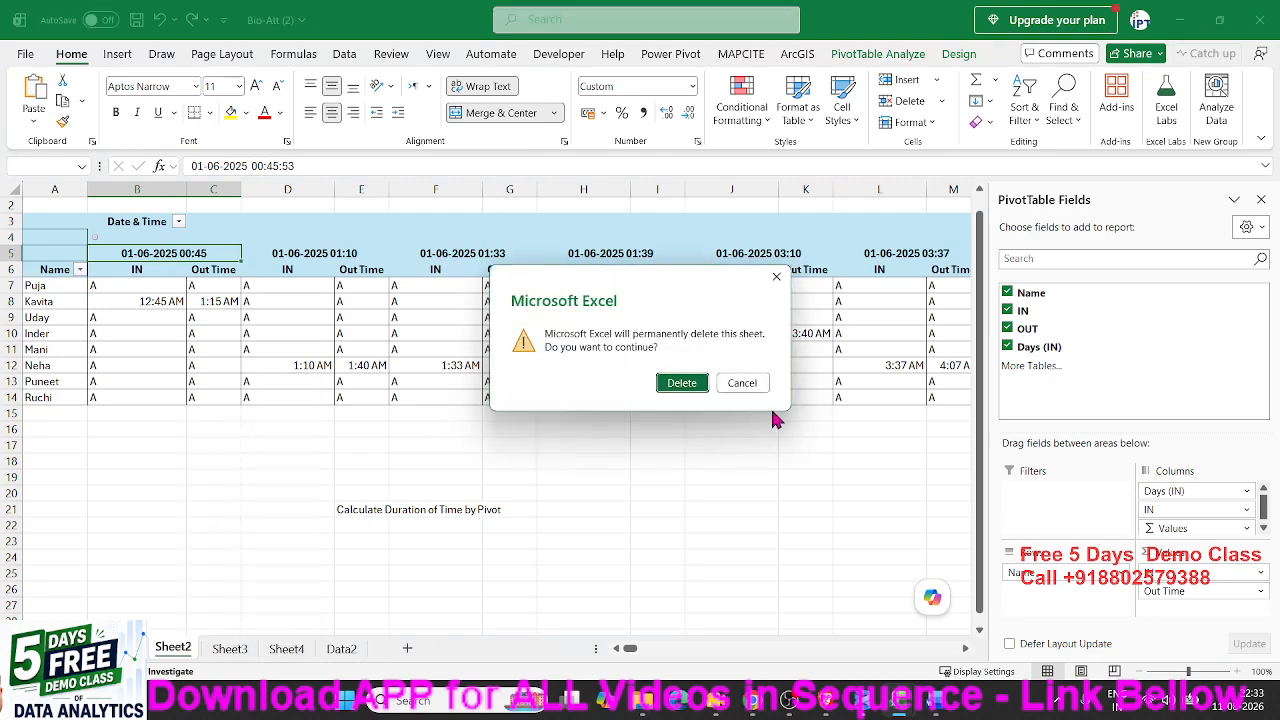
click(682, 383)
click(245, 648)
right_click(258, 645)
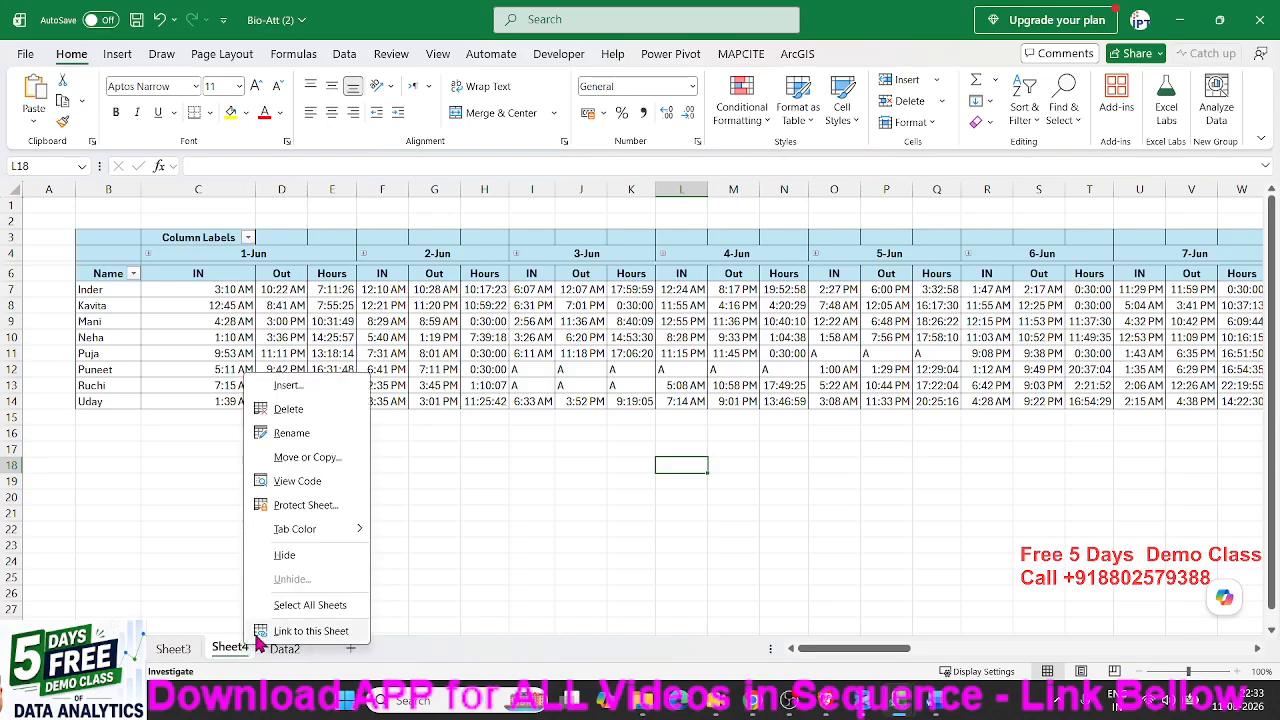
click(290, 410)
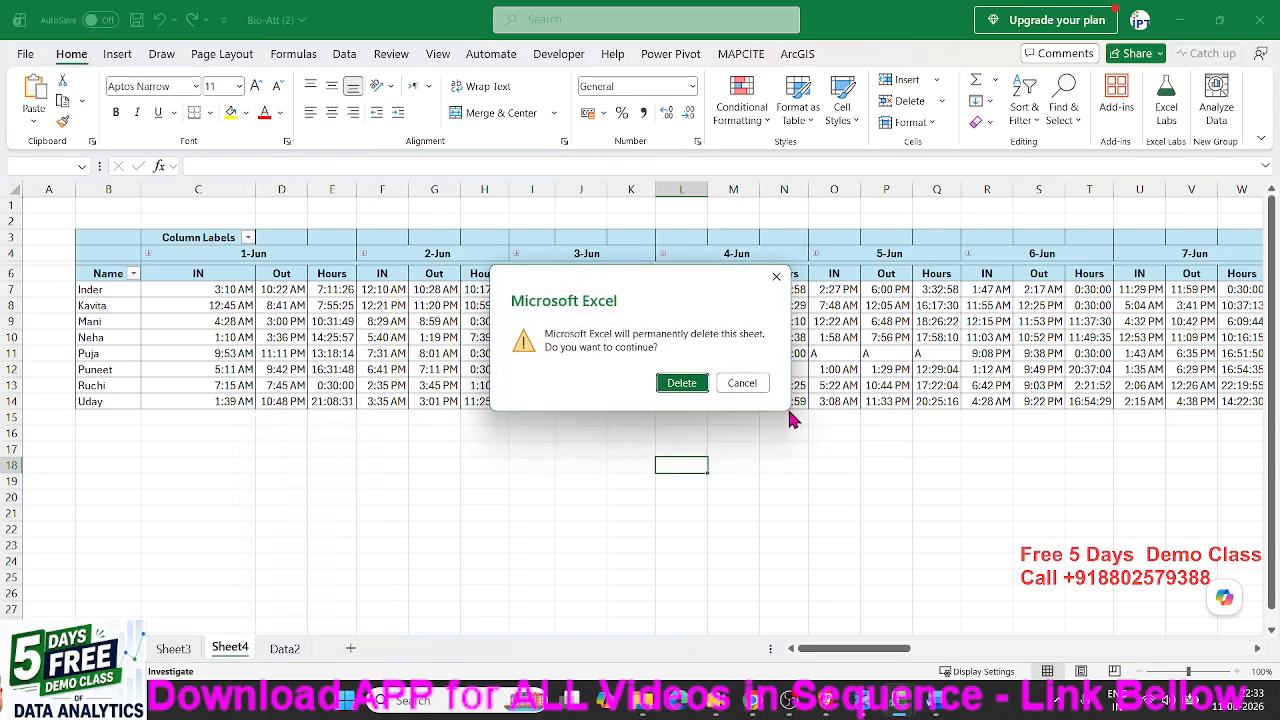
click(700, 383)
click(180, 650)
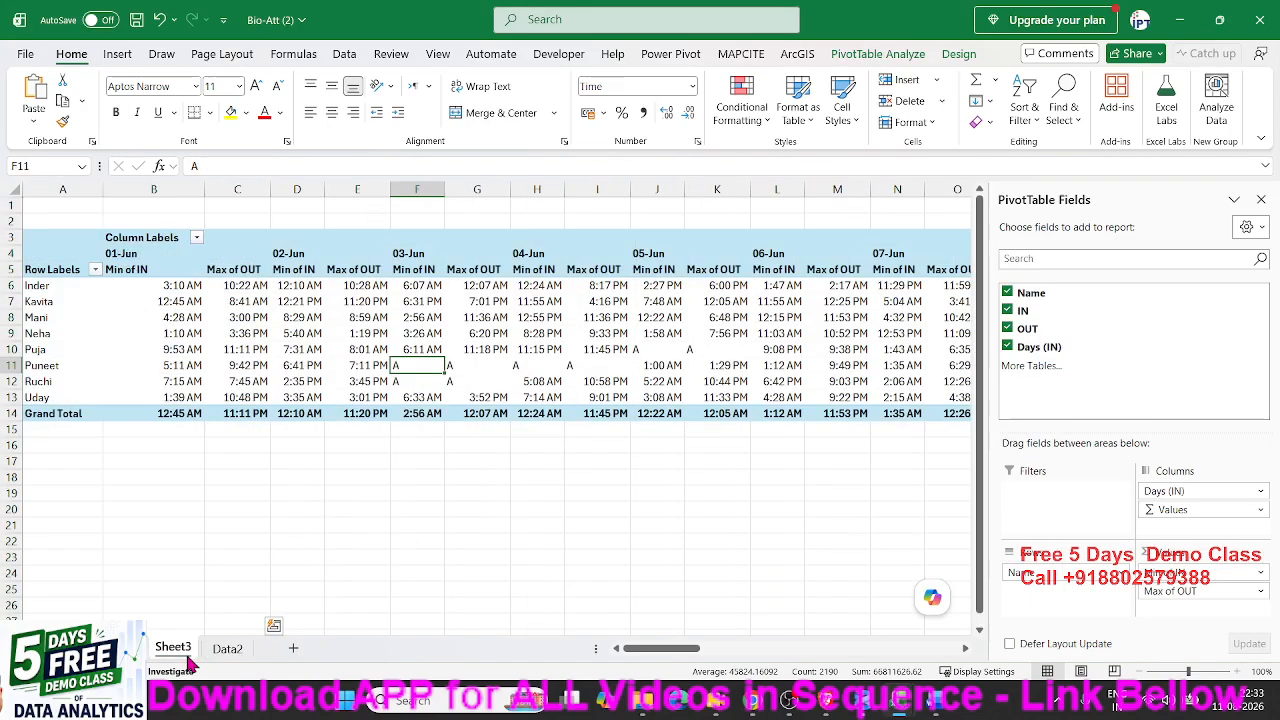
right_click(187, 655)
click(255, 420)
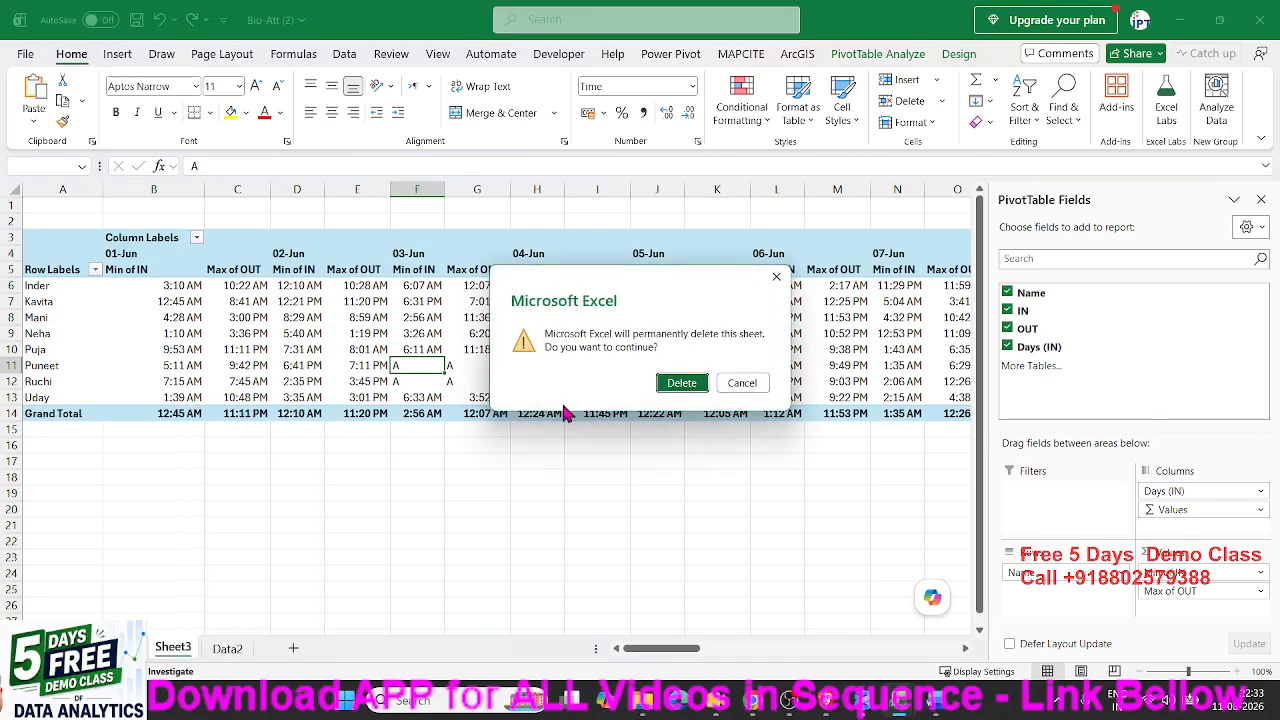
click(682, 383)
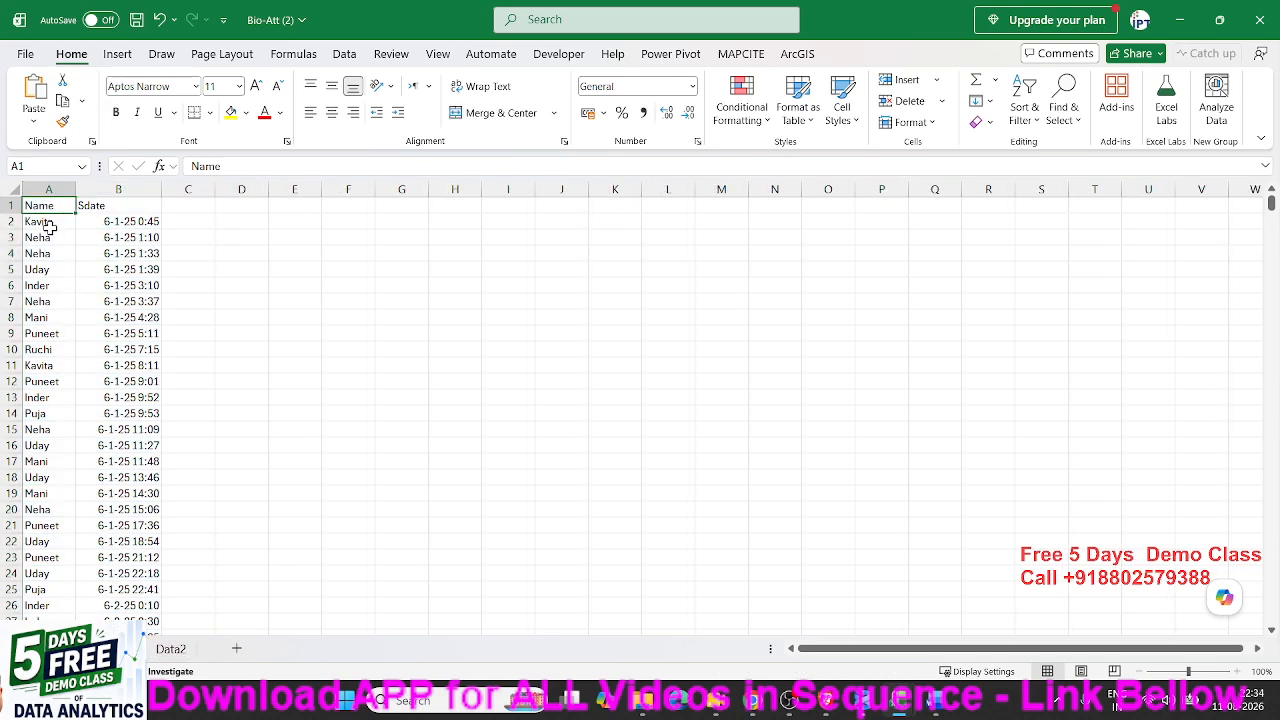
Review the Name entries and the Sdate punch times on the Data-1 sheet.
drag(49, 228, 46, 382)
click(126, 238)
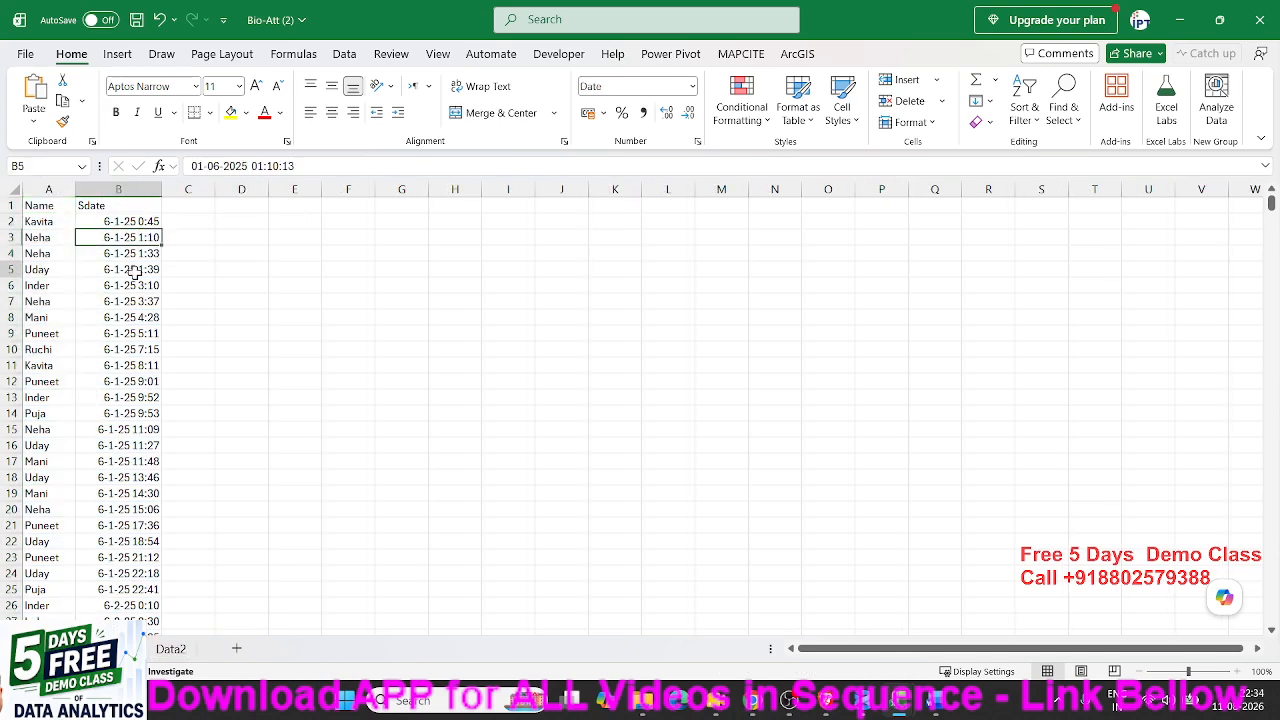
click(133, 270)
click(133, 349)
click(133, 413)
click(133, 461)
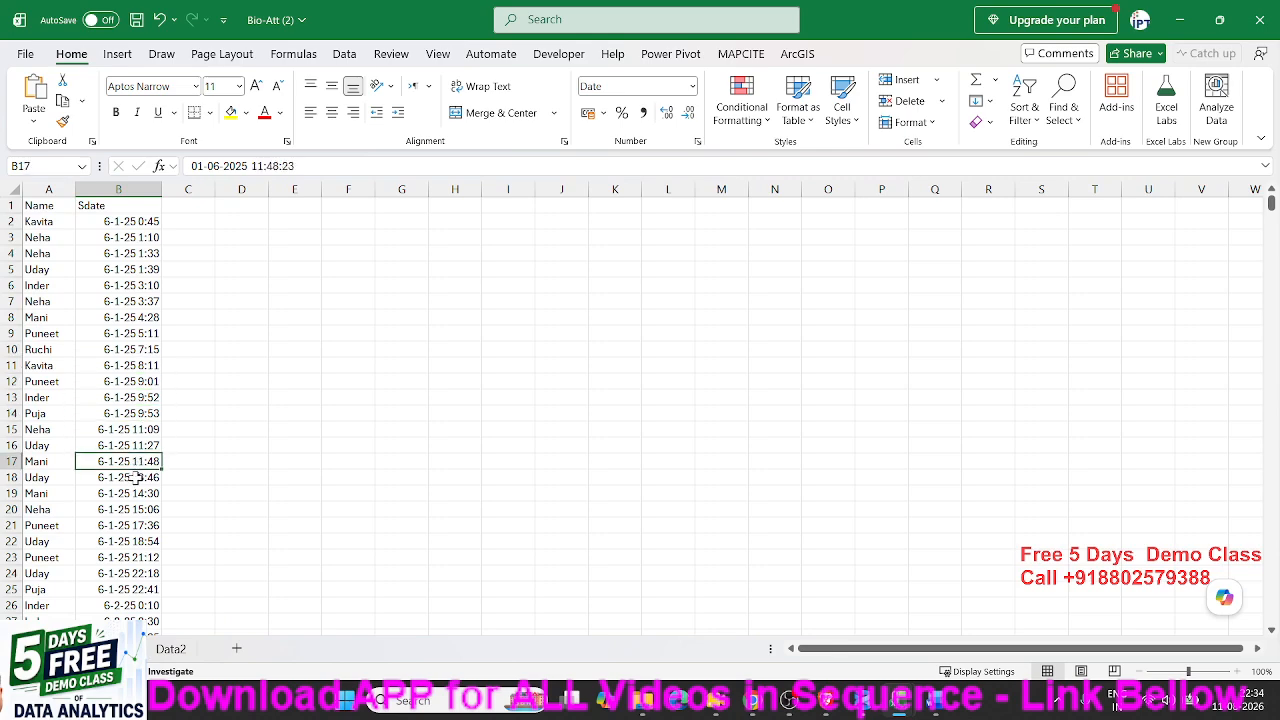
Compare the separate IN and OUT columns on the Data2 sheet with the single Sdate column on Data-1.
click(862, 700)
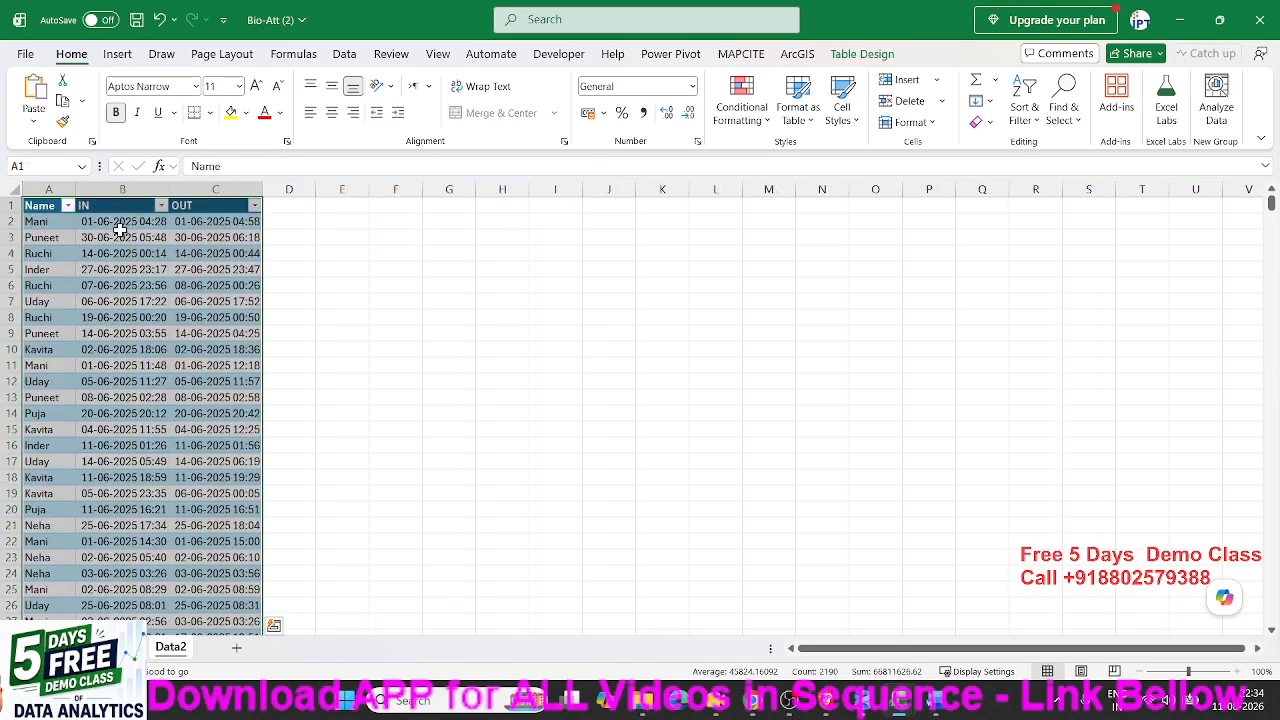
click(121, 193)
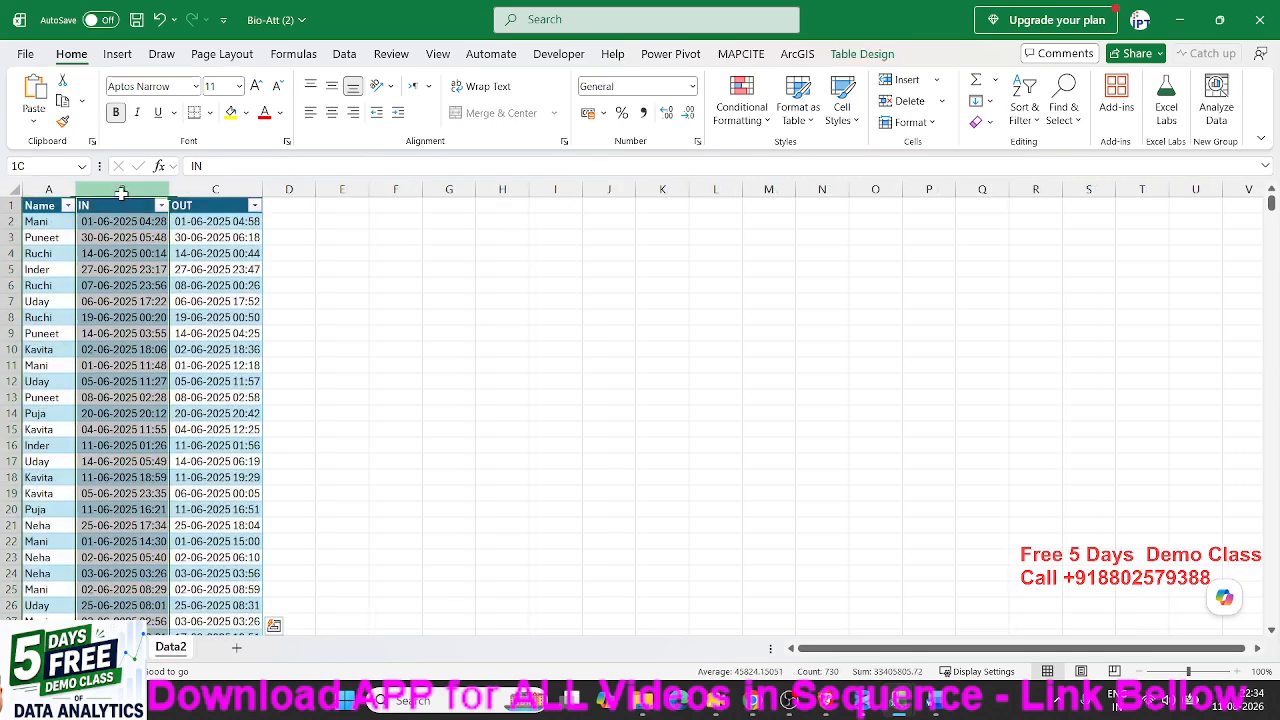
click(215, 190)
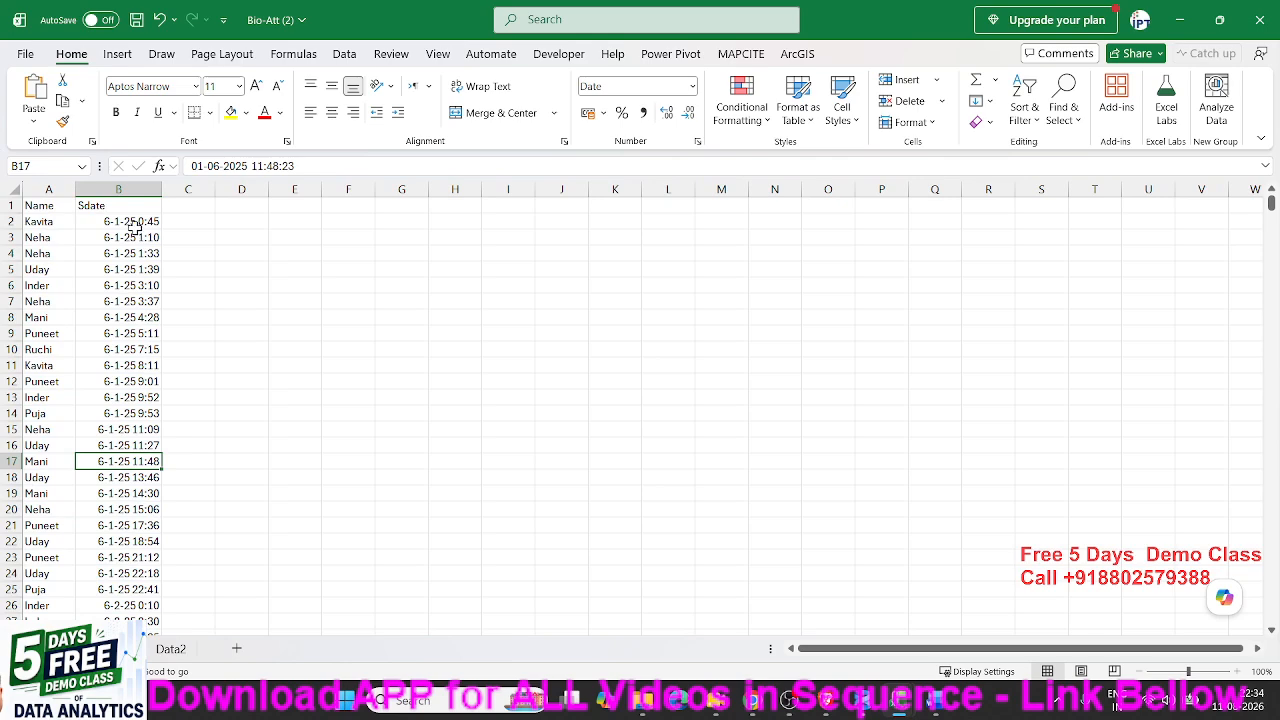
click(134, 228)
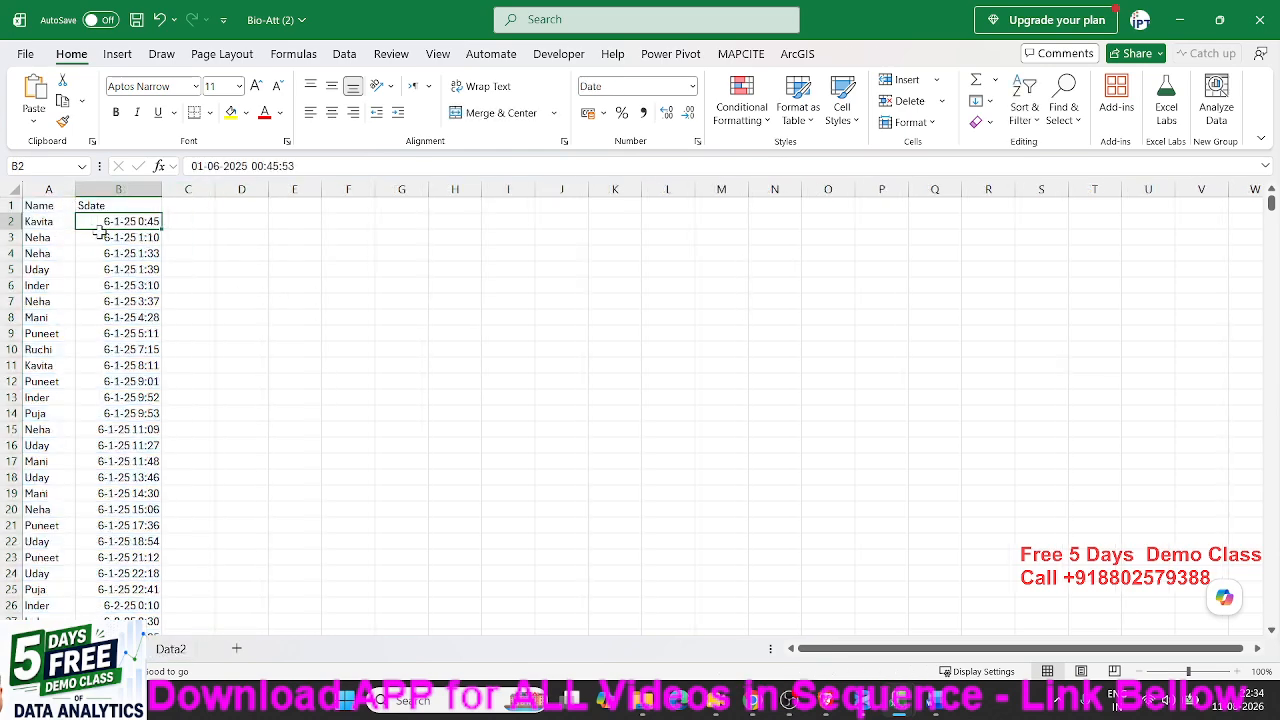
drag(105, 233, 88, 360)
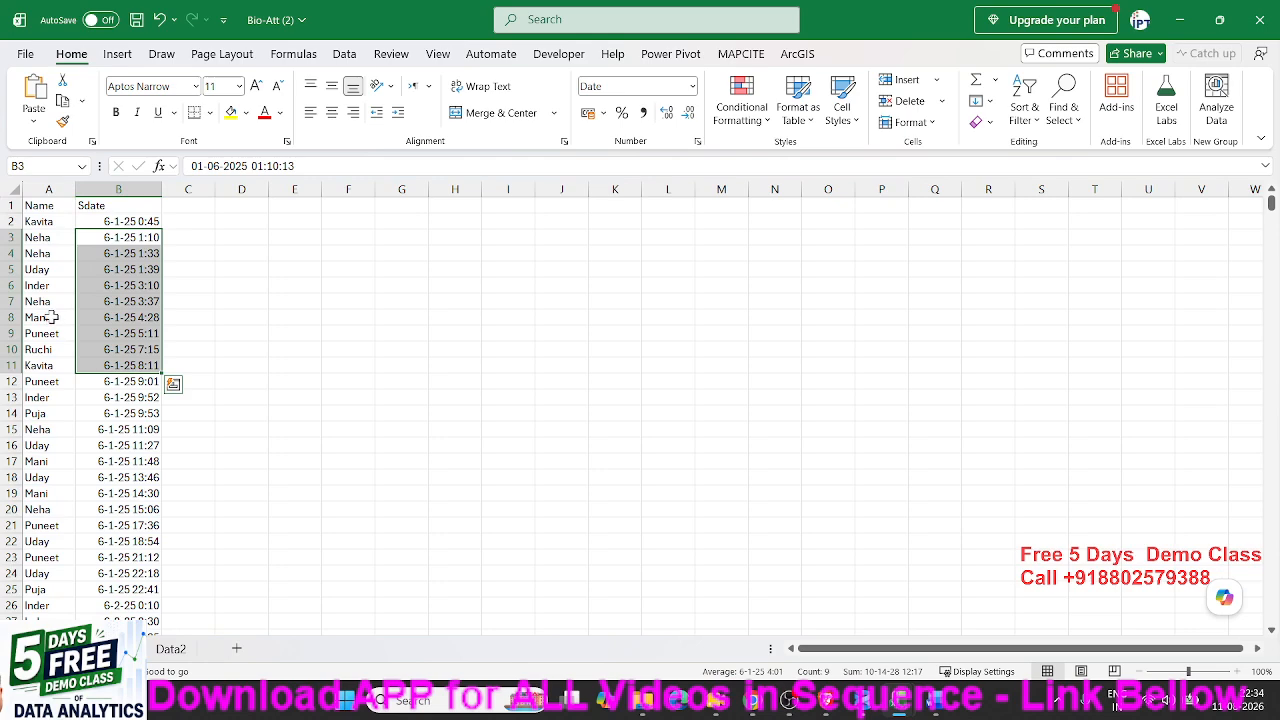
click(42, 226)
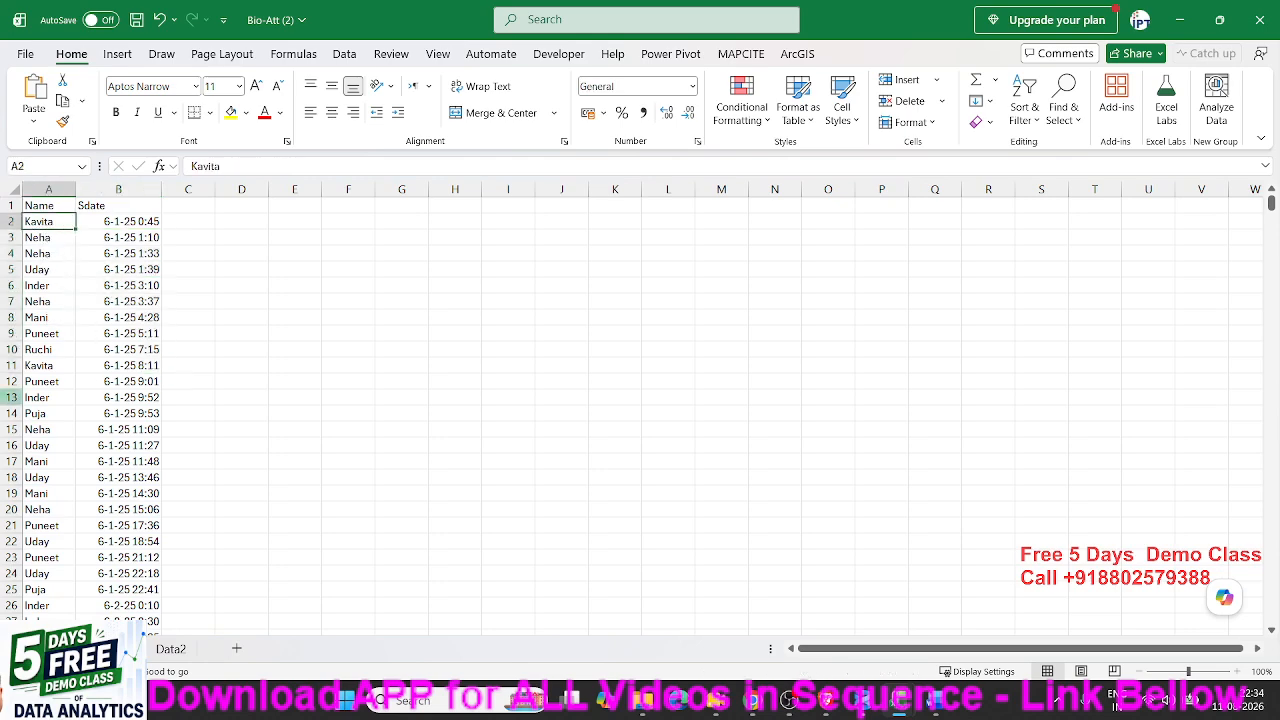
click(753, 700)
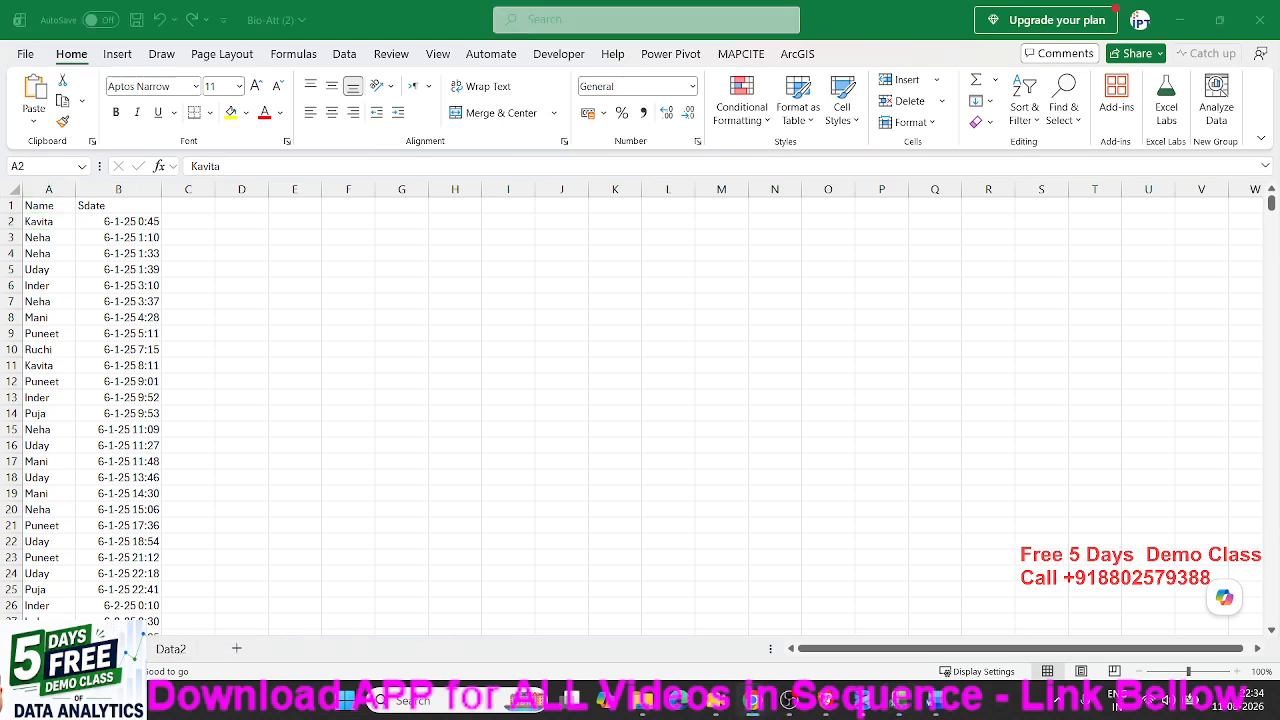
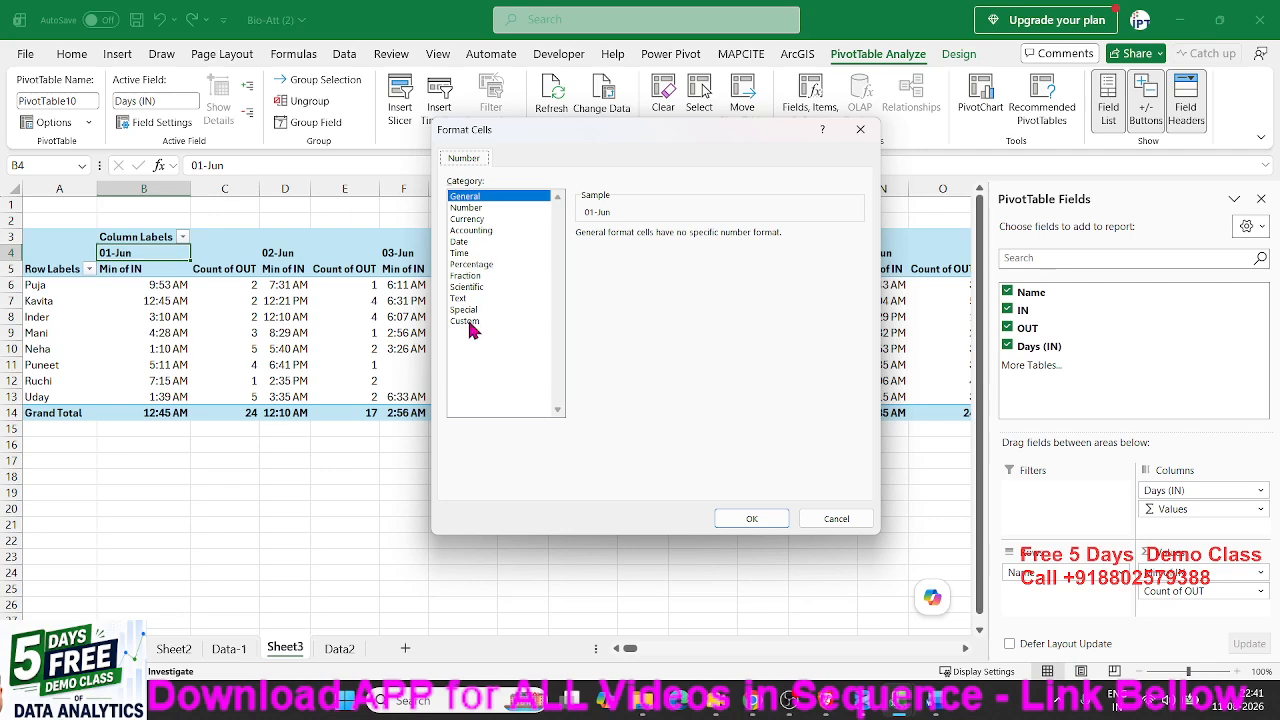
Format the Max of OUT values as Time in the 1:30 PM style and apply the value field settings.
click(465, 253)
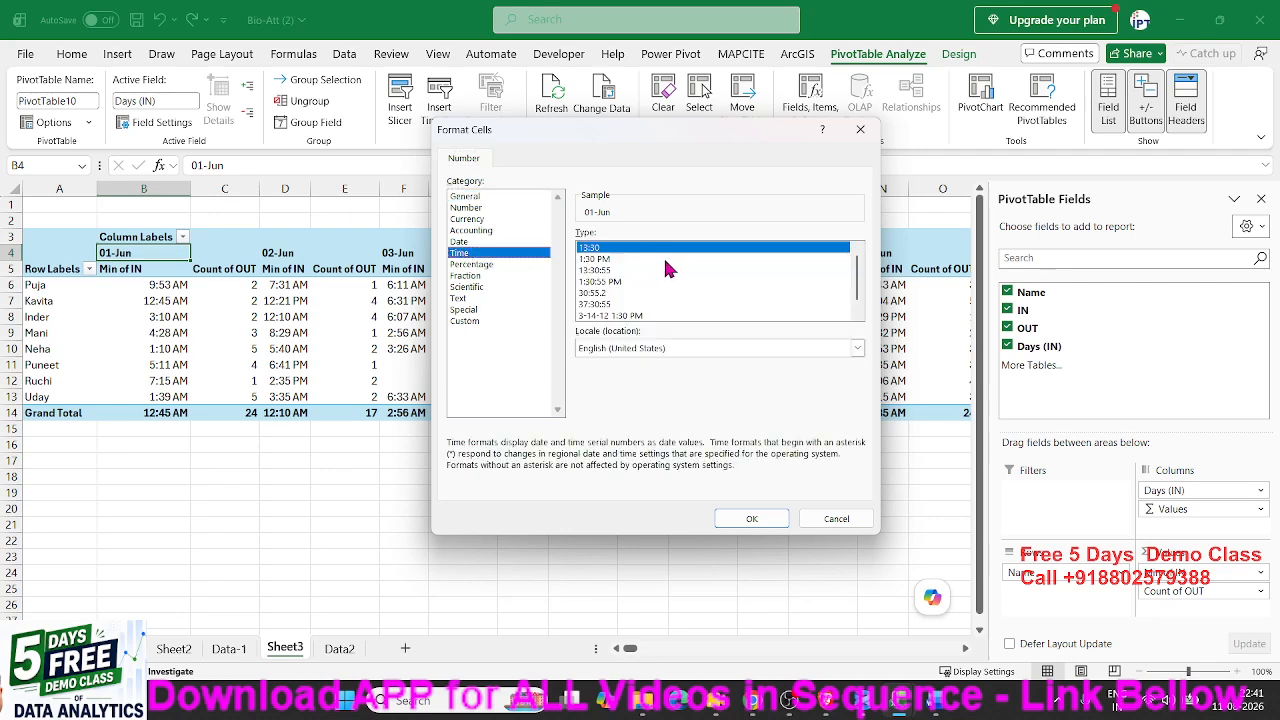
click(616, 260)
click(752, 518)
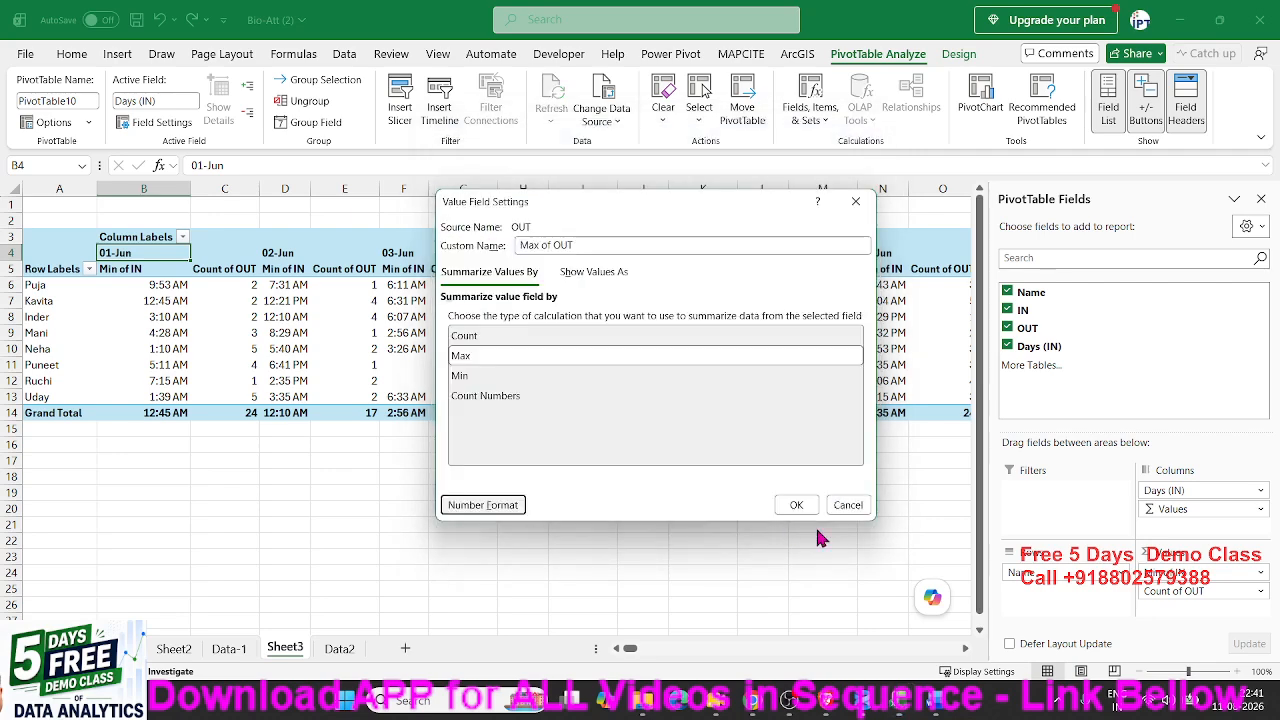
click(810, 510)
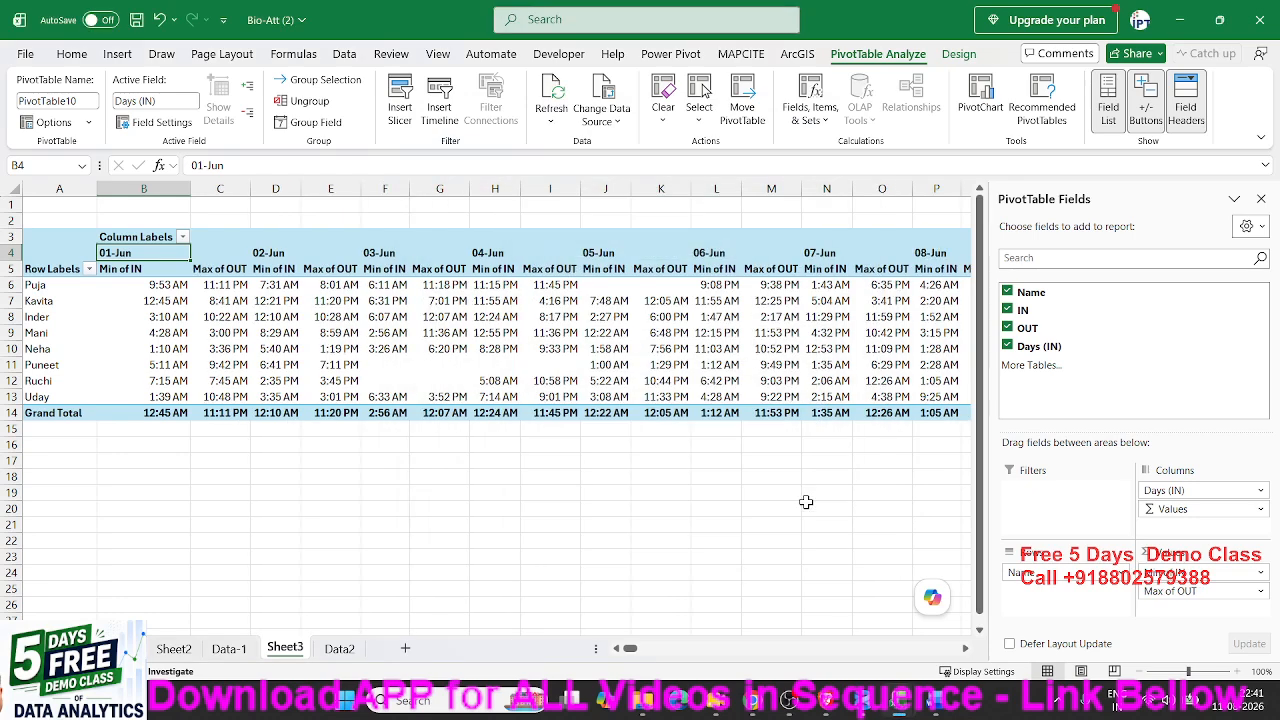
Set the PivotTable to show A for empty cells.
click(384, 366)
click(428, 364)
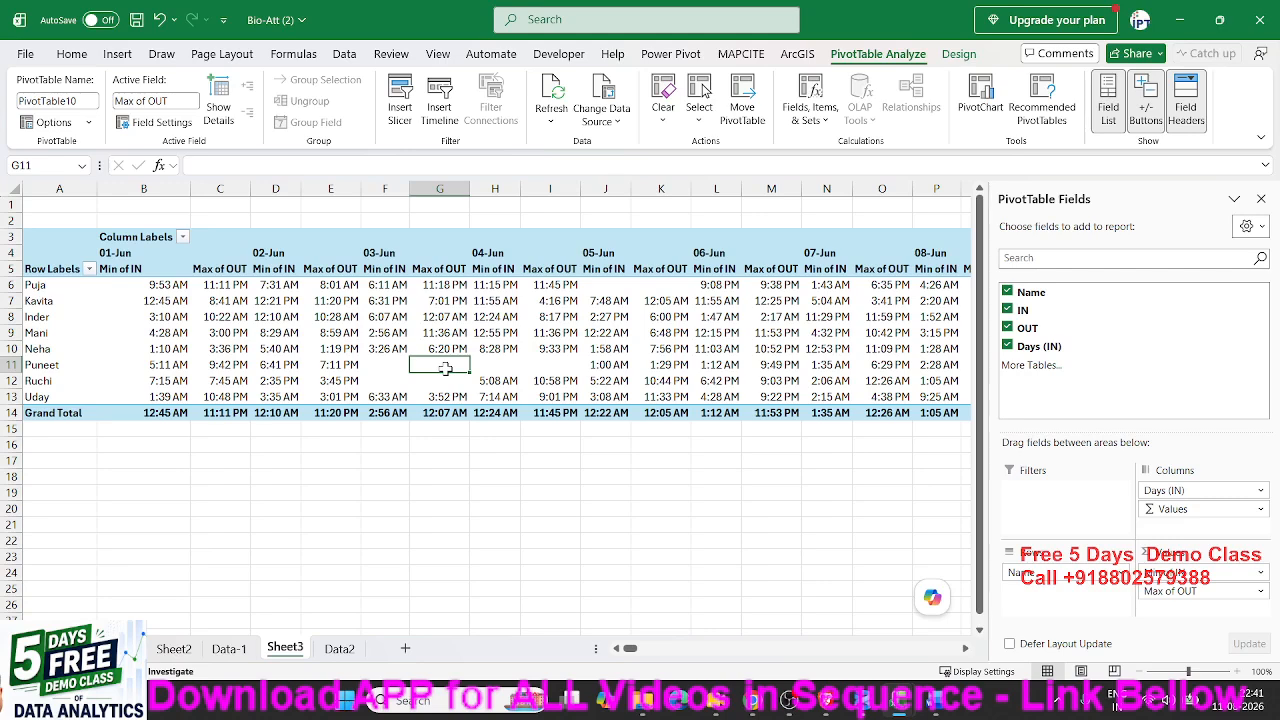
right_click(445, 368)
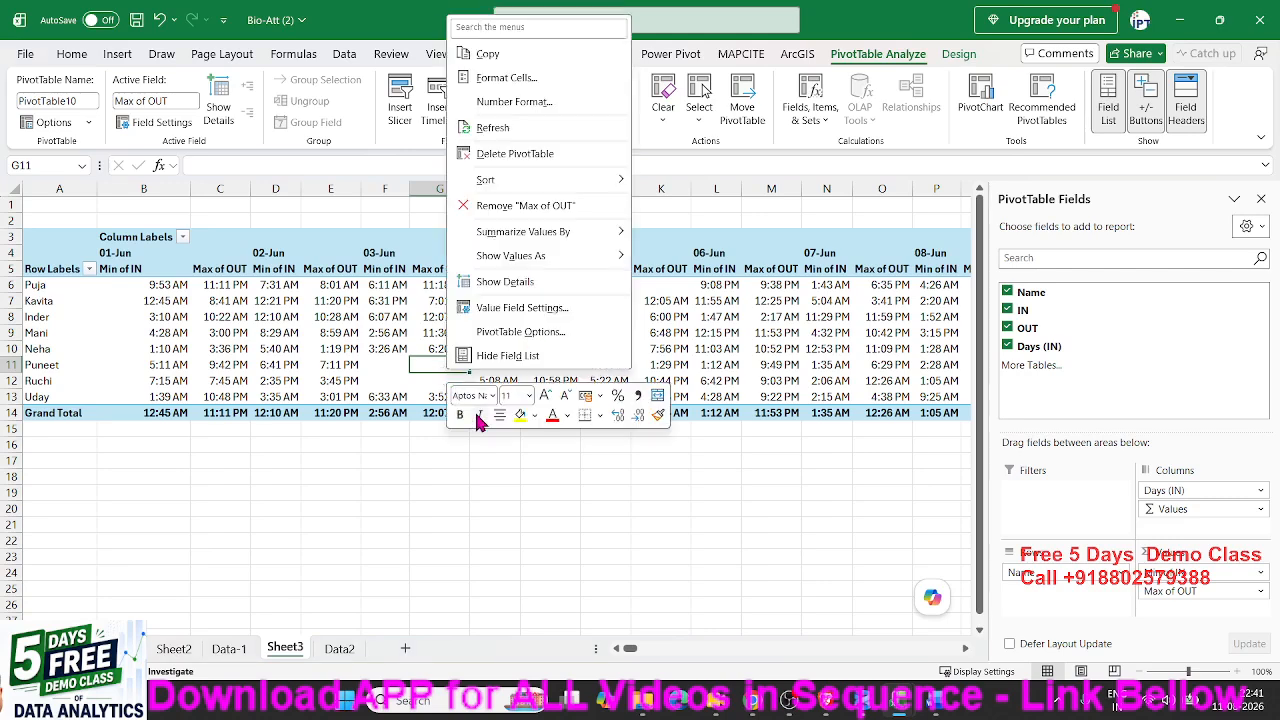
click(510, 332)
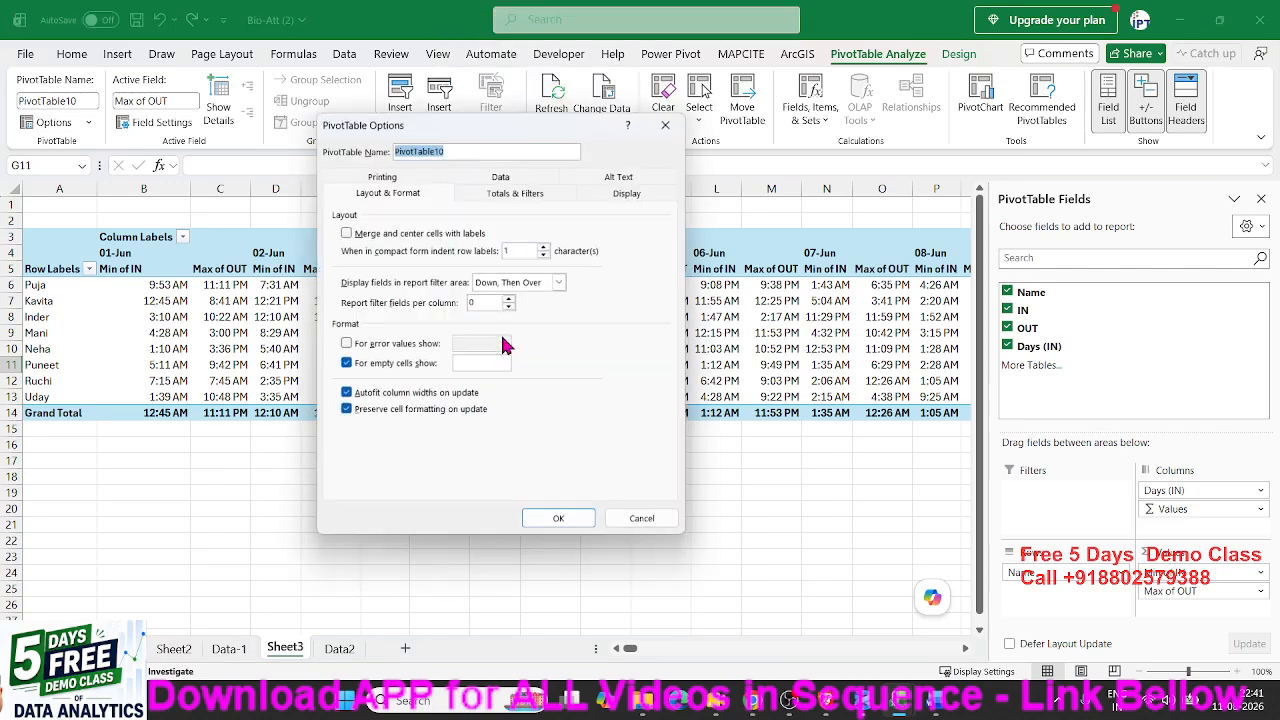
click(480, 365)
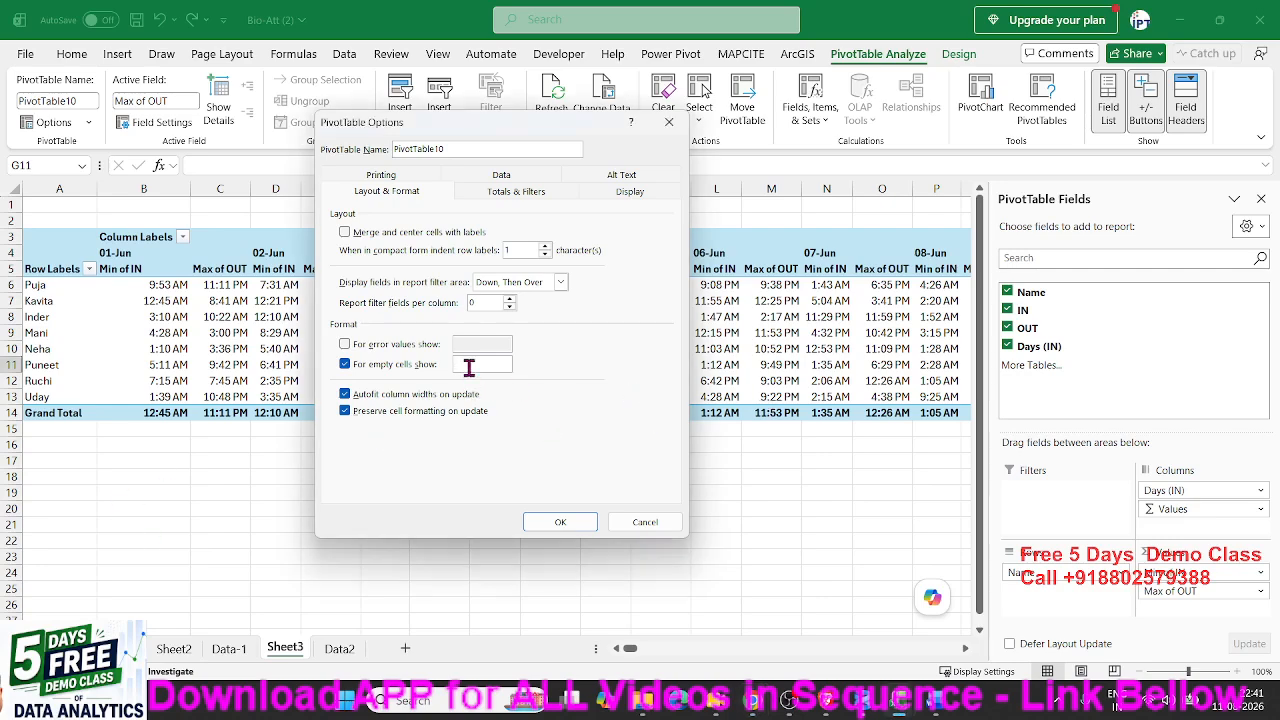
click(469, 364)
text(A)
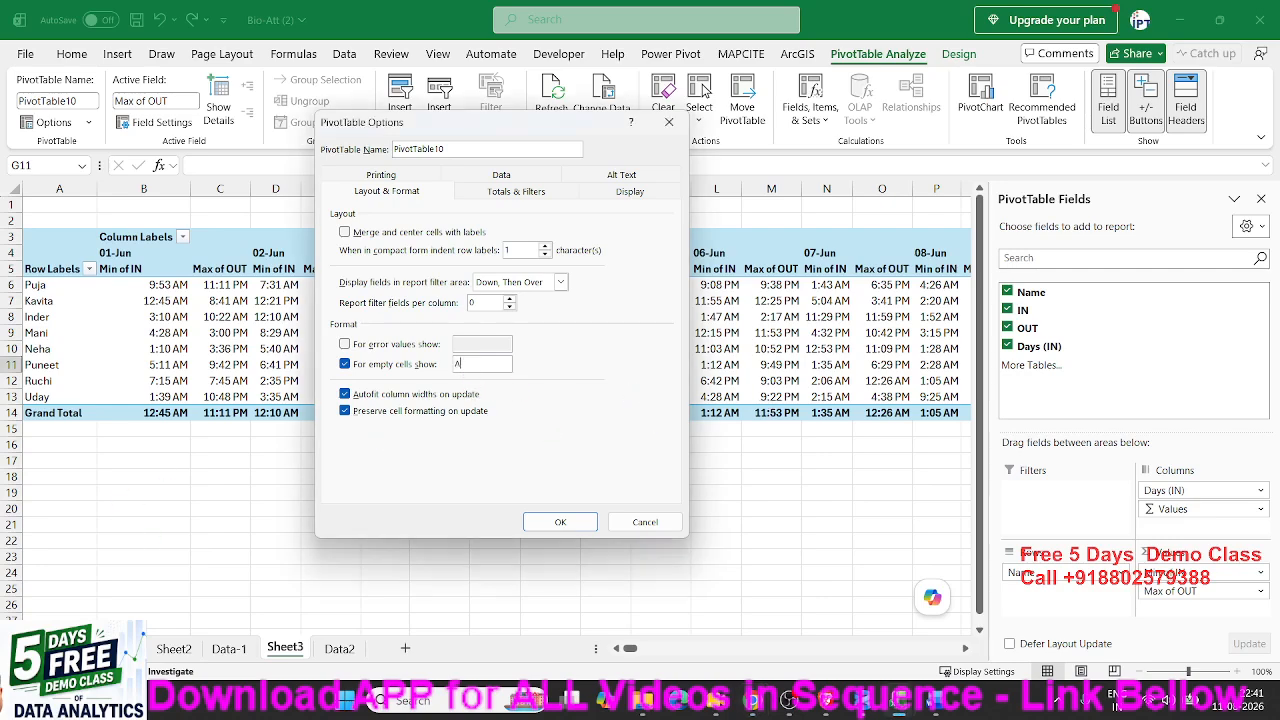
click(580, 519)
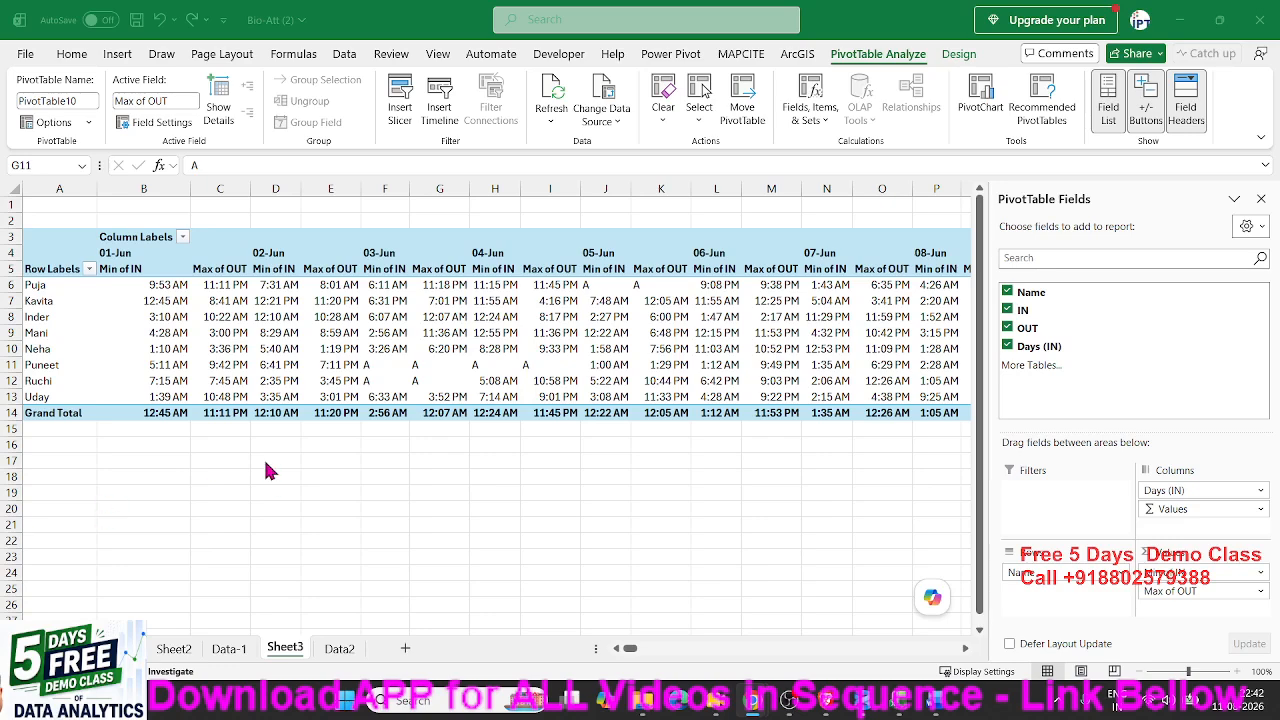
Rename the Min of IN header to IN and the Max of OUT header to Out.
click(329, 387)
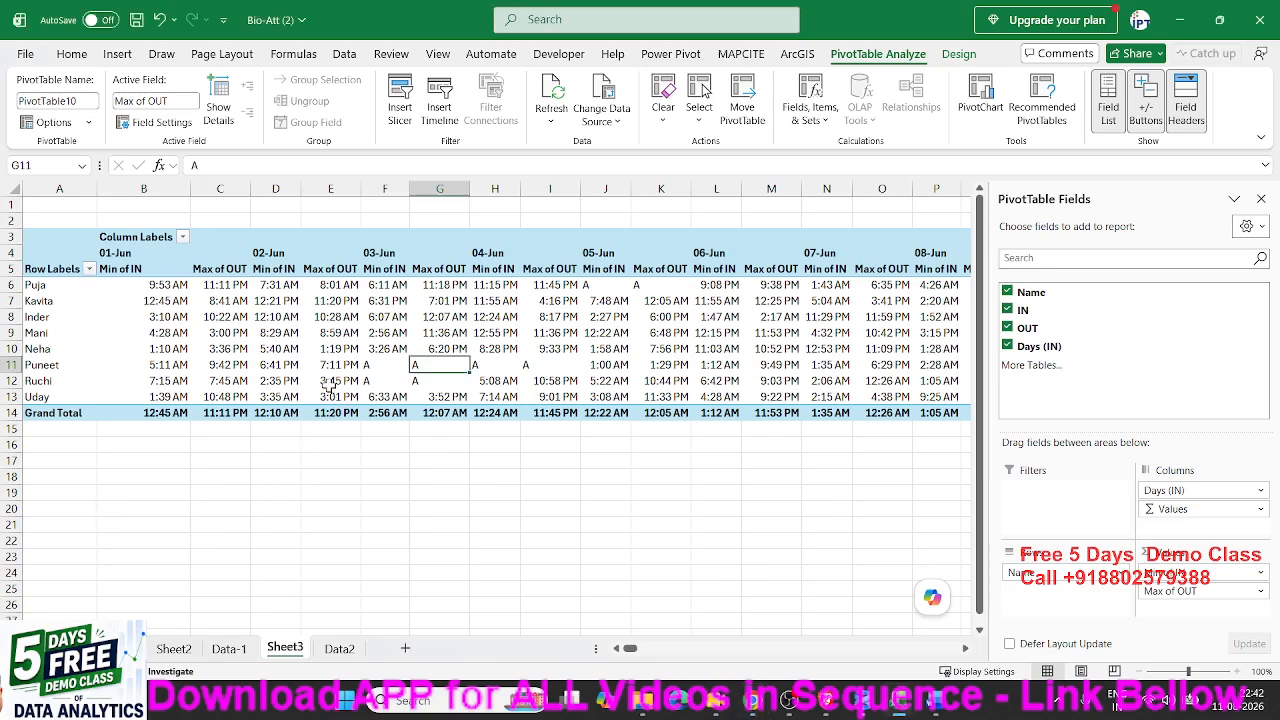
click(118, 270)
text(IN)
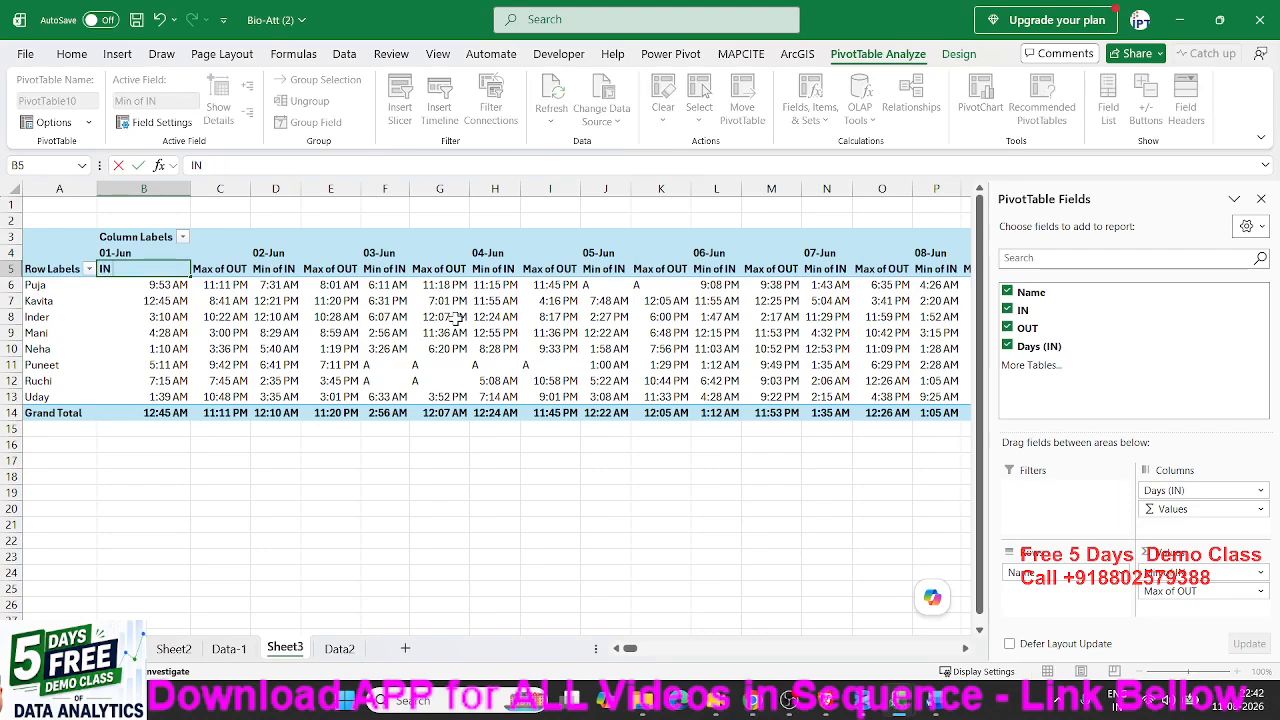
key(Return)
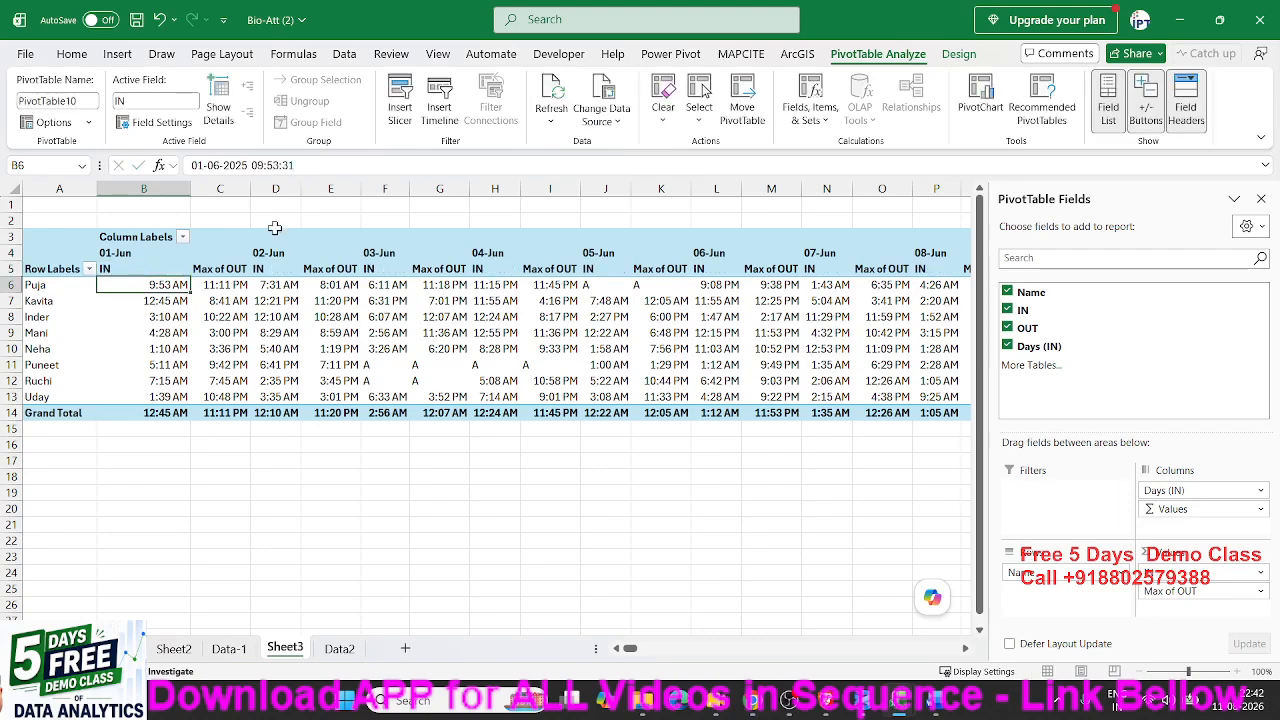
click(222, 272)
text(Out)
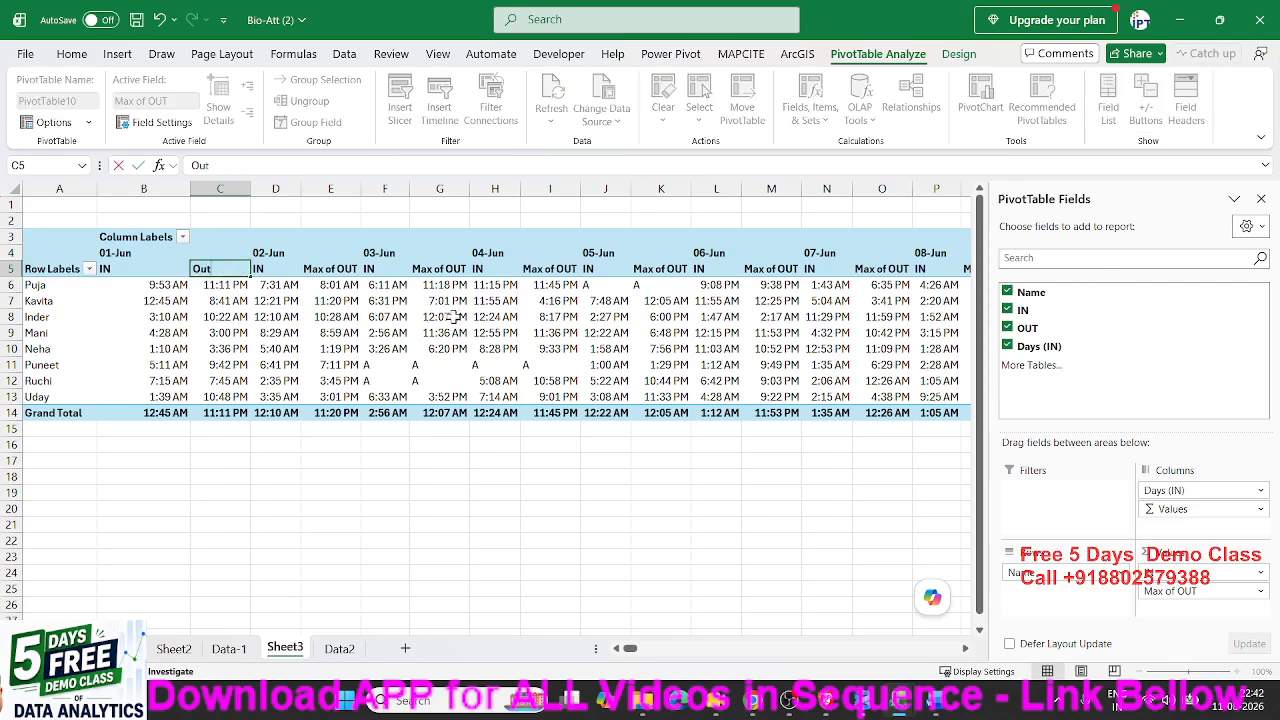
key(Return)
key(Return)
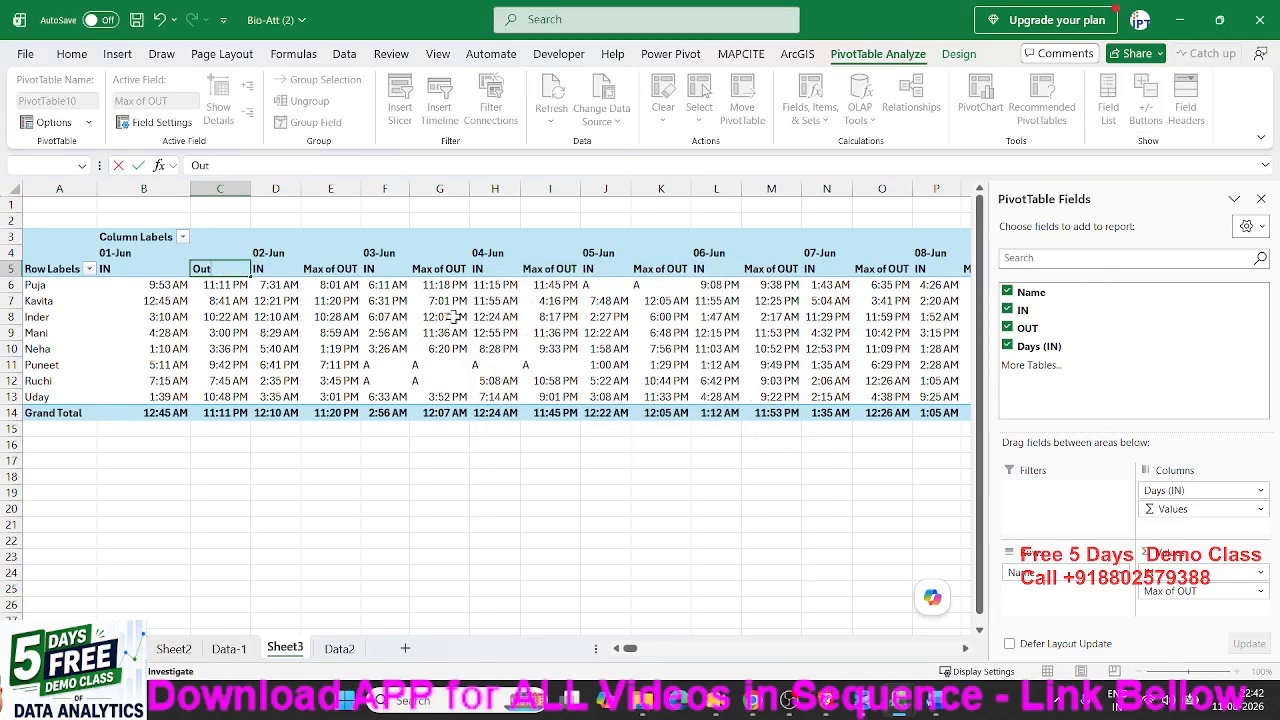
key(Return)
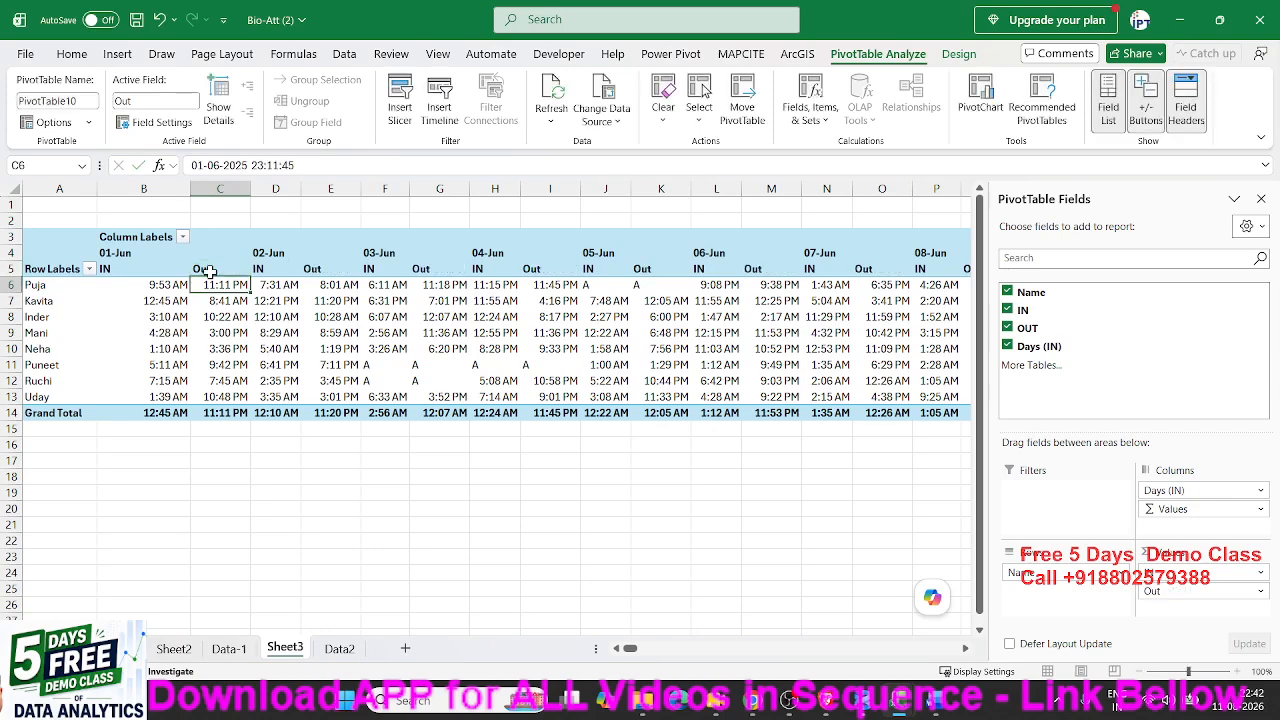
Merge and center the PivotTable cells with labels.
click(148, 252)
click(178, 282)
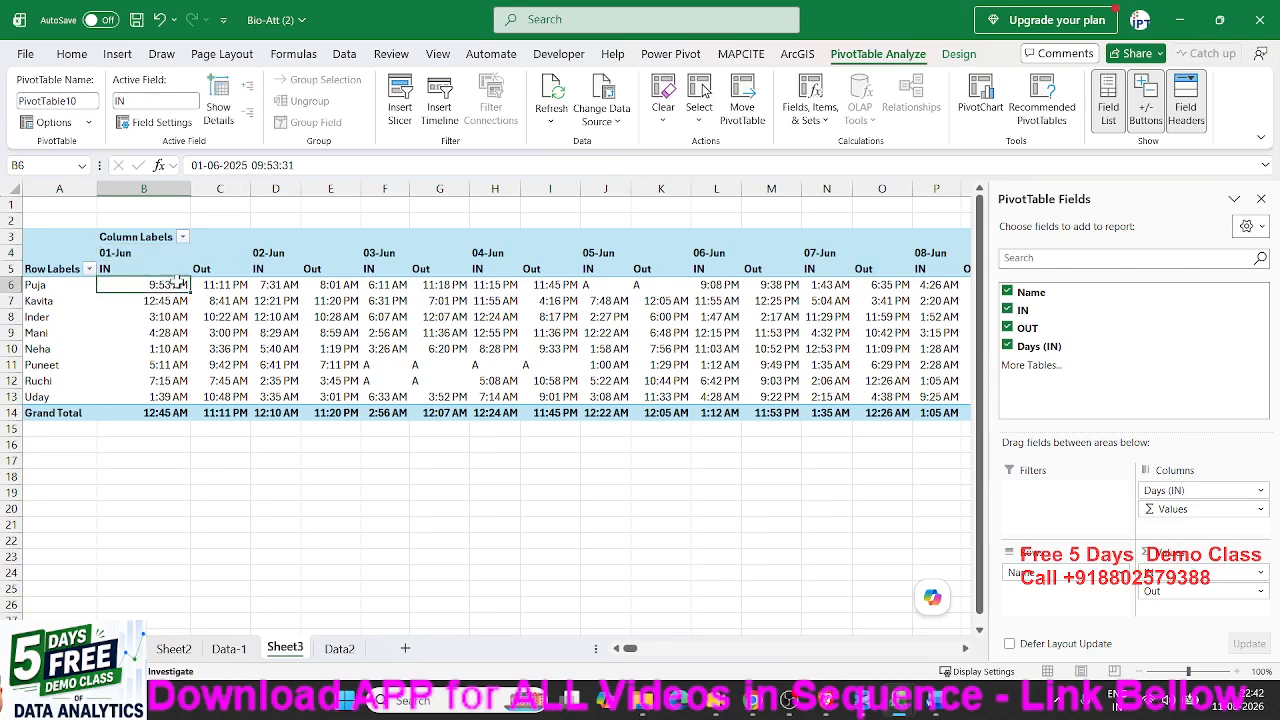
right_click(168, 262)
click(252, 554)
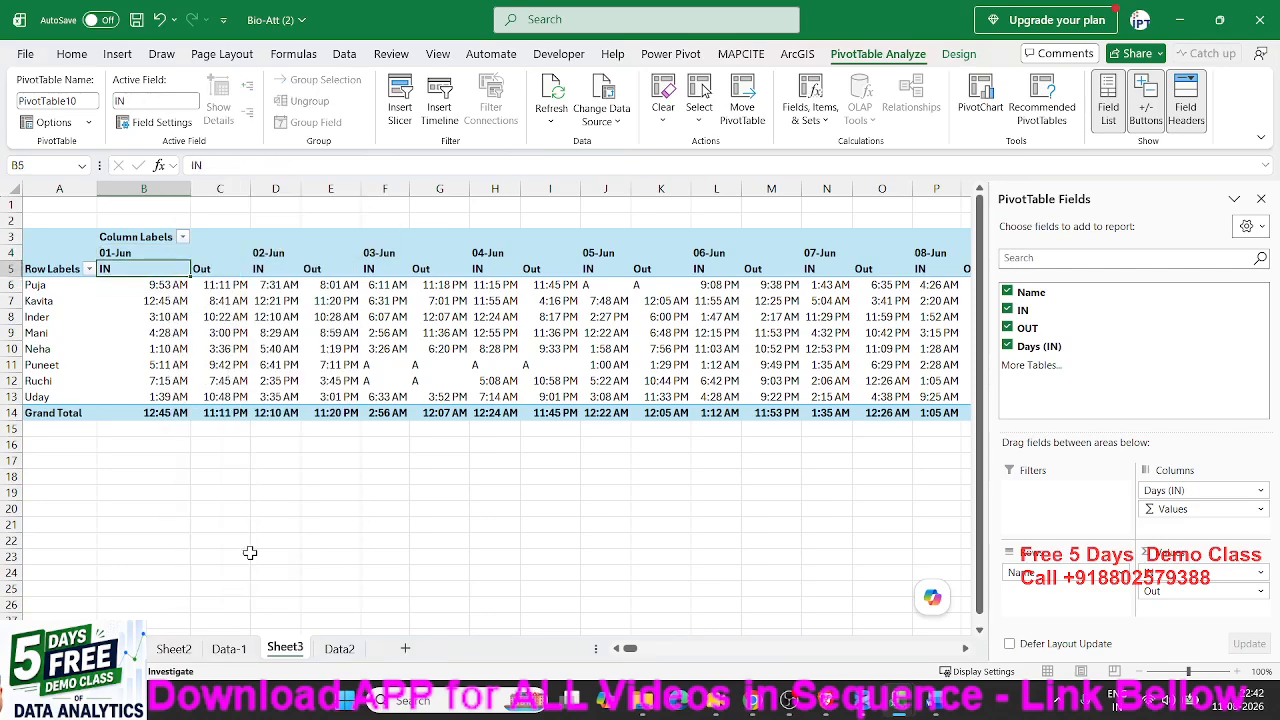
click(108, 368)
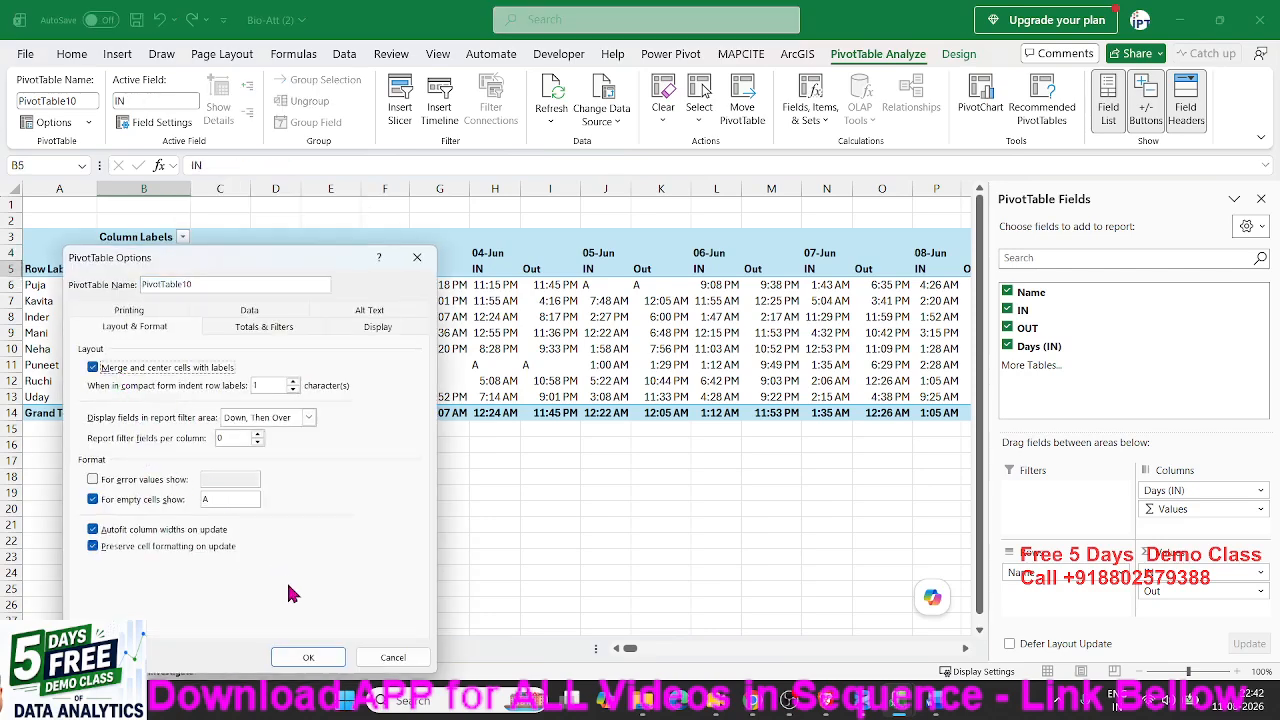
click(308, 657)
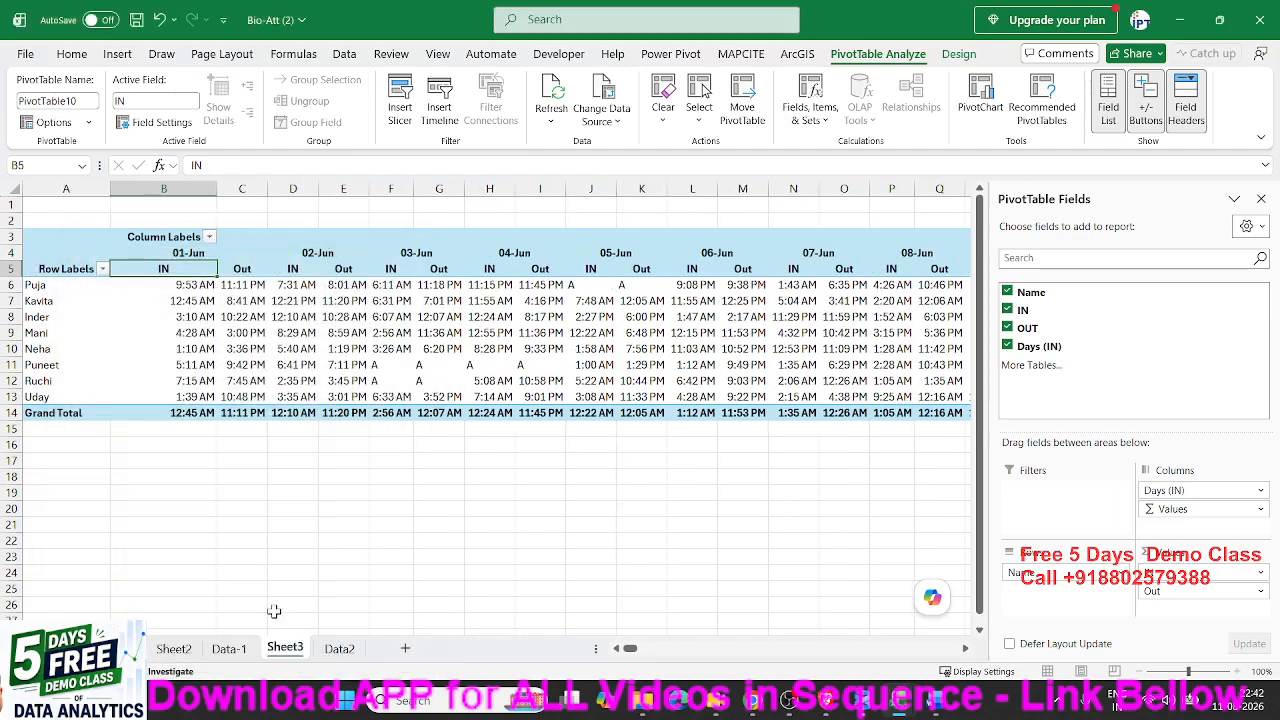
Rename the Row Labels header to Name.
click(58, 272)
text(Name)
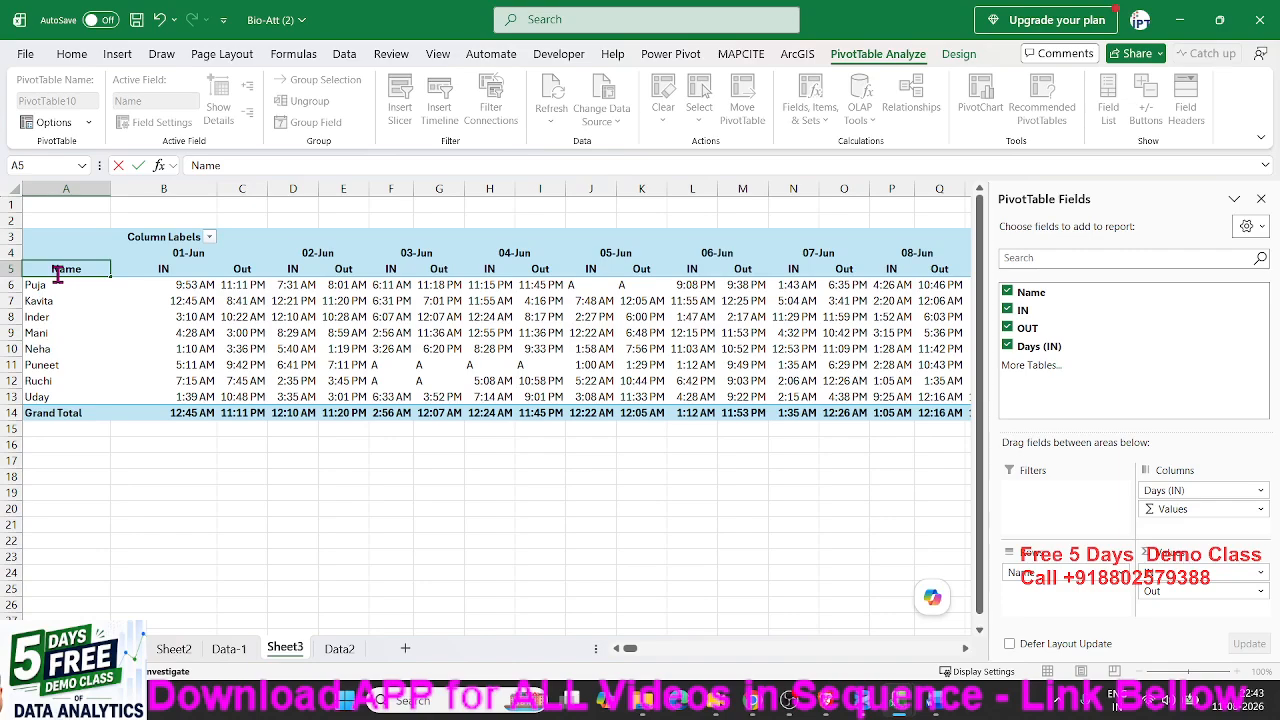
key(Return)
Try a dark blue PivotTable style on the attendance report and undo it.
click(959, 53)
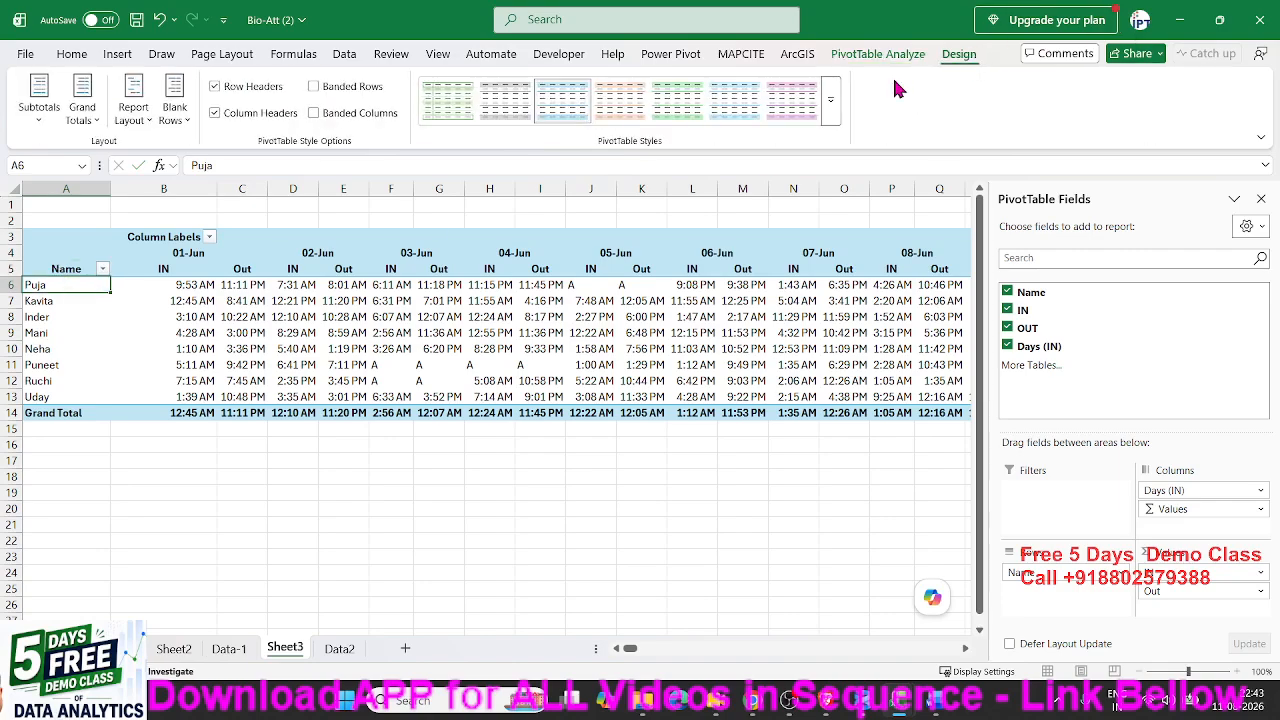
click(835, 126)
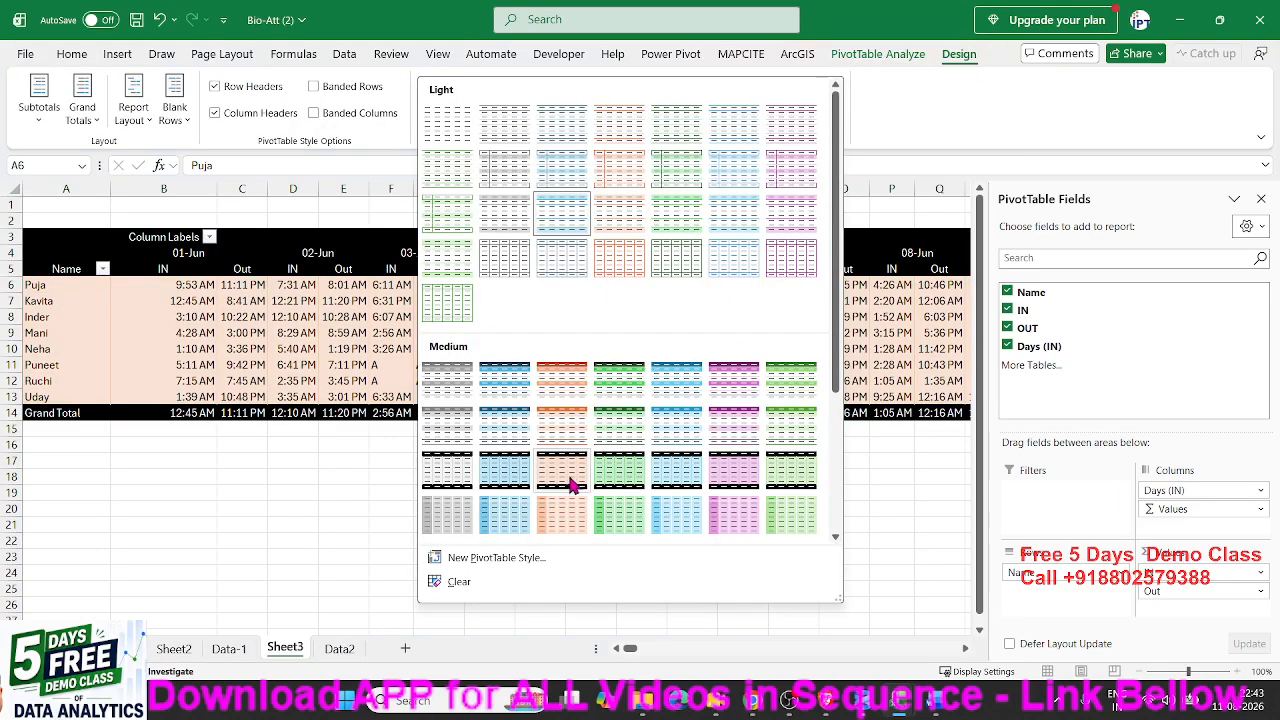
scroll(571, 484, down, 3)
click(510, 514)
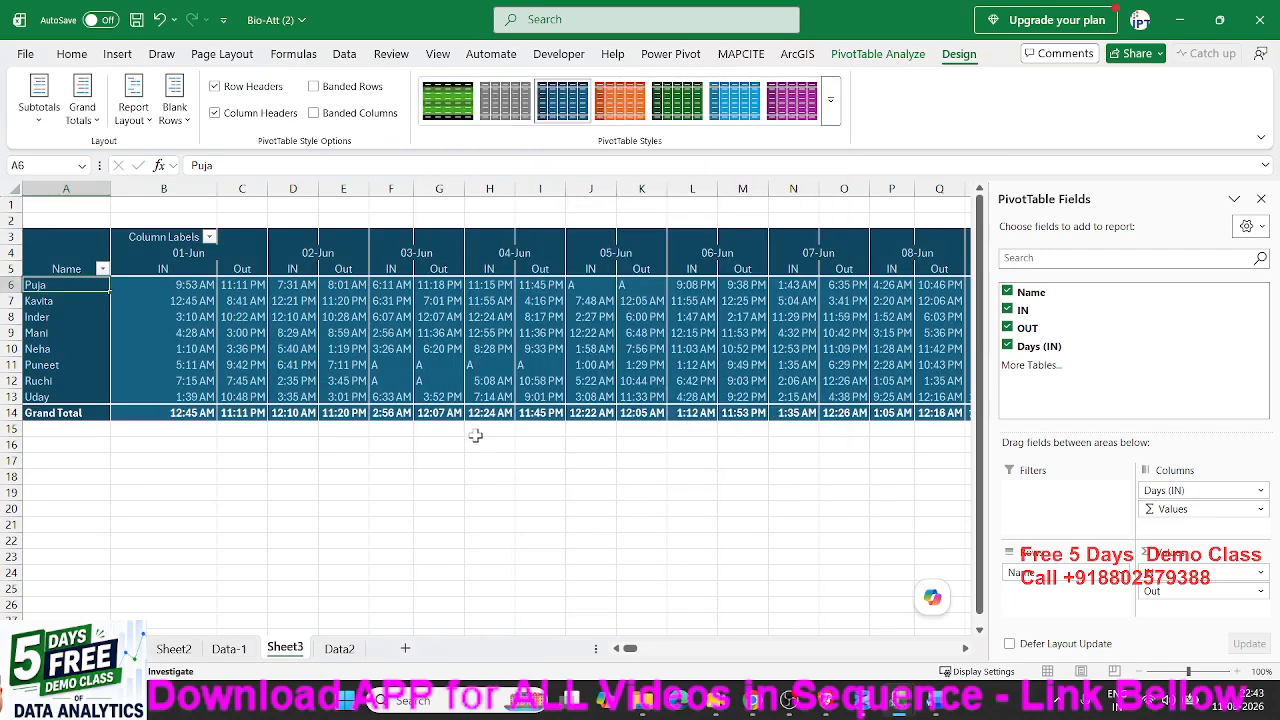
click(460, 364)
click(308, 302)
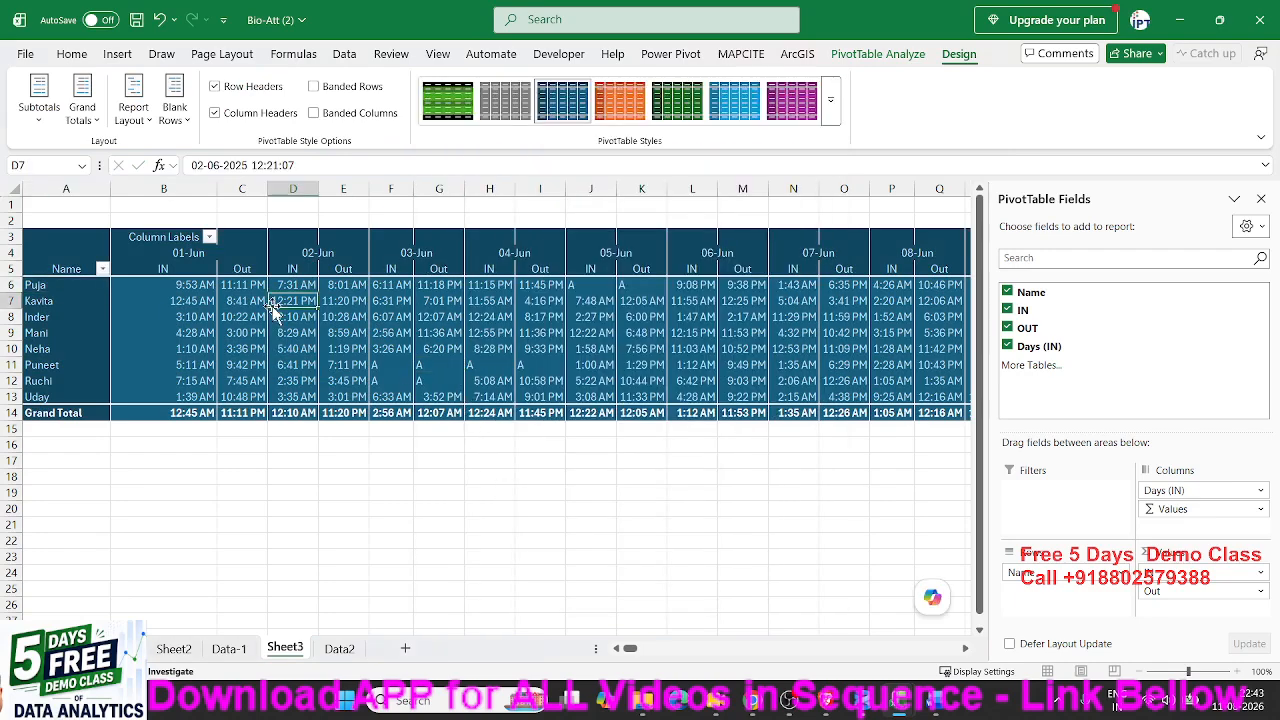
key(ctrl+z)
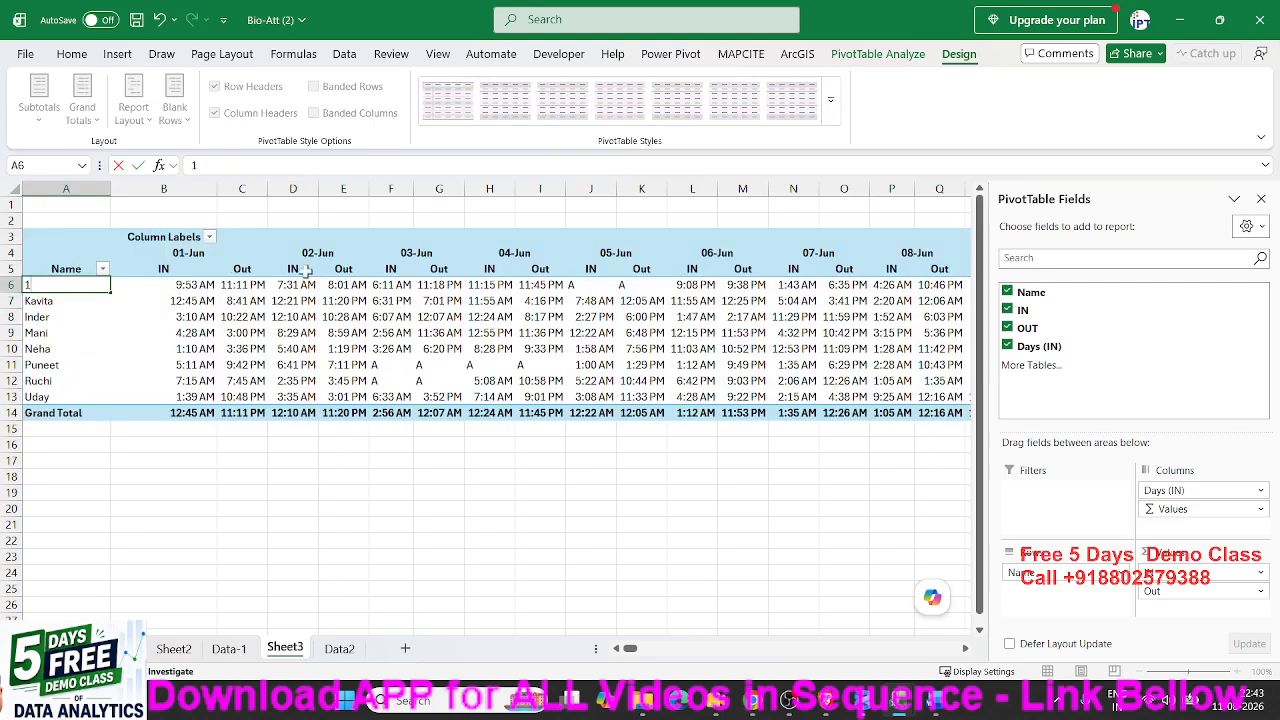
Select the attendance report range A4:BK14, from the date header row through the Grand Total row.
key(Up)
key(Up)
key(shift+Right)
key(shift+Right)
key(shift+Right)
key(shift+Right)
key(shift+Right)
key(shift+Right)
key(shift+Right)
key(shift+Right)
key(shift+Right)
key(shift+Right)
key(shift+Right)
key(shift+Right)
key(shift+Right)
key(shift+Right)
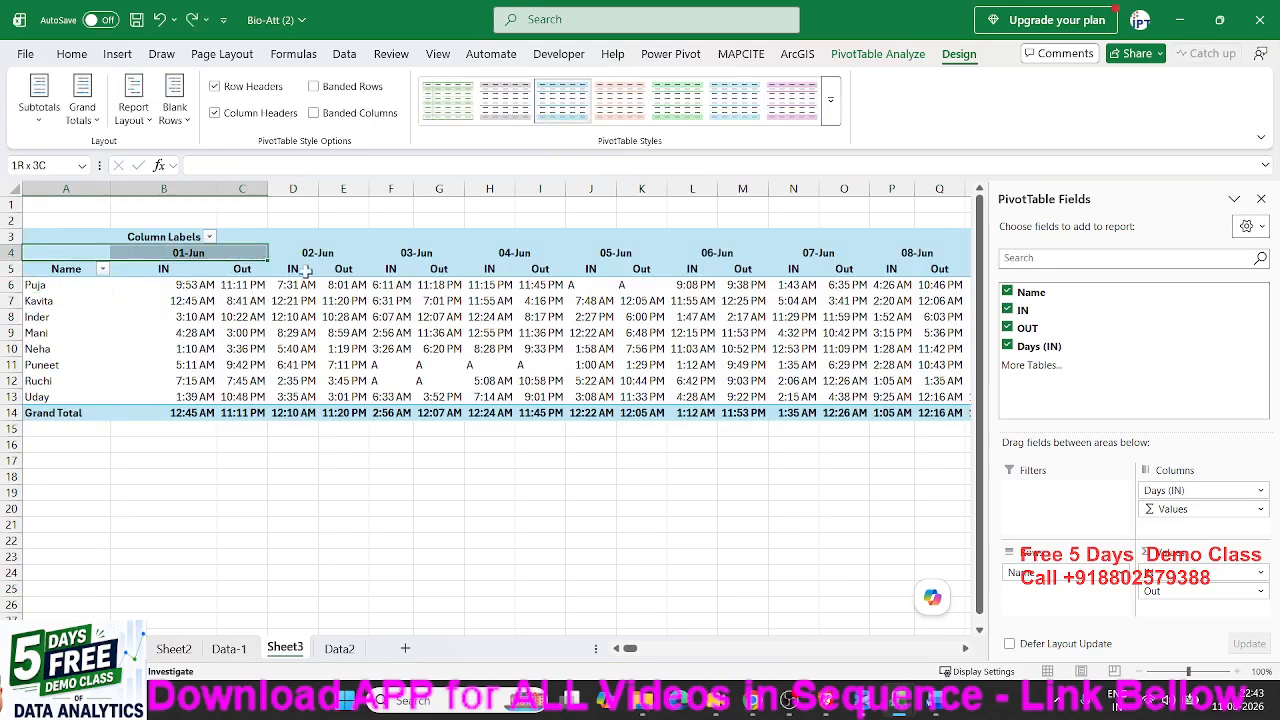
key(shift+Right)
key(shift+Right)
key(shift+Right)
key(shift+Right)
key(shift+Right)
key(shift+Right)
key(shift+Right)
key(shift+Right)
key(shift+Right)
key(shift+Right)
key(shift+Right)
key(shift+Right)
key(shift+Right)
key(shift+Right)
key(shift+Right)
key(shift+Right)
key(shift+Right)
key(shift+Right)
key(shift+Right)
key(shift+Right)
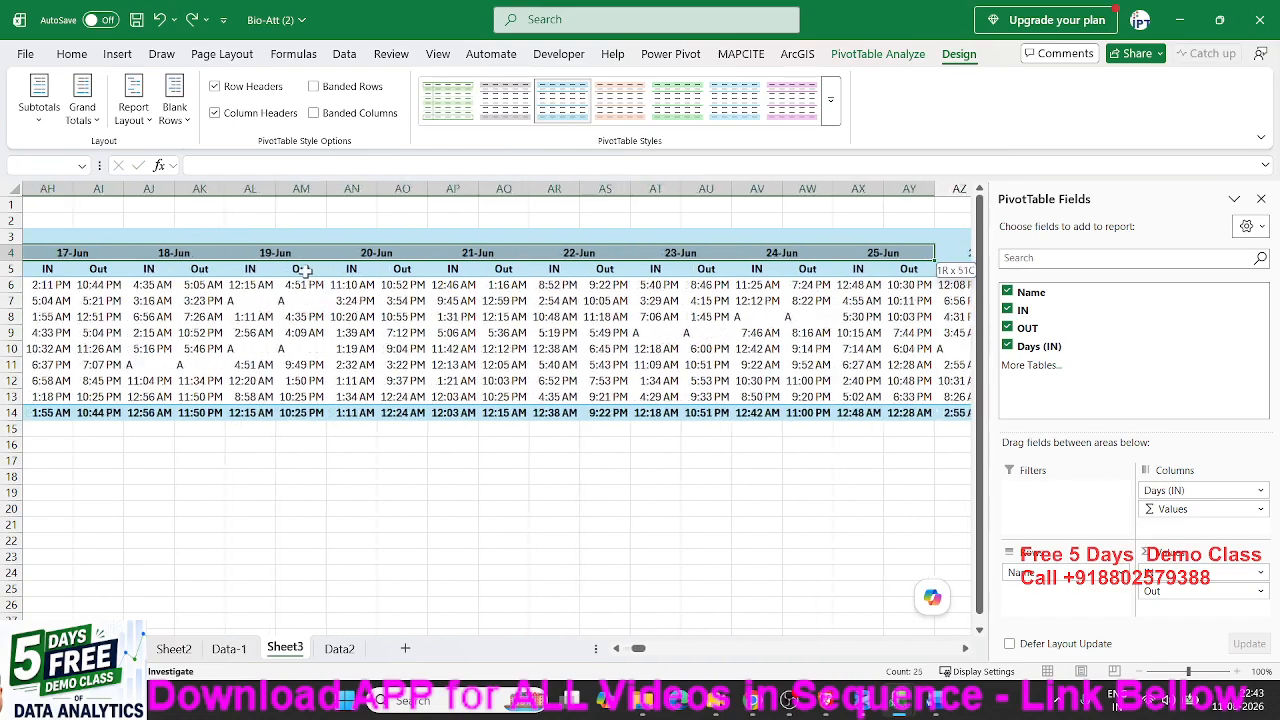
key(shift+Down)
key(ctrl+shift+Down)
key(ctrl+shift+Down)
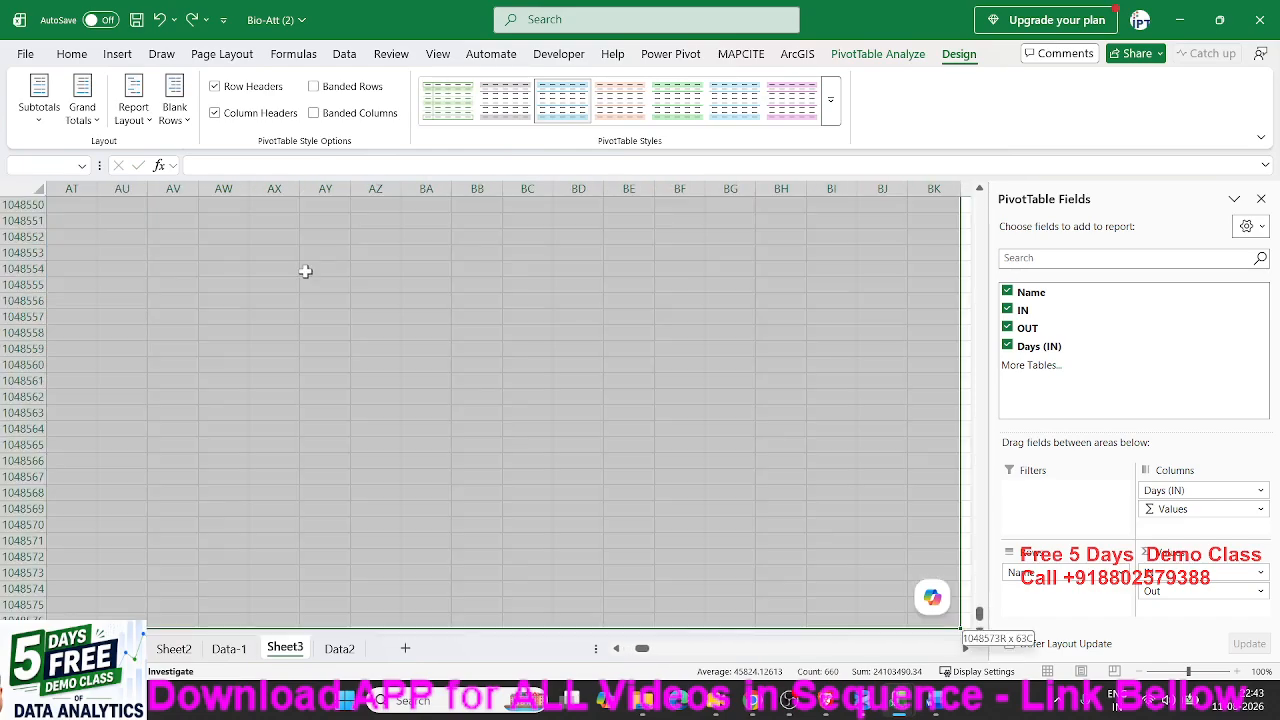
key(ctrl+shift+Up)
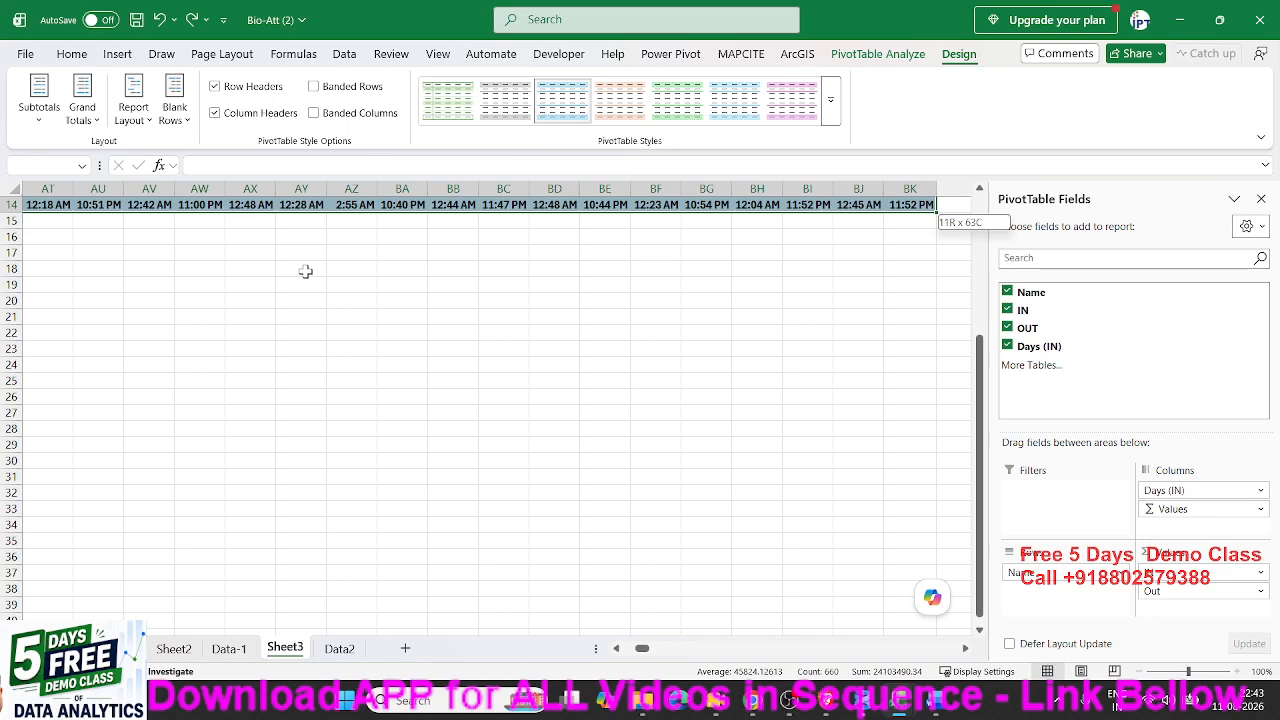
click(73, 54)
key(ctrl+BackSpace)
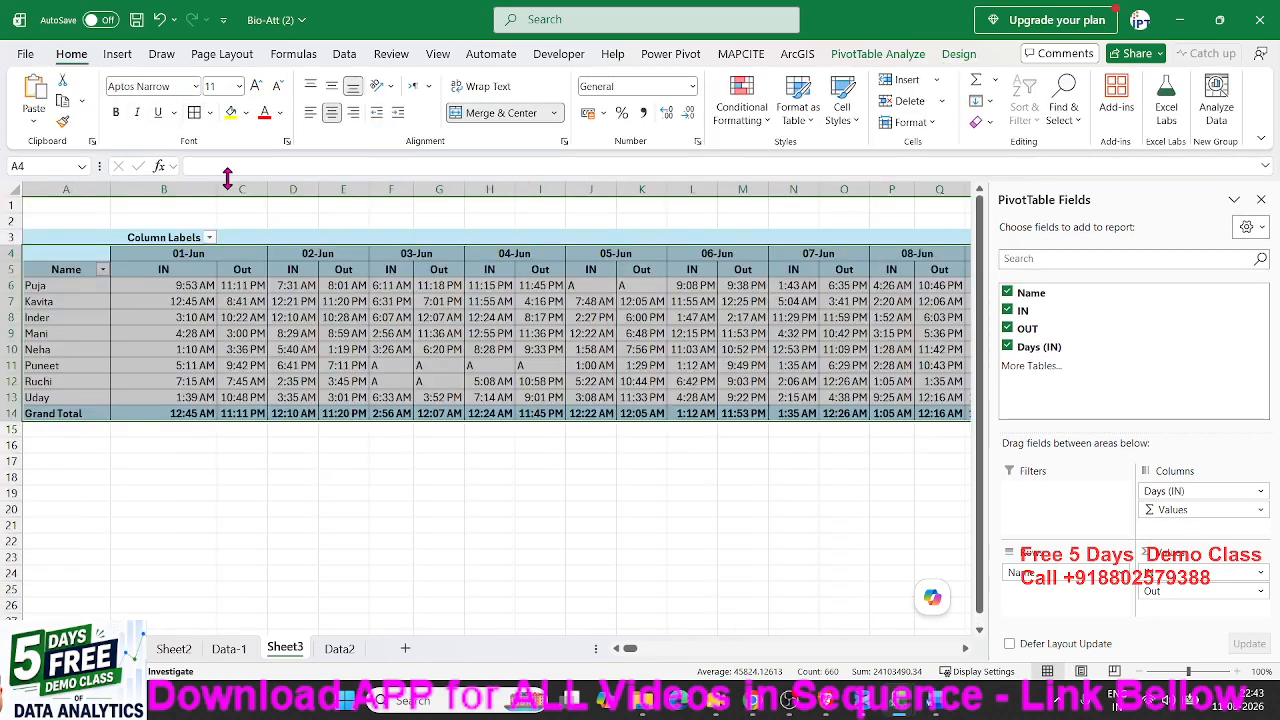
Turn off the PivotTable's grand totals for both rows and columns.
right_click(256, 298)
click(318, 441)
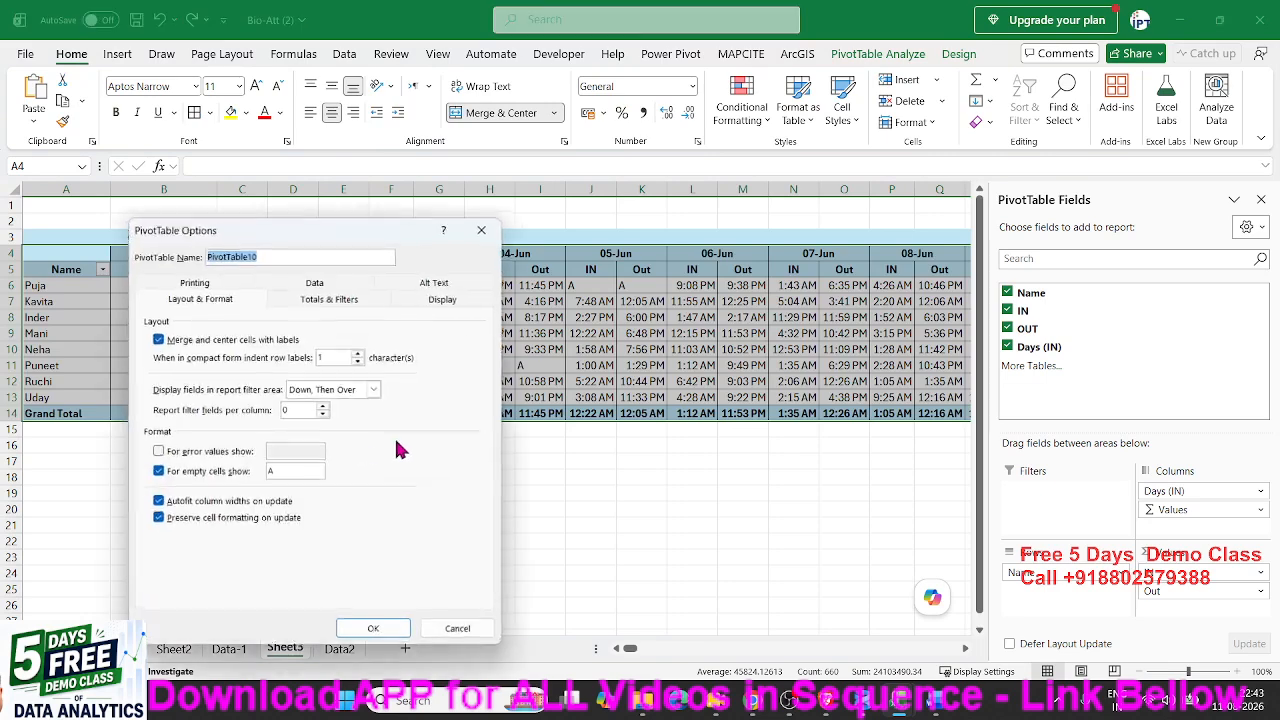
click(338, 301)
click(158, 356)
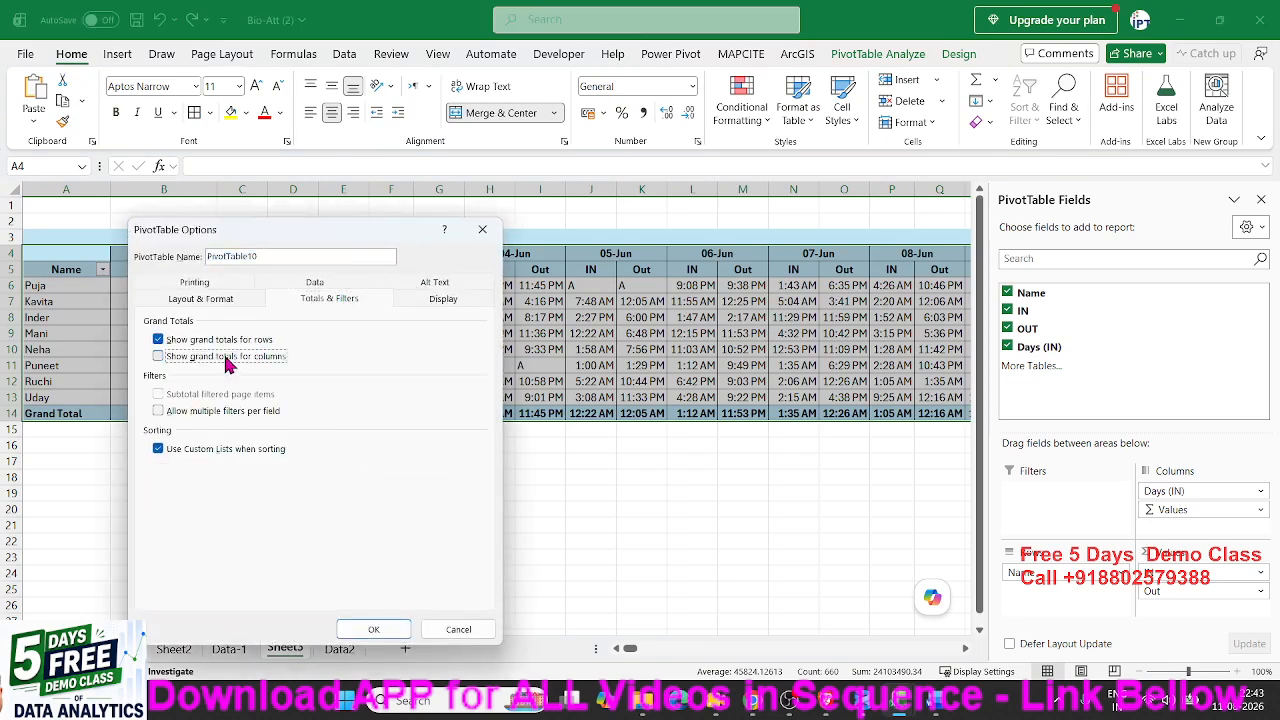
click(158, 339)
click(362, 628)
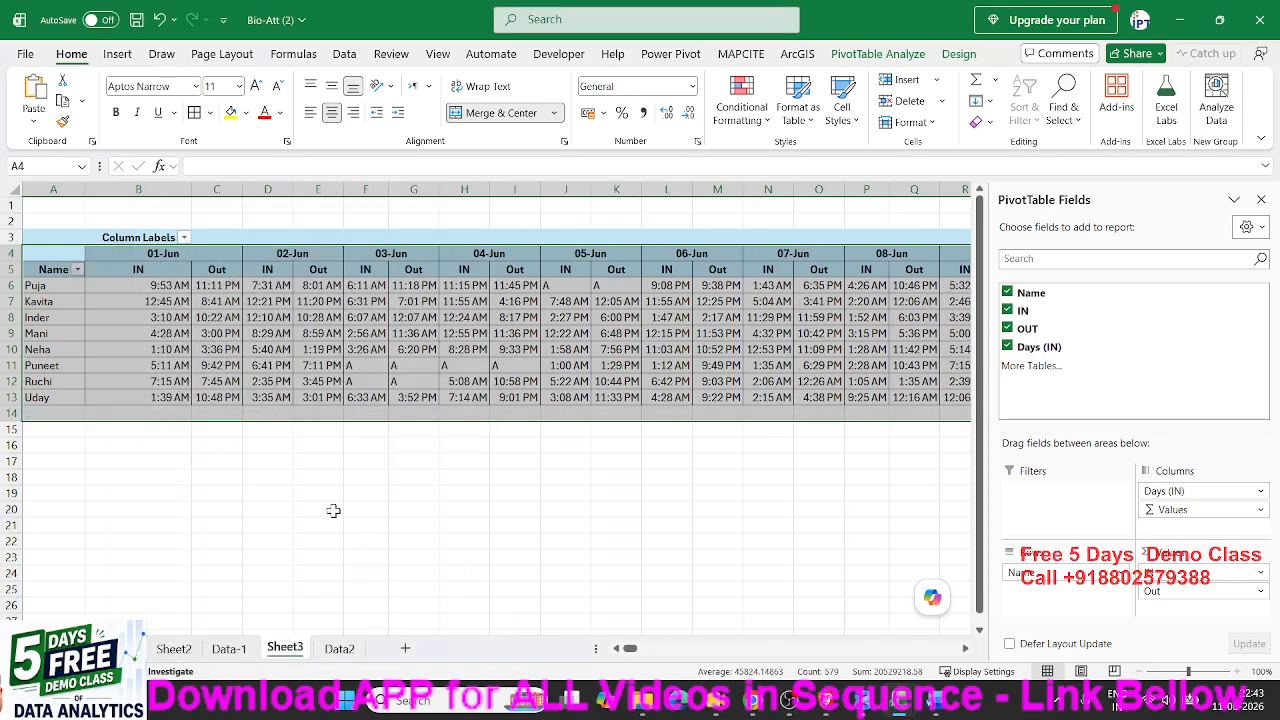
Examine the daily IN and Out times of each person in the attendance report.
click(334, 509)
click(95, 380)
click(140, 285)
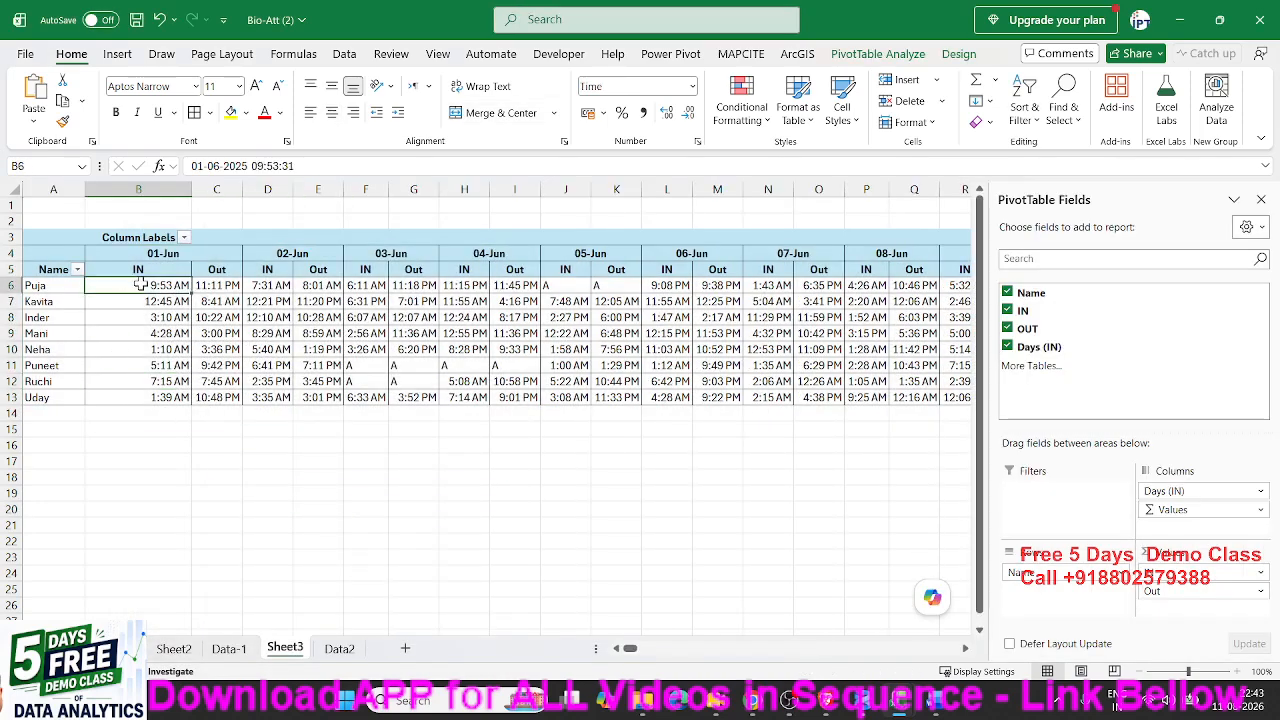
click(215, 287)
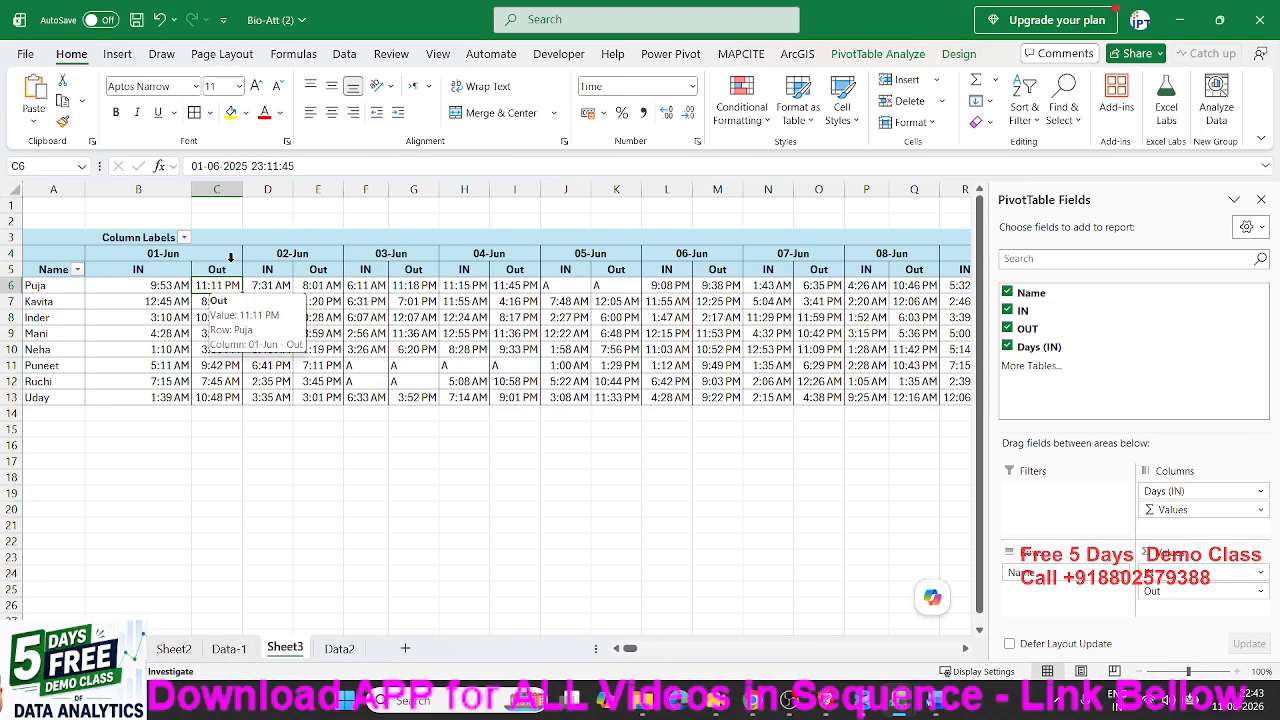
click(229, 254)
click(452, 263)
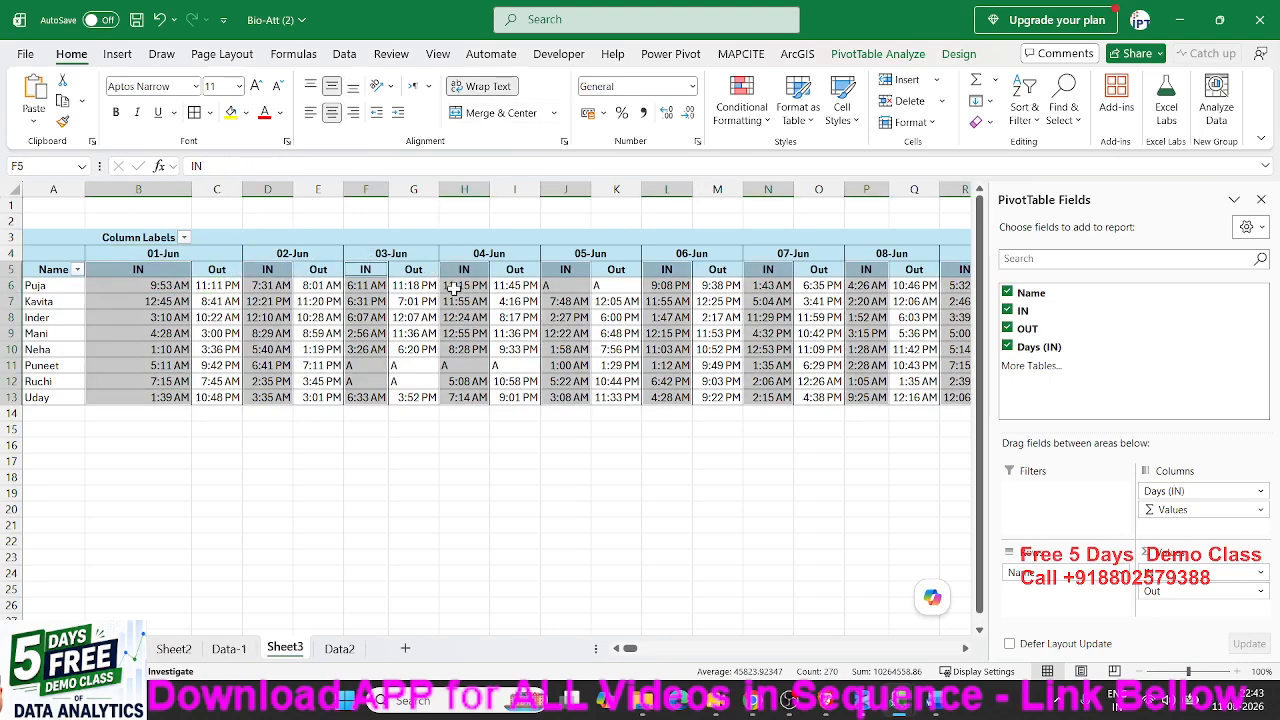
click(448, 352)
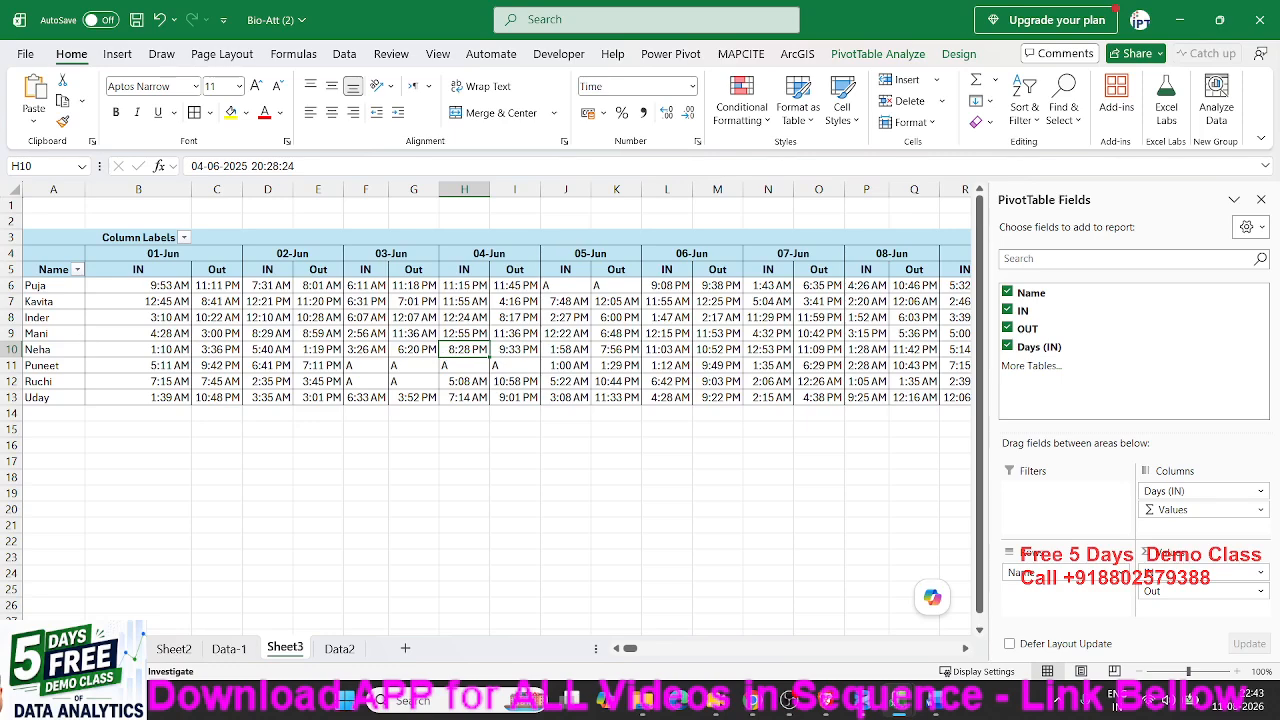
scroll(490, 400, down, 1)
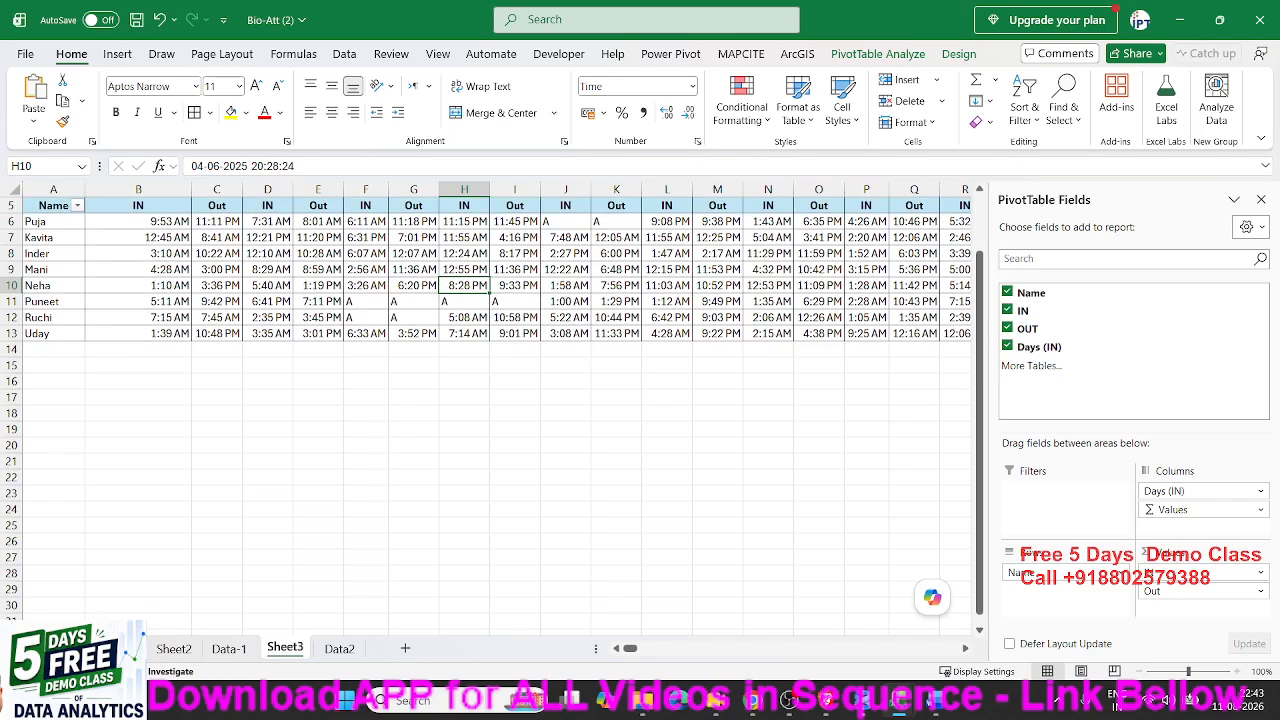
Close the PivotTable field list to free space for the attendance report.
key(alt+Tab)
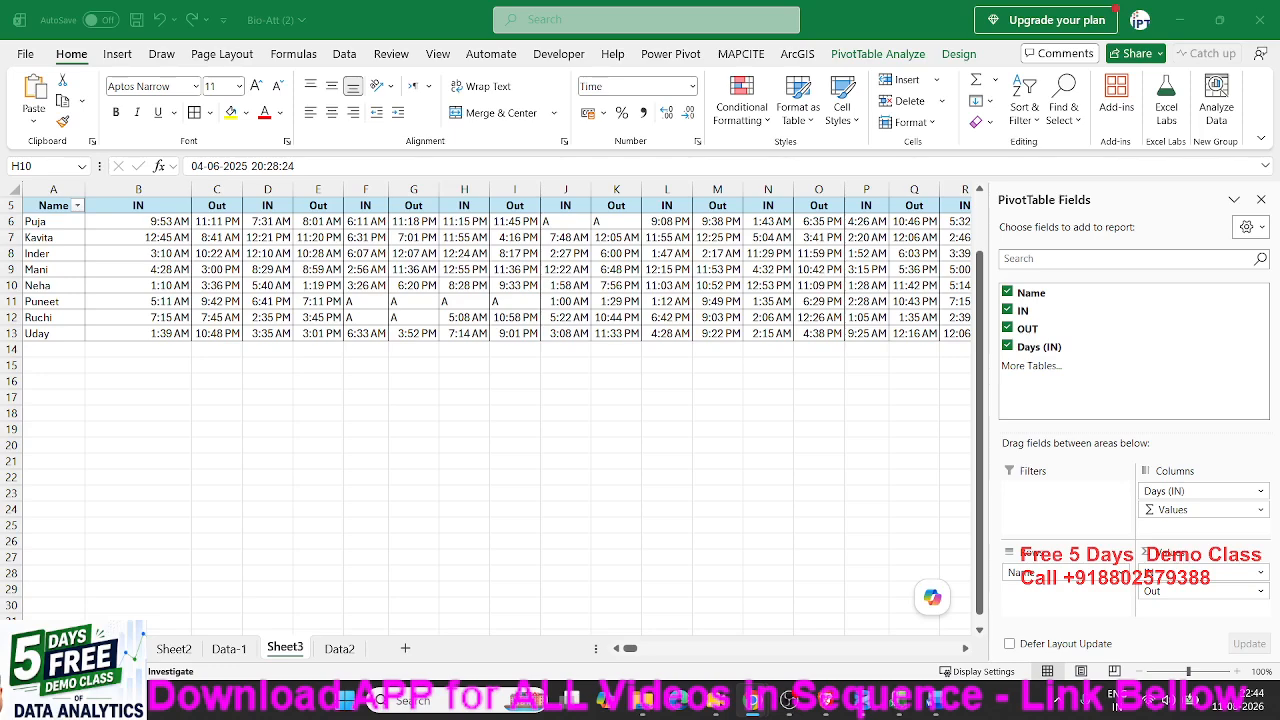
click(418, 253)
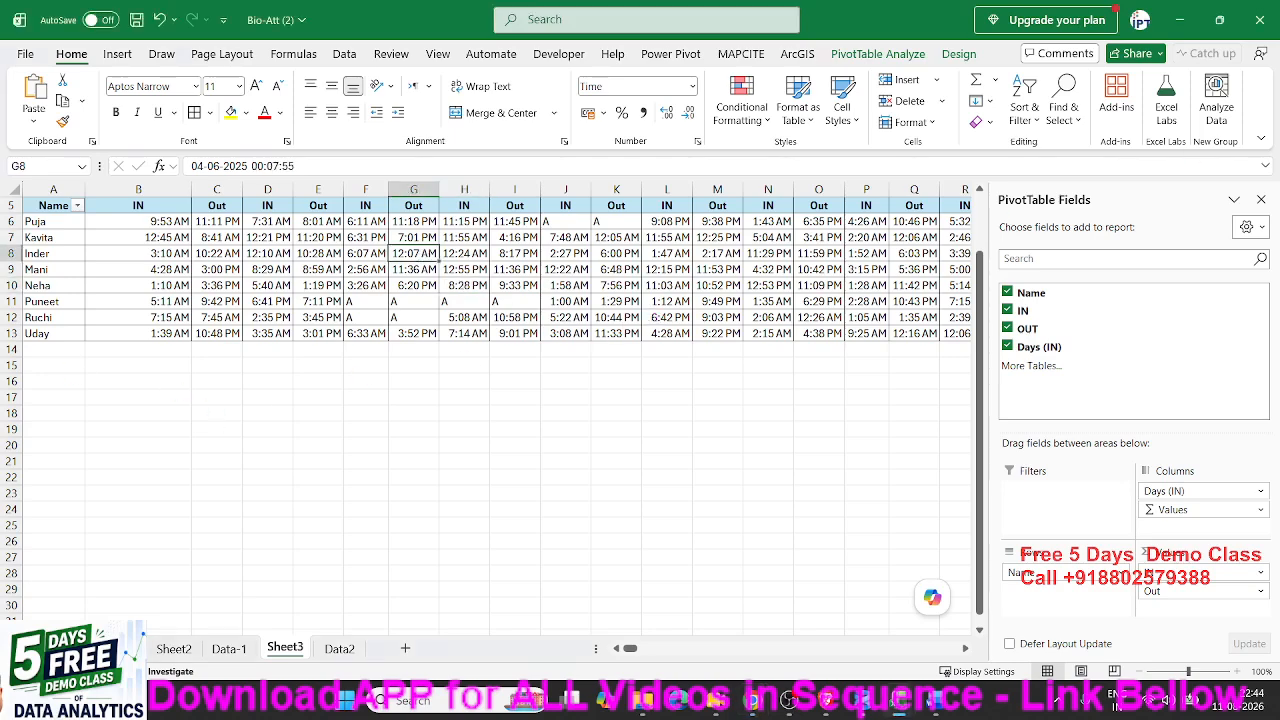
click(1261, 199)
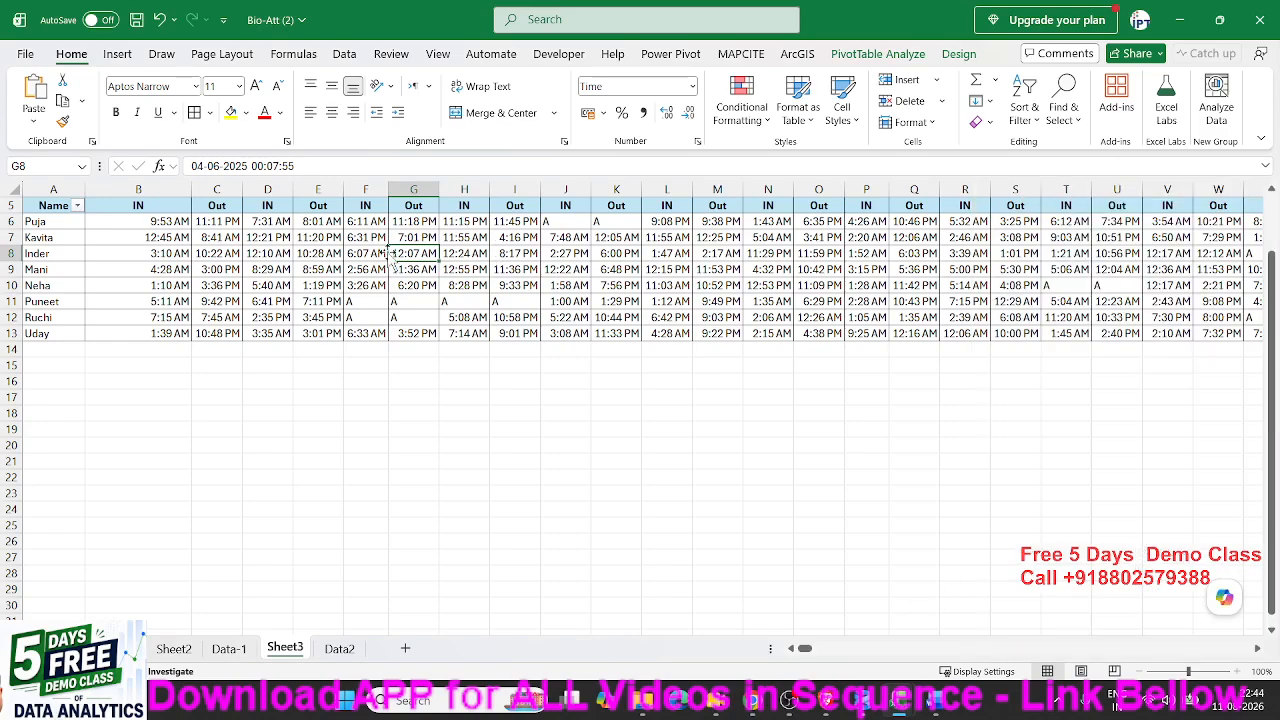
Compare the IN and Out times for 01-Jun and 02-Jun in the attendance report.
click(280, 237)
scroll(284, 270, up, 2)
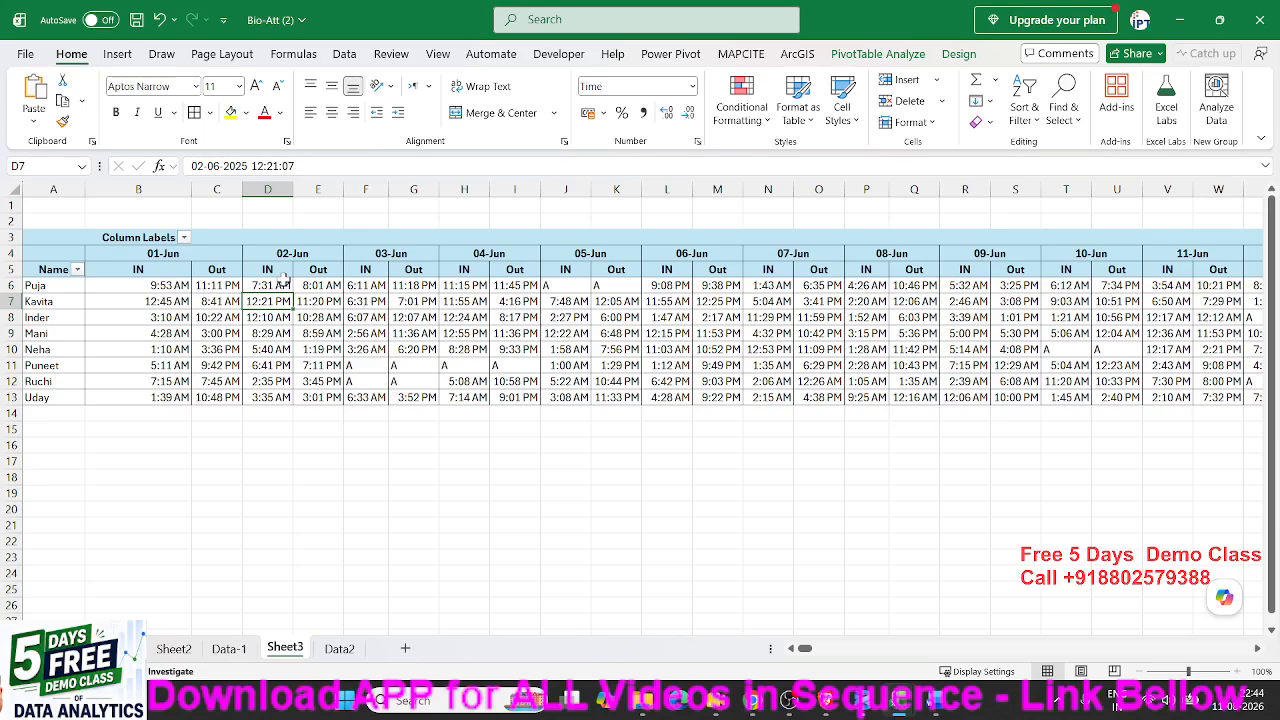
drag(284, 286, 284, 273)
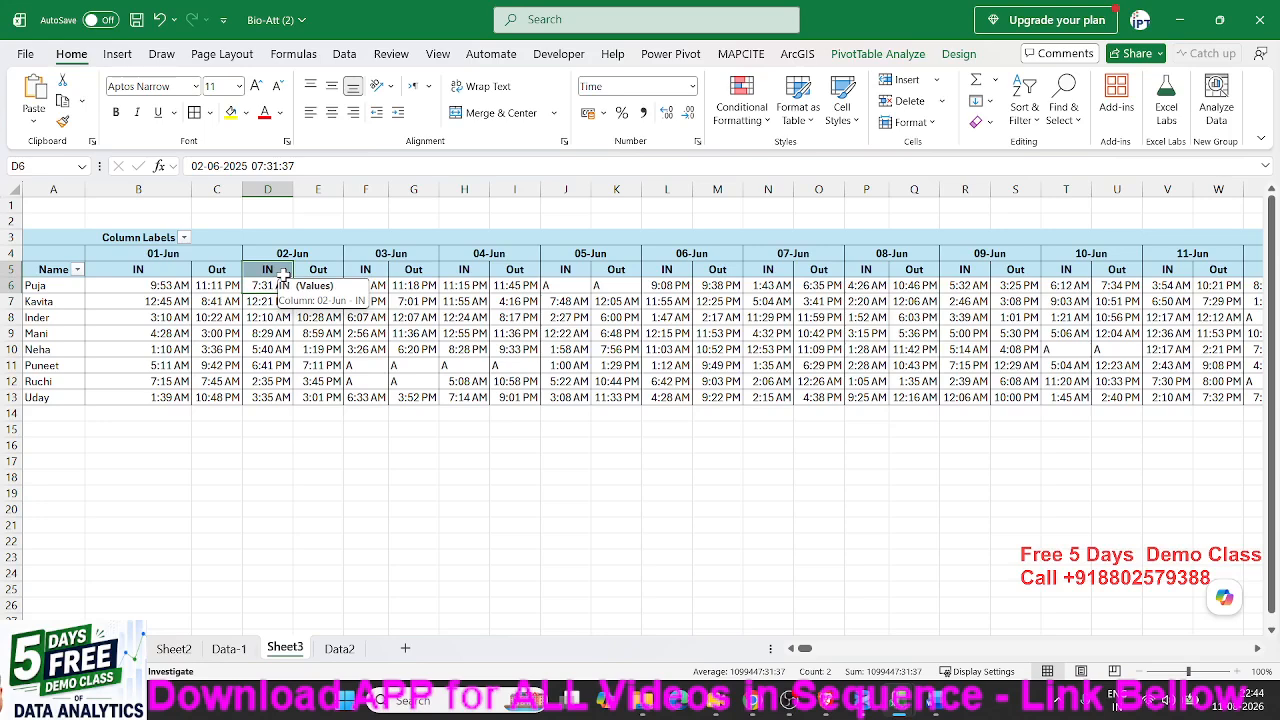
click(287, 384)
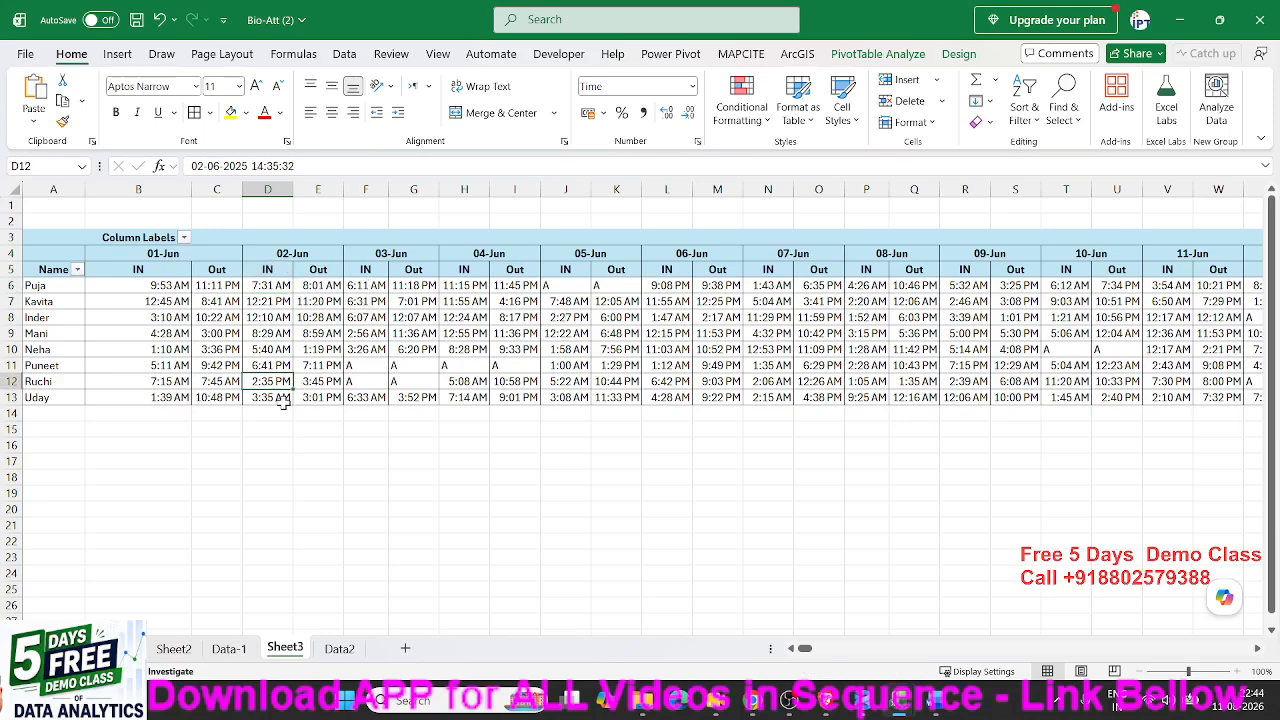
click(283, 400)
click(206, 286)
click(280, 290)
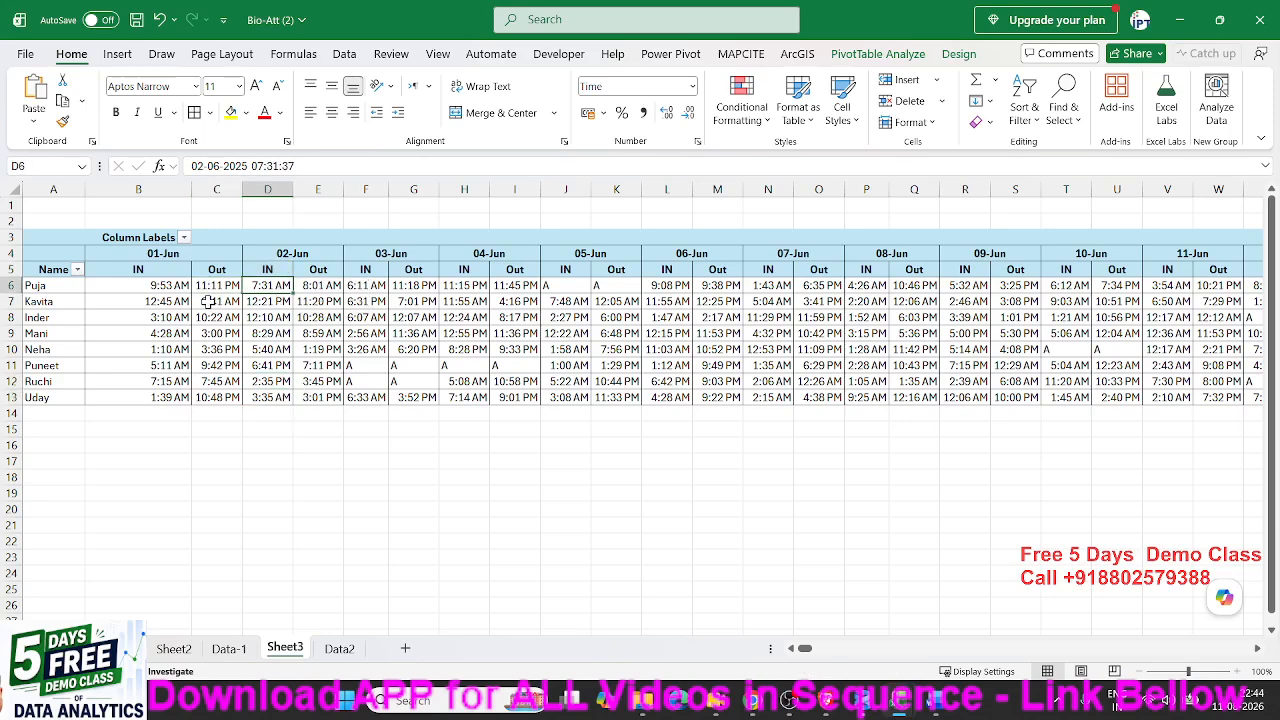
click(187, 287)
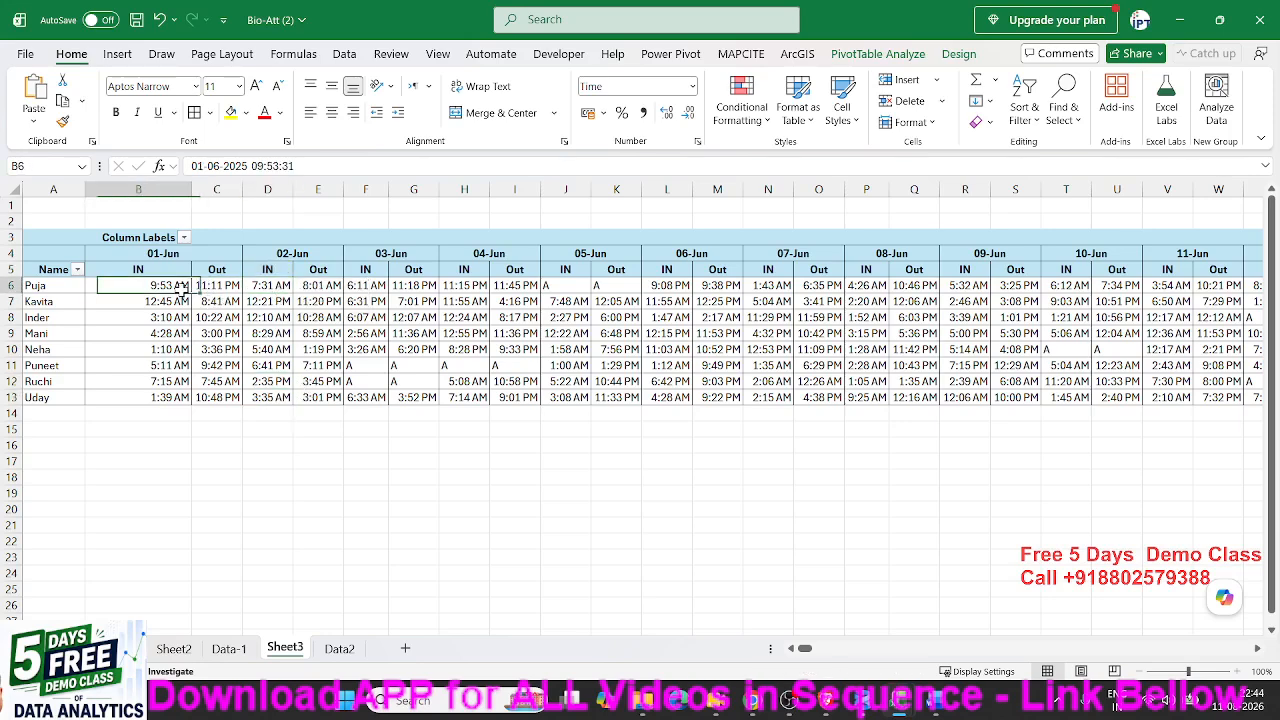
Try to add the attendance table on the Data2 sheet to the Power Pivot data model.
click(340, 649)
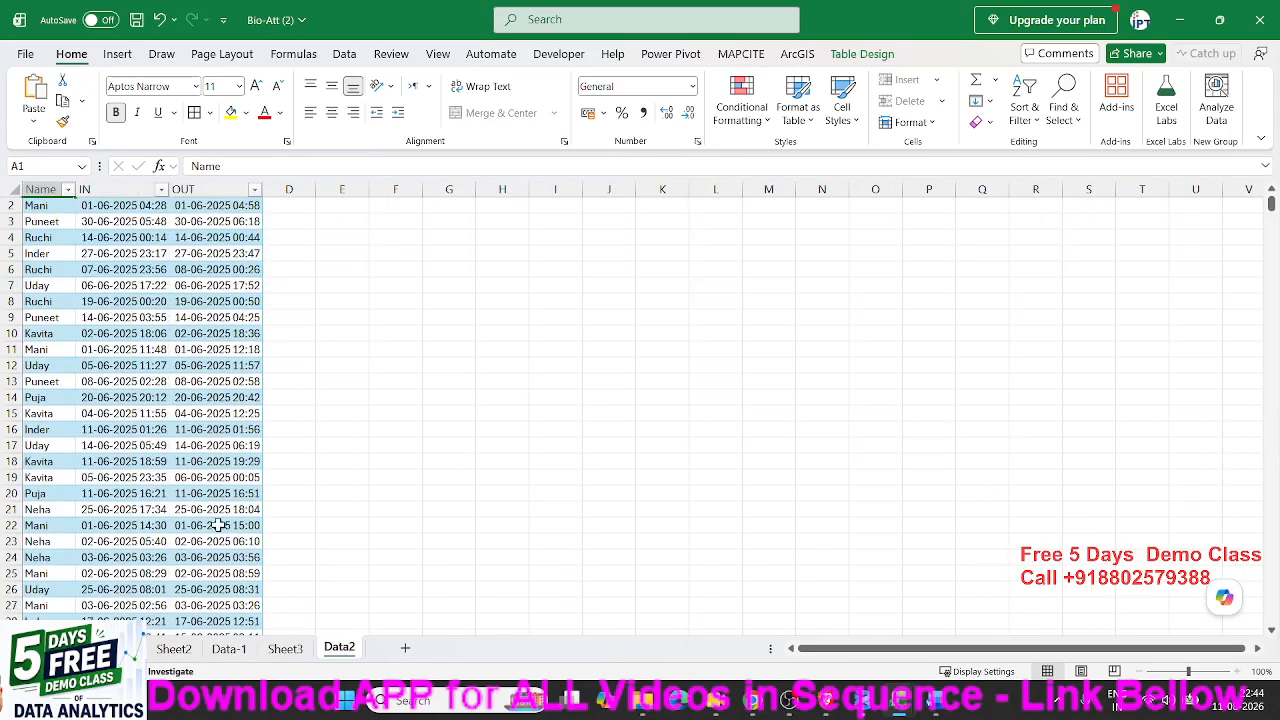
click(674, 64)
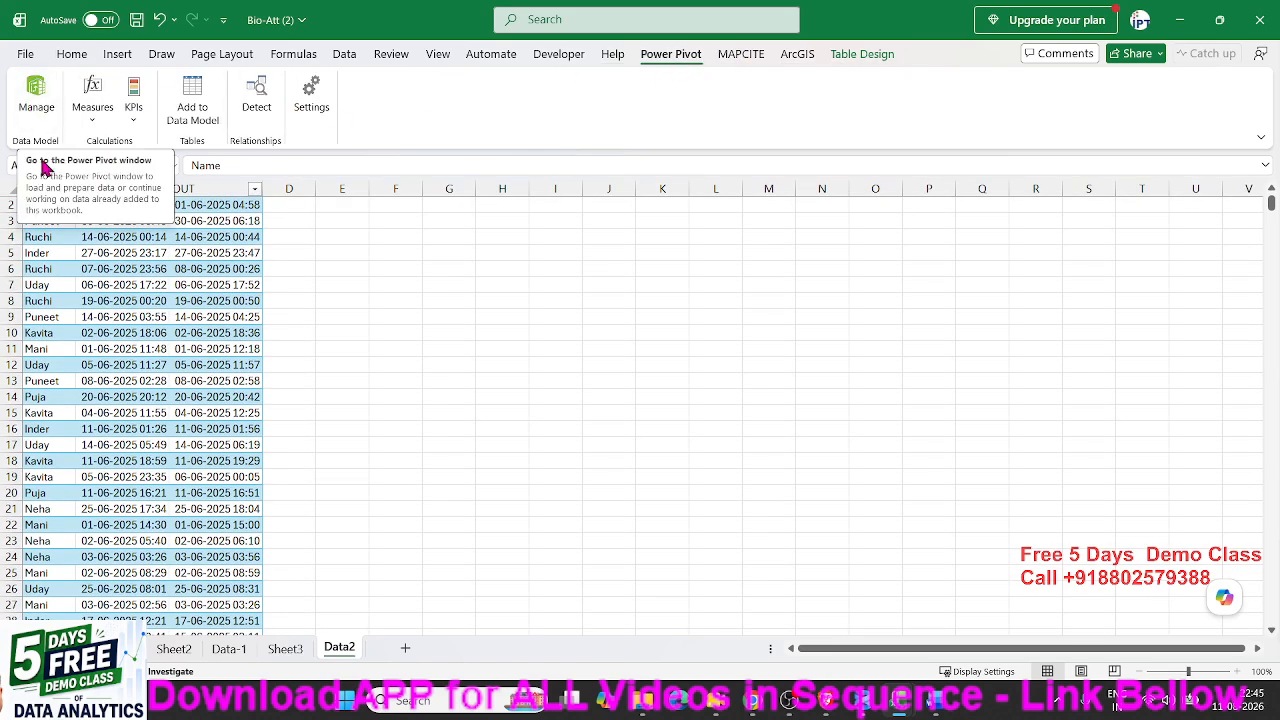
click(186, 116)
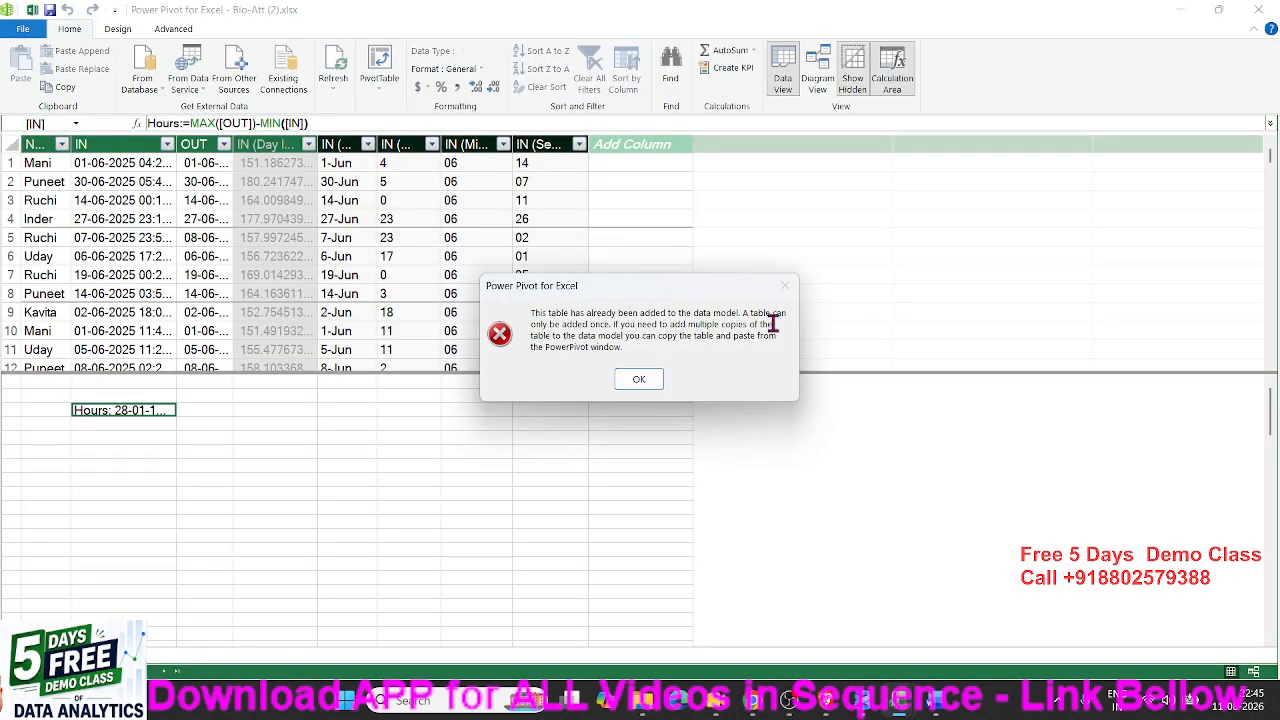
click(643, 379)
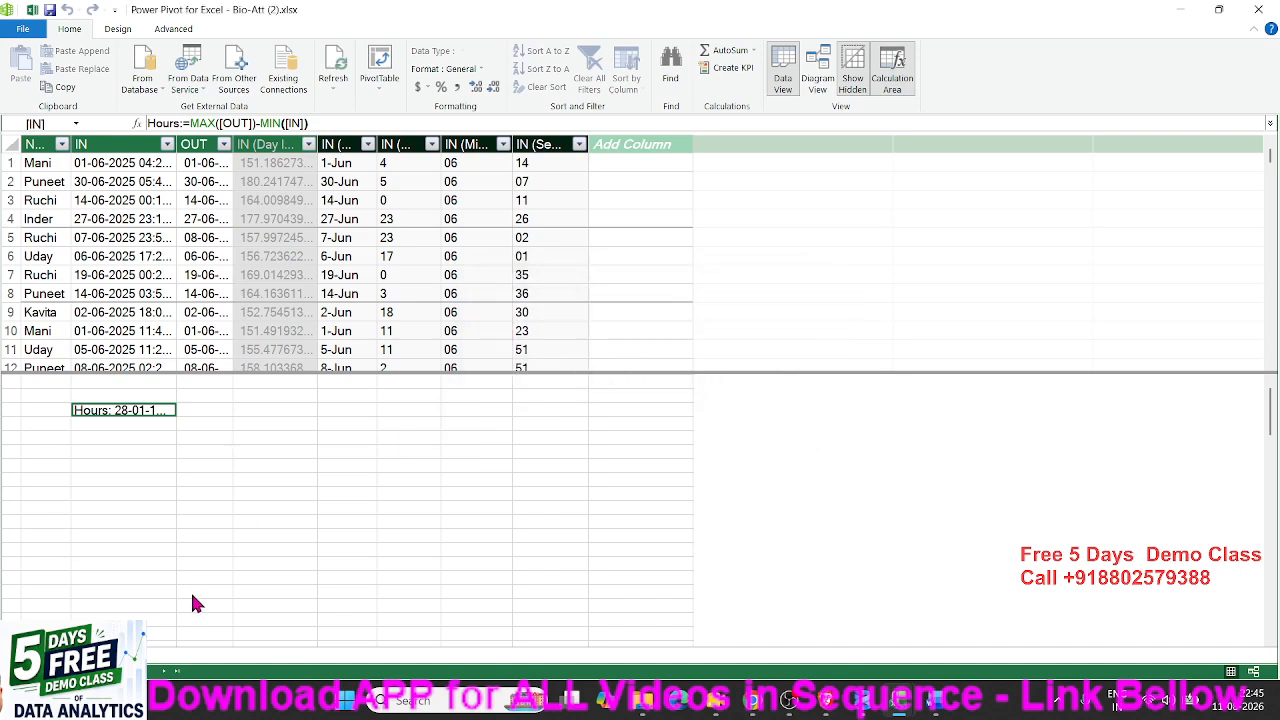
Permanently delete the Hours measure from the data model's calculation area.
click(300, 424)
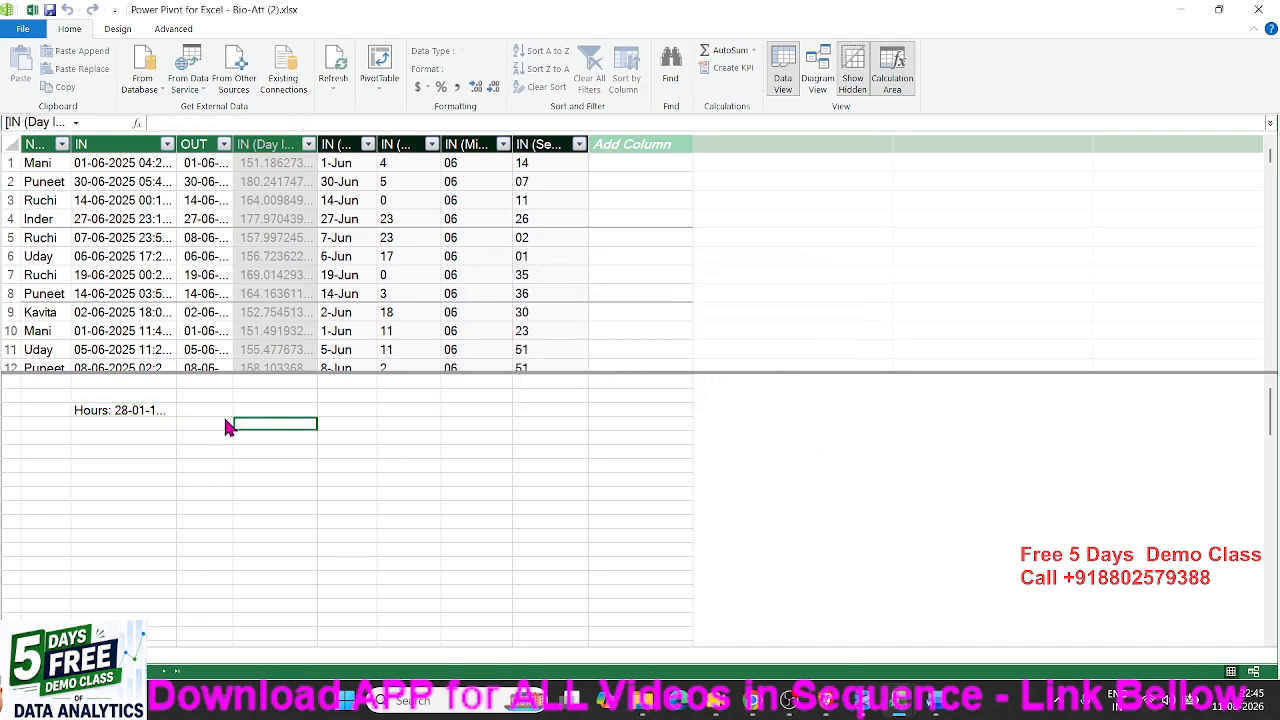
click(137, 410)
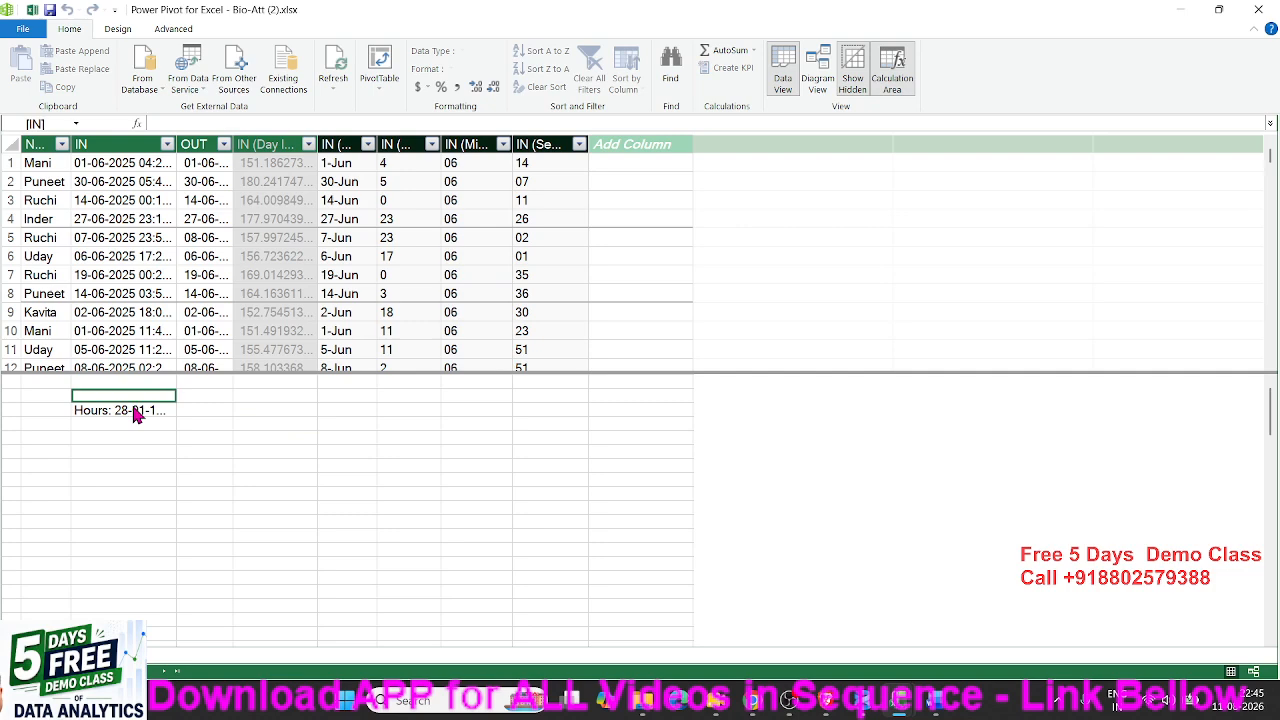
key(Delete)
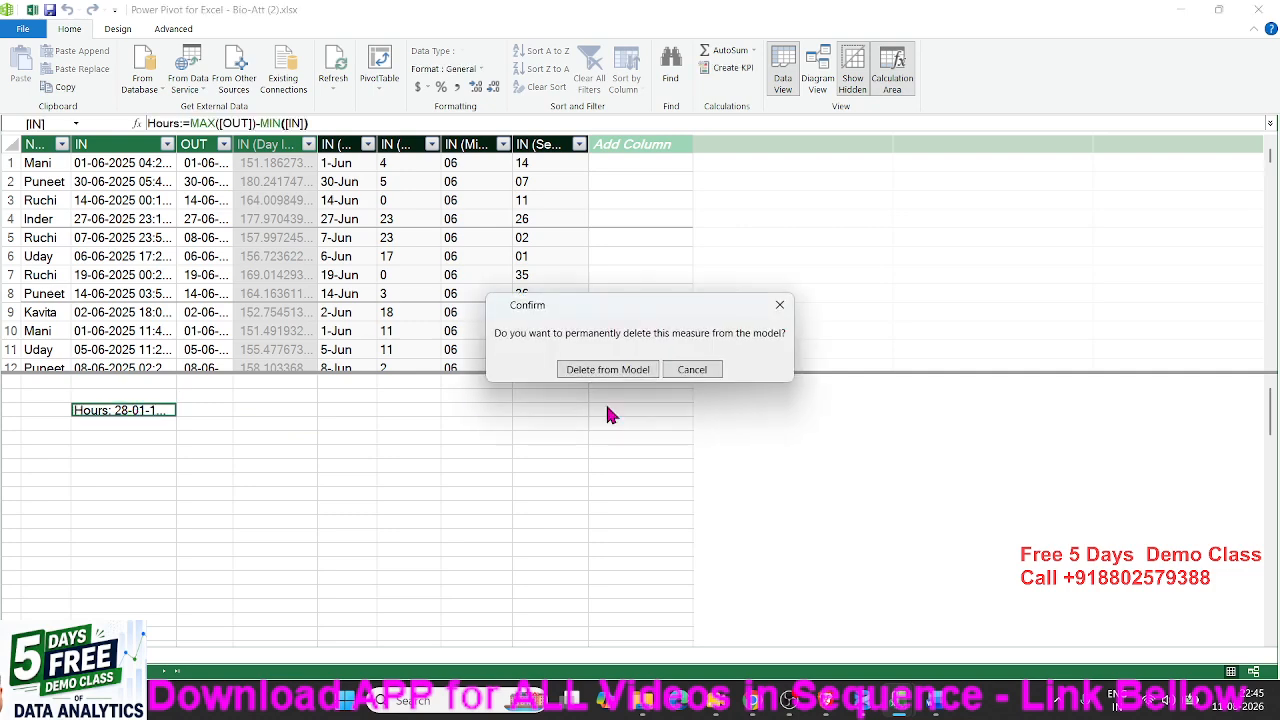
click(607, 370)
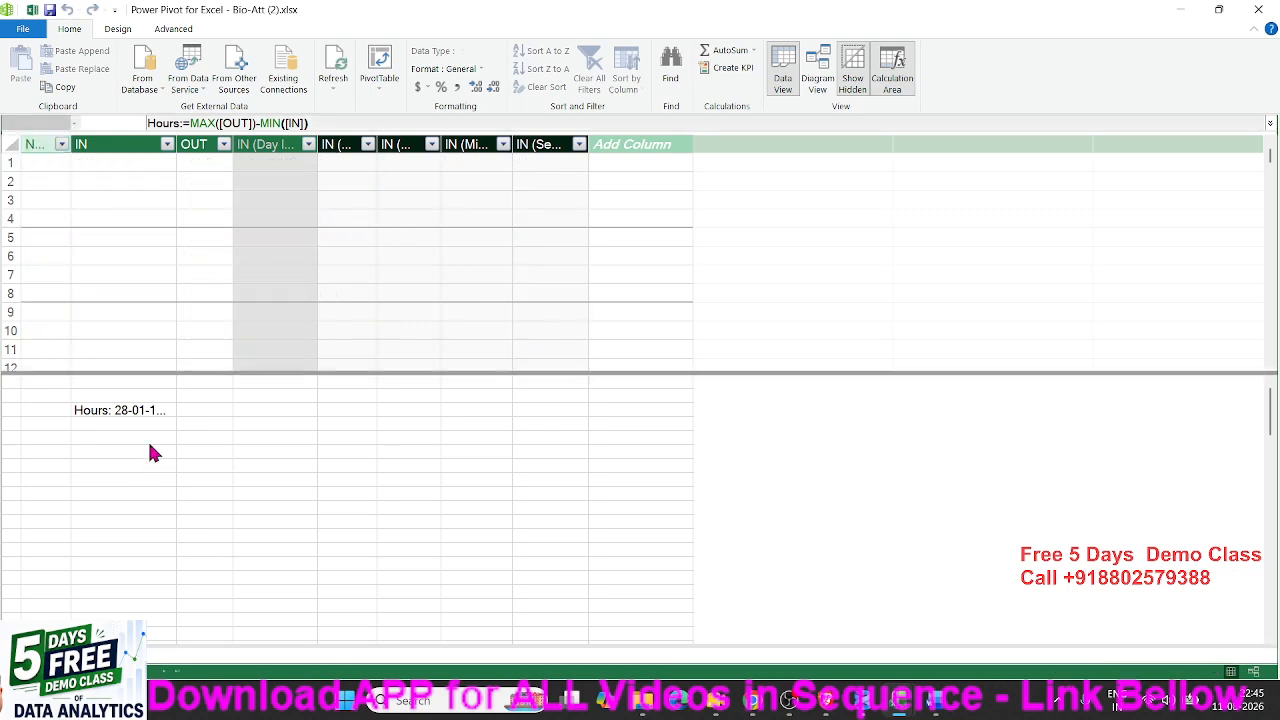
click(115, 437)
Create a measure below the IN column with the formula =MAX([OUT])-MIN([IN]).
click(127, 416)
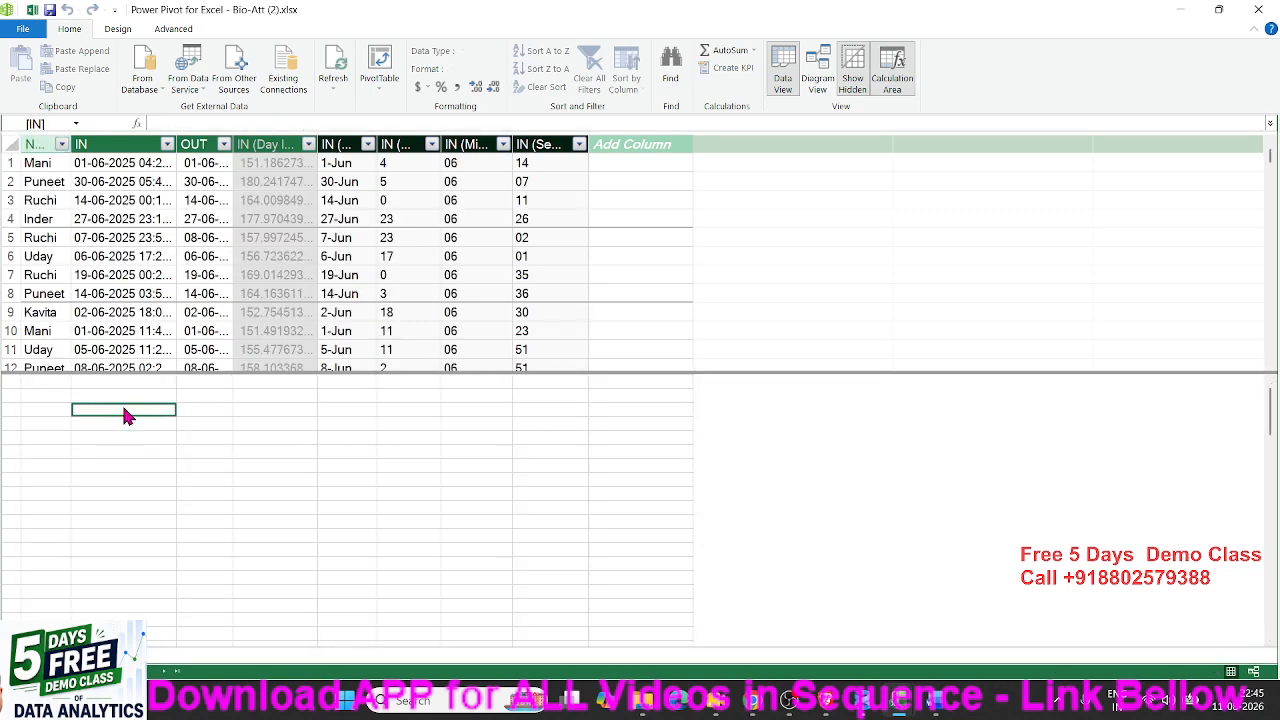
text(=)
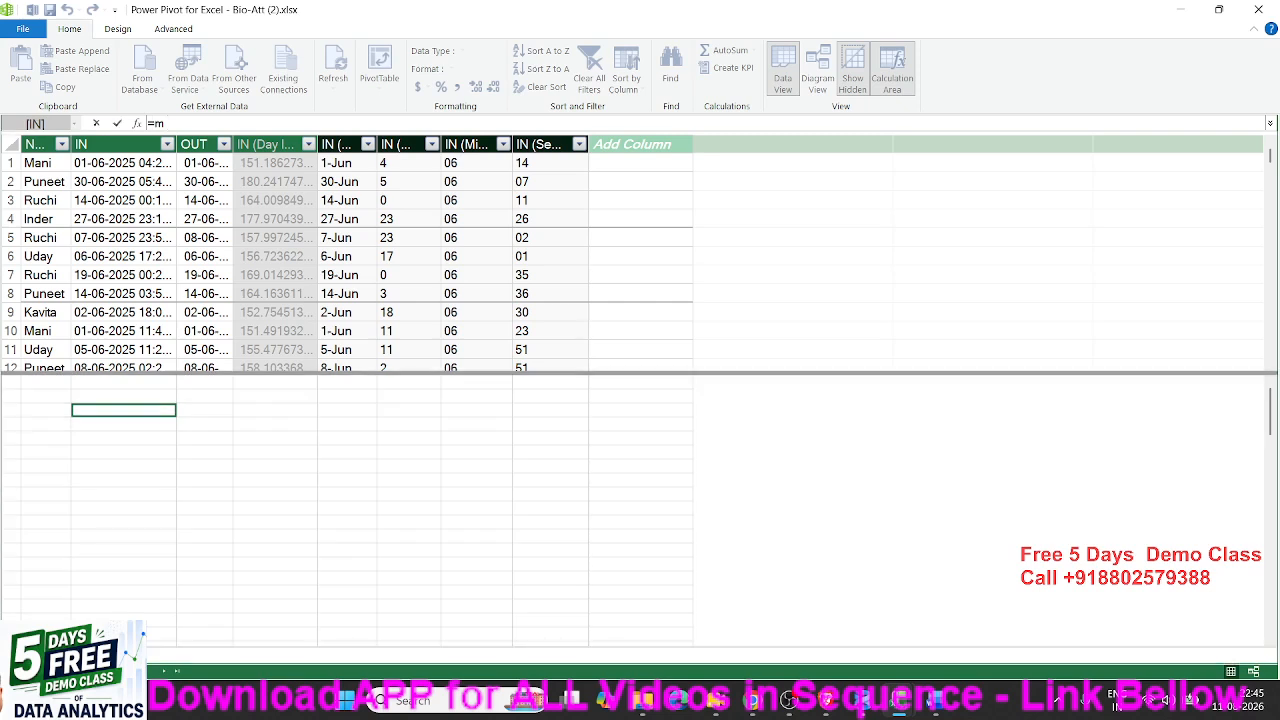
text(MAX()
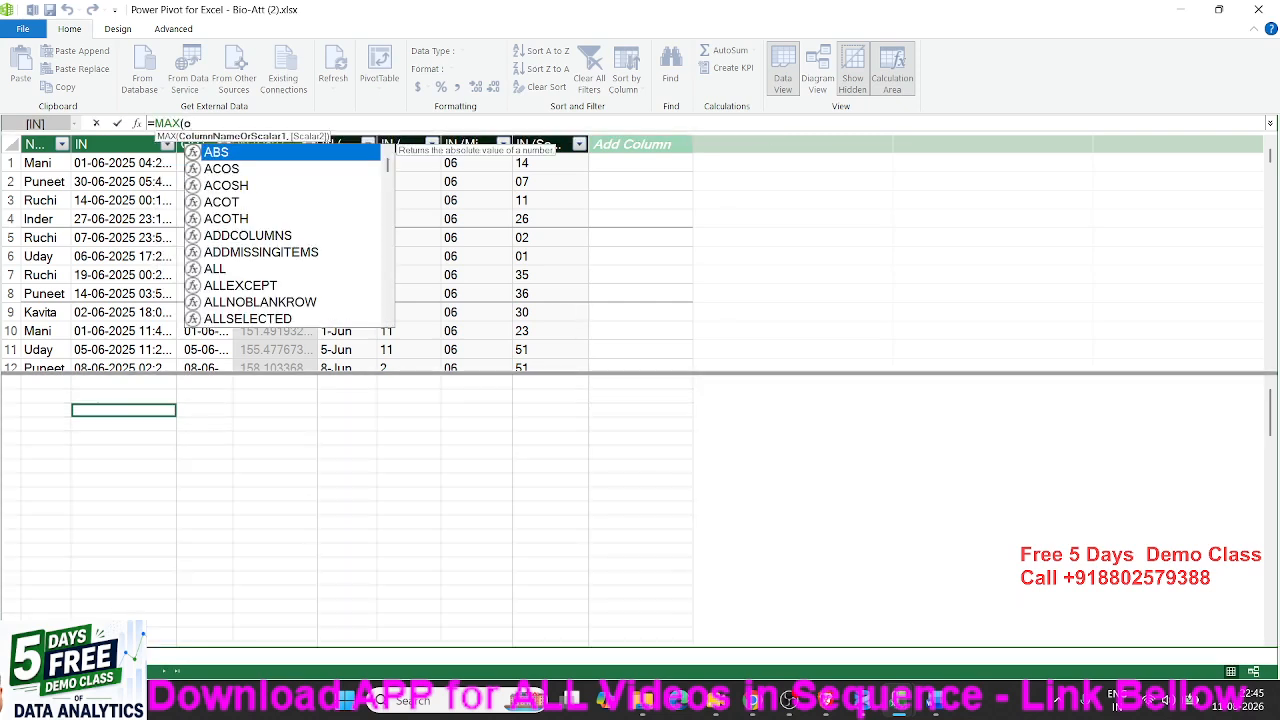
text(ou)
key(Tab)
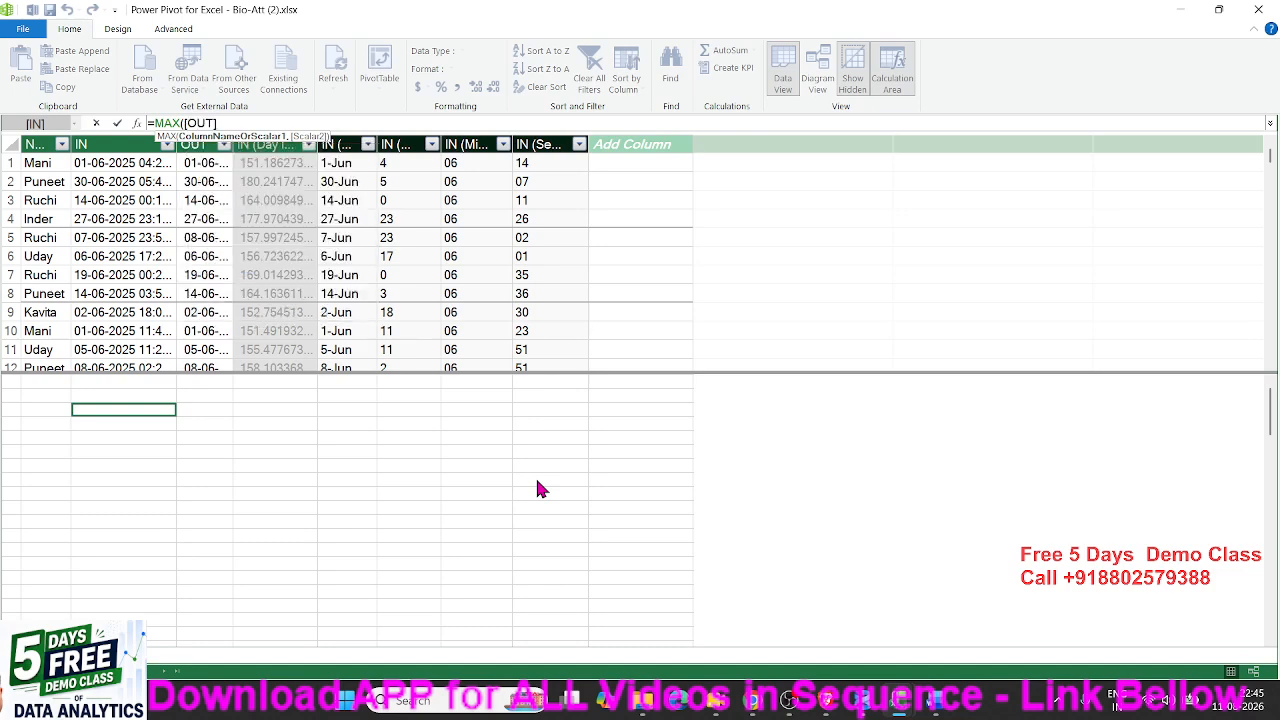
text()-)
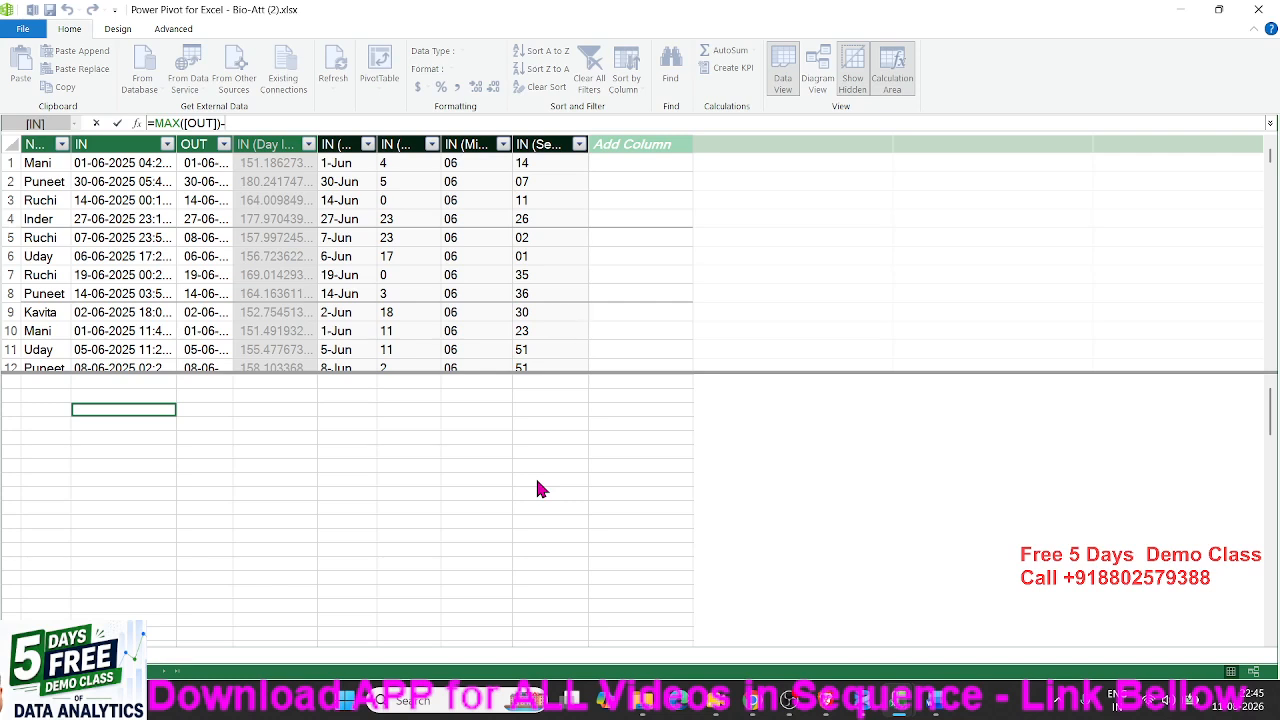
text(MIN()
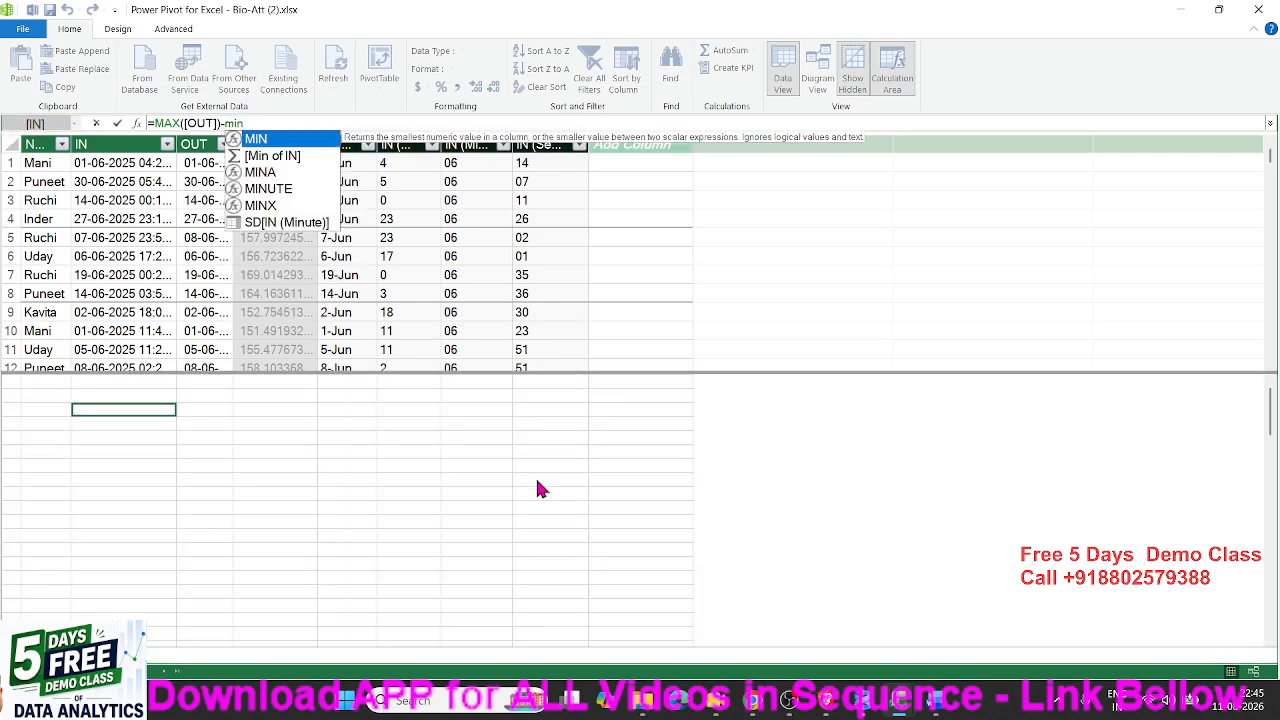
text([IN])
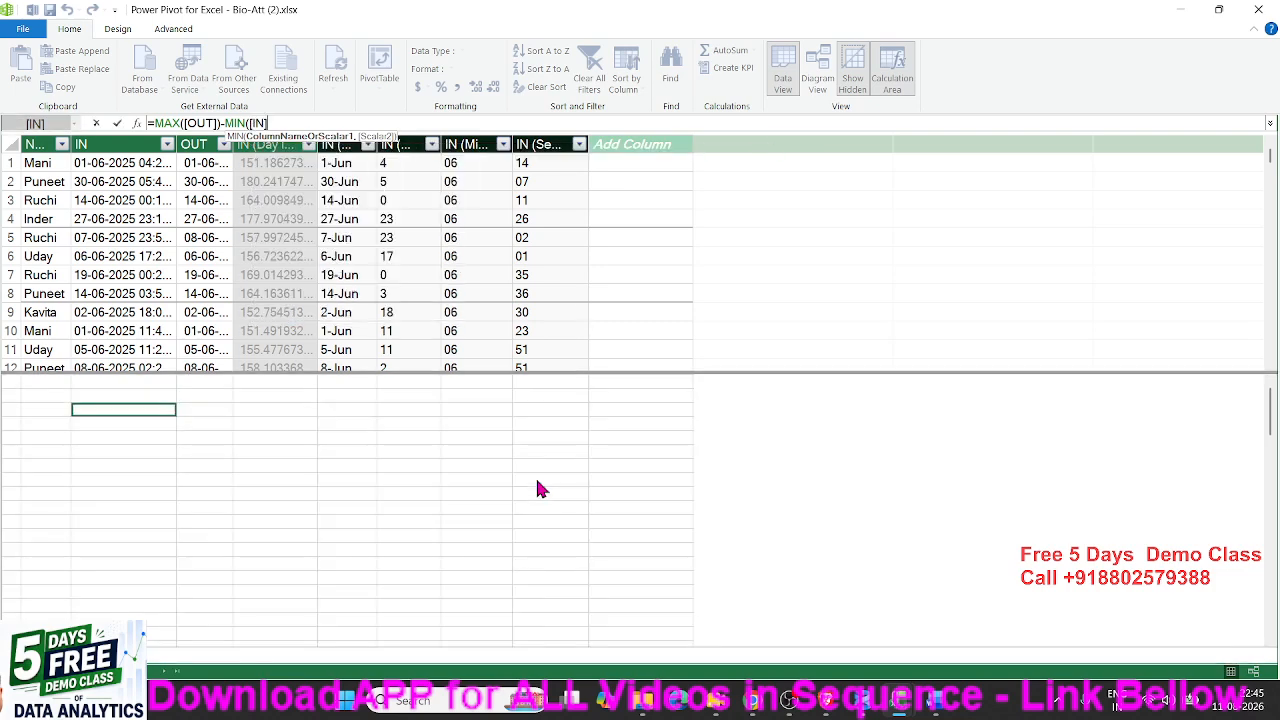
text())
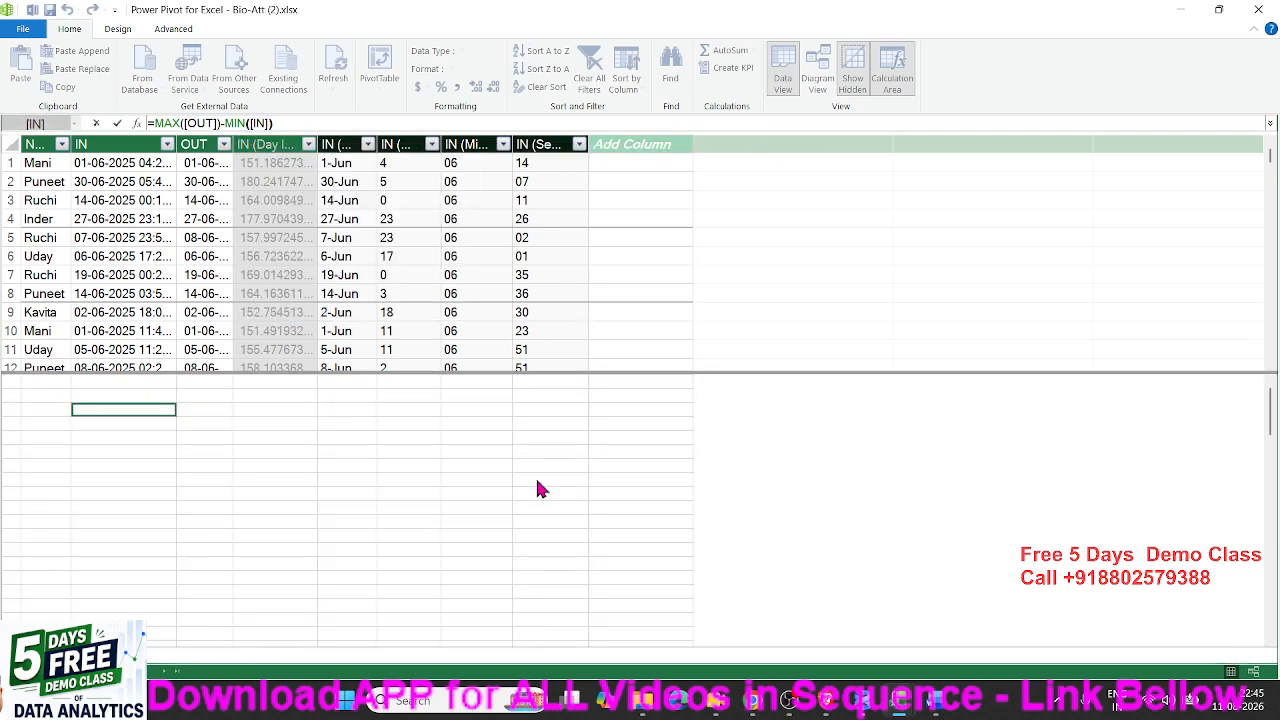
key(Return)
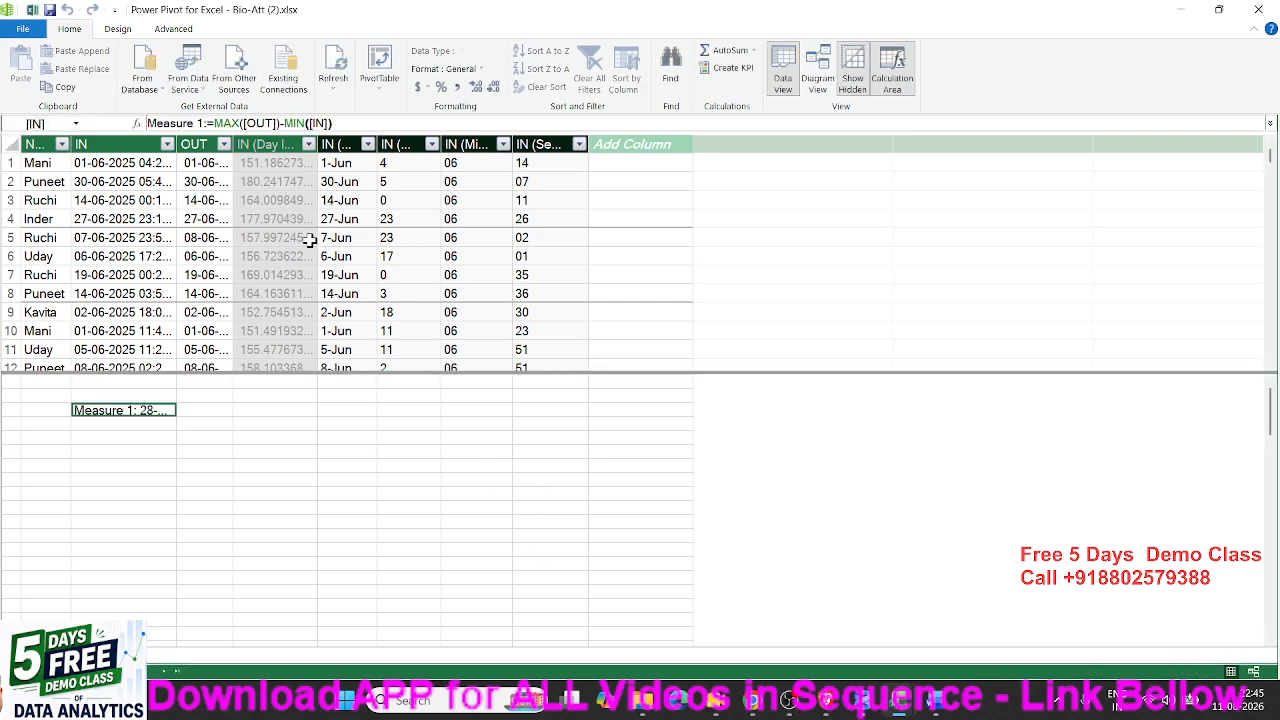
Rename the new measure below the IN column as Hours.
drag(203, 122, 146, 122)
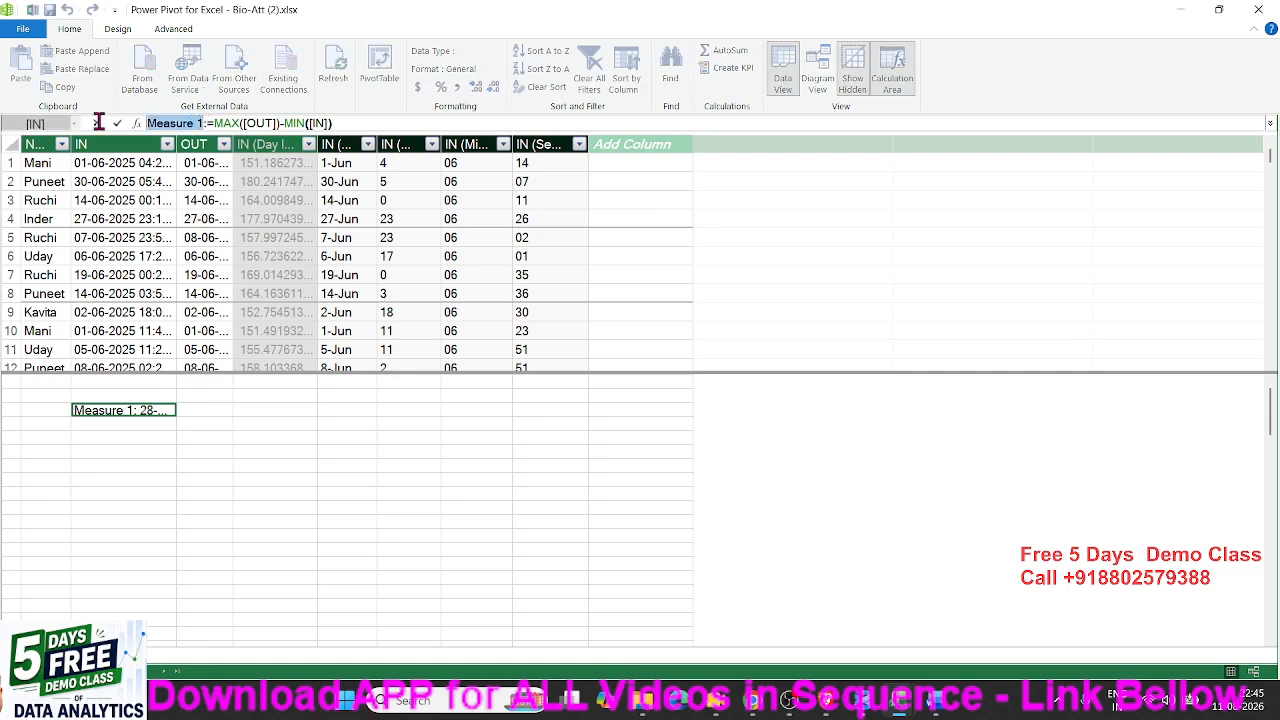
key(BackSpace)
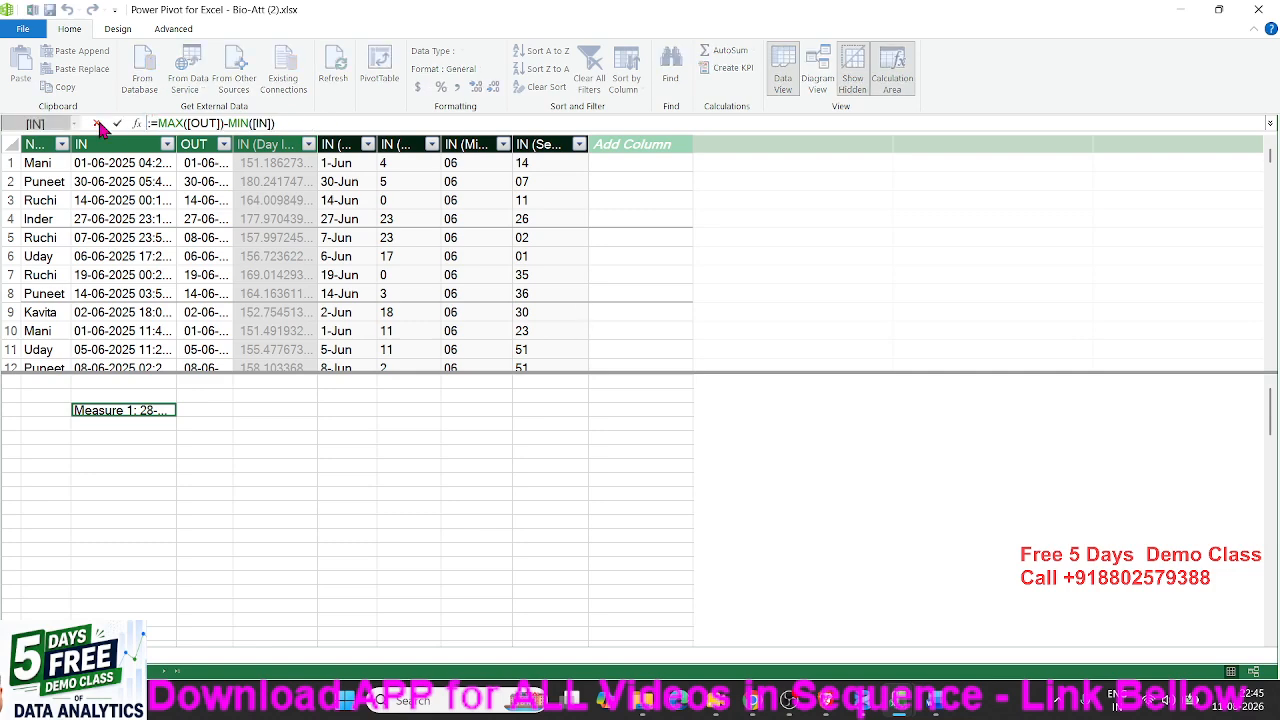
text(Hours)
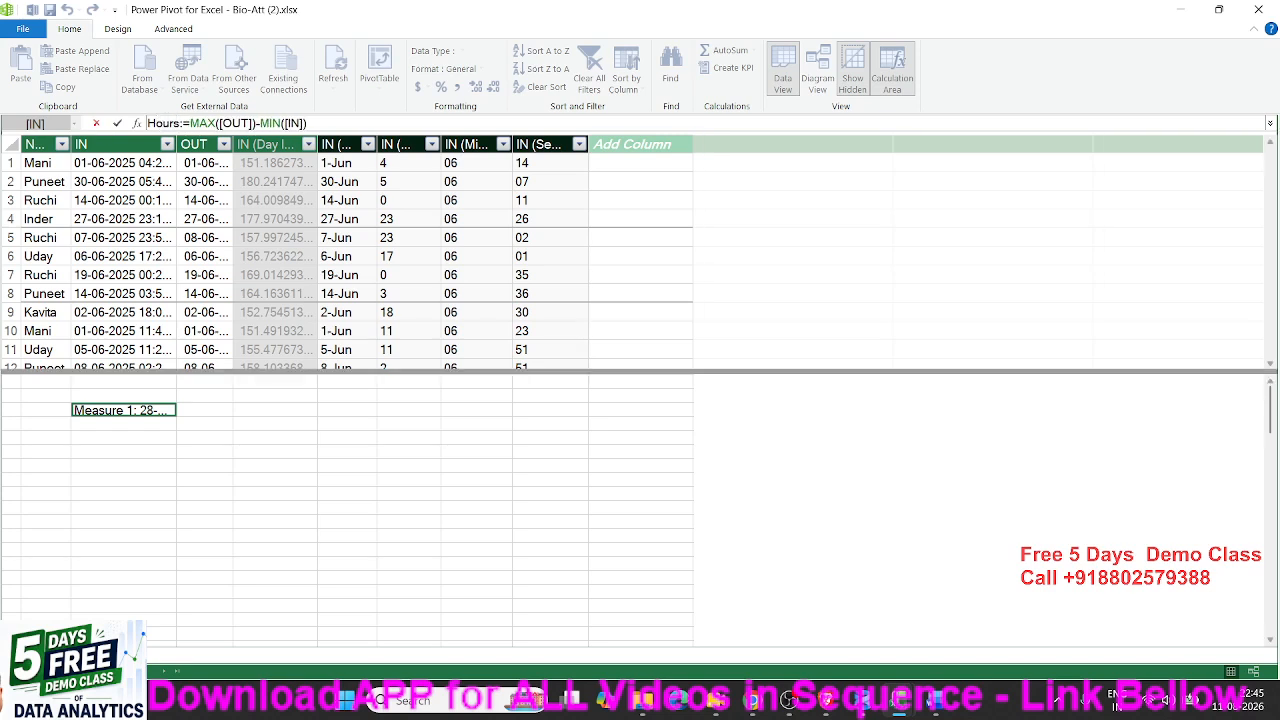
key(Return)
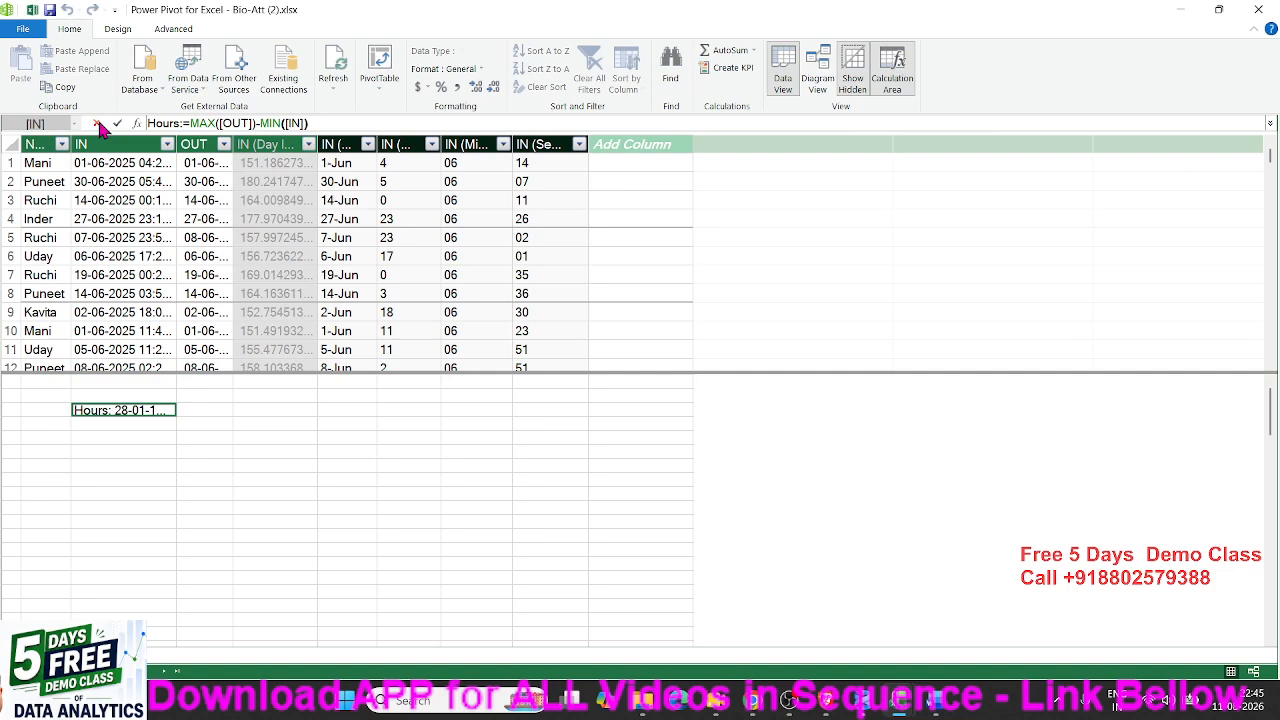
Create a measure below the OUT column with the formula =[Hours]-TIME(8,0,0).
key(Right)
key(Left)
key(Right)
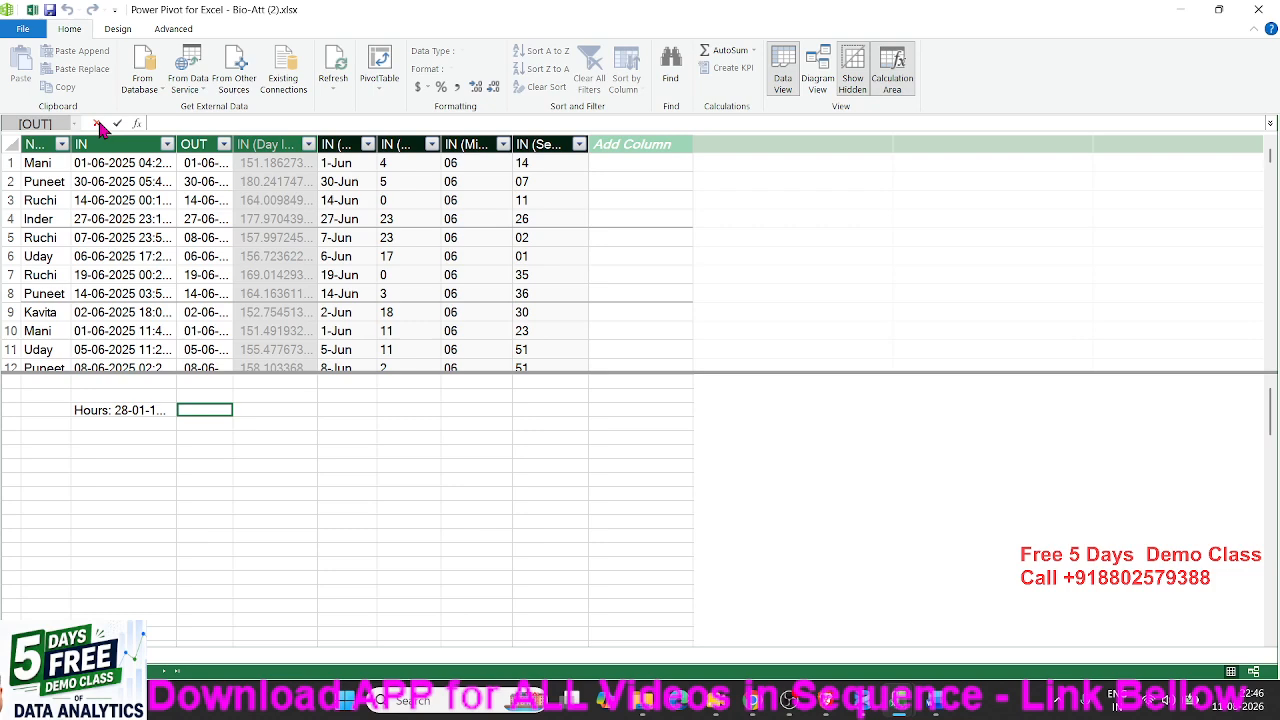
text(=)
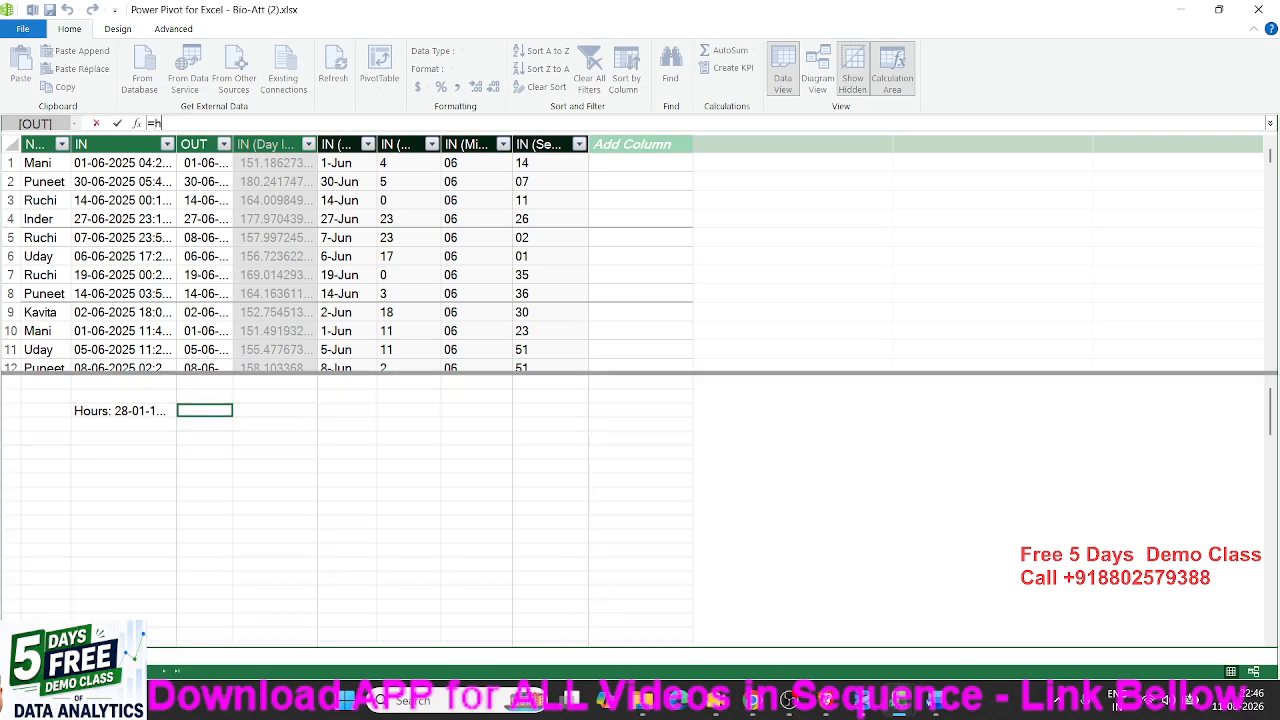
text(h)
key(Down)
key(Down)
key(Down)
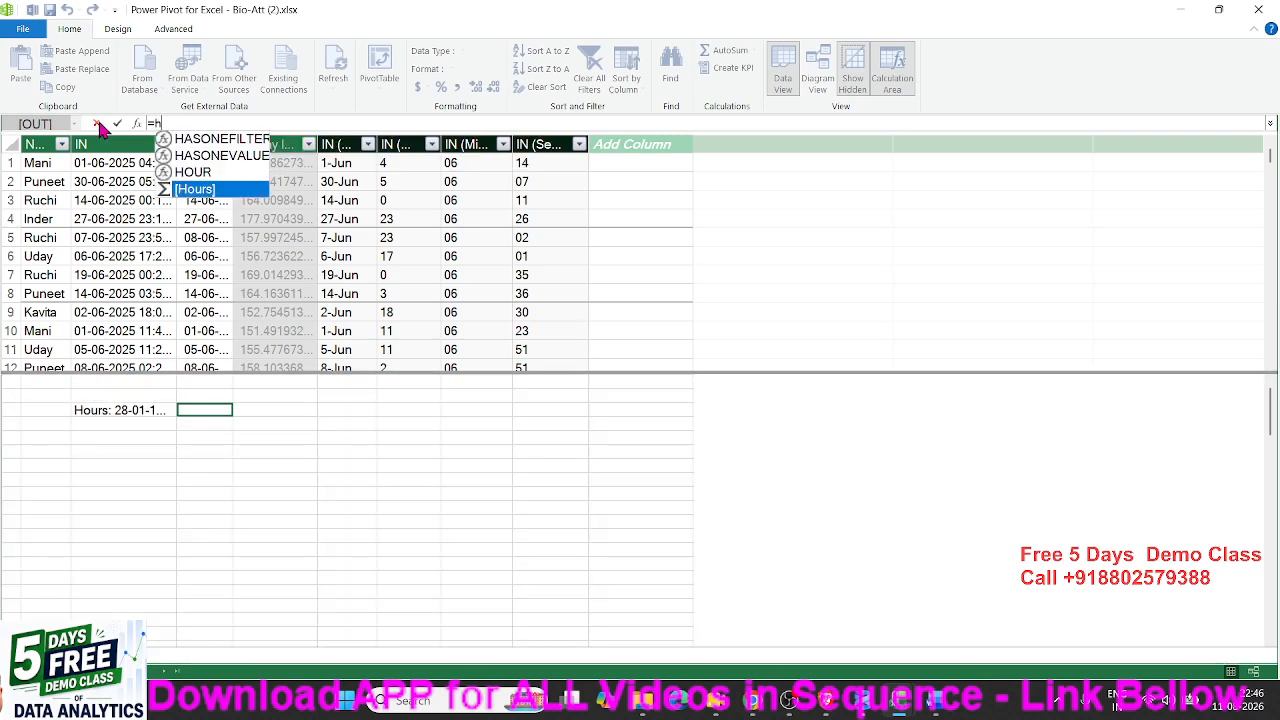
key(Tab)
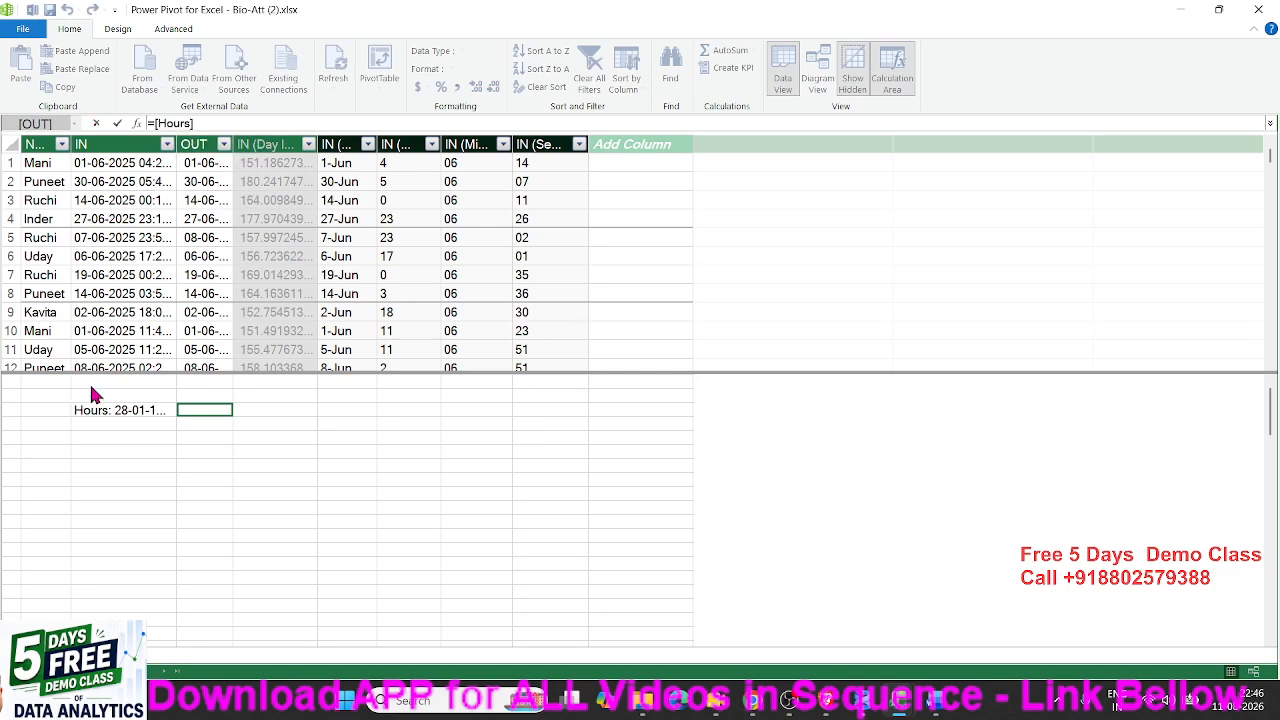
text(-)
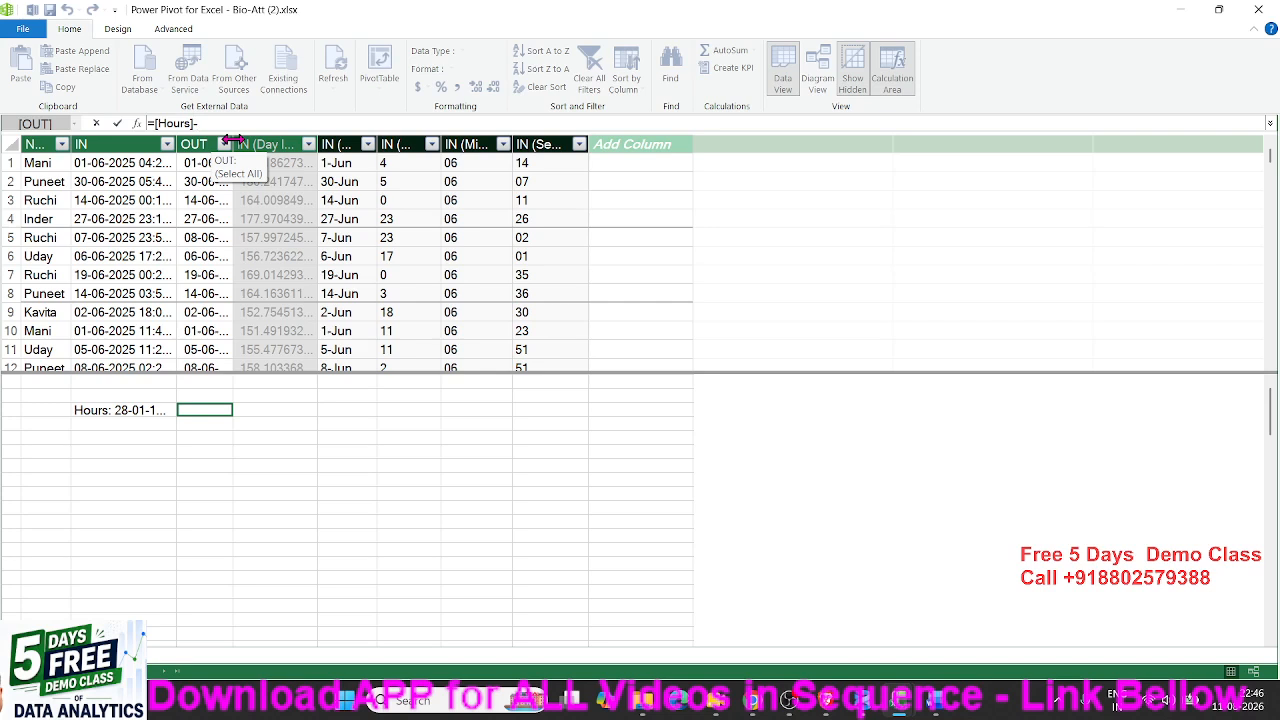
text(8)
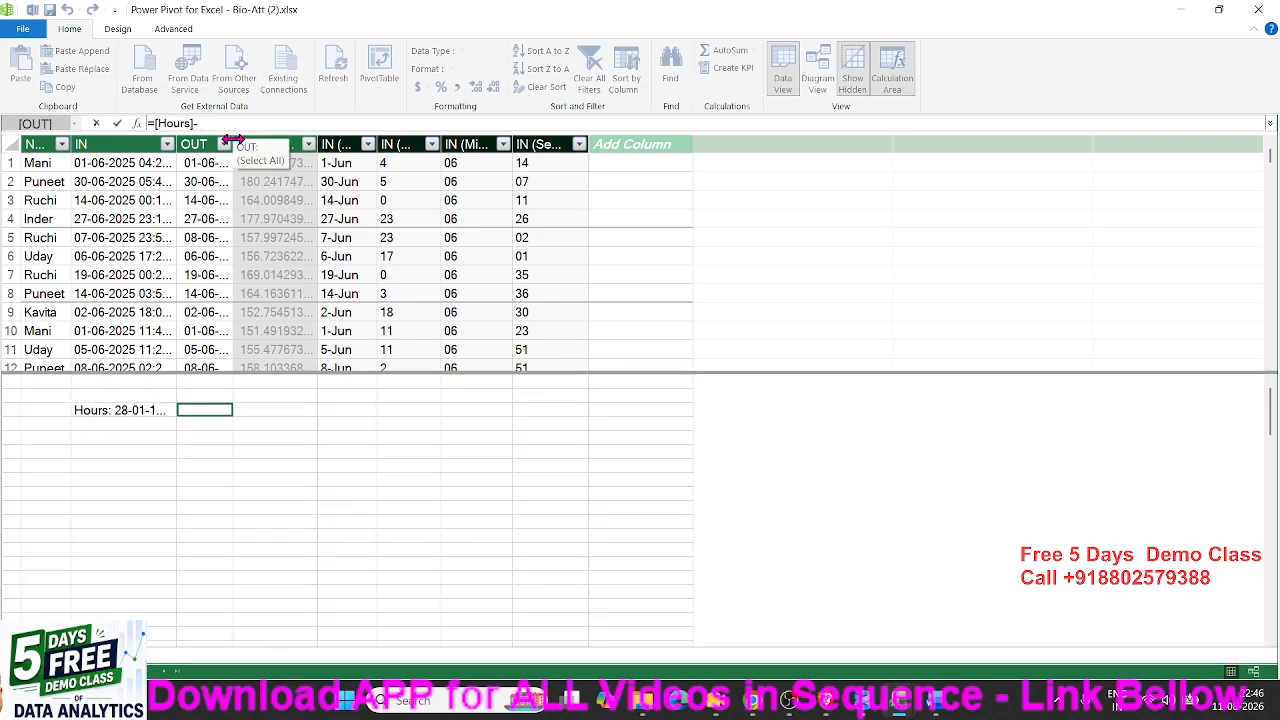
text(TIME()
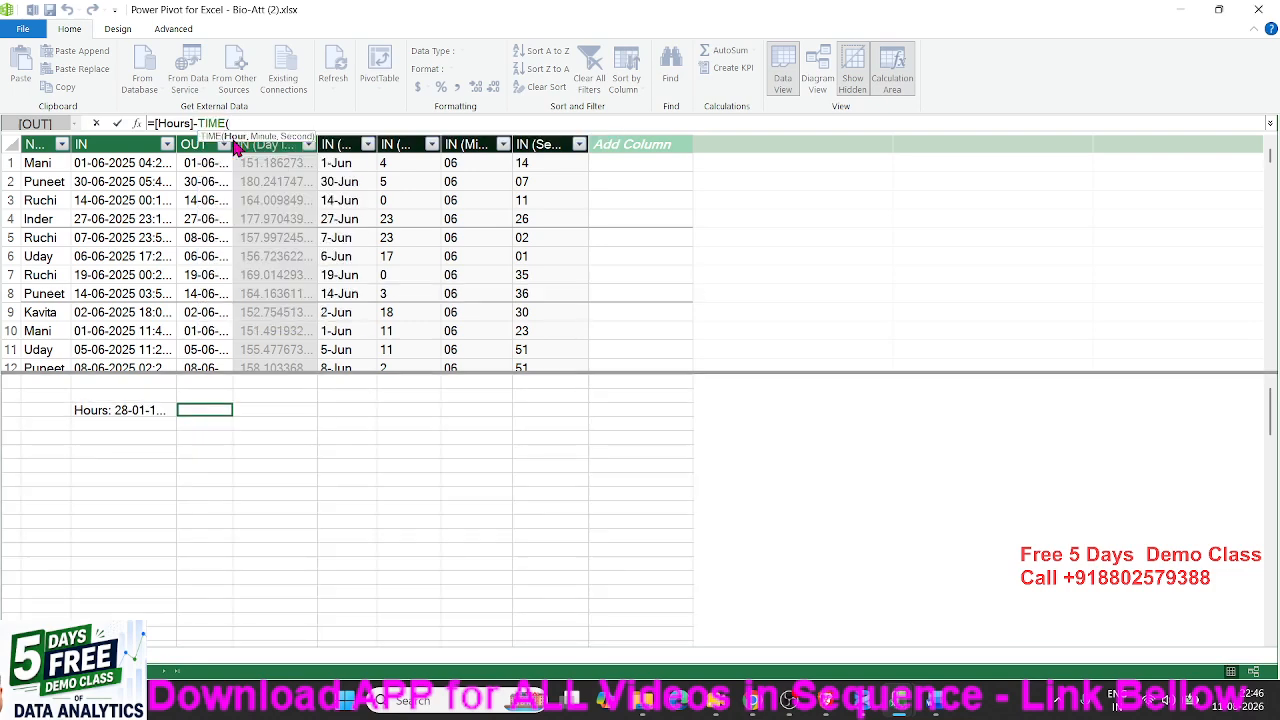
text(8,0,0)
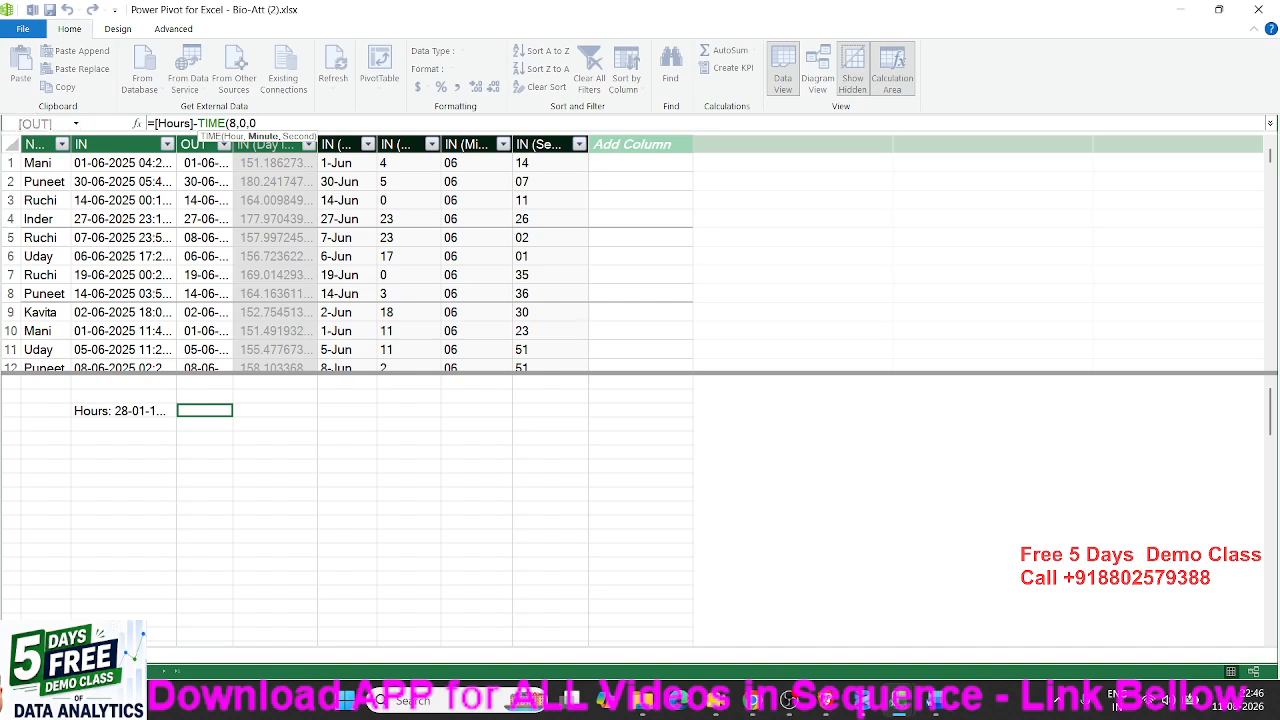
text())
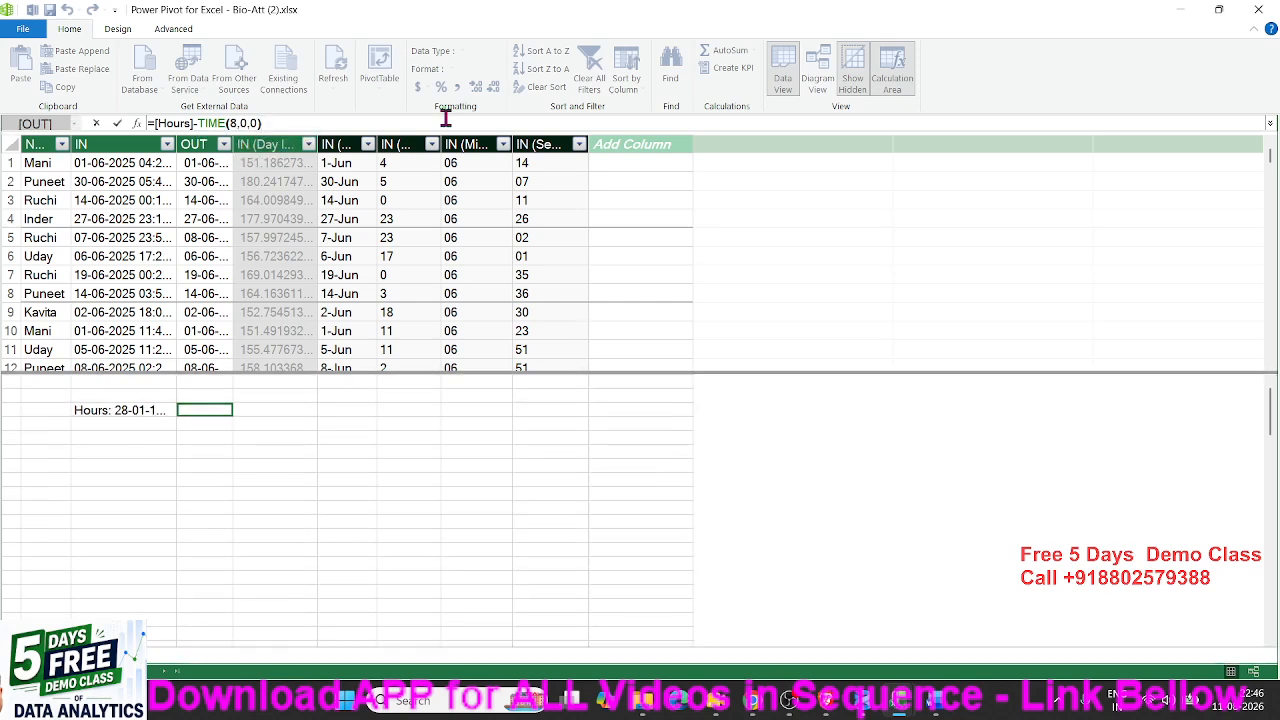
key(Return)
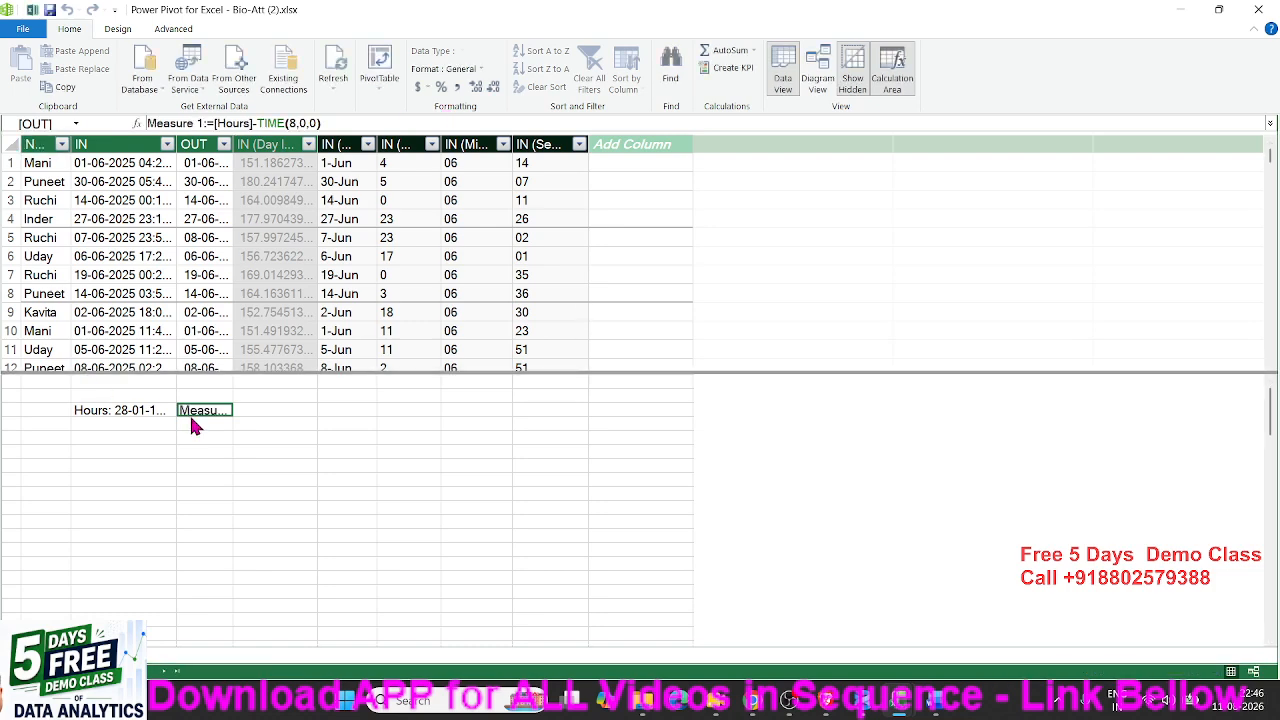
Rename the measure below the OUT column as OverTime.
drag(203, 123, 103, 120)
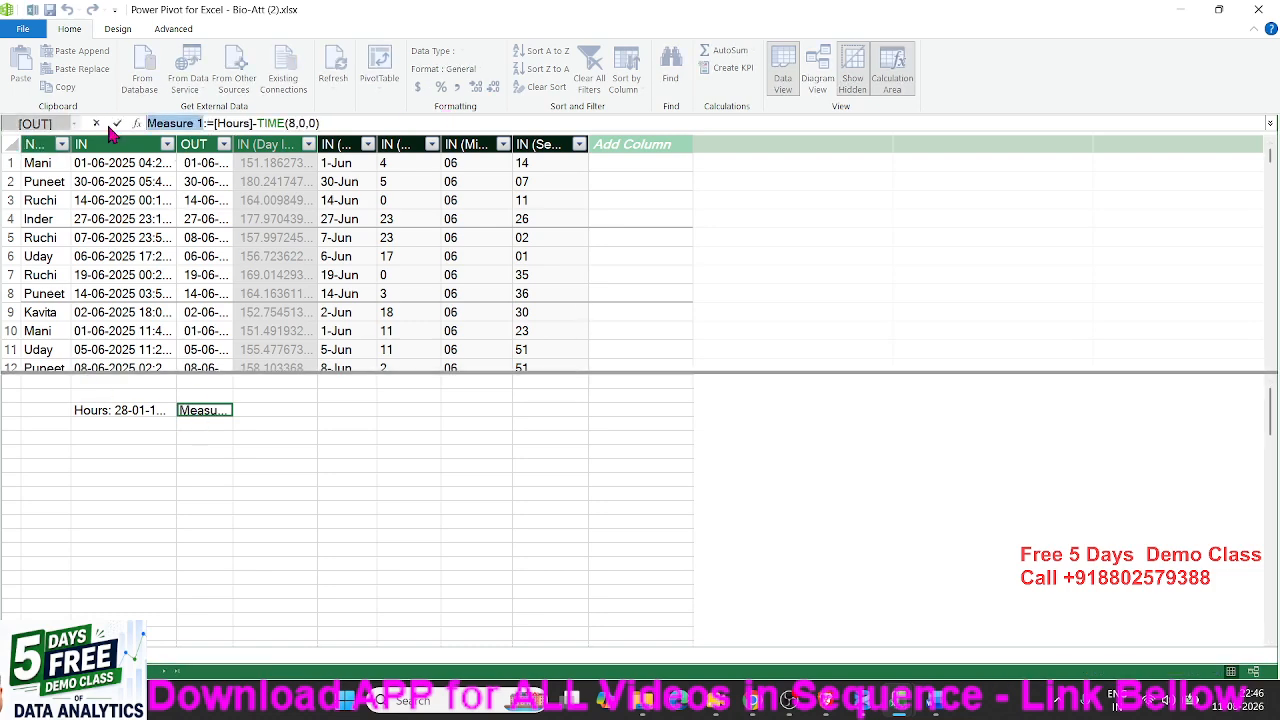
text(Over)
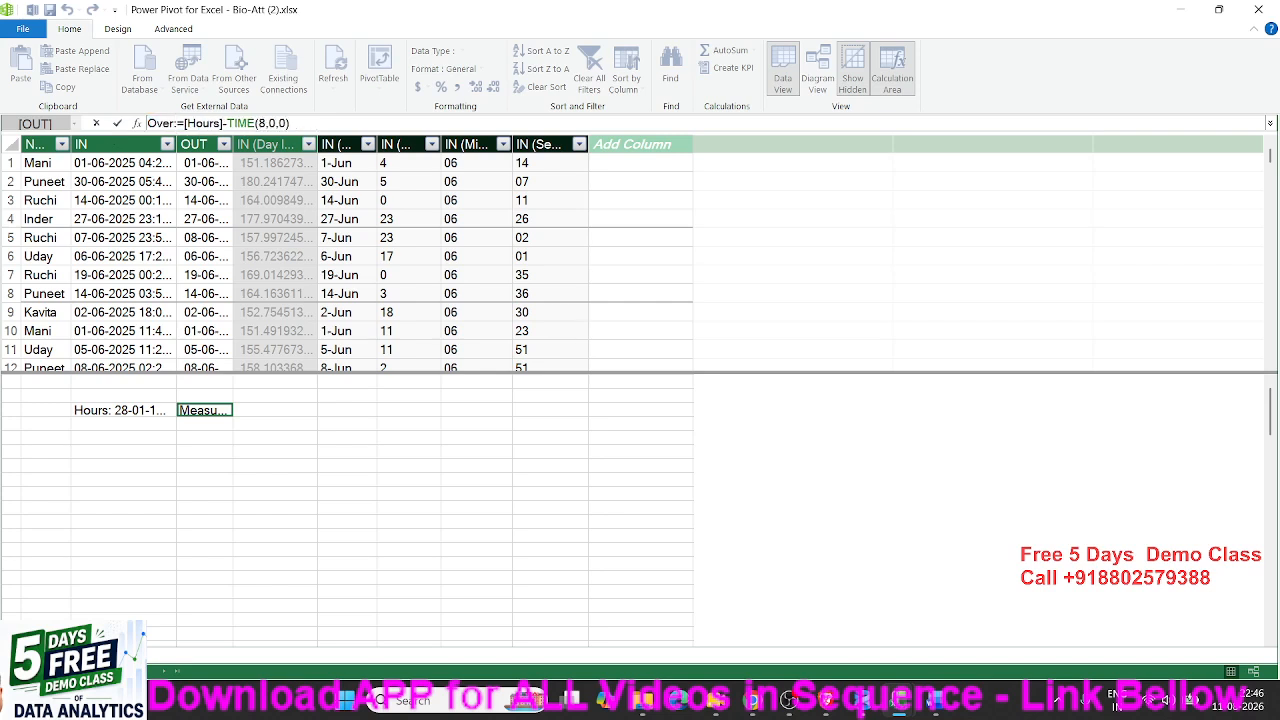
text(Time)
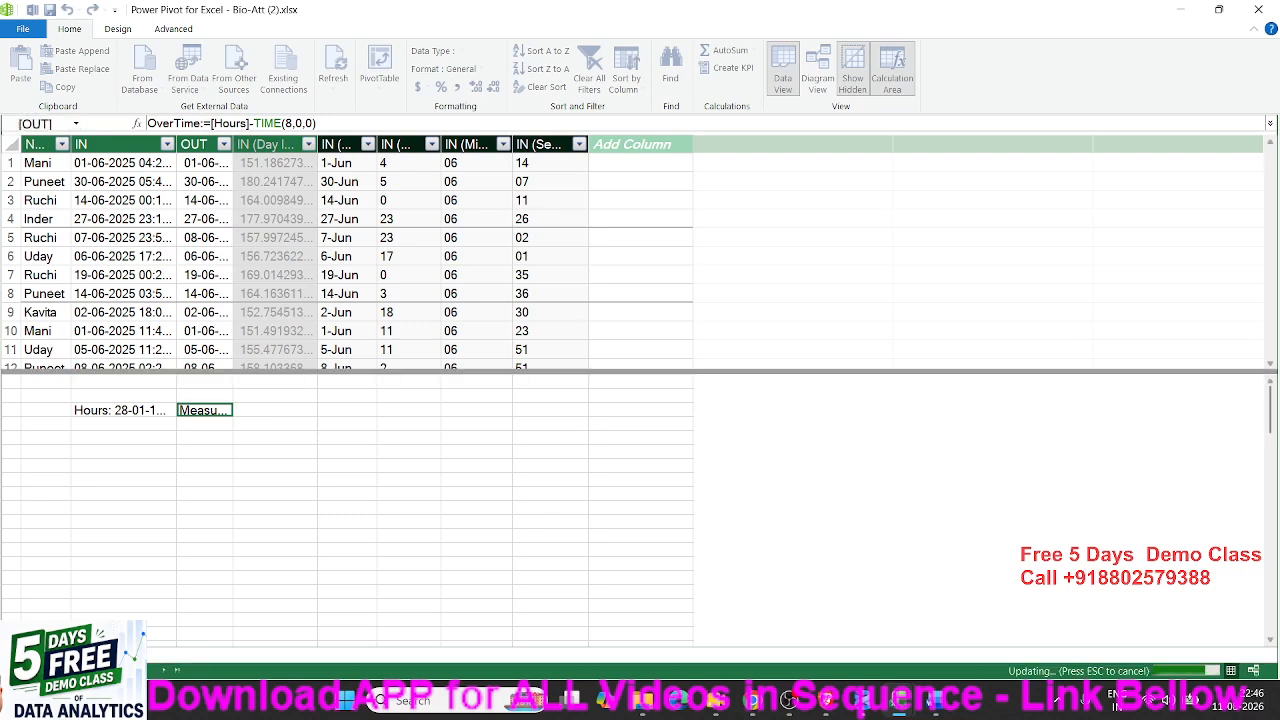
key(Return)
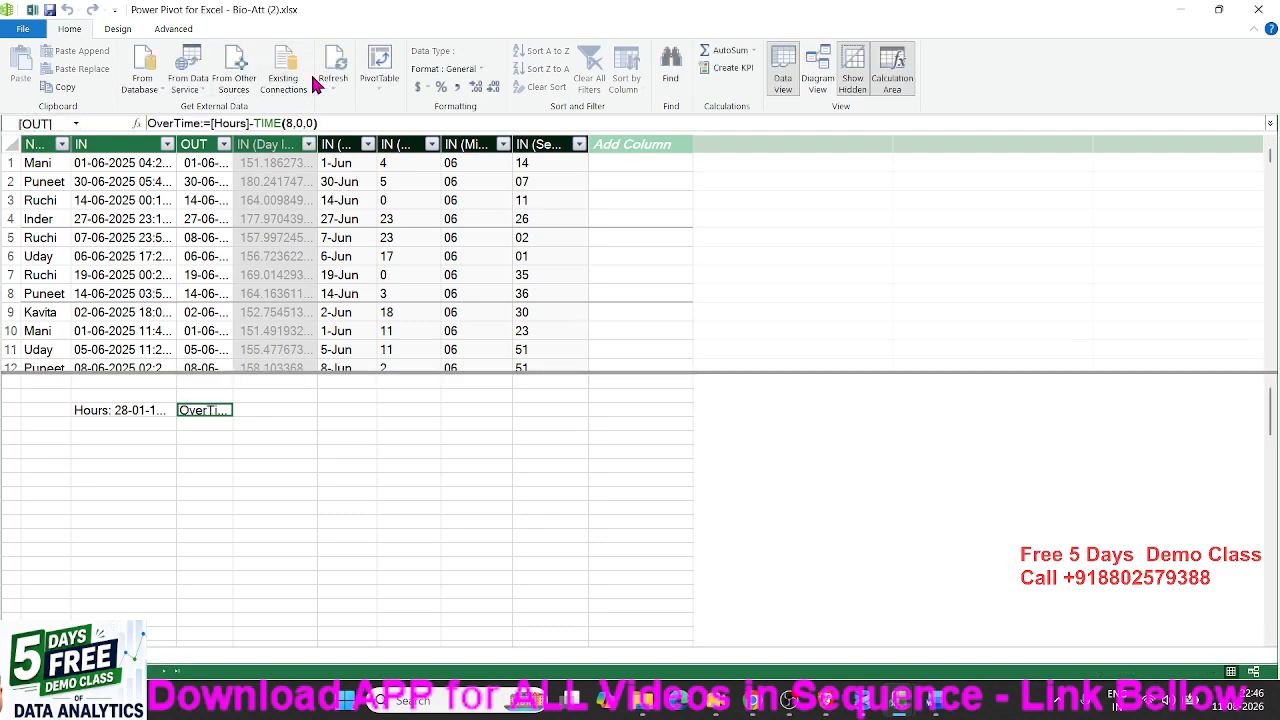
Create a PivotTable from the data model on a new worksheet and show its field list.
click(378, 66)
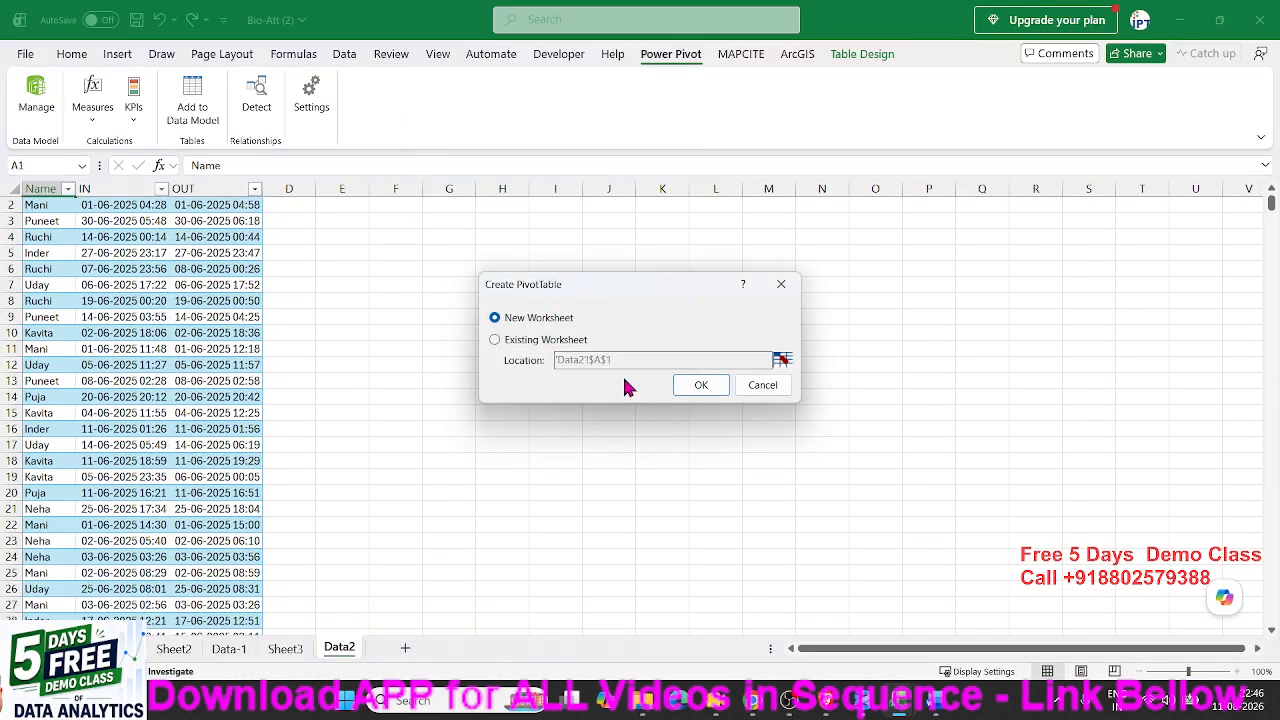
click(698, 385)
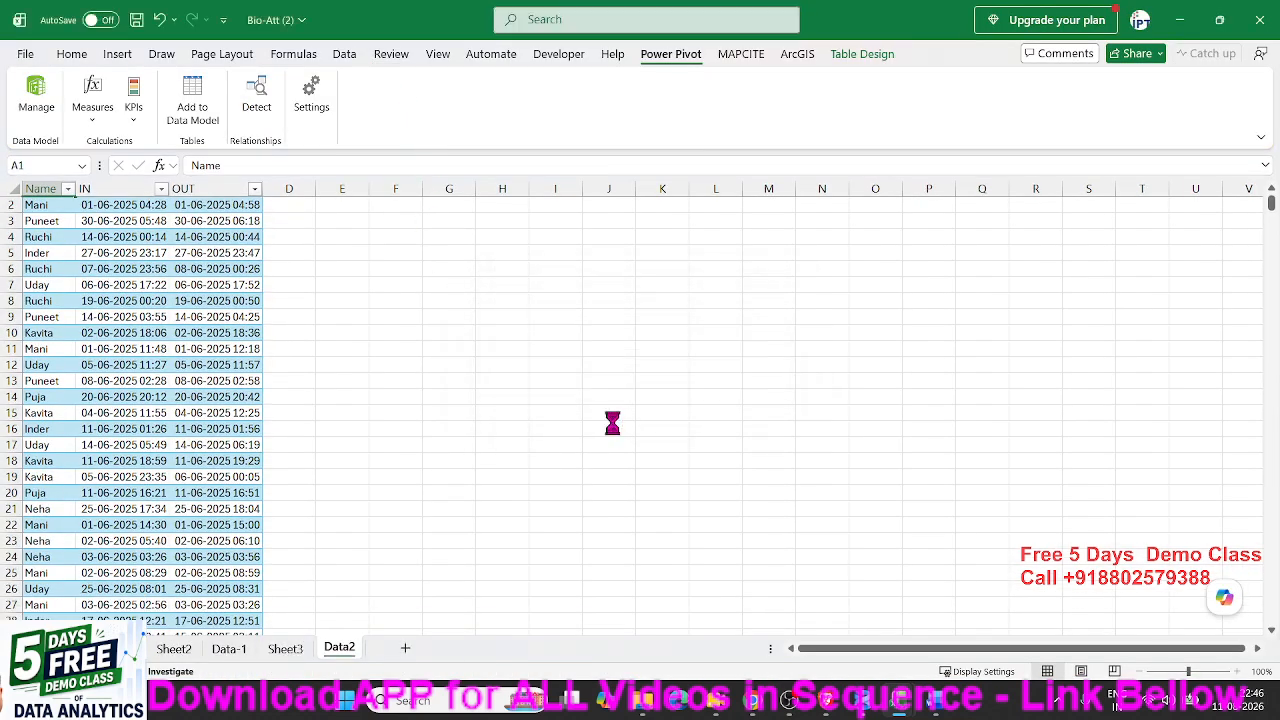
click(220, 317)
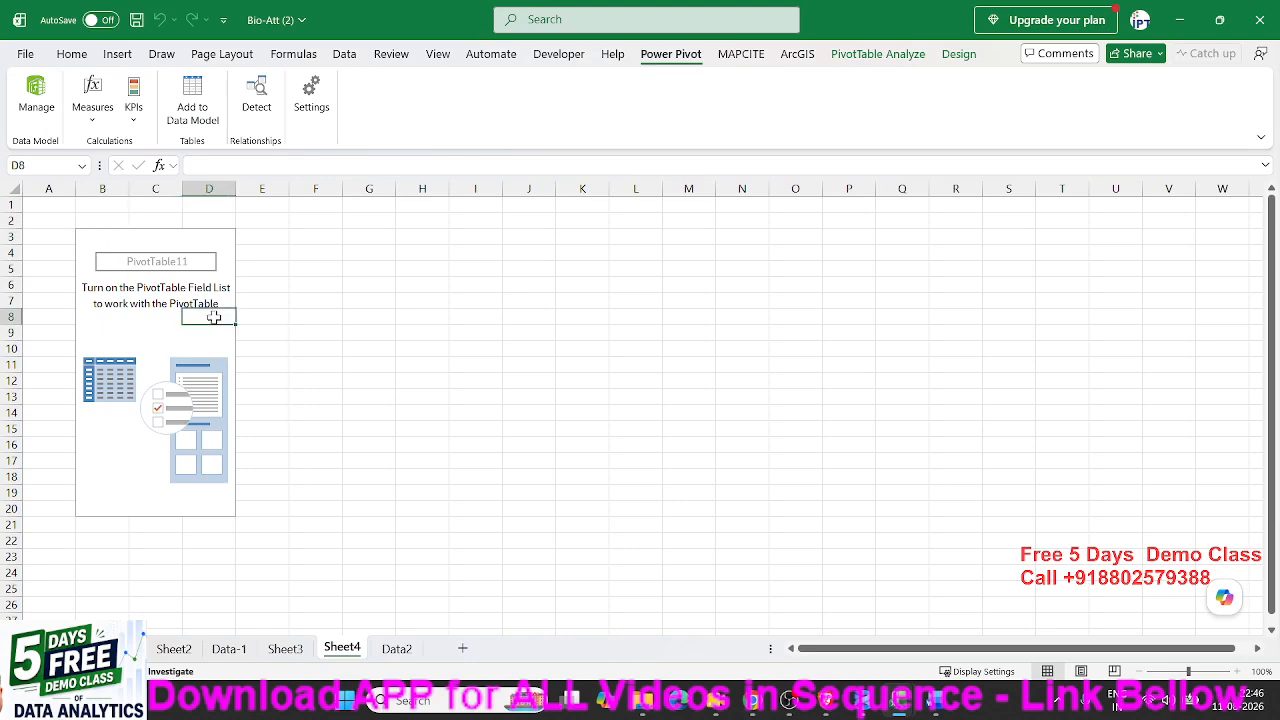
right_click(220, 317)
click(271, 483)
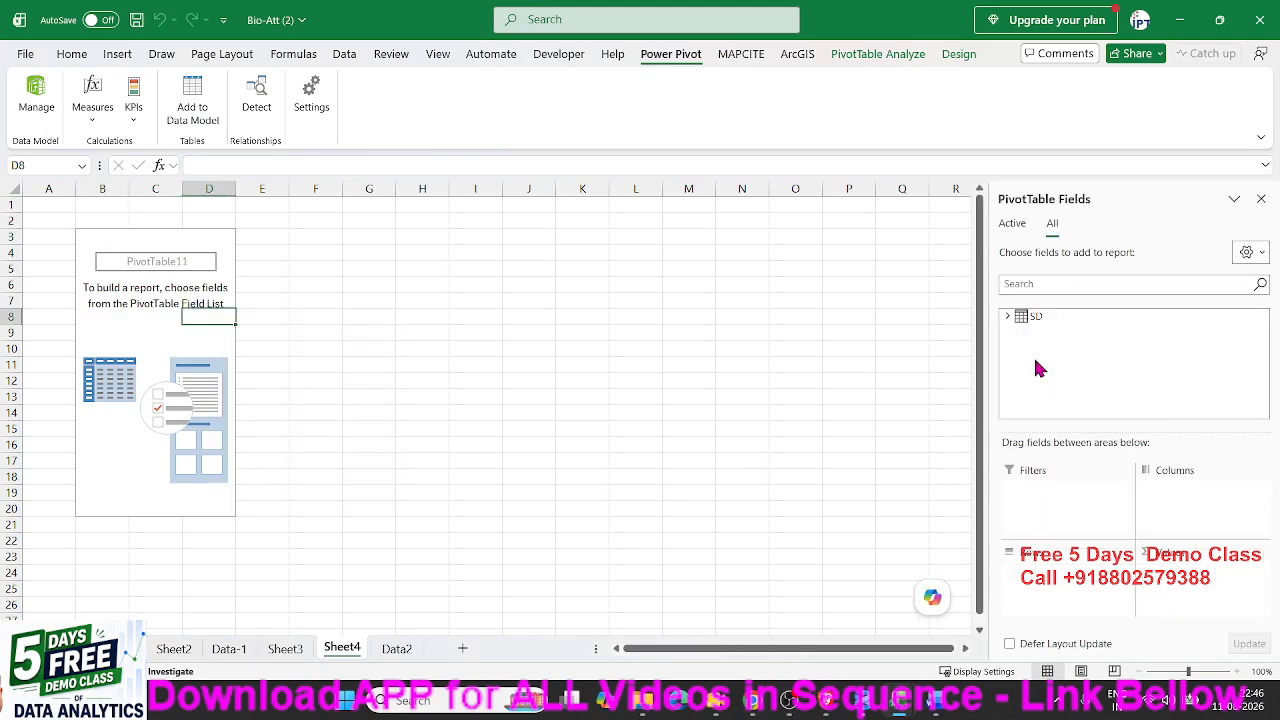
Place the SD table's Name field in the PivotTable rows and its IN field in the columns.
click(1007, 316)
drag(1068, 338, 1076, 584)
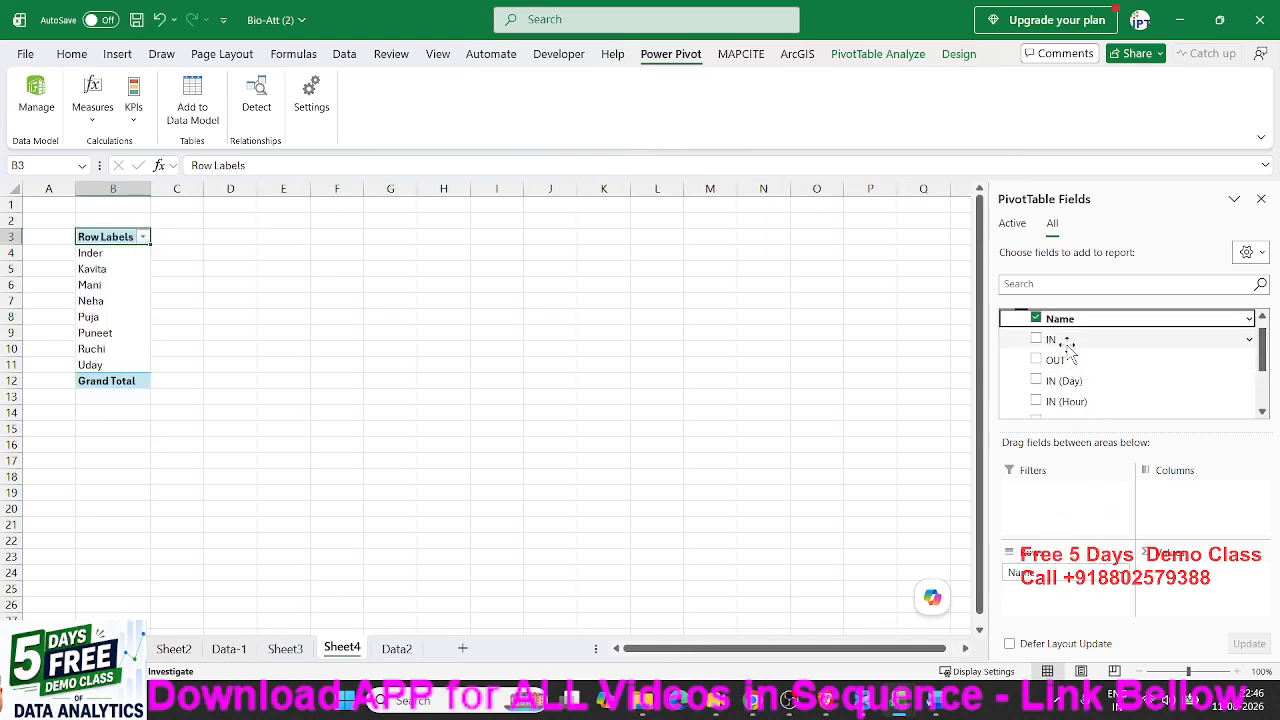
drag(1066, 341, 1199, 508)
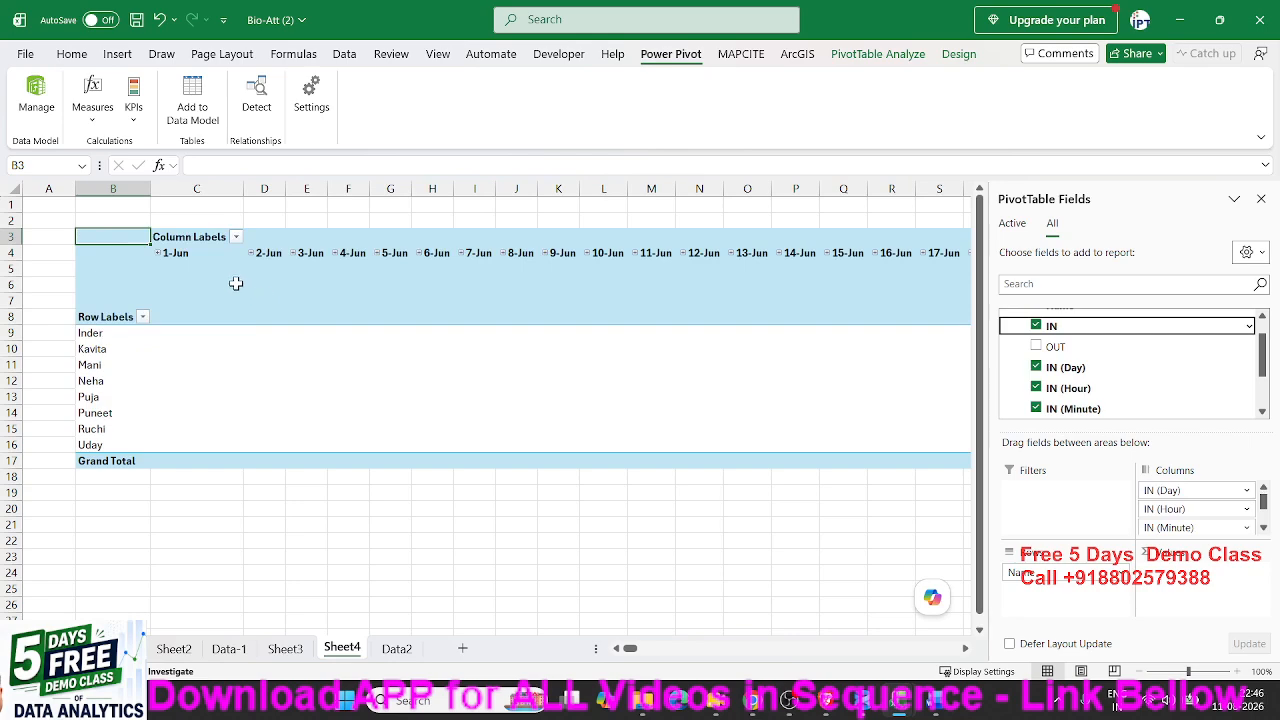
Ungroup the IN dates in the PivotTable columns and regroup them by Days only.
right_click(198, 256)
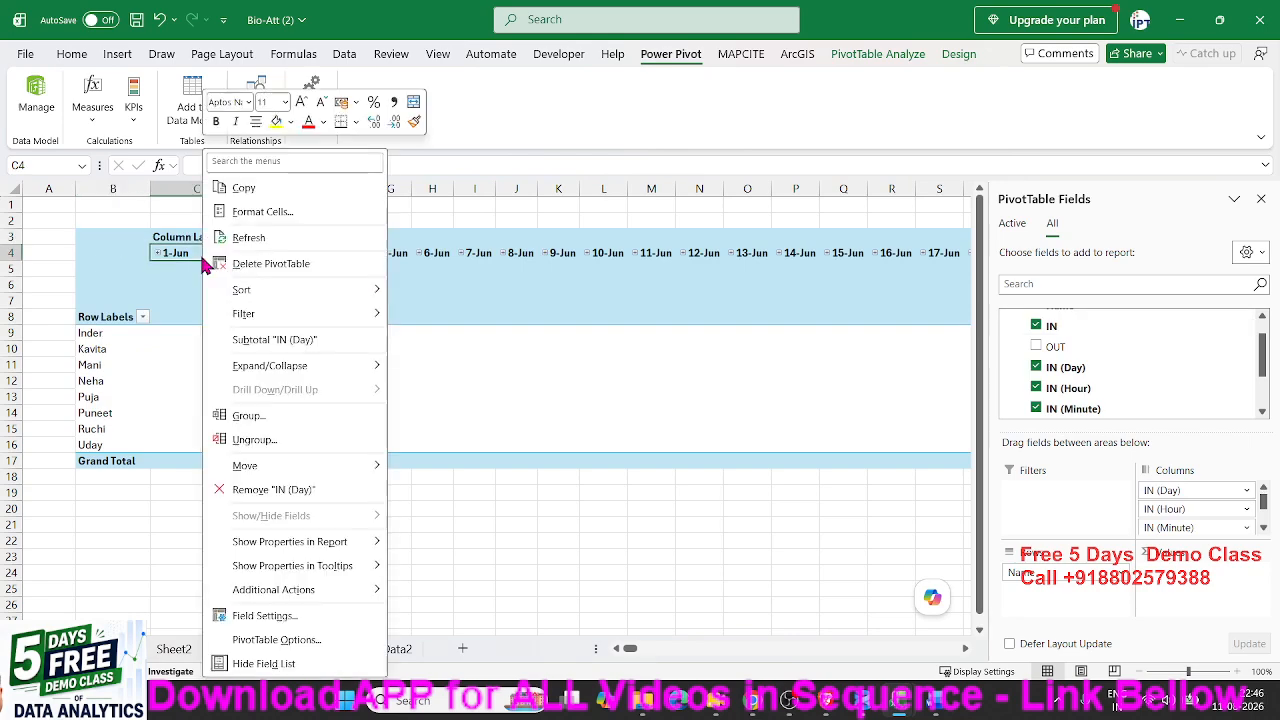
click(255, 440)
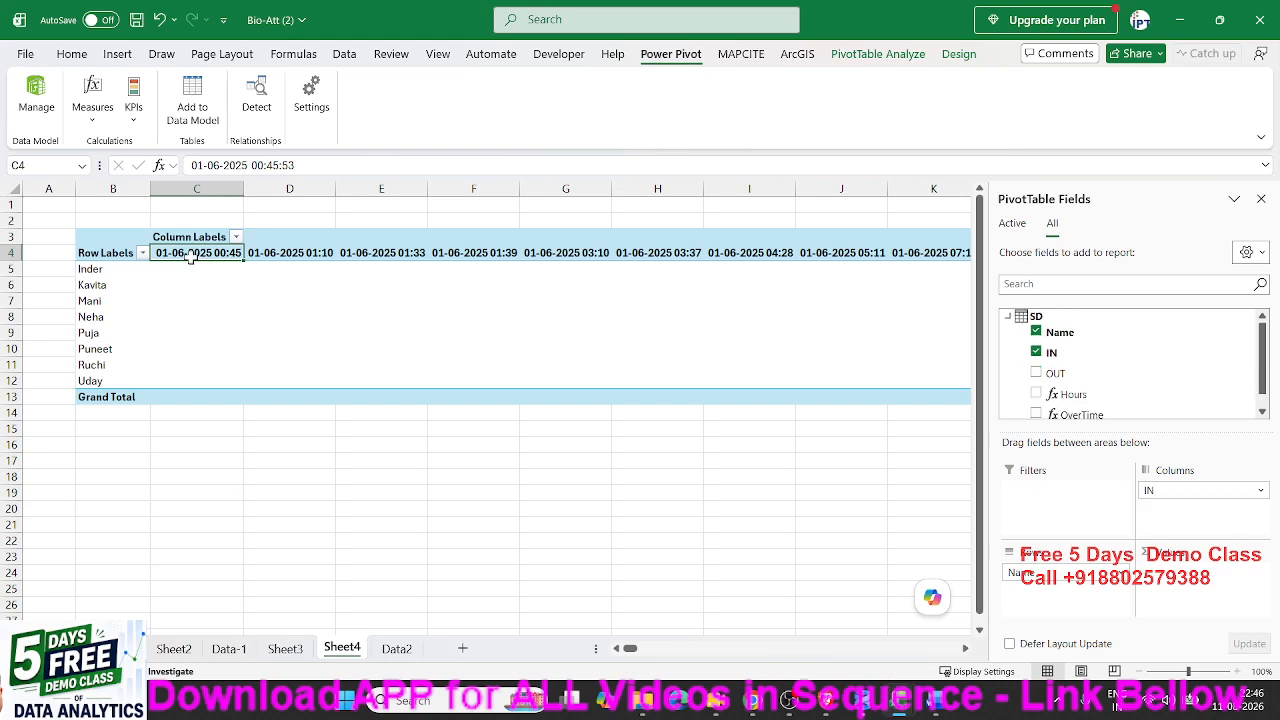
right_click(191, 256)
click(240, 416)
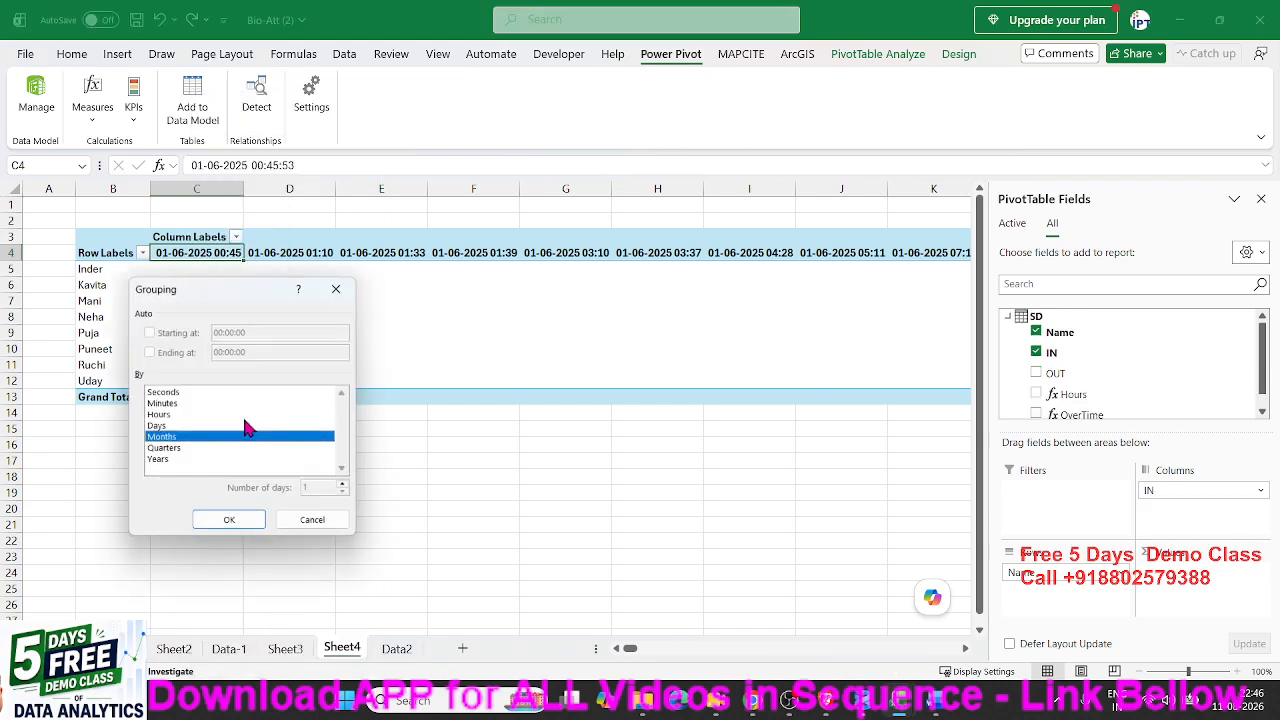
click(171, 427)
click(177, 438)
click(215, 520)
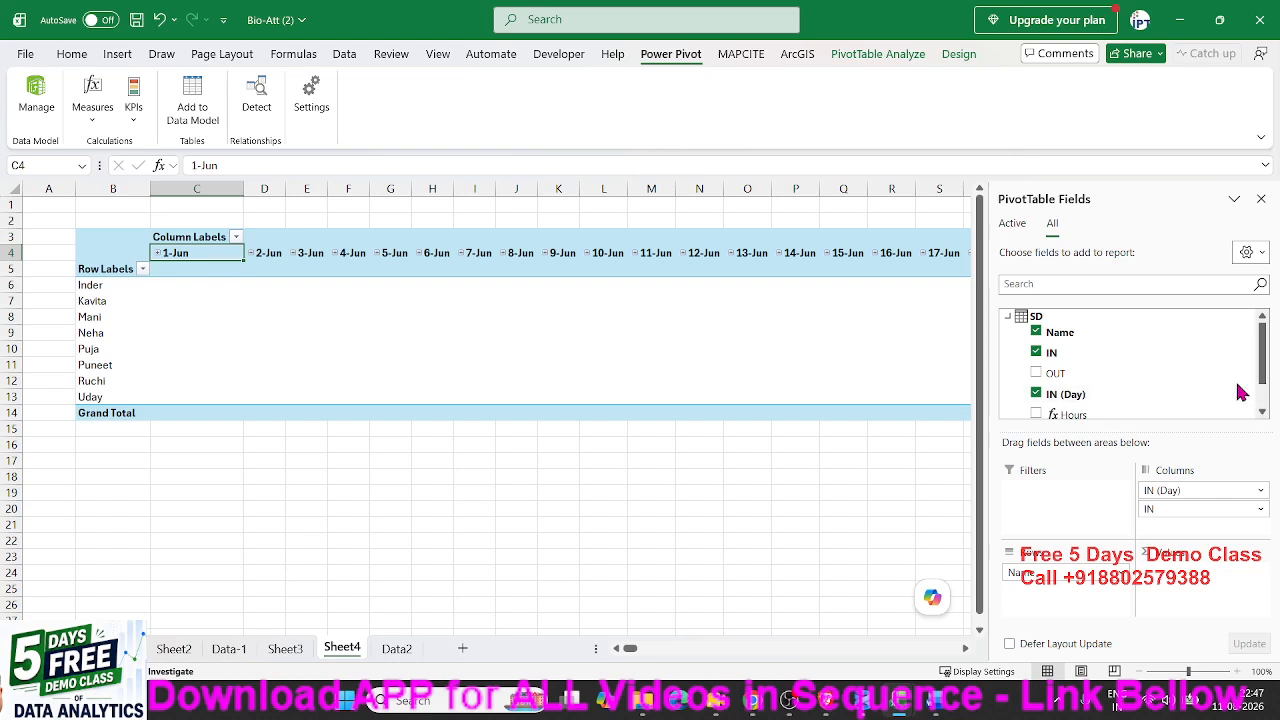
Add IN, OUT and the Hours and OverTime measures to the PivotTable values.
drag(1051, 352, 1172, 585)
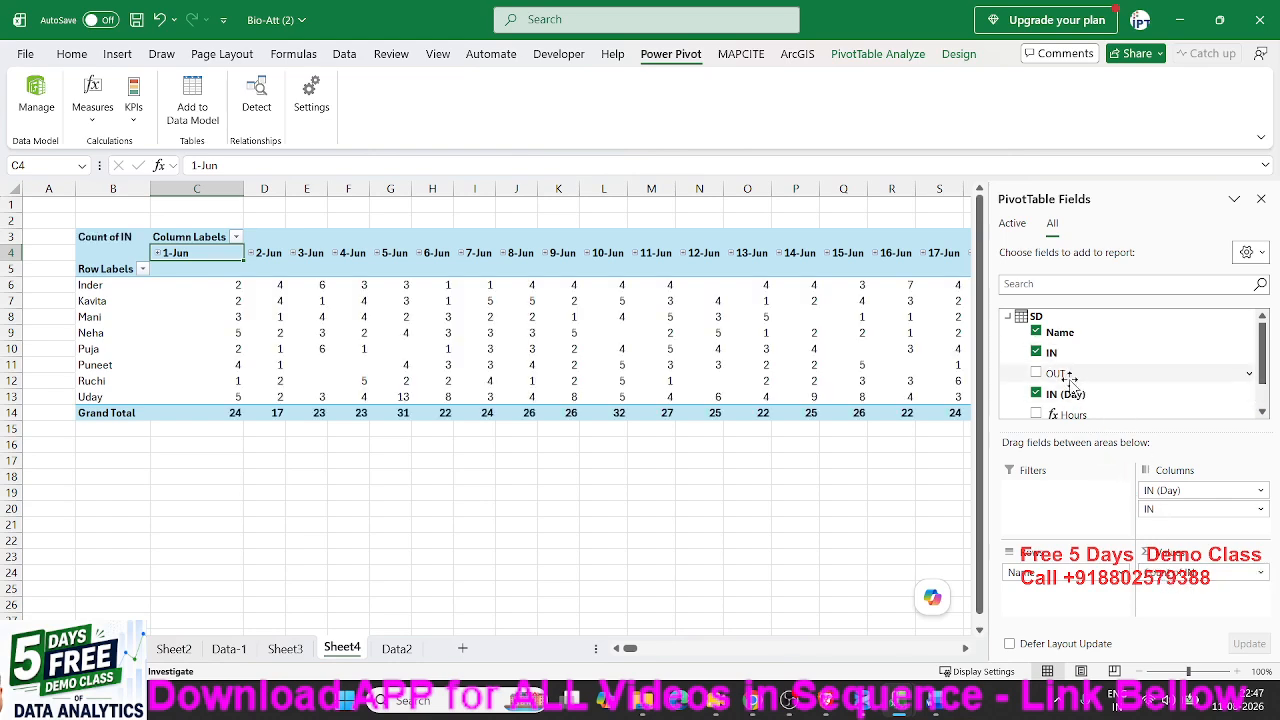
drag(1056, 373, 1170, 582)
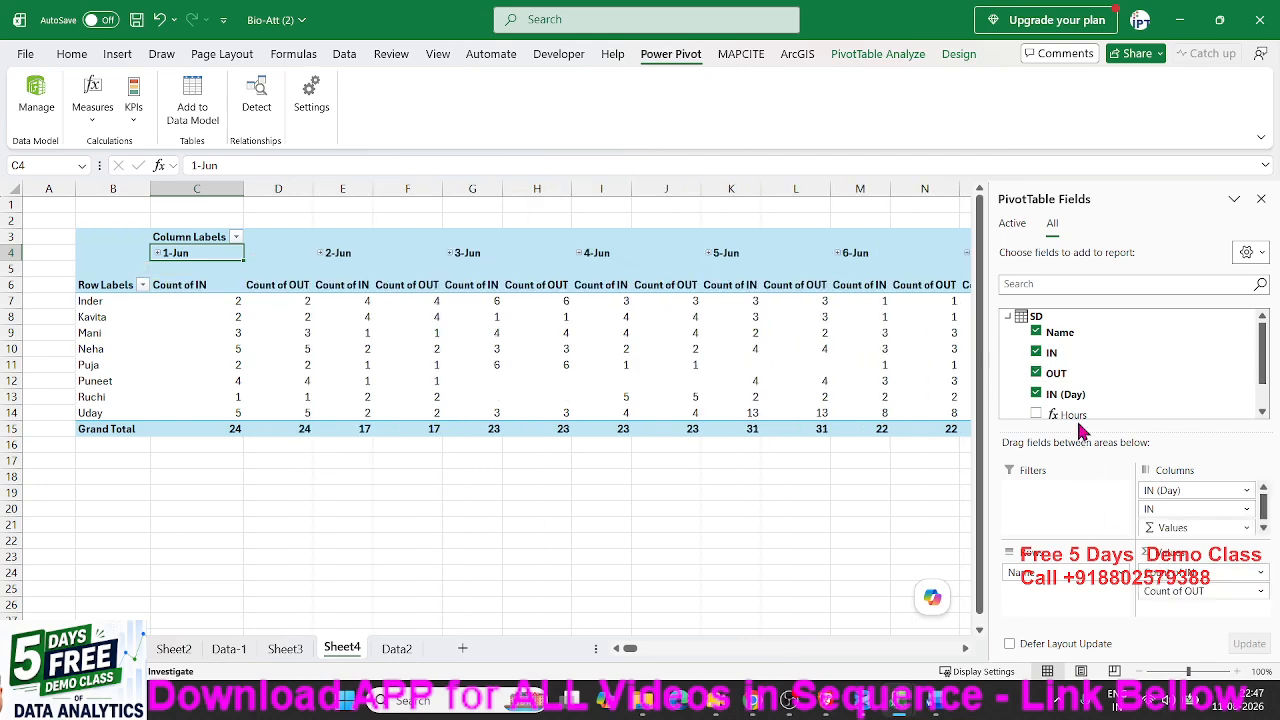
drag(1080, 420, 1168, 602)
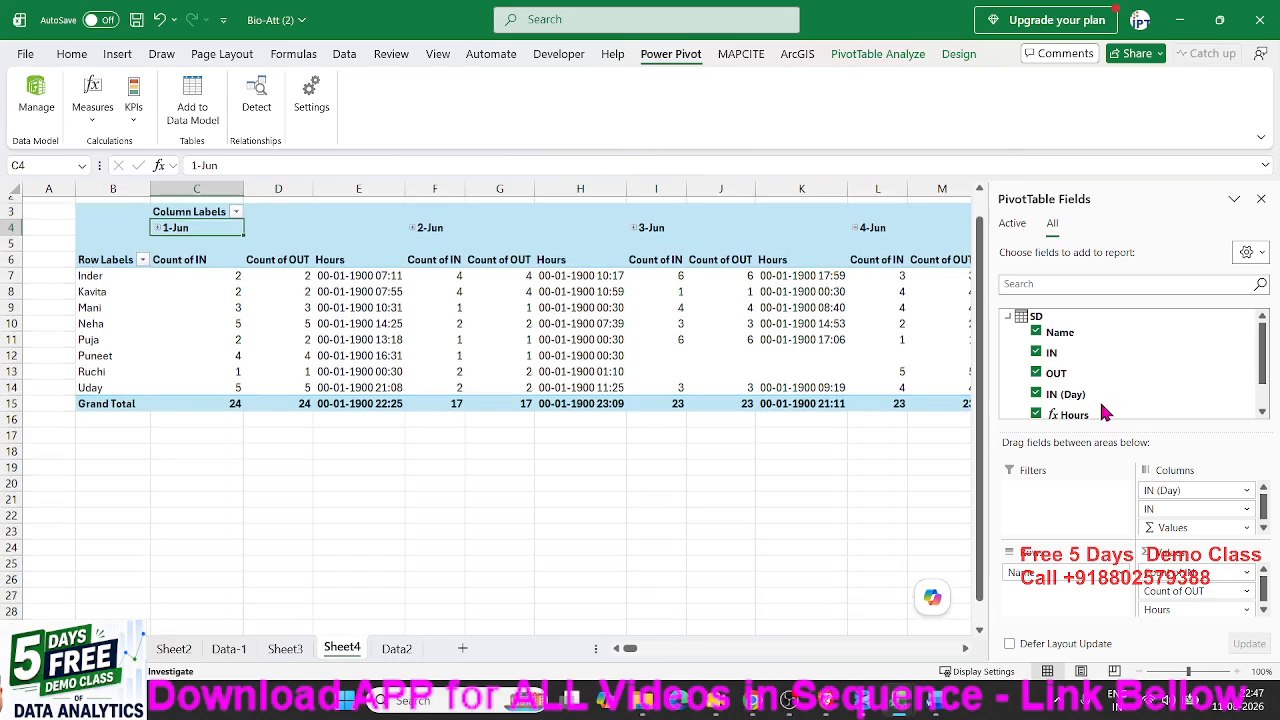
scroll(1141, 398, down, 2)
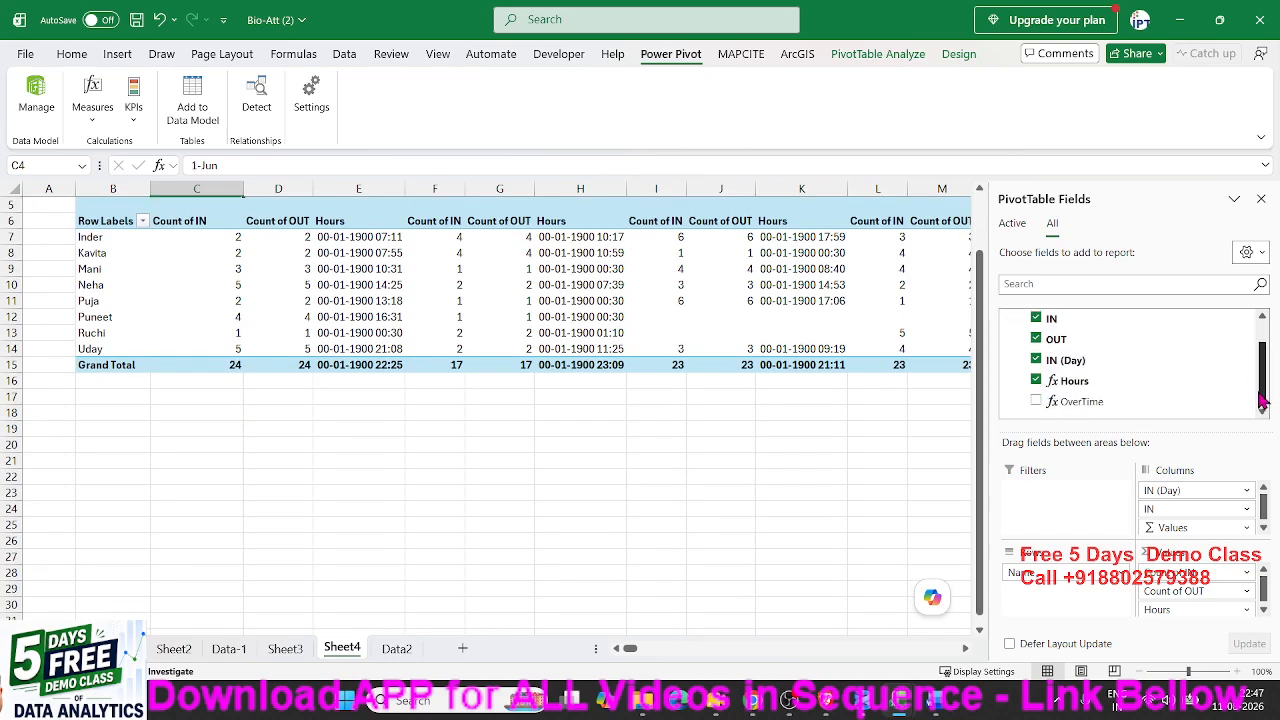
drag(1141, 398, 1185, 615)
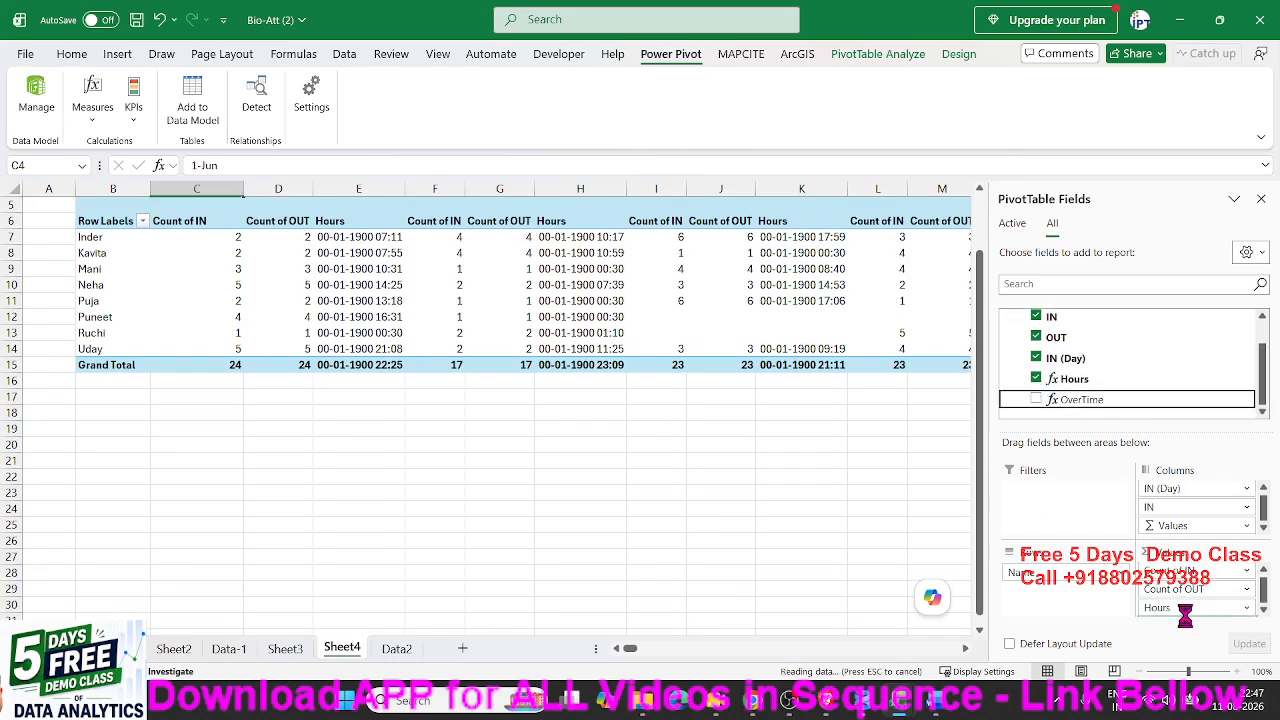
Examine which summary types the value field settings offer for Count of IN.
click(1246, 571)
click(1190, 551)
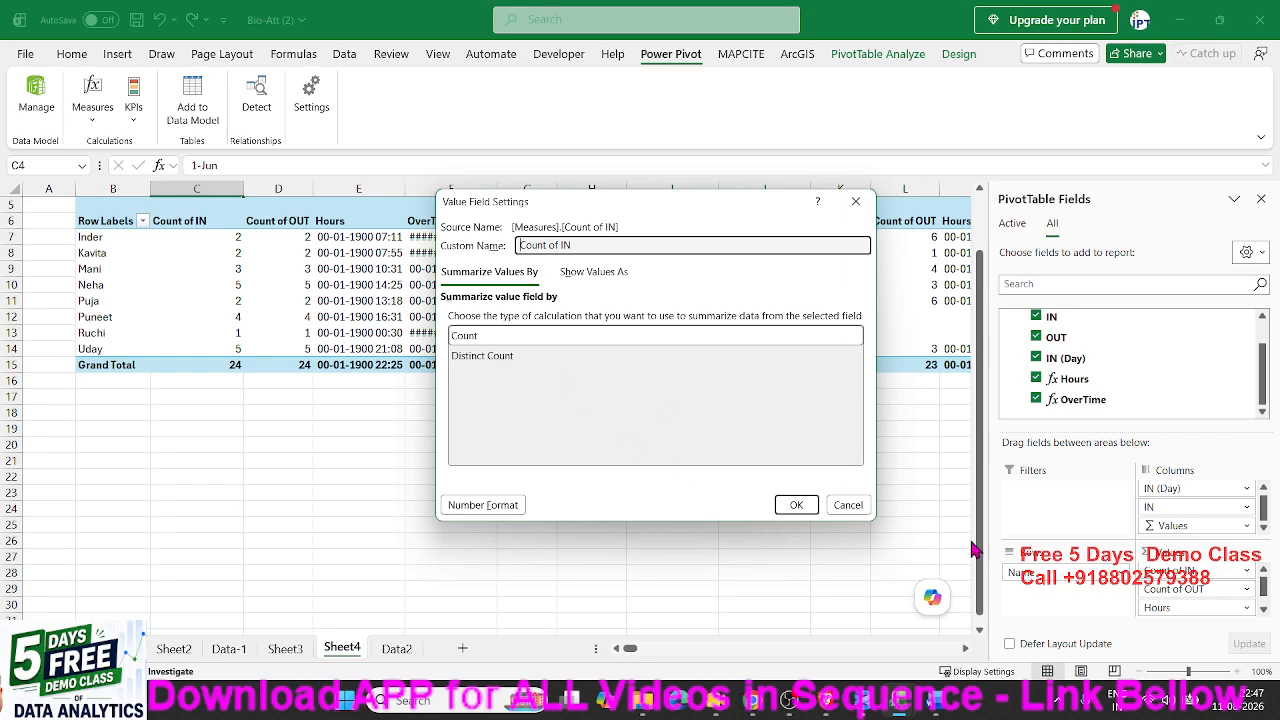
key(Escape)
click(1246, 571)
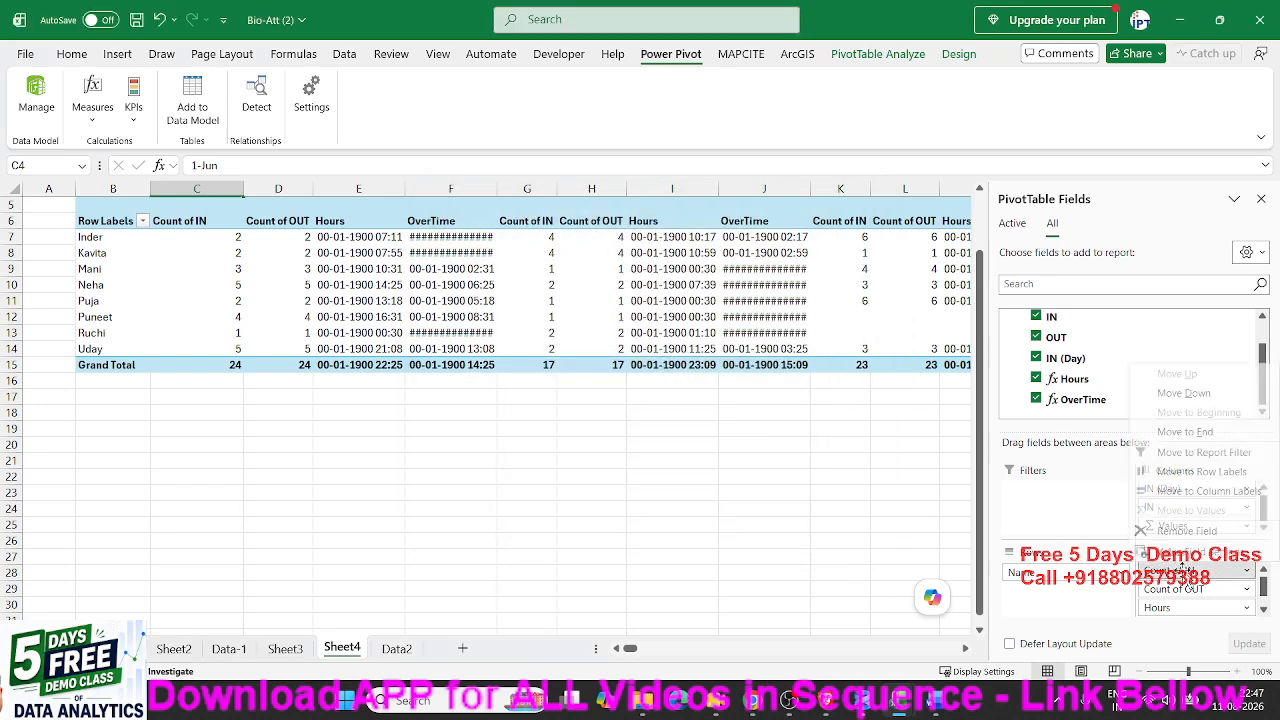
click(1240, 577)
click(1225, 571)
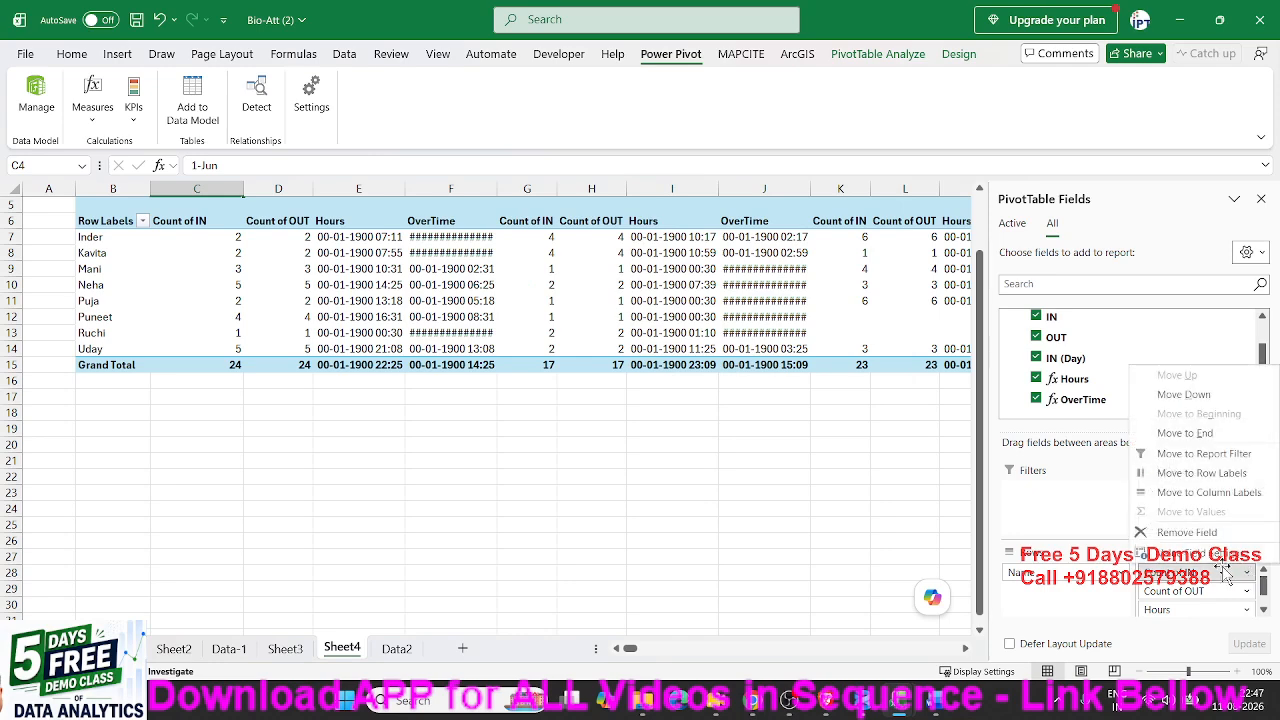
click(1195, 553)
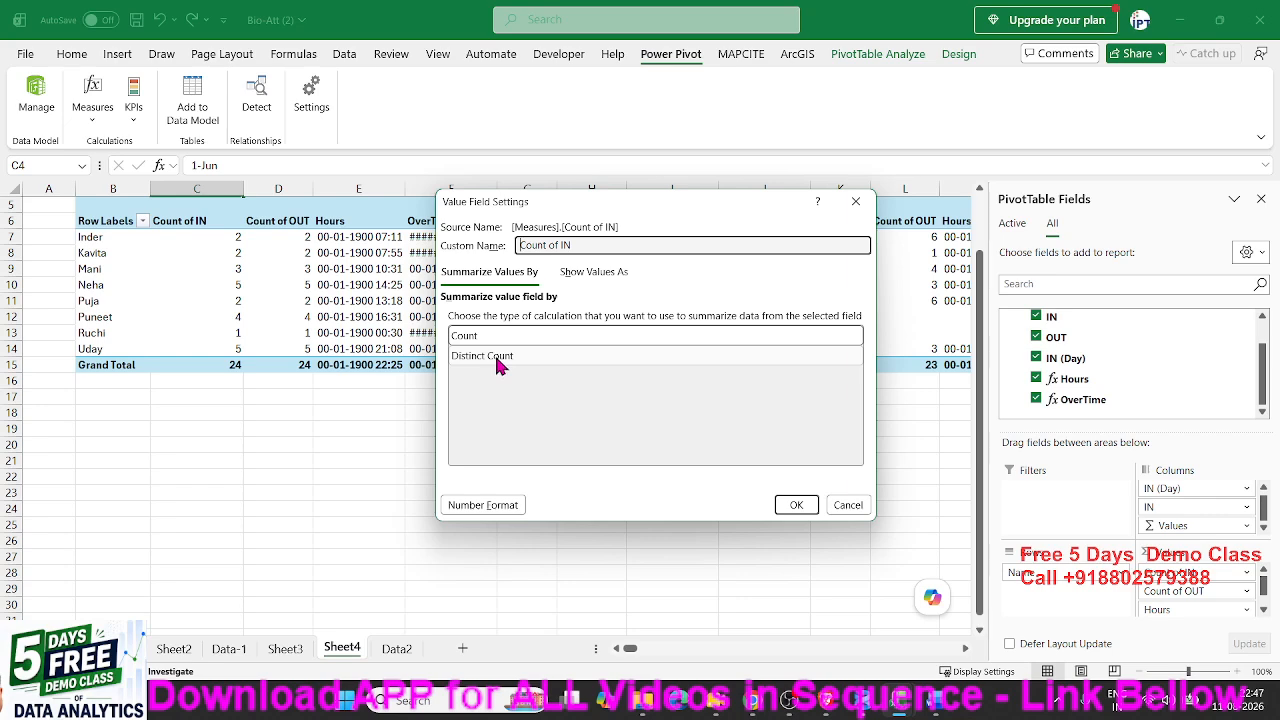
key(Escape)
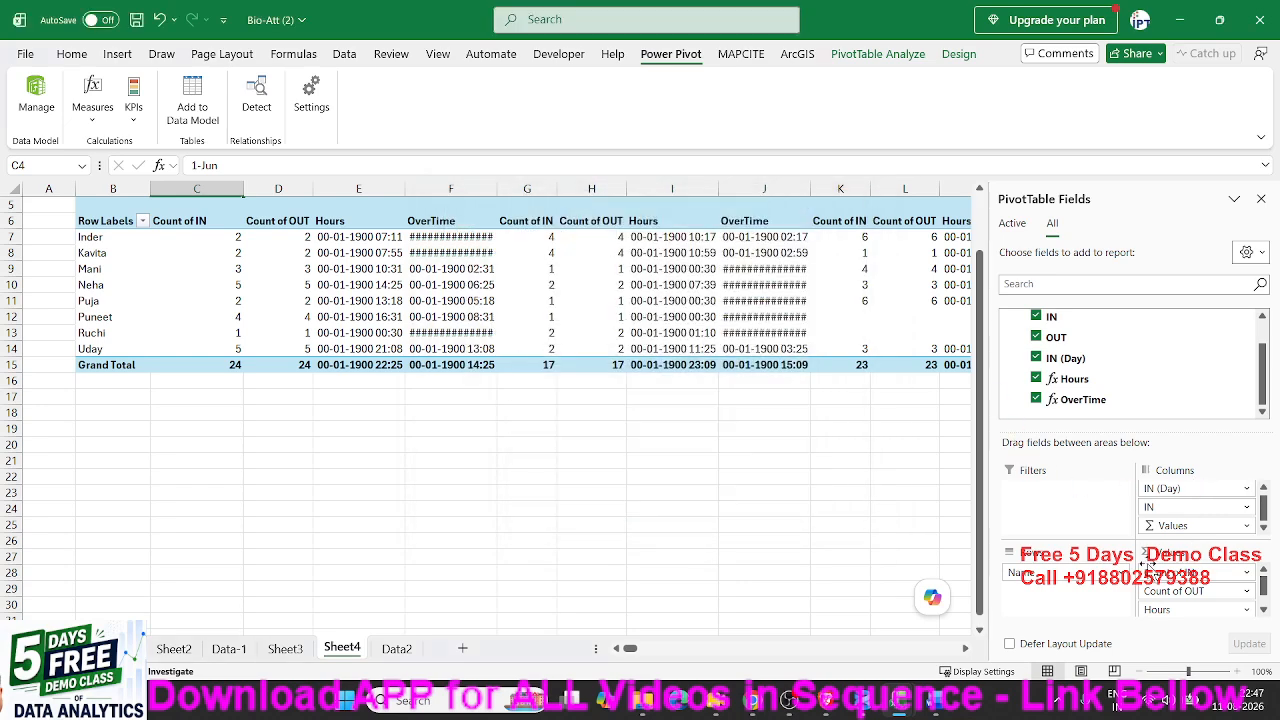
Remove Count of IN from the PivotTable values, add the IN field again and check its value field settings.
drag(1152, 565, 1112, 366)
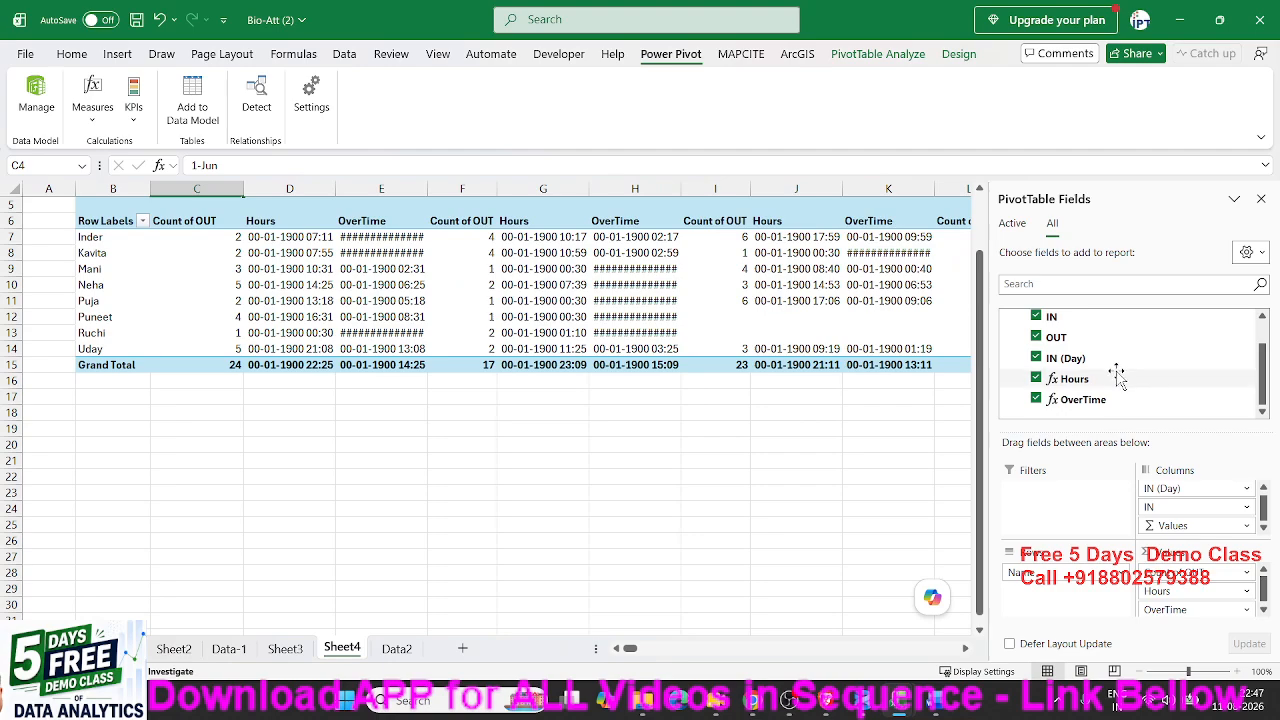
drag(1064, 318, 1190, 566)
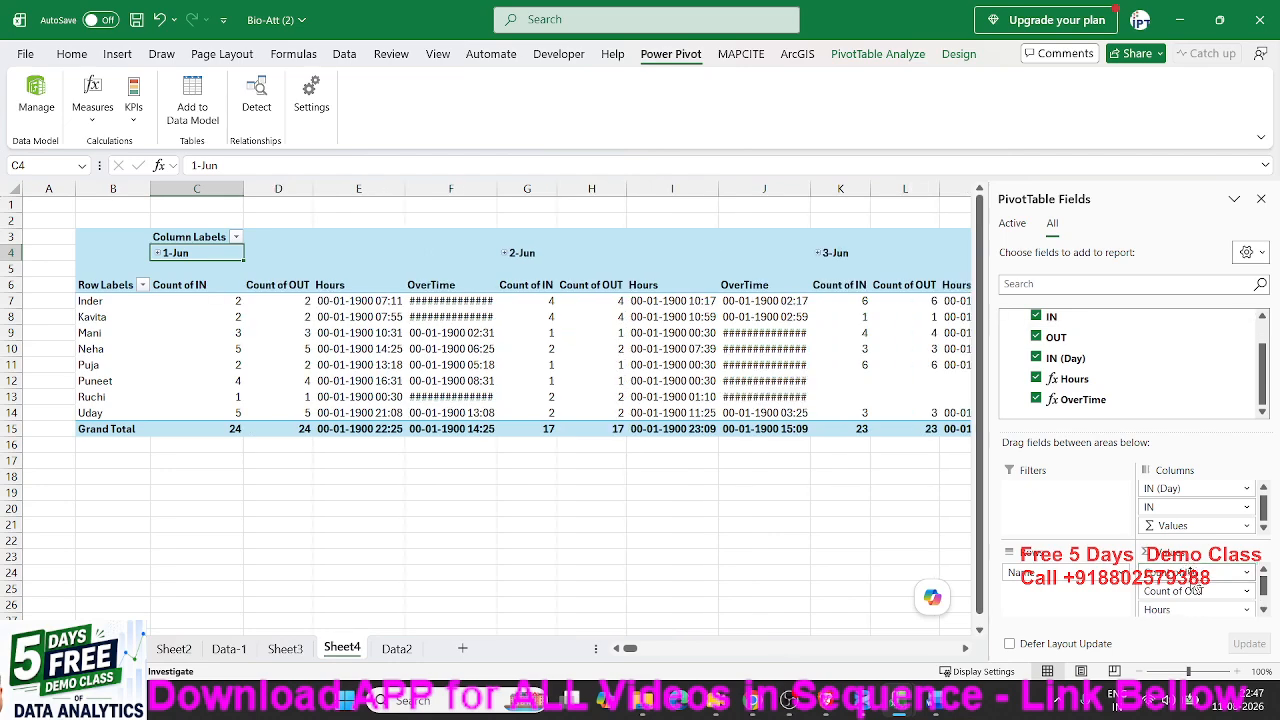
click(1190, 566)
click(1185, 600)
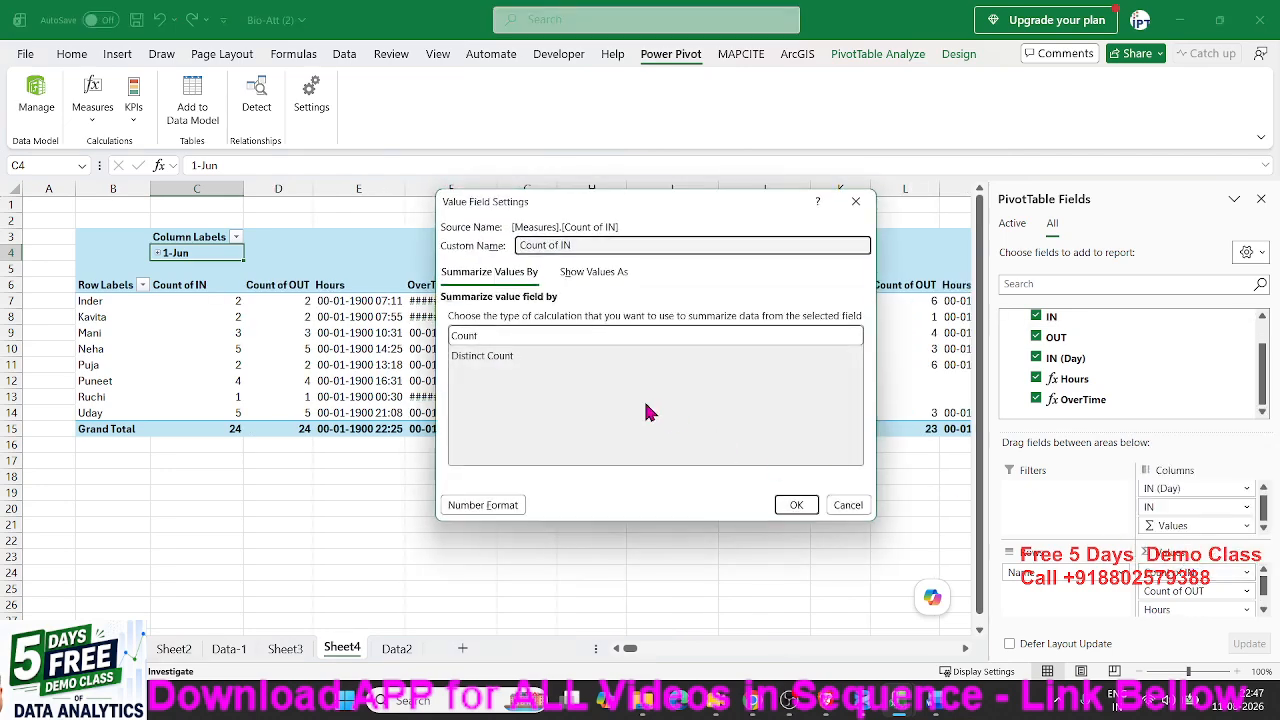
key(Escape)
Remove Count of IN from the PivotTable values and open the value field settings of Count of OUT.
drag(1200, 573, 1134, 400)
click(1183, 568)
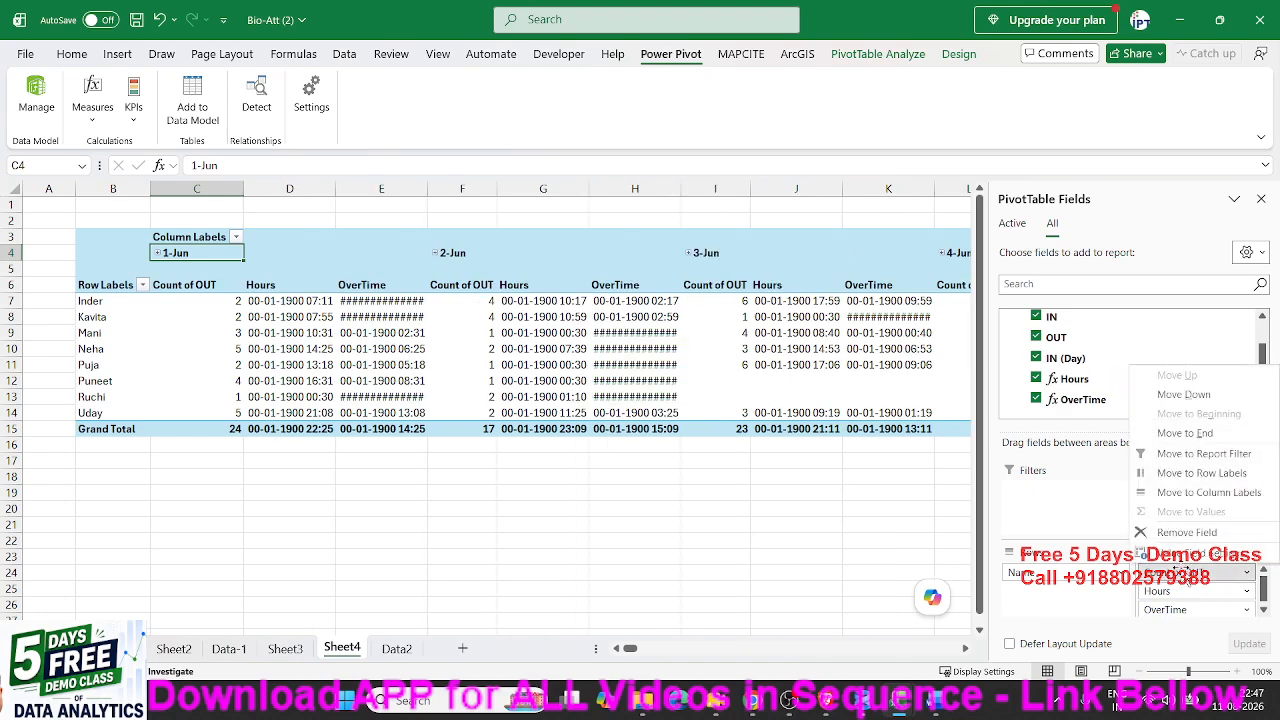
click(1190, 552)
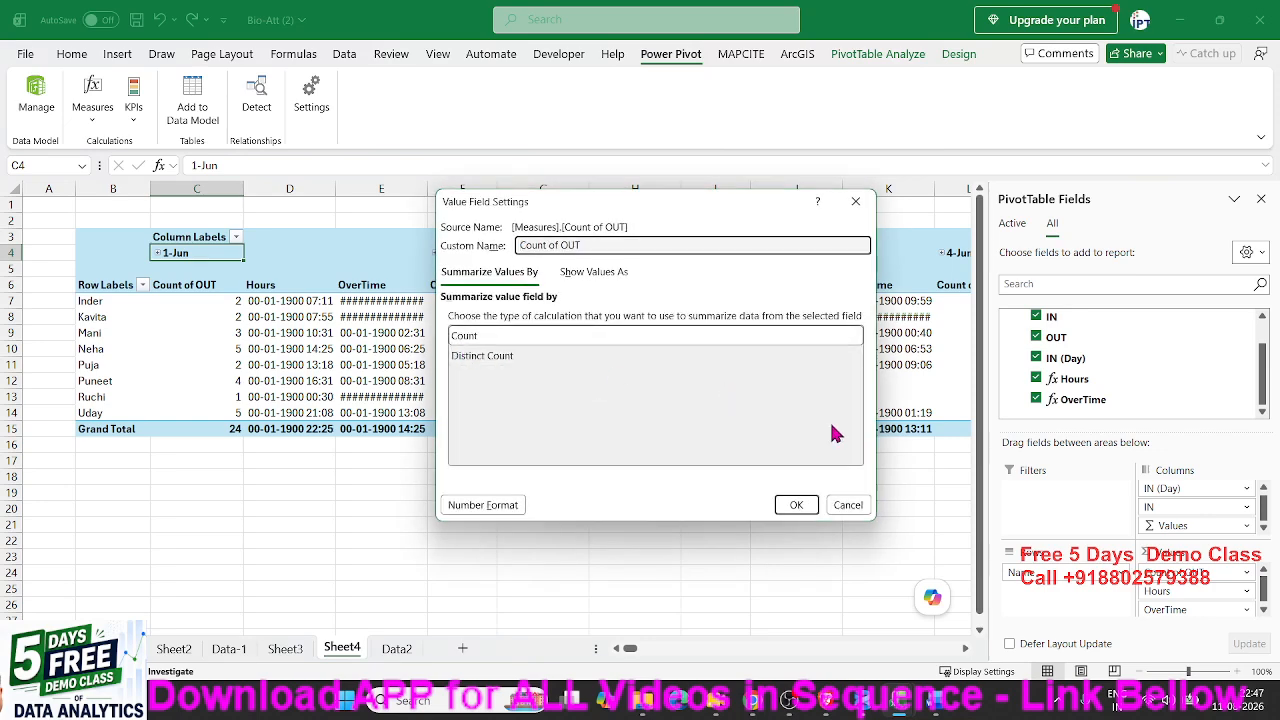
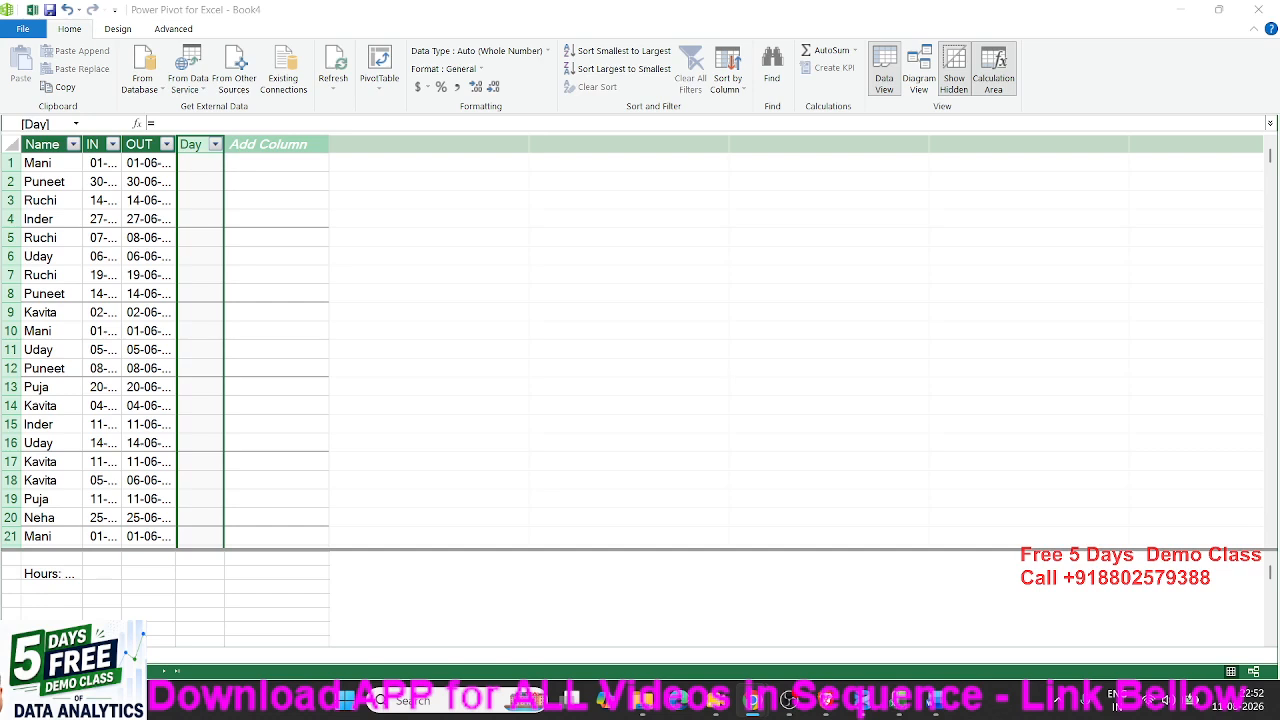
Fill the Day column of the Power Pivot table with the formula =DAY(Table1[IN]).
click(190, 200)
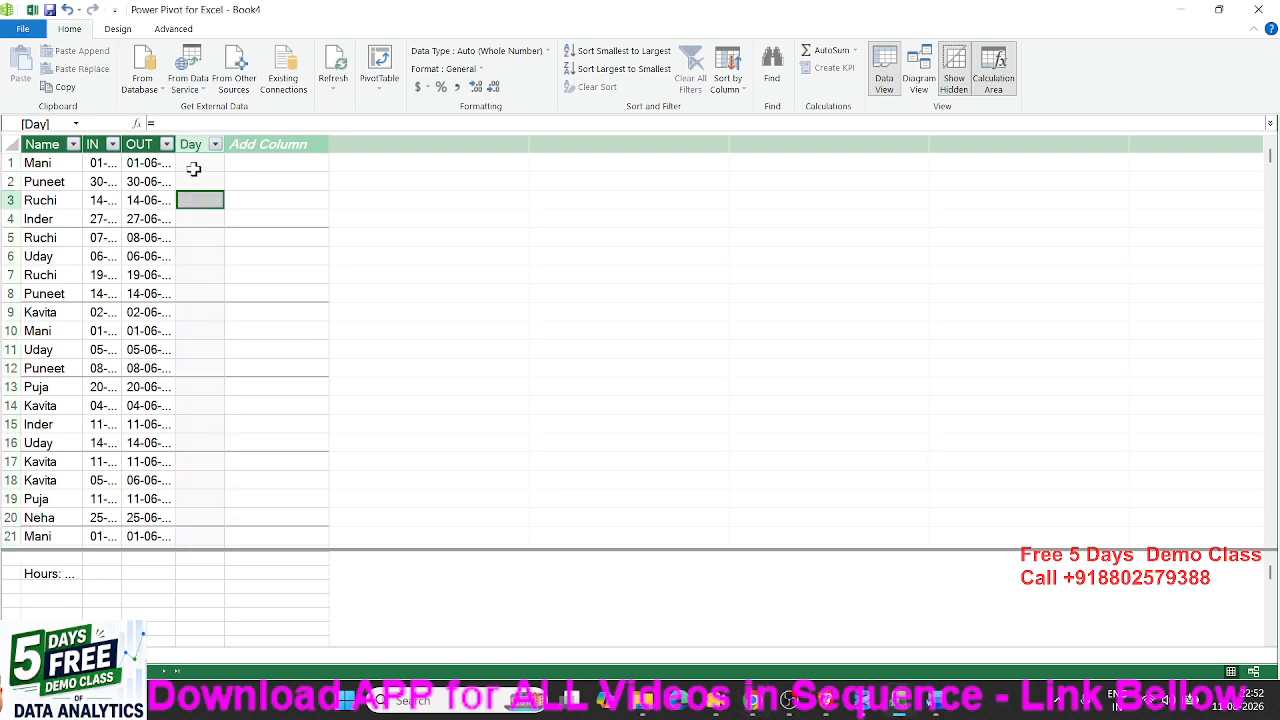
click(195, 163)
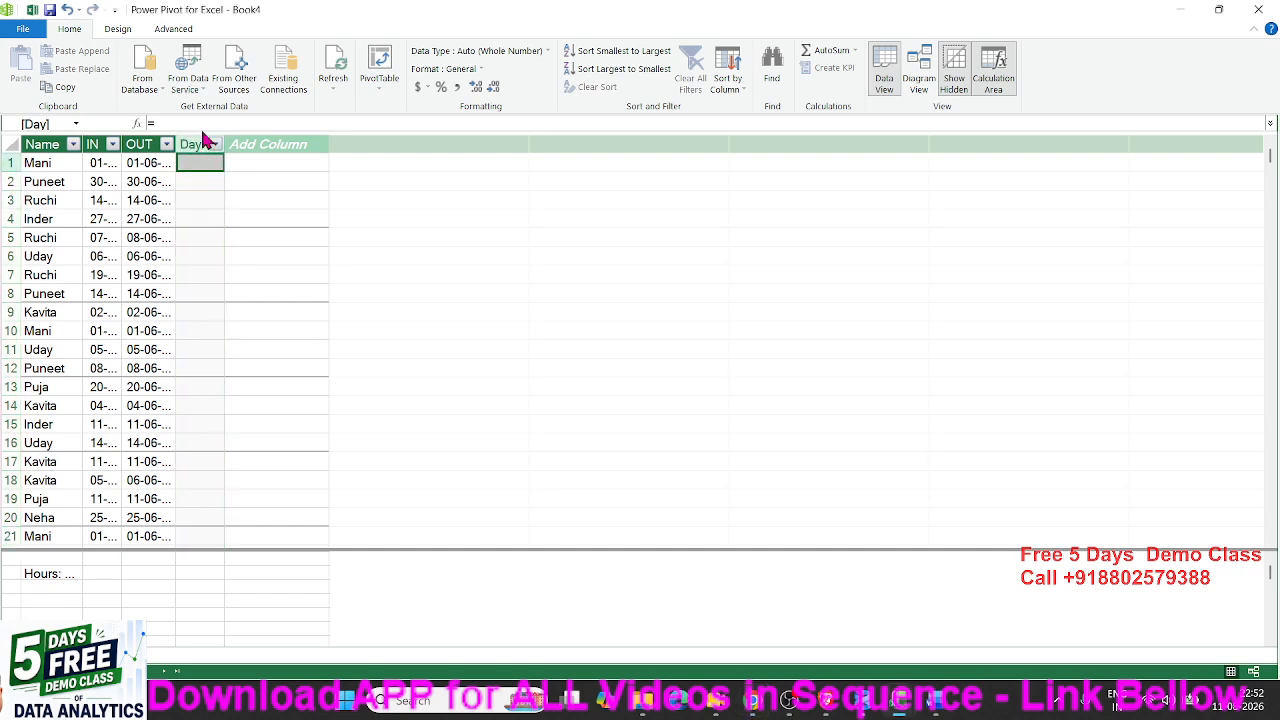
text(=DAY()
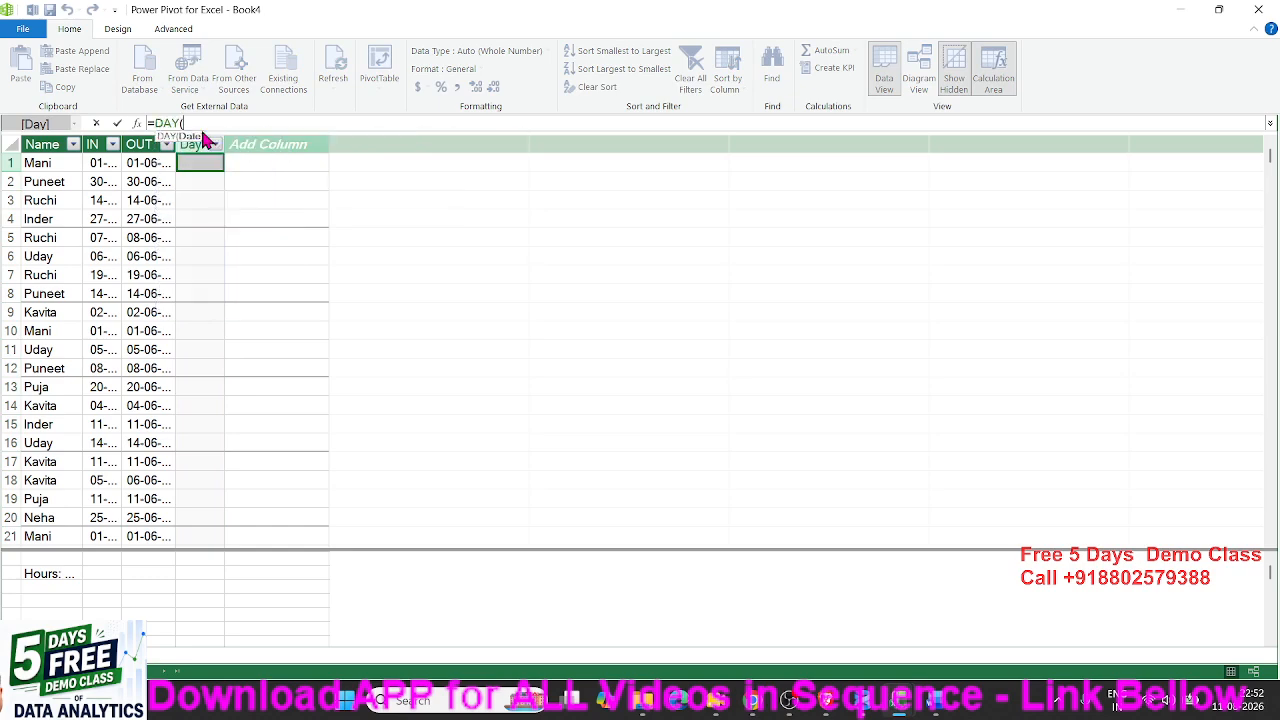
click(92, 160)
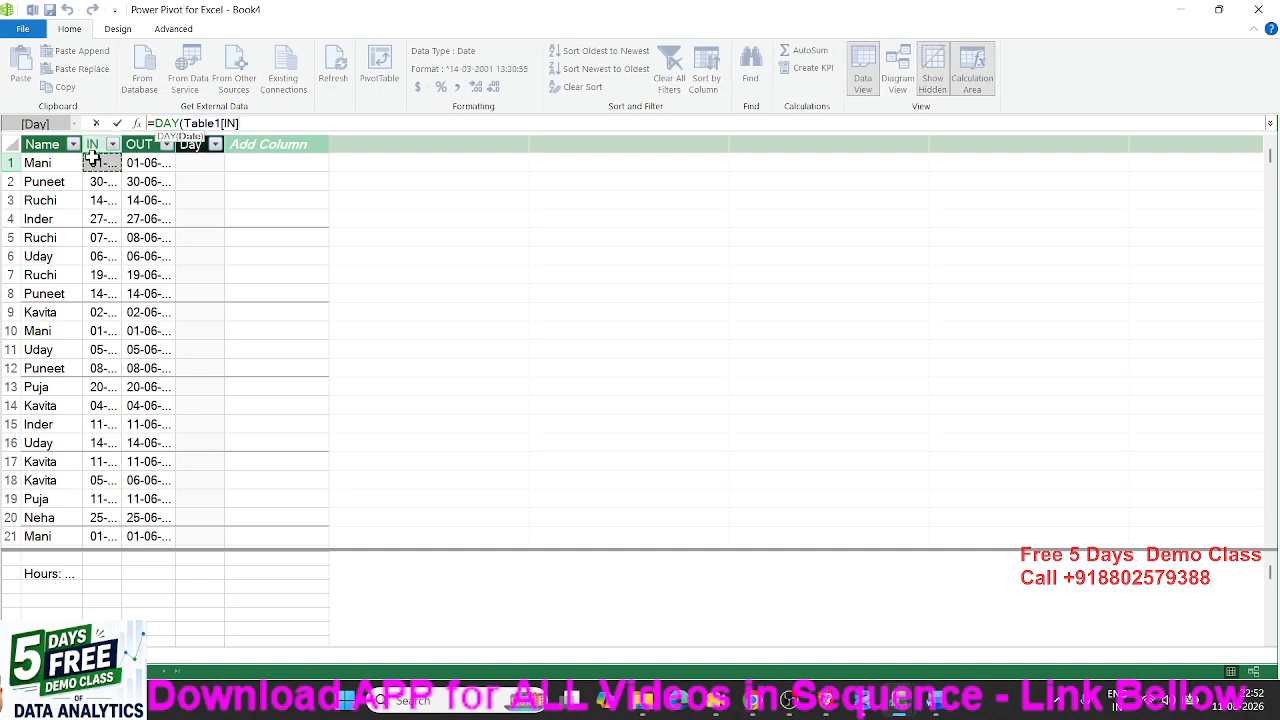
text())
key(Return)
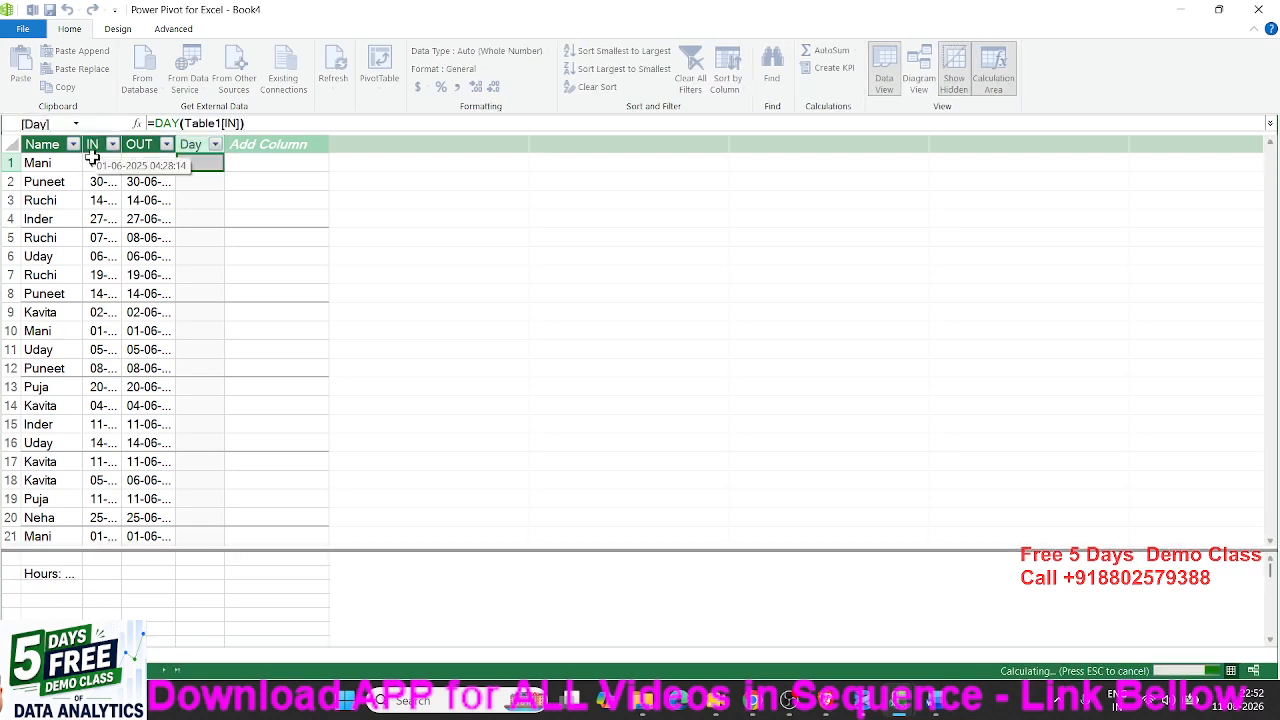
Create a measure with the formula =MIN([IN]) below the IN column in the calculation area.
click(58, 580)
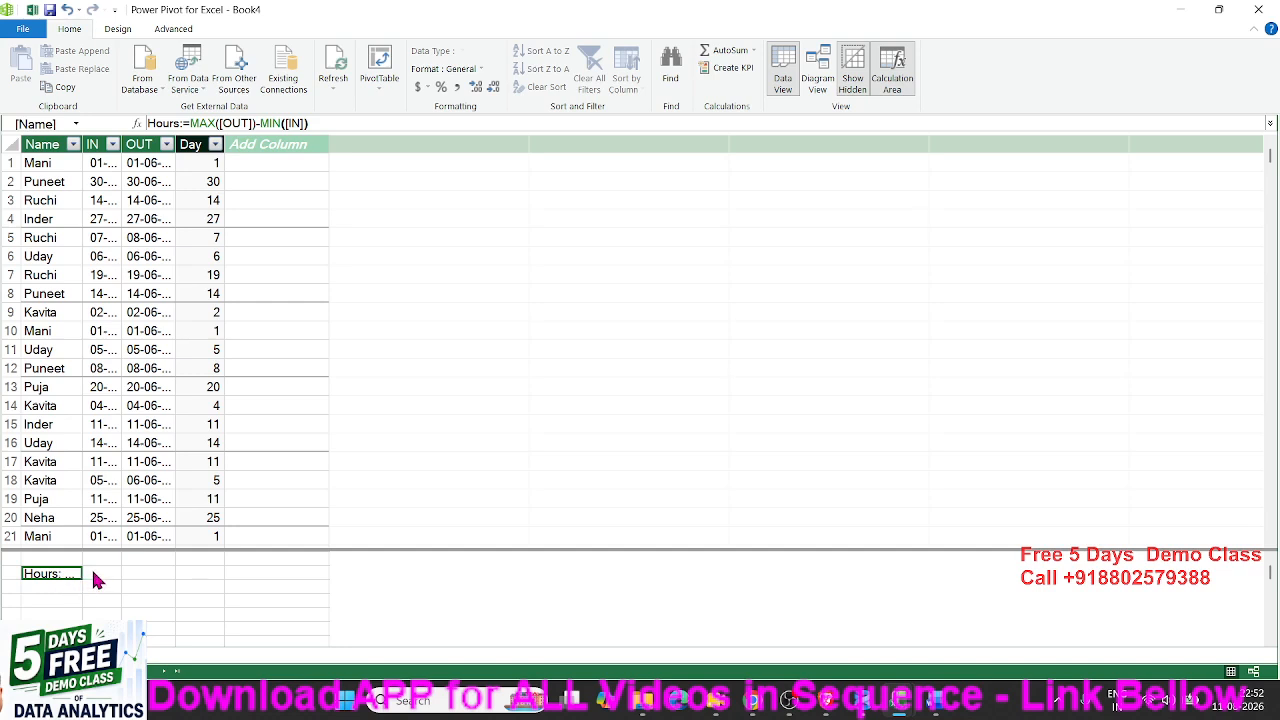
click(94, 574)
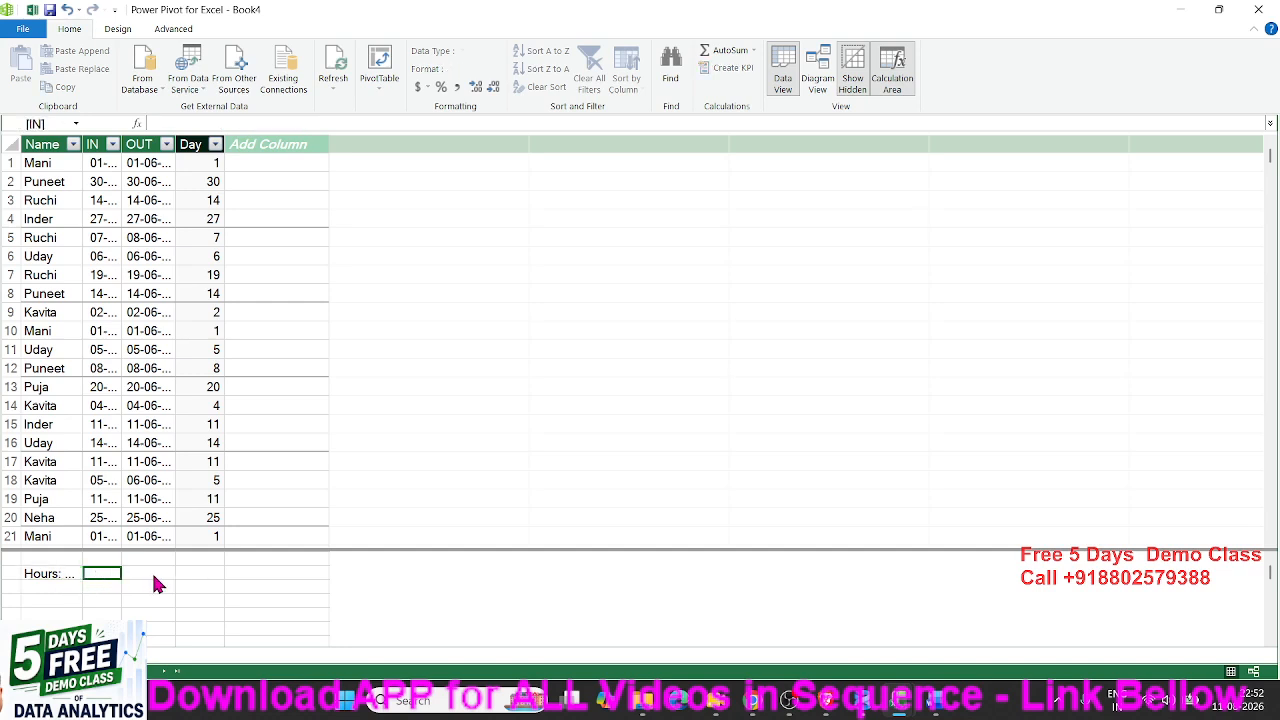
text(=min)
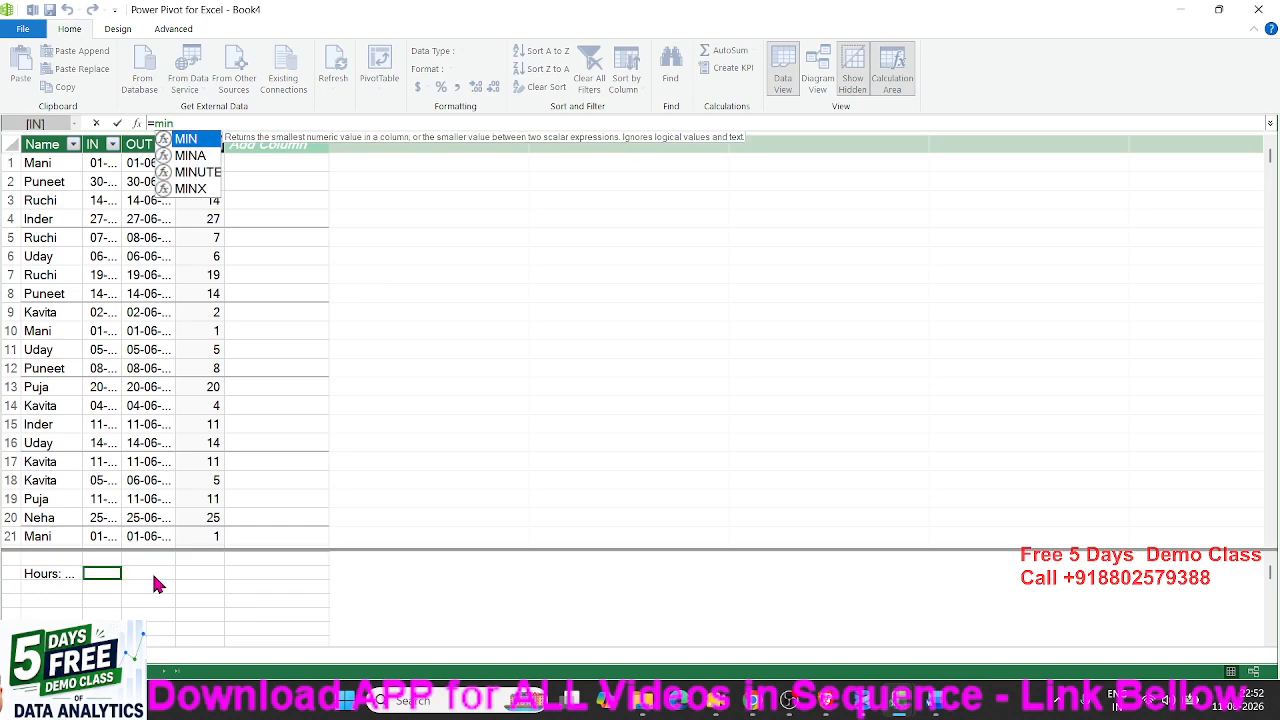
key(BackSpace)
key(BackSpace)
key(BackSpace)
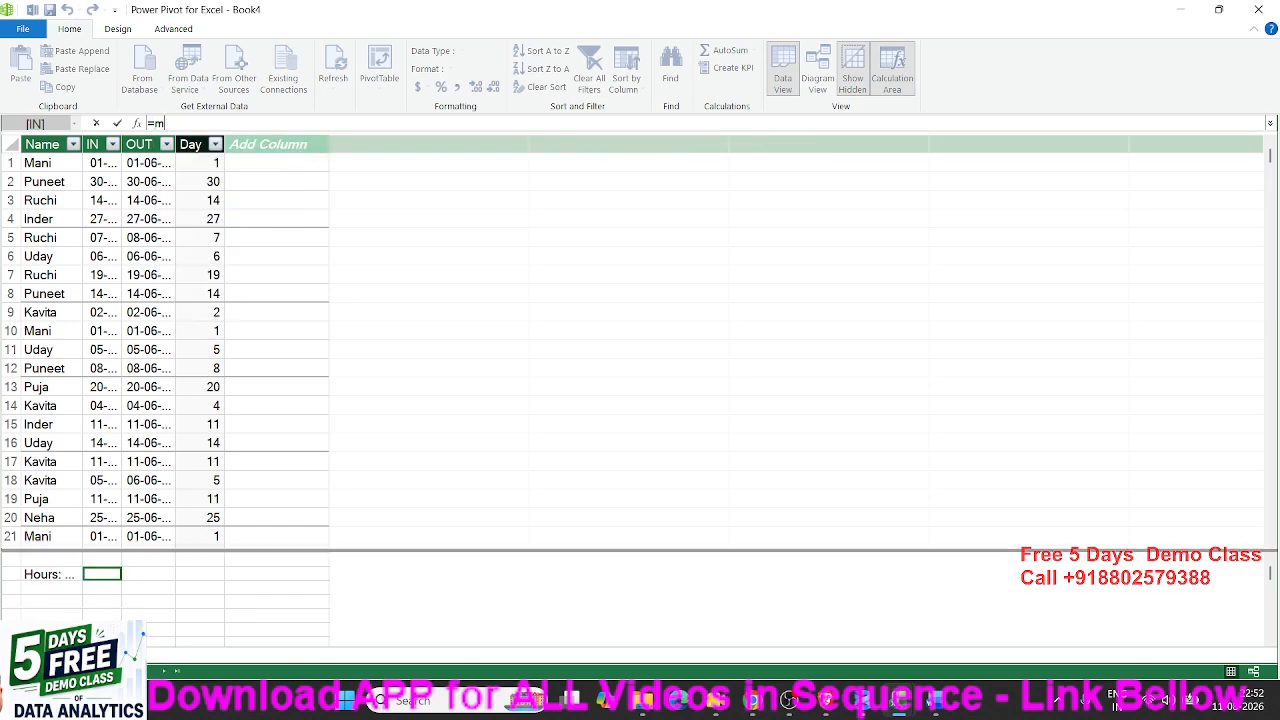
text(min)
key(Tab)
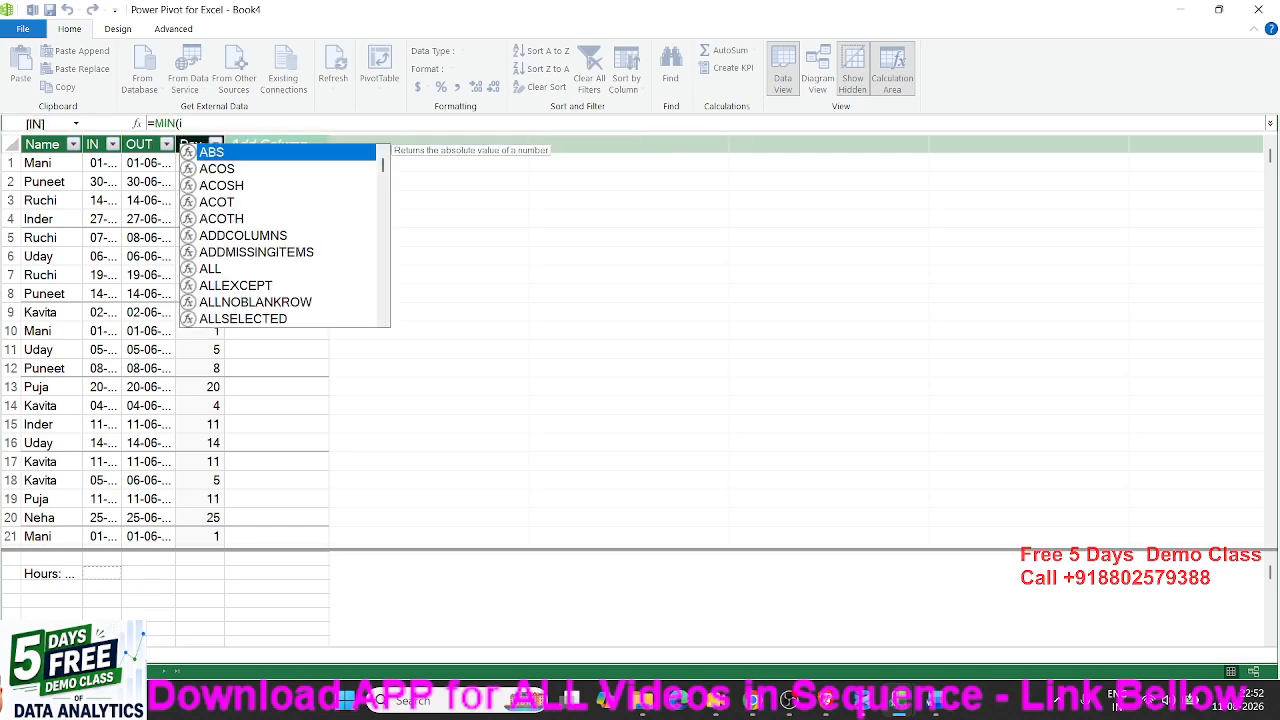
text([IN])
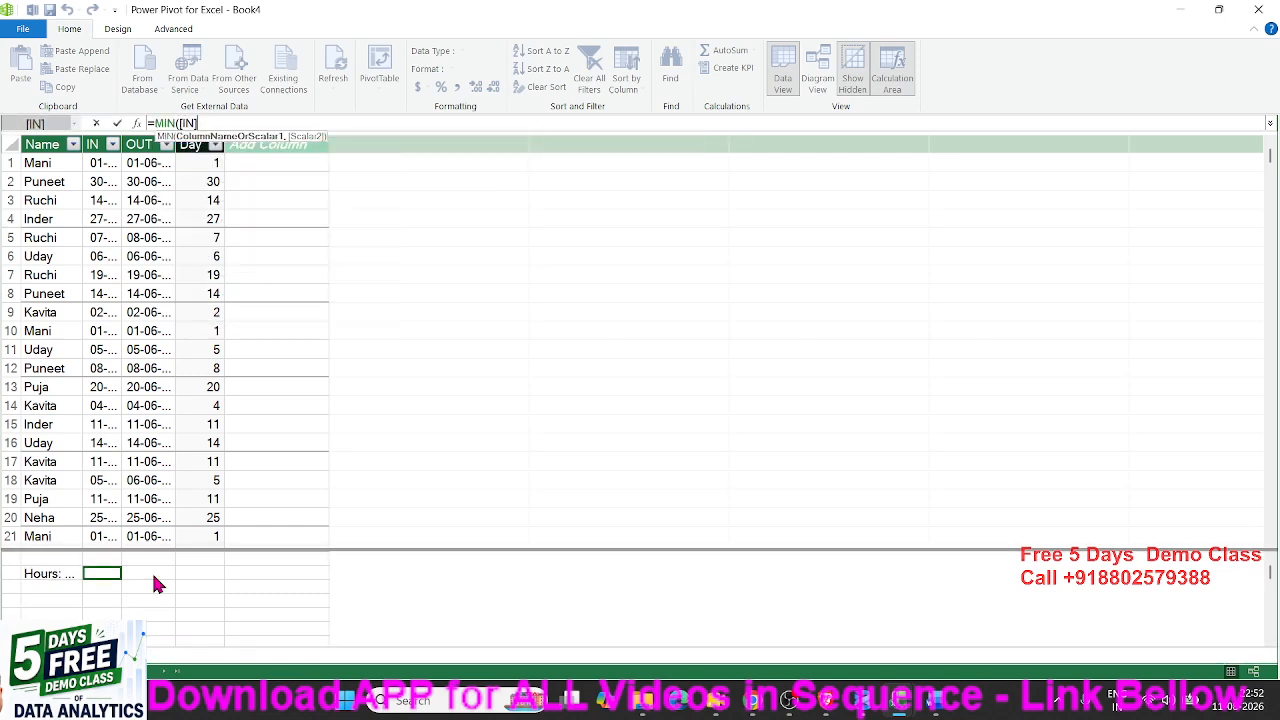
text())
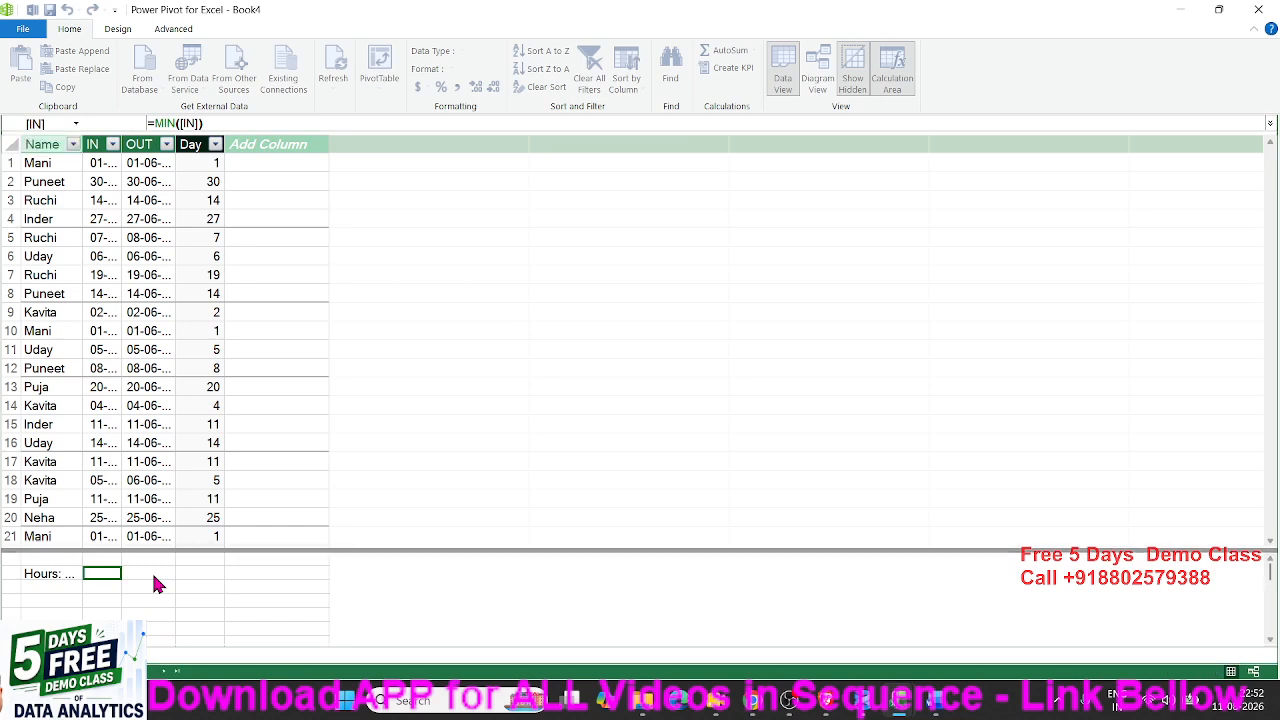
key(Return)
Rename the MIN([IN]) measure to In_time.
click(155, 580)
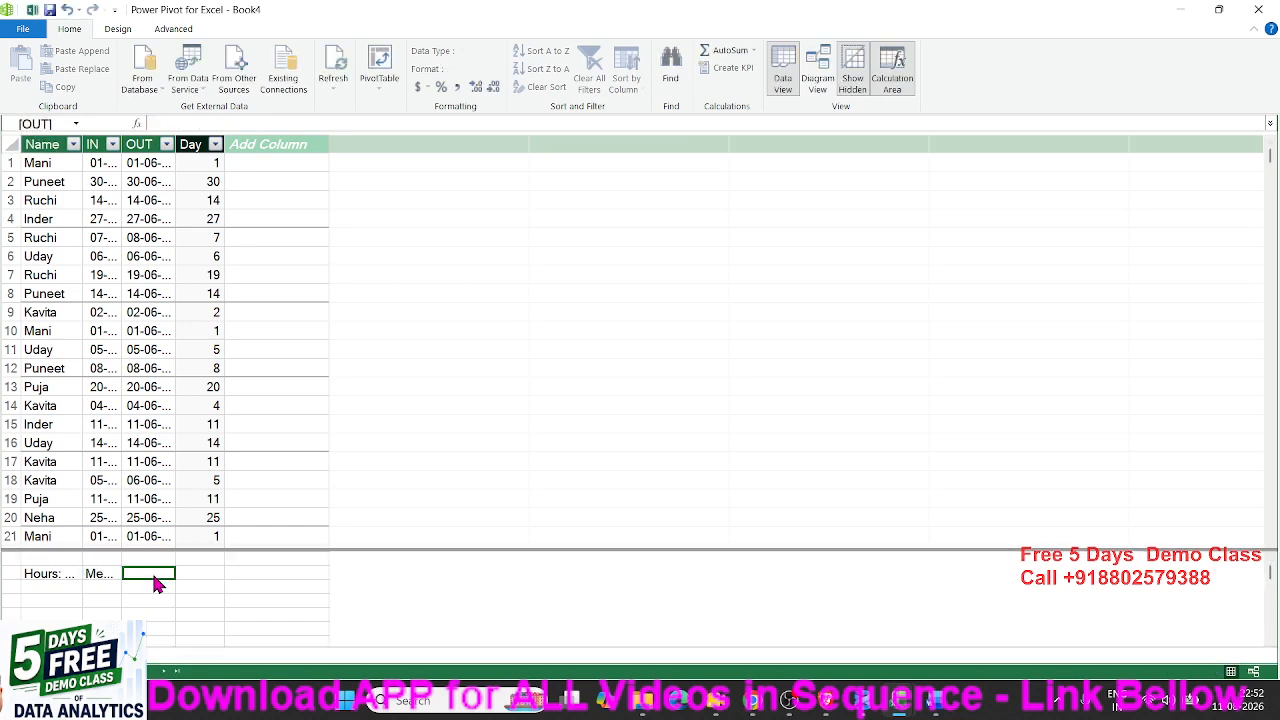
key(Left)
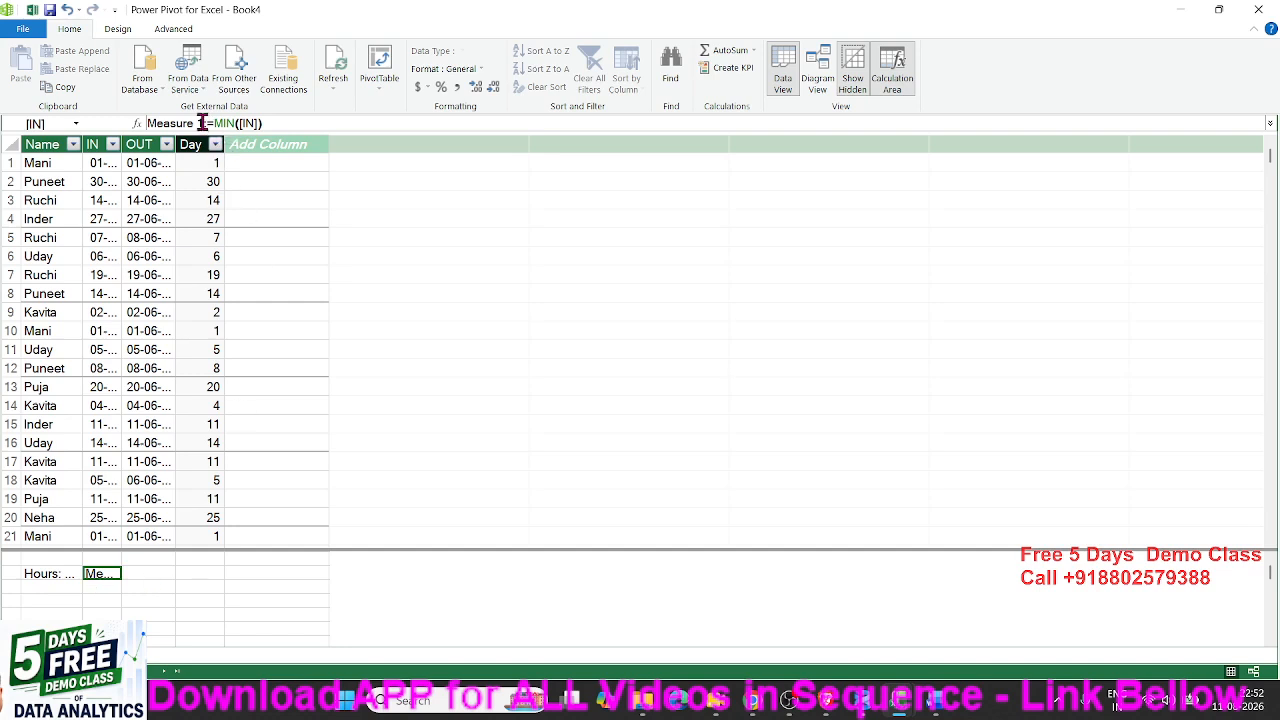
drag(205, 123, 90, 120)
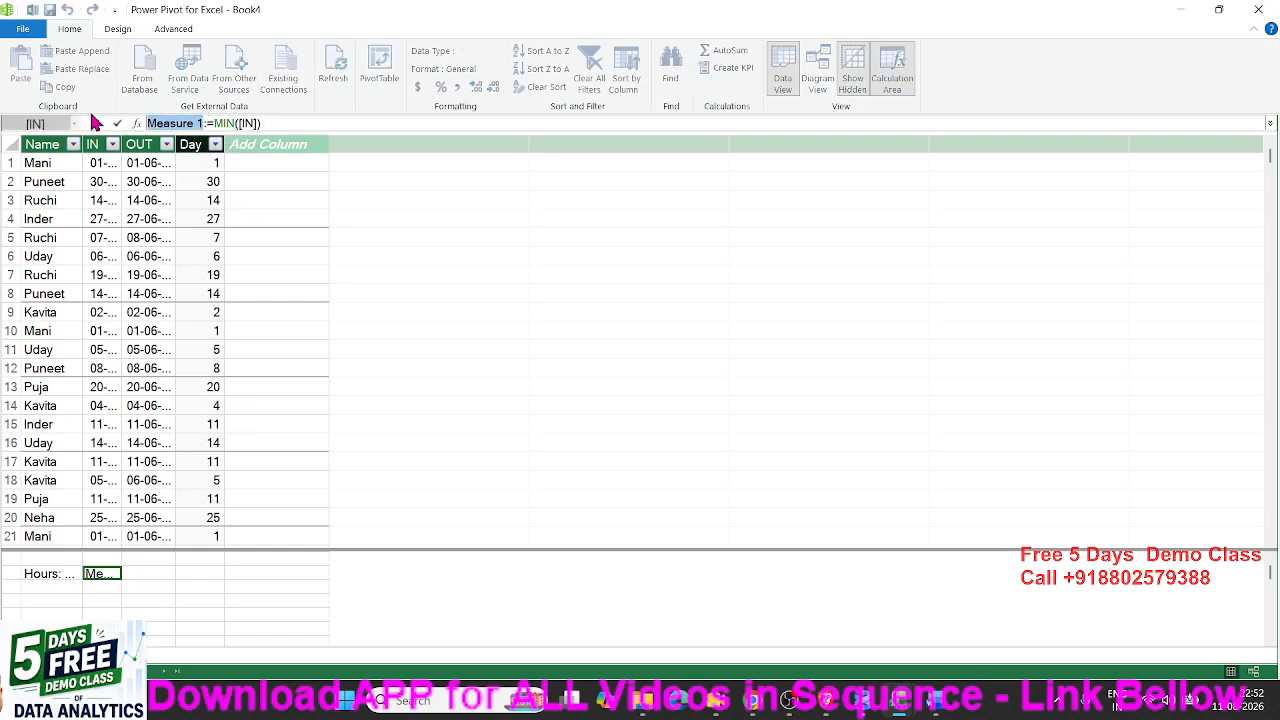
key(BackSpace)
text(In)
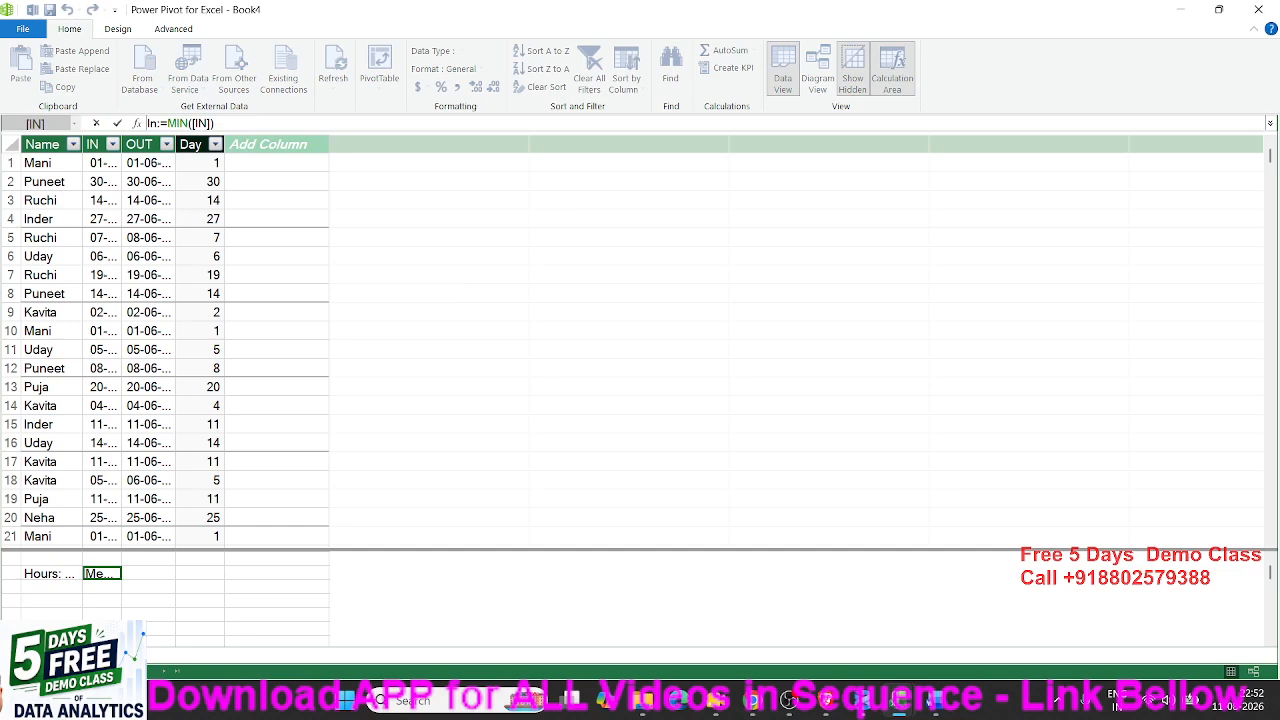
text( time)
key(Return)
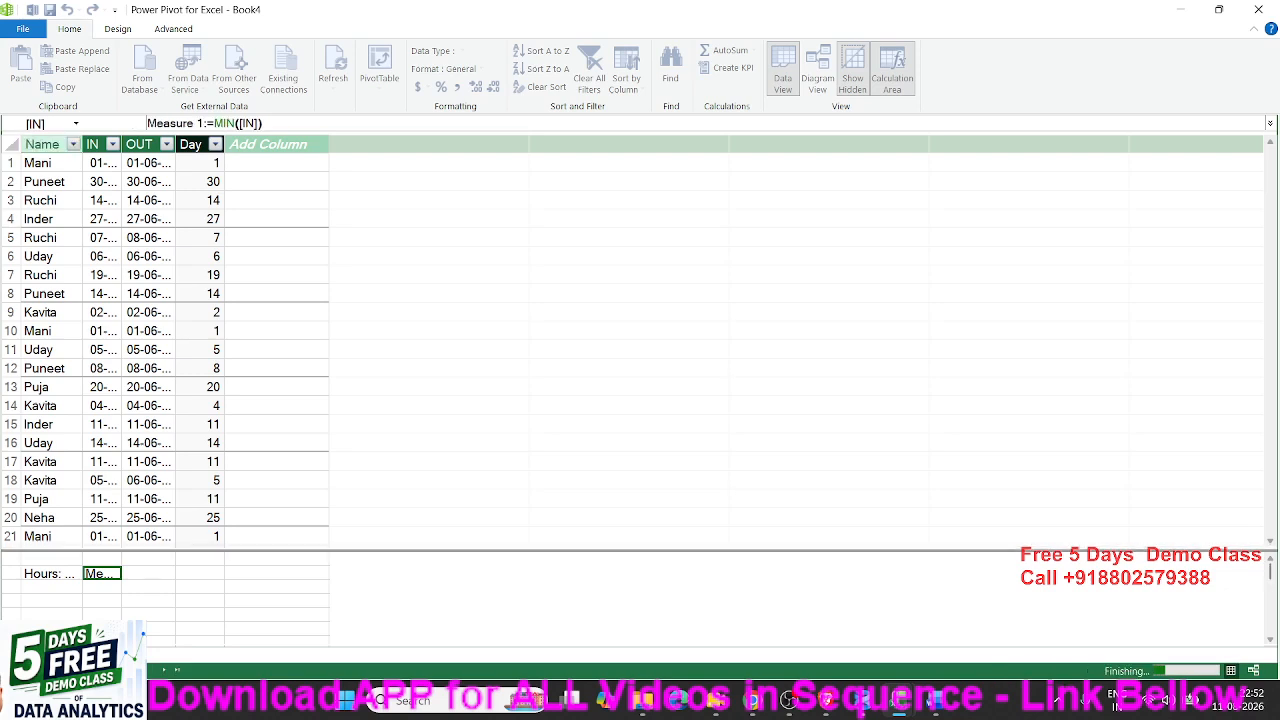
Create a measure with the formula =MAX([OUT]) below the OUT column in the calculation area.
key(Right)
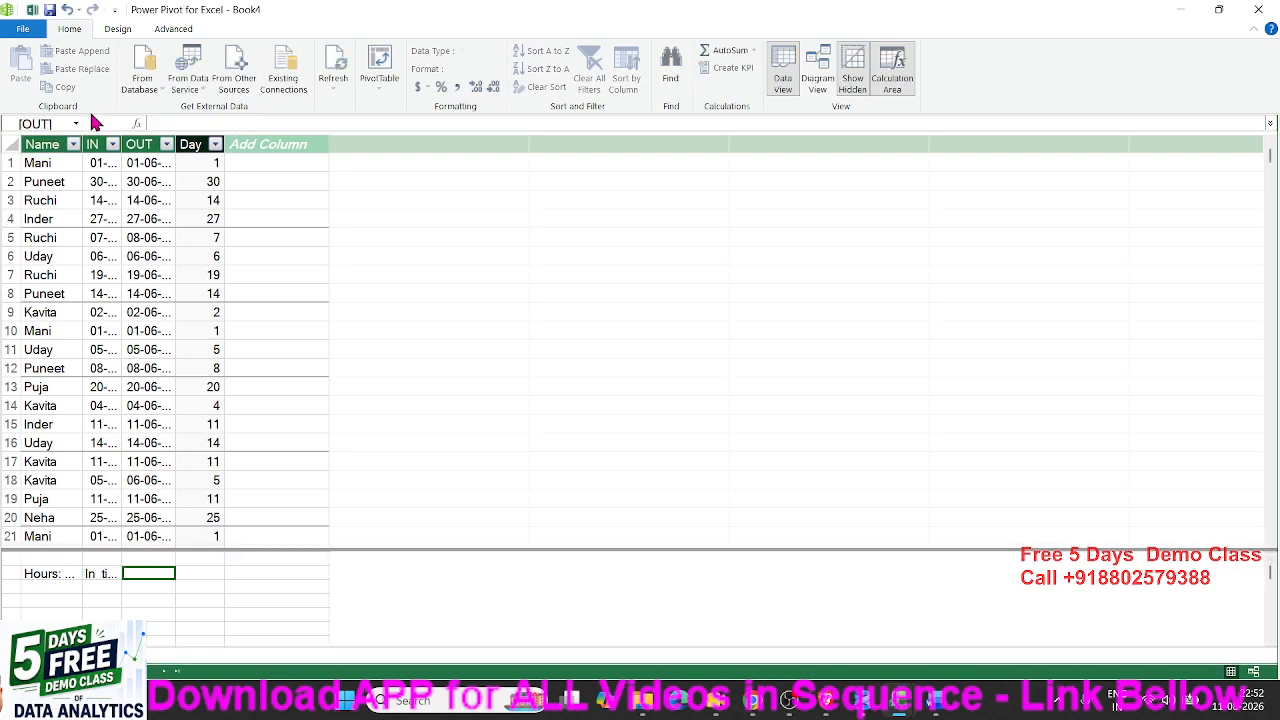
text(=MAX()
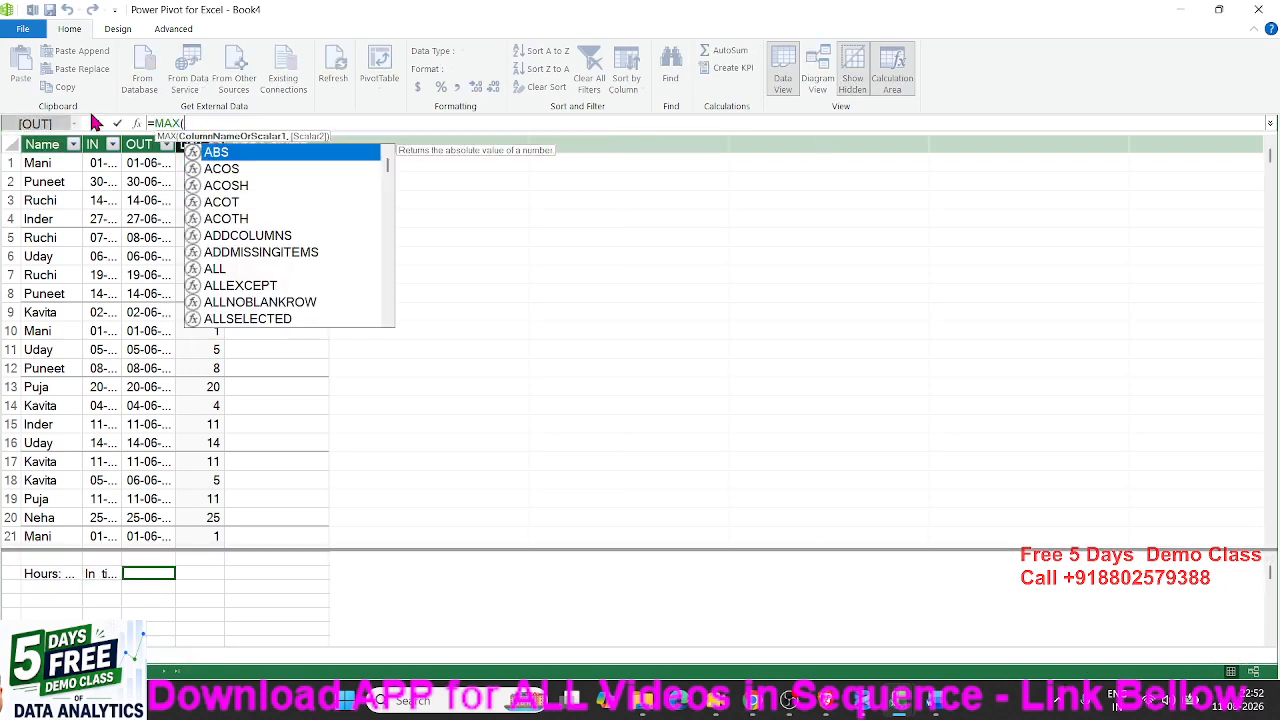
text(ou)
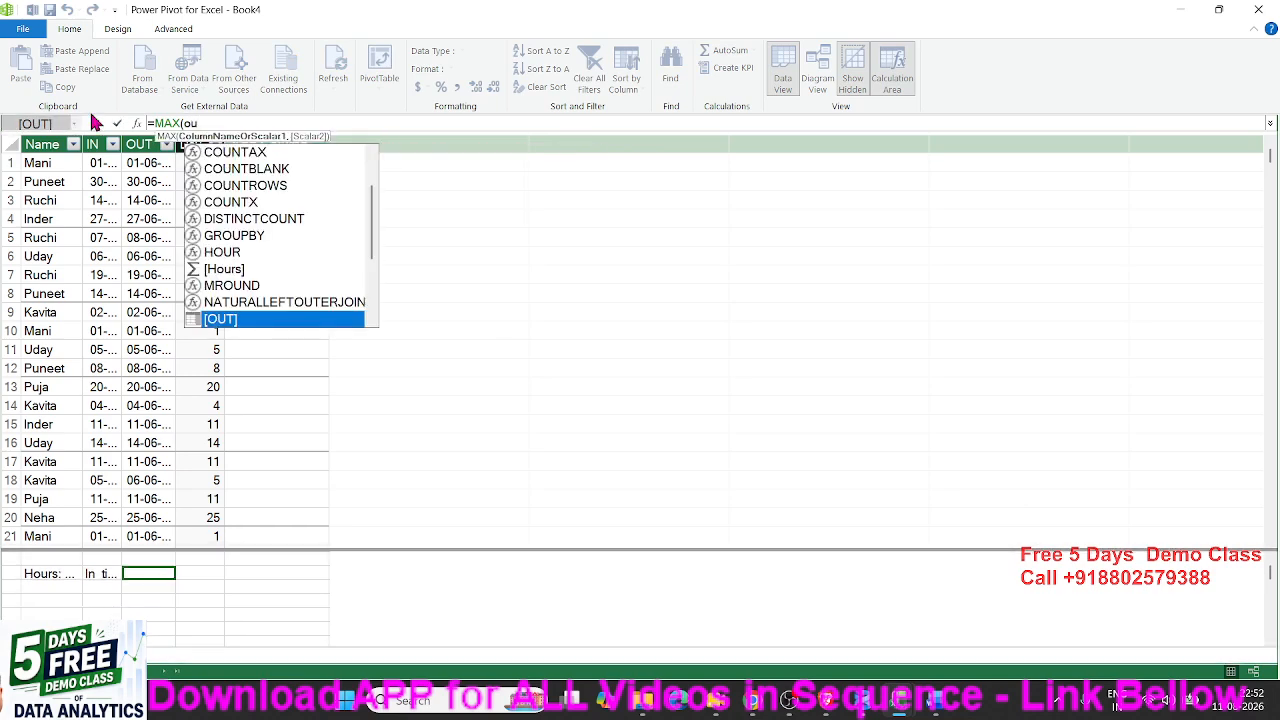
key(Tab)
text())
key(Return)
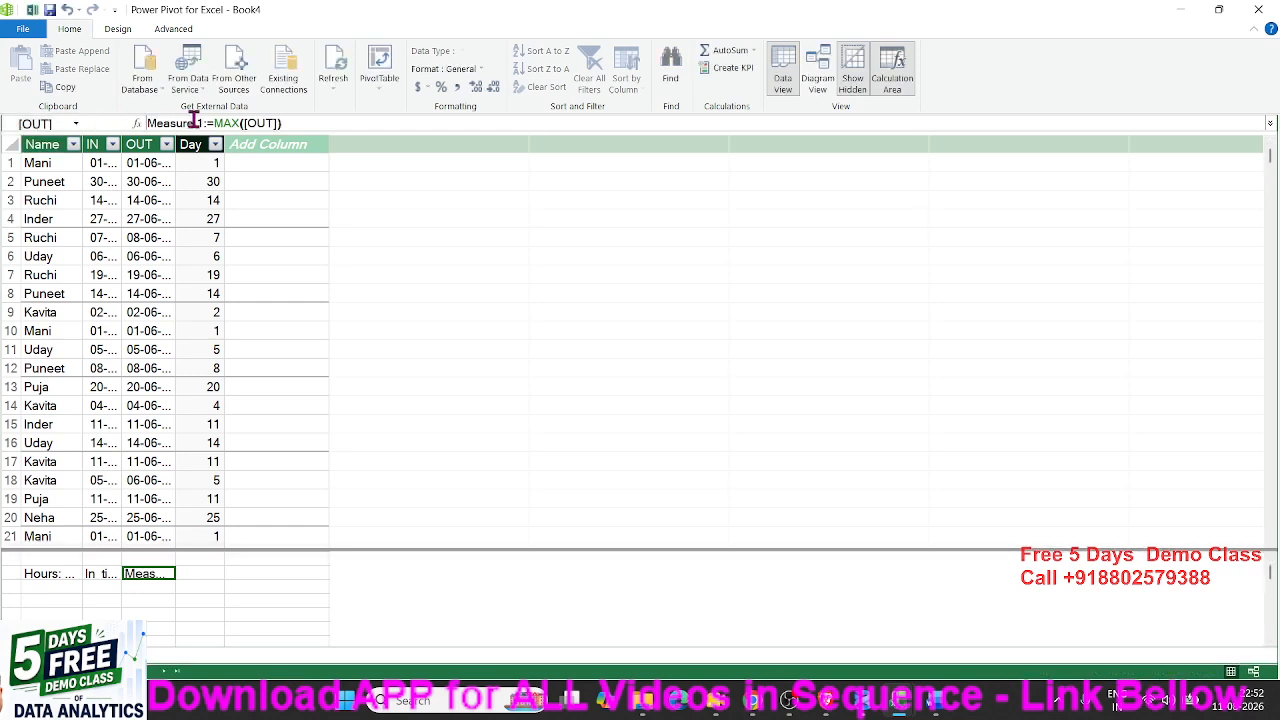
Rename the MAX([OUT]) measure to Out_Time.
drag(201, 123, 93, 117)
key(BackSpace)
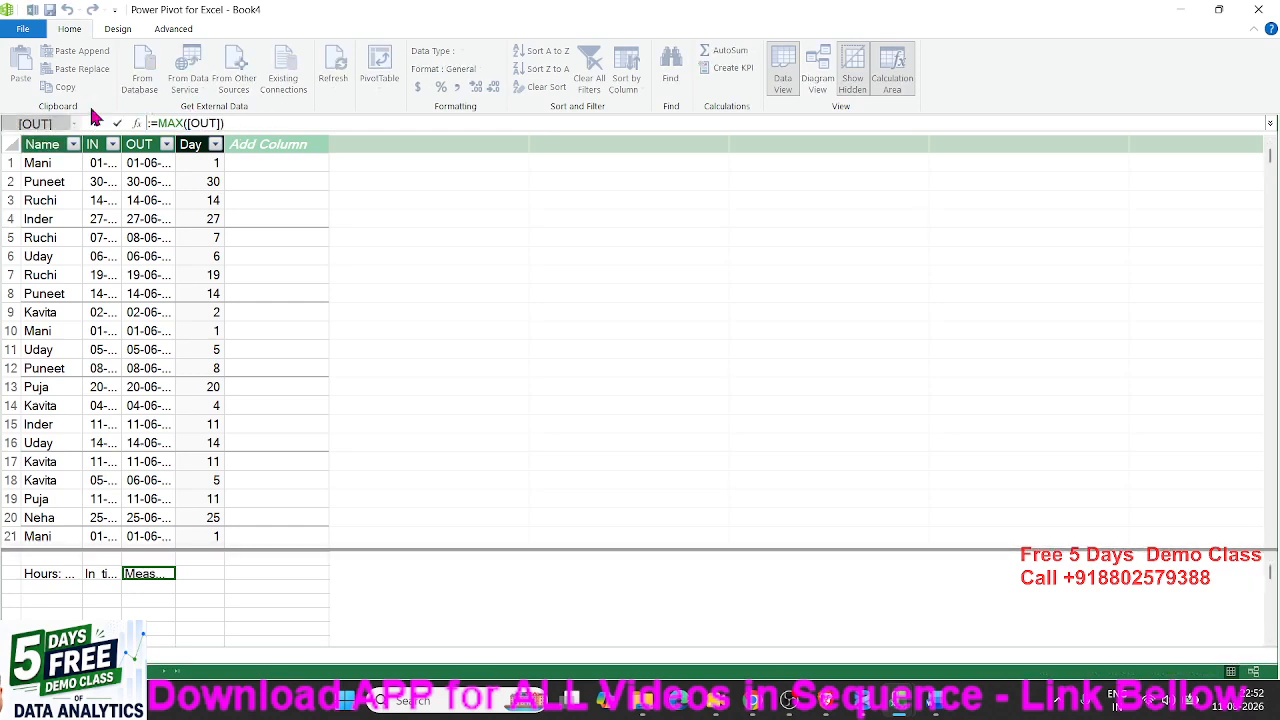
text(Out  Time)
key(Return)
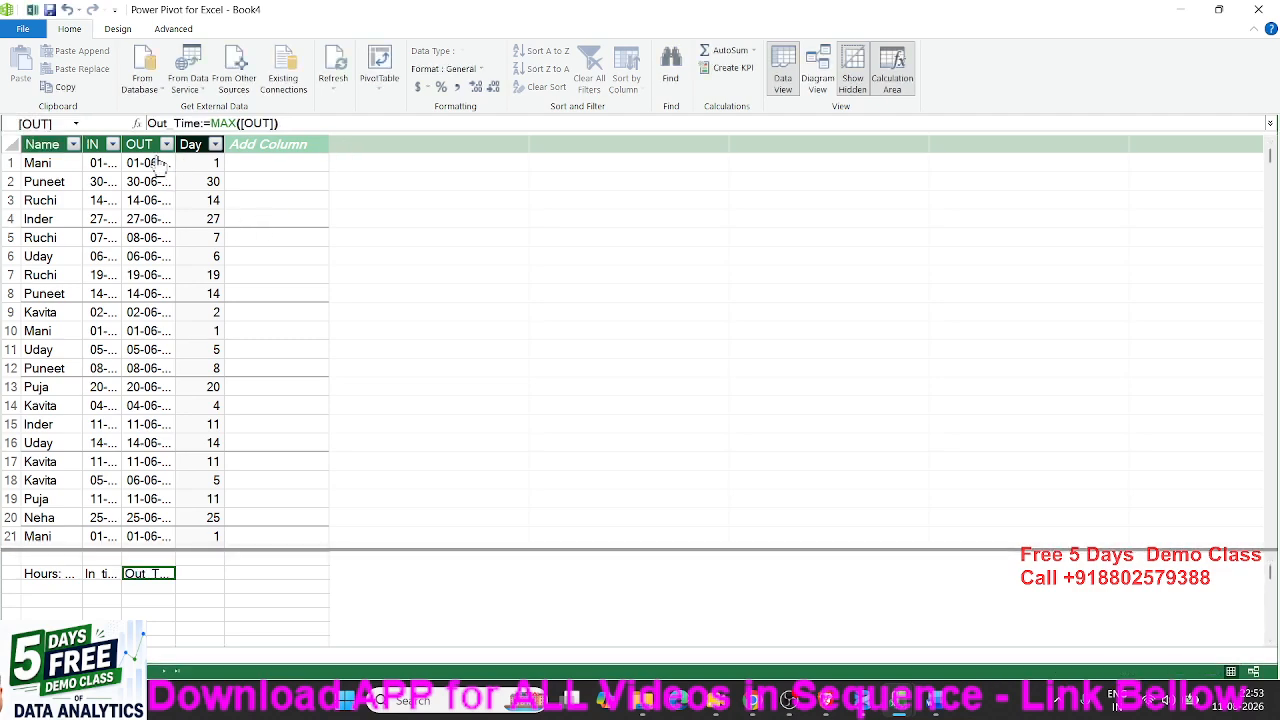
Insert a PivotTable on a new worksheet with Name in rows, Day in columns and the In_time measure as values.
click(372, 72)
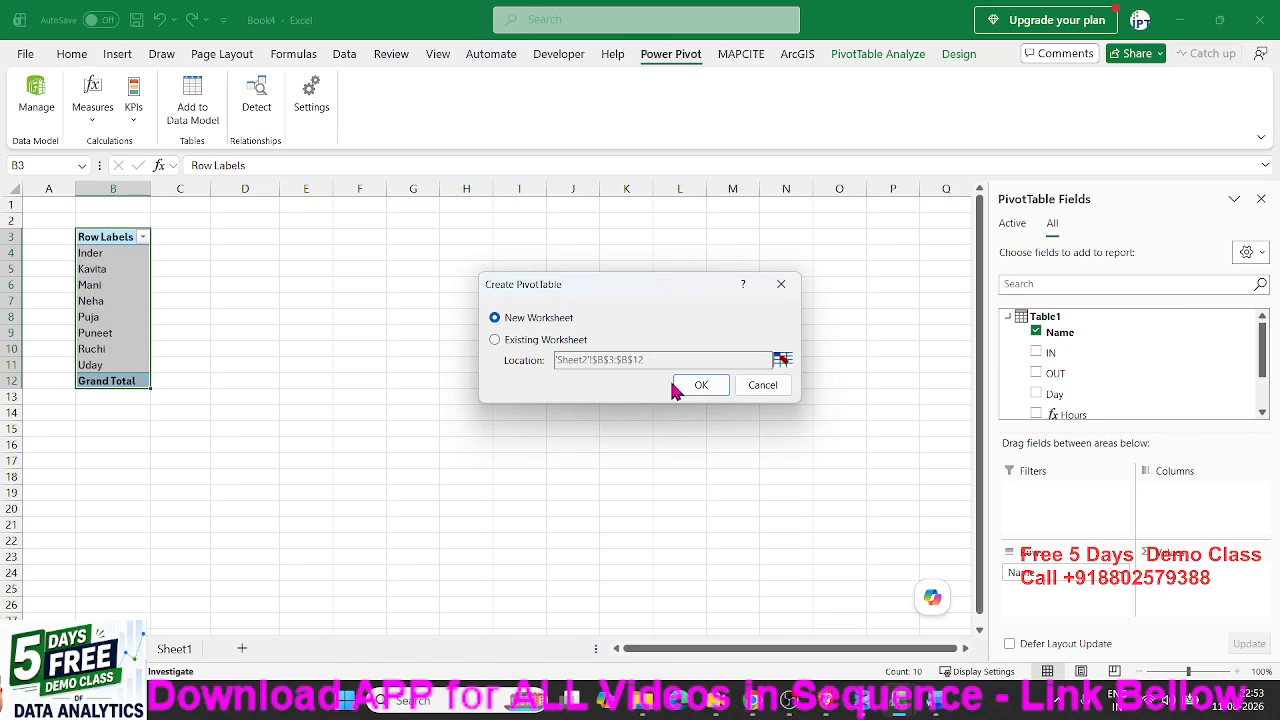
click(688, 388)
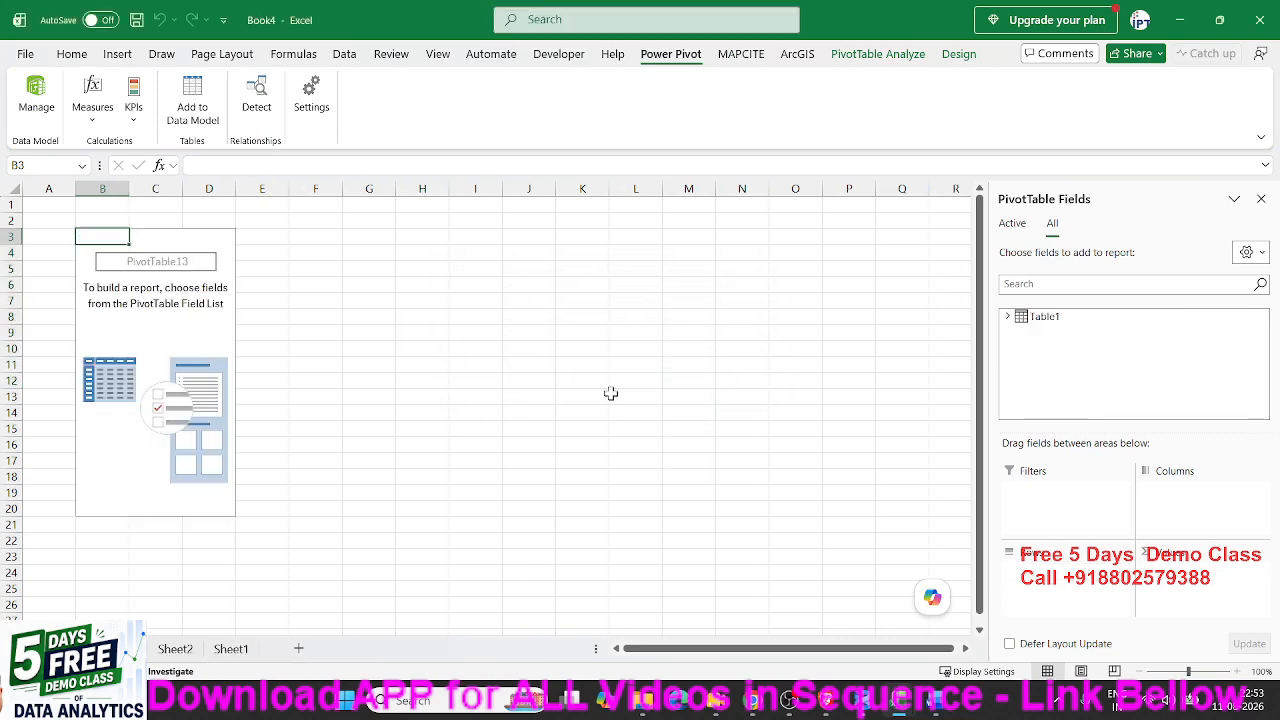
click(1007, 316)
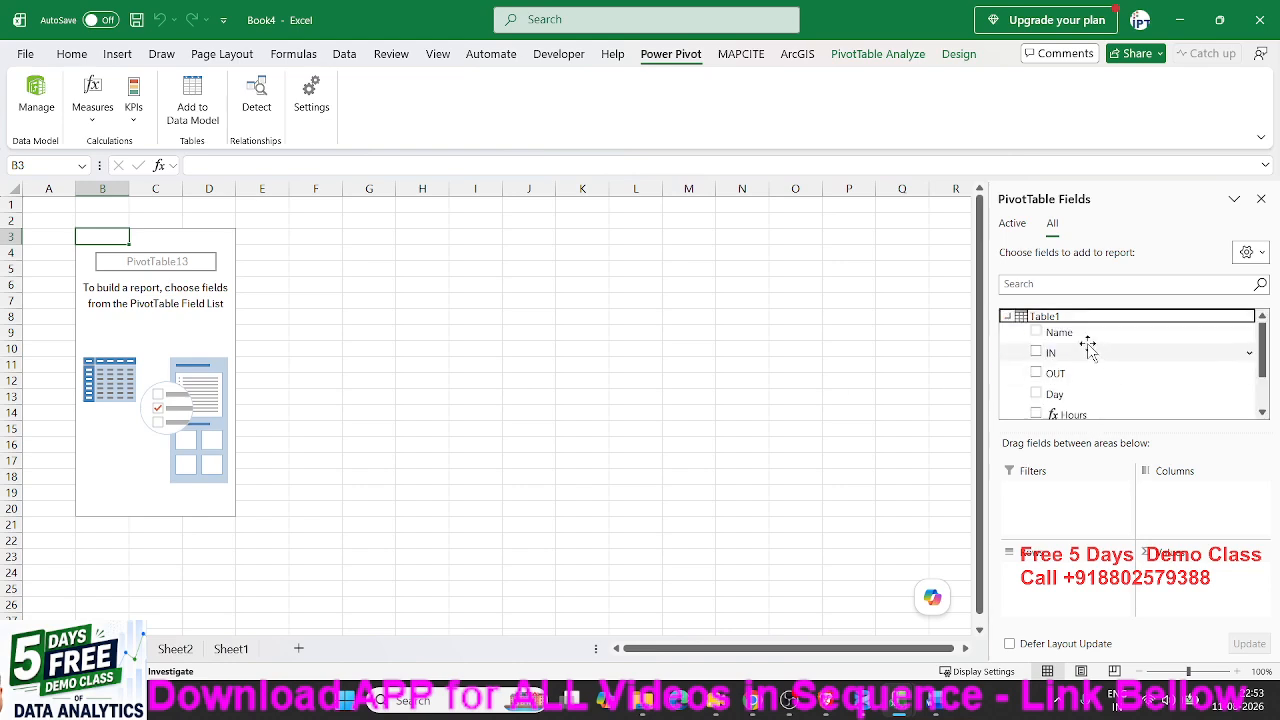
drag(1089, 336, 1048, 576)
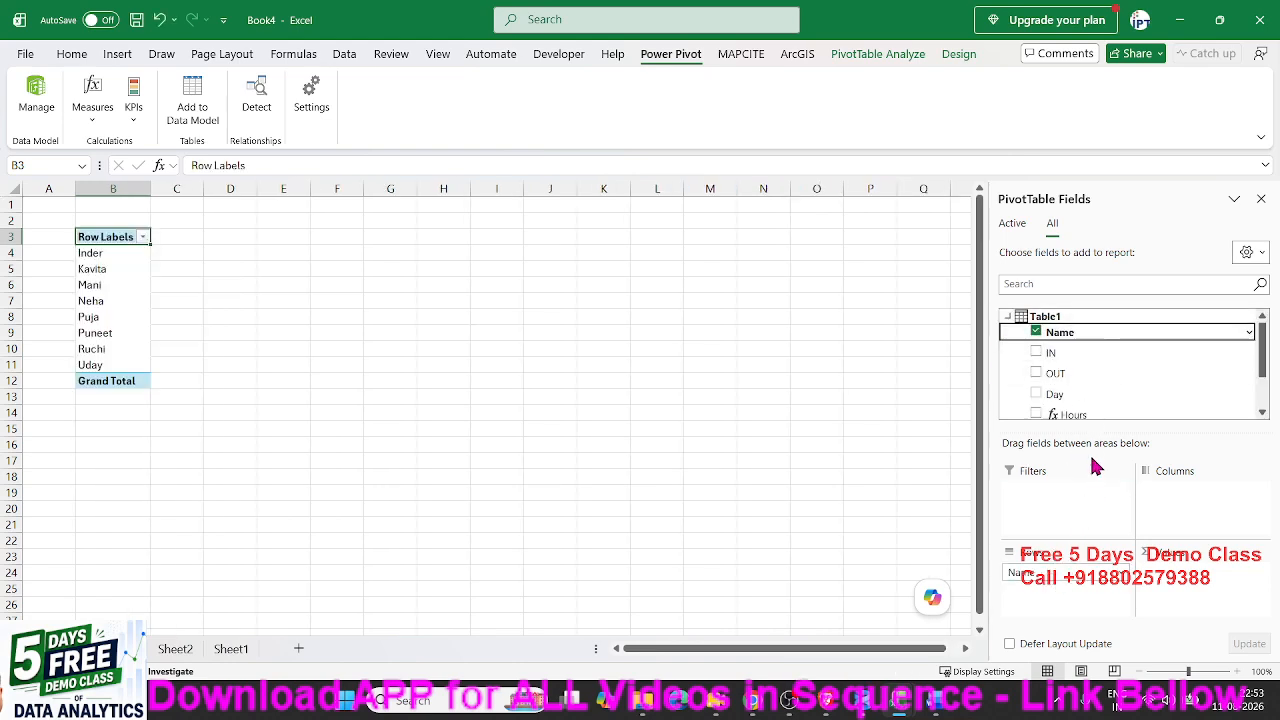
drag(1090, 402, 1170, 507)
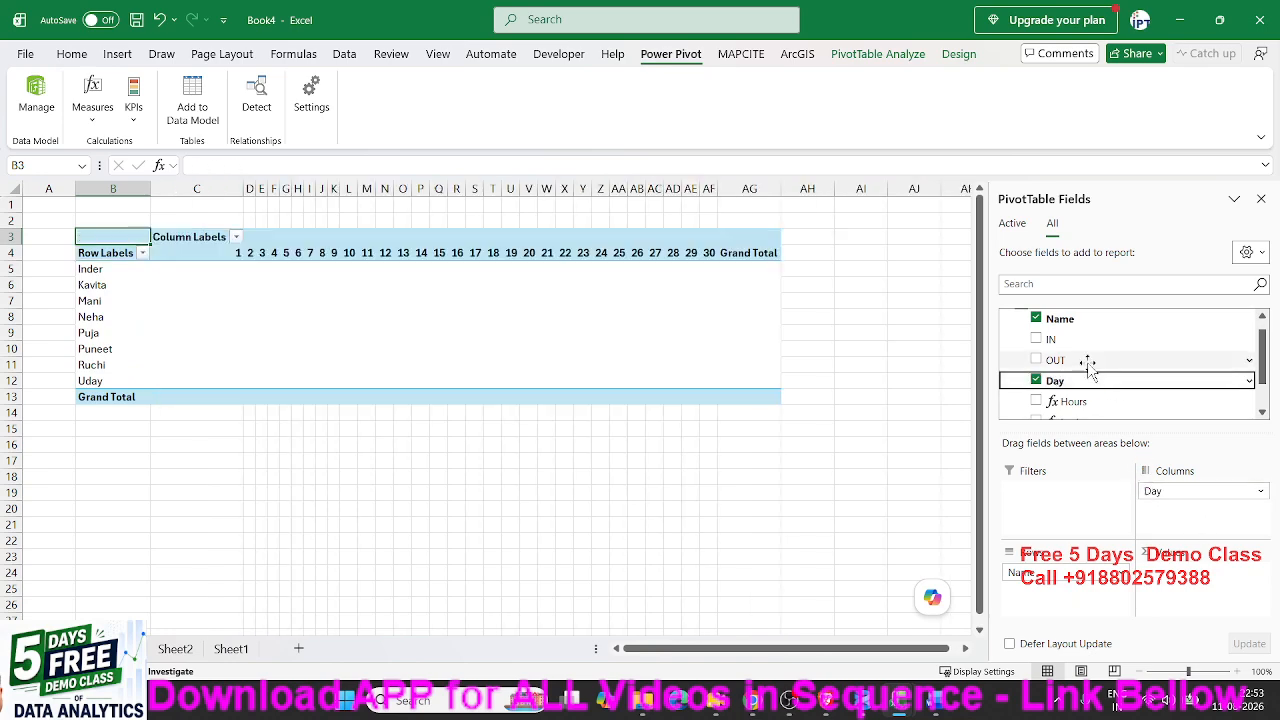
drag(1263, 371, 1262, 397)
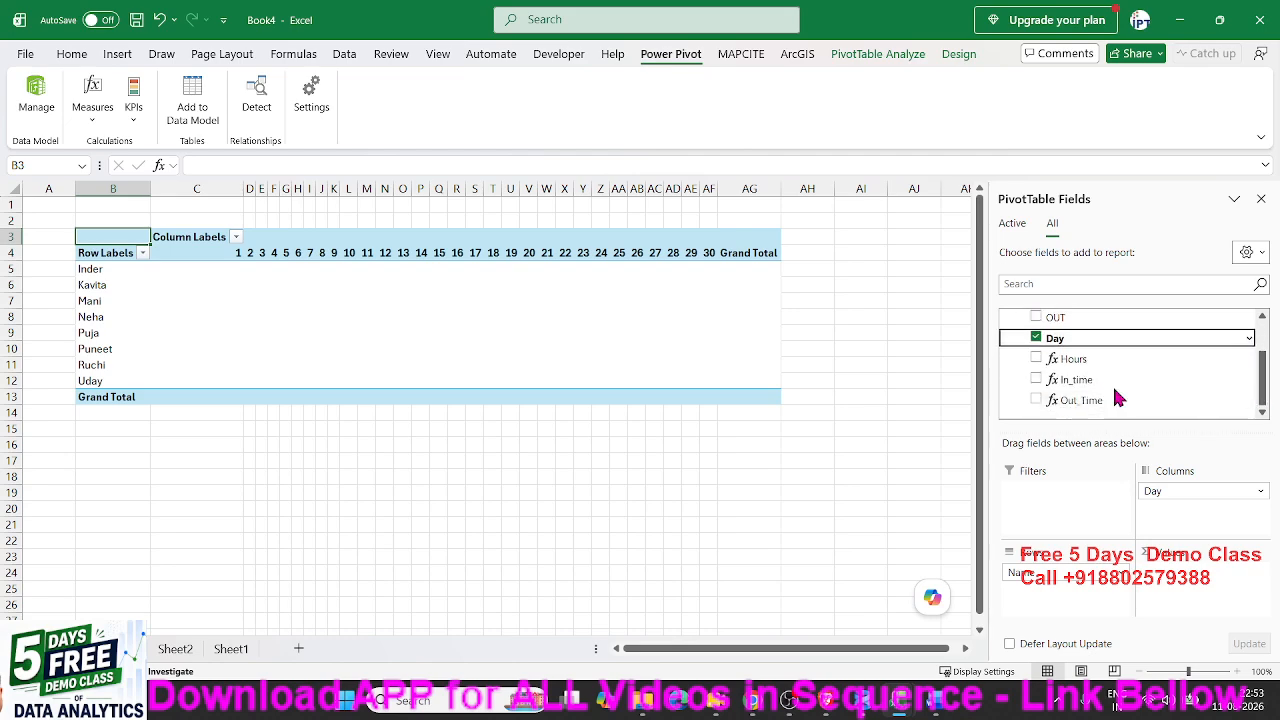
drag(1110, 380, 1202, 590)
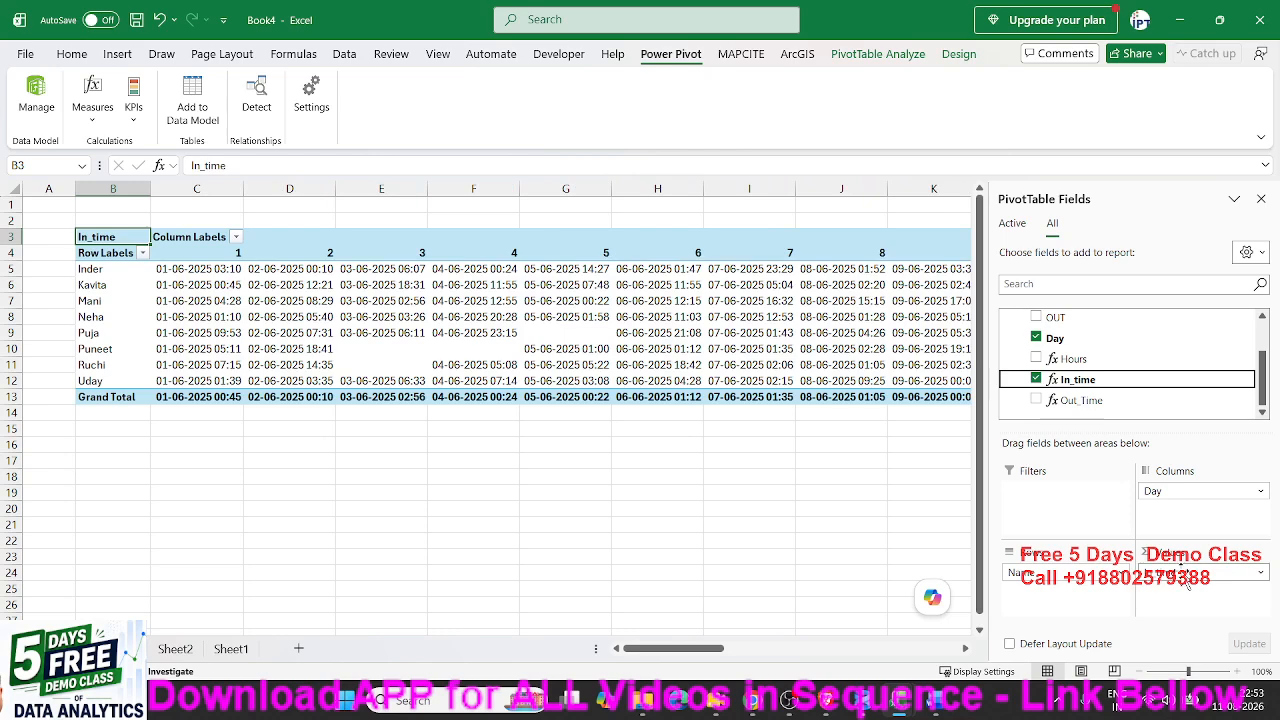
Try to apply the 1:30 PM time format to the In_time field through its value field settings.
click(1205, 580)
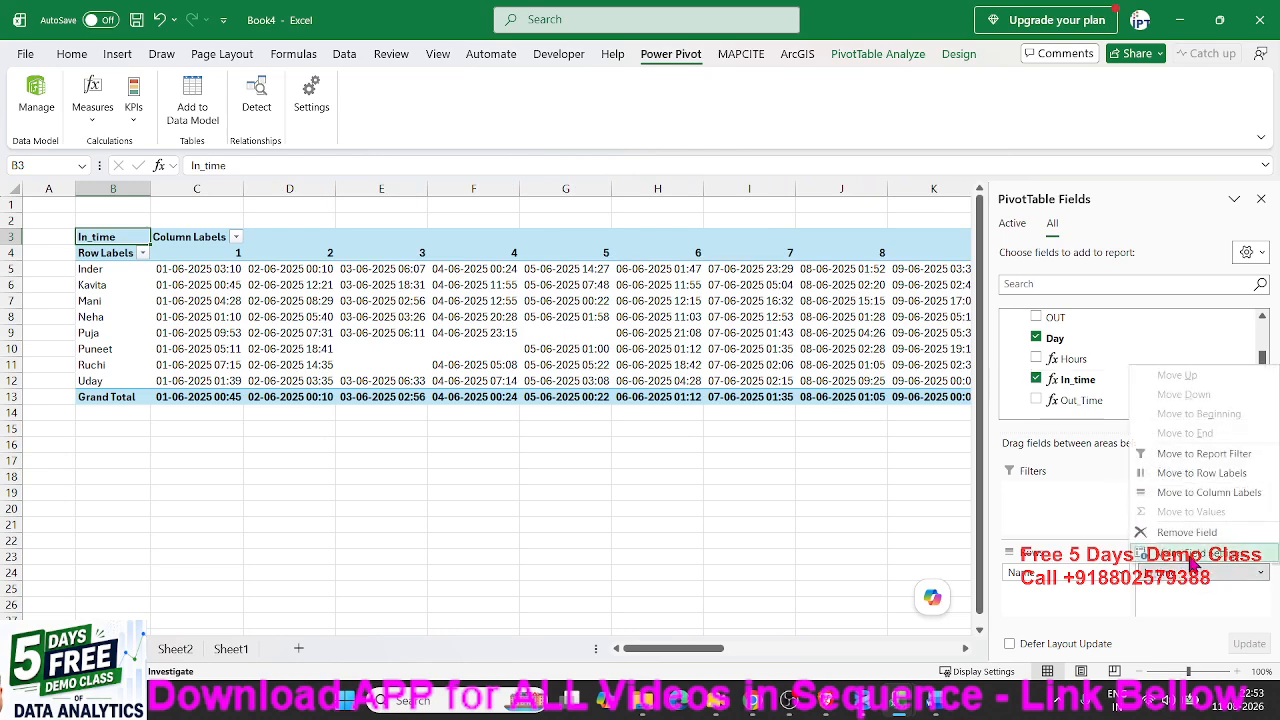
click(1196, 562)
click(510, 506)
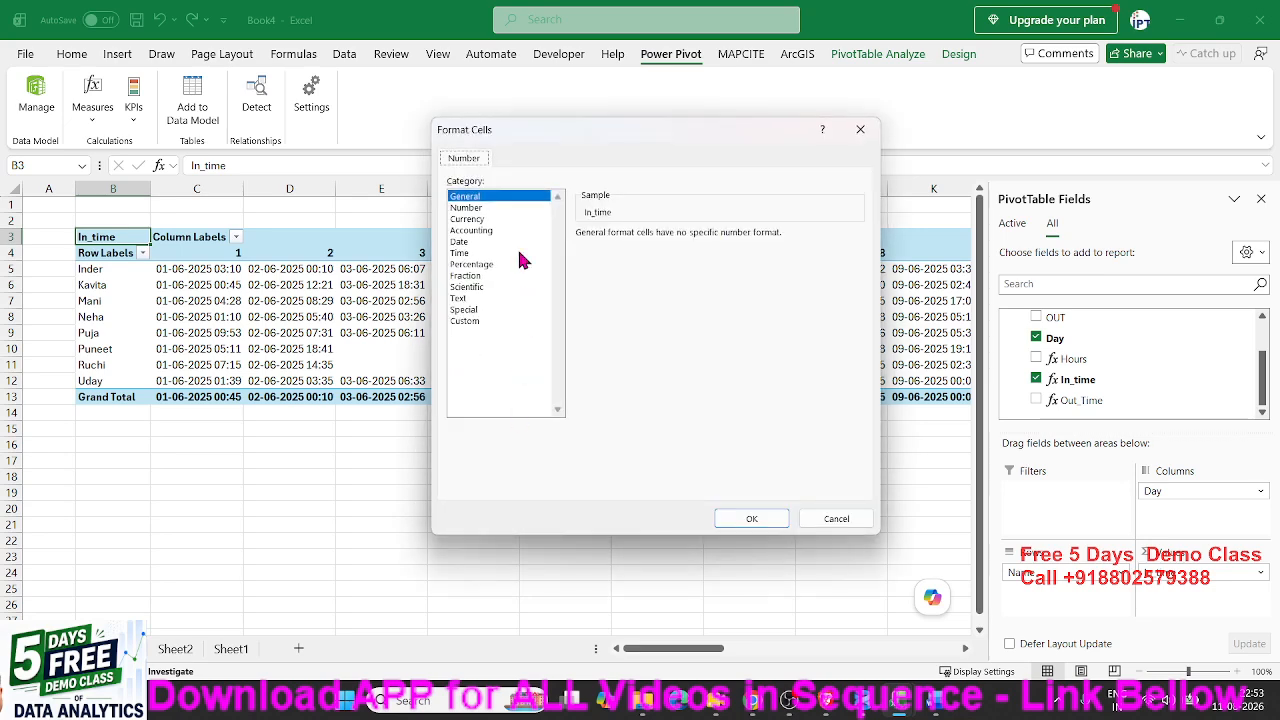
click(485, 254)
click(603, 283)
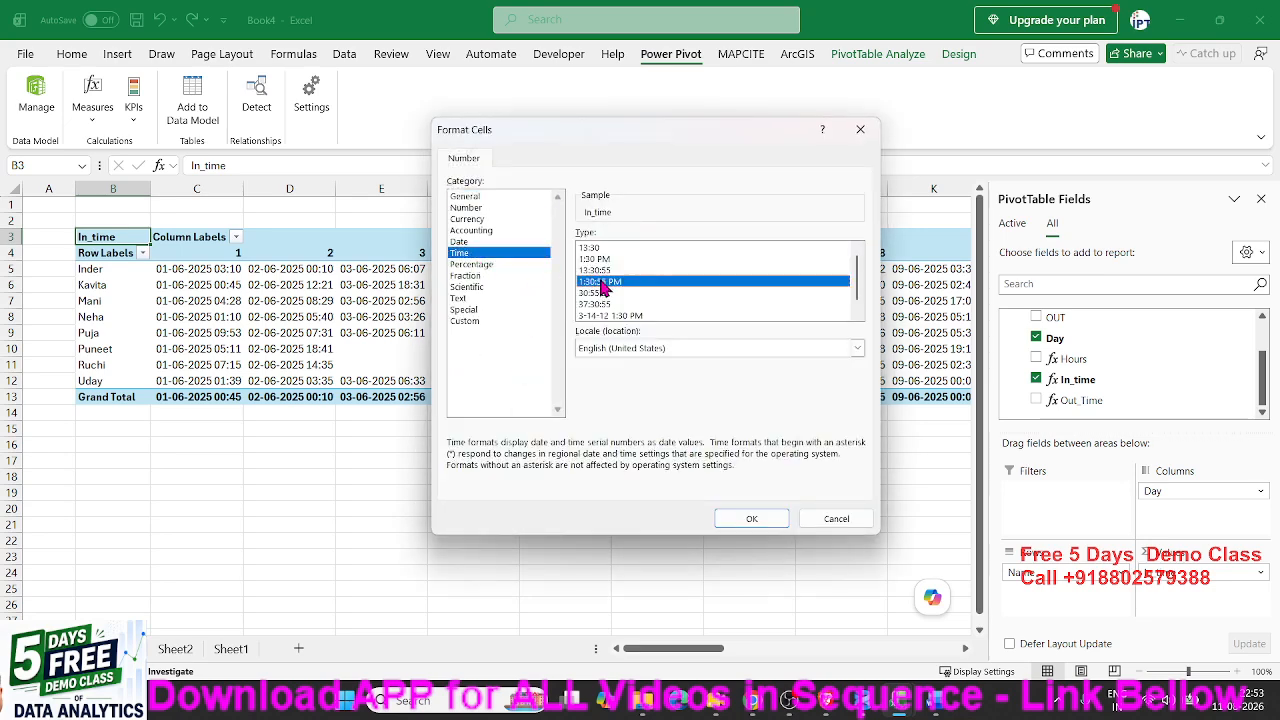
click(604, 260)
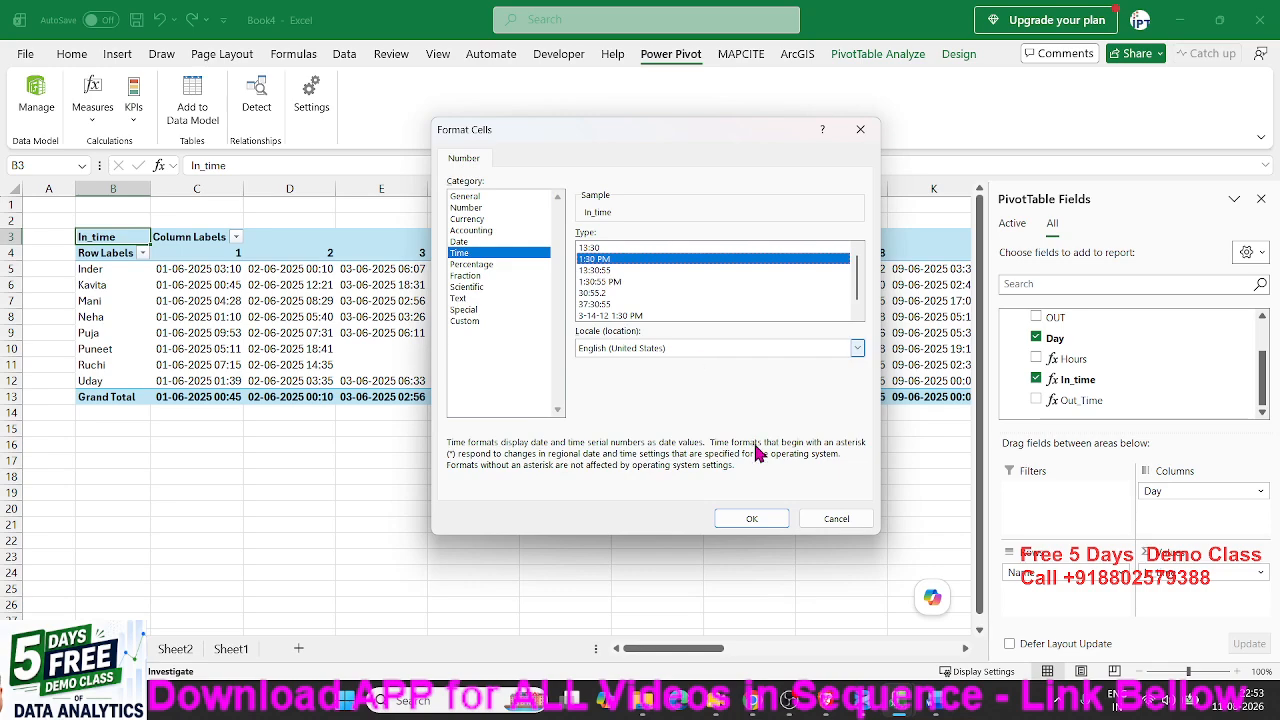
click(752, 518)
click(788, 507)
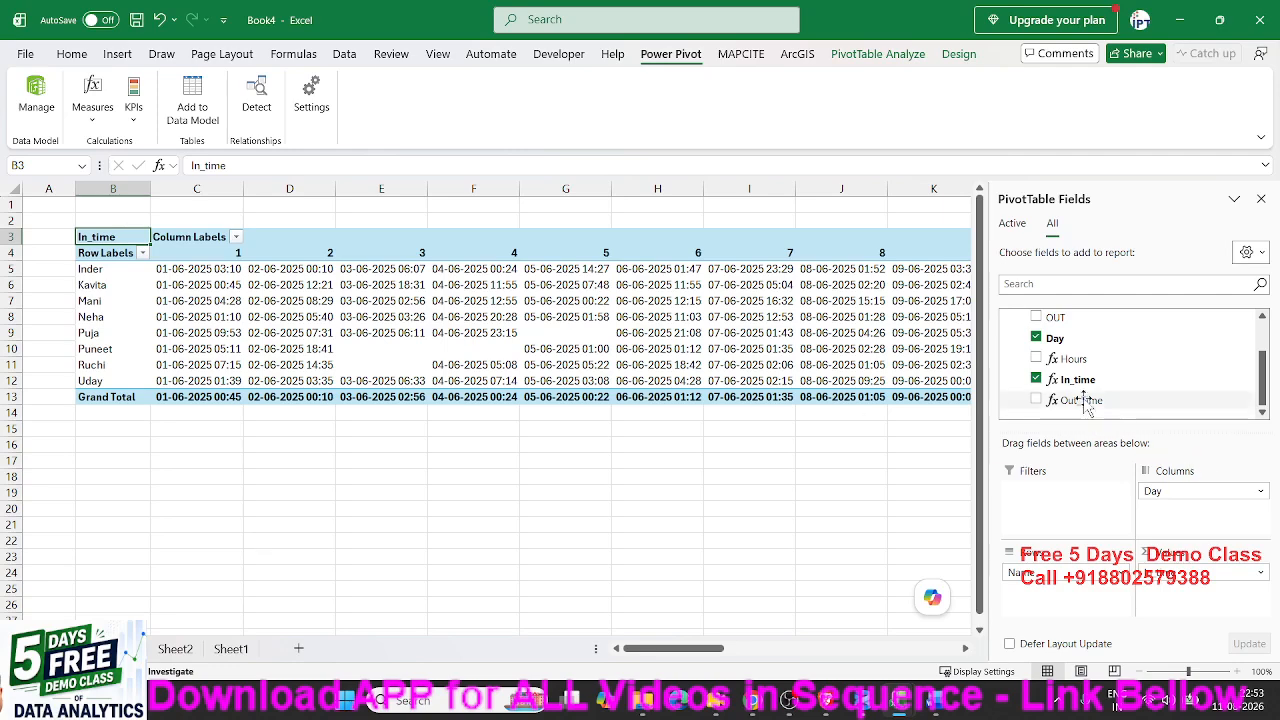
Add the Out_Time measure to the values and set the In_time number format to the 1:30 PM time type.
drag(1070, 400, 1195, 592)
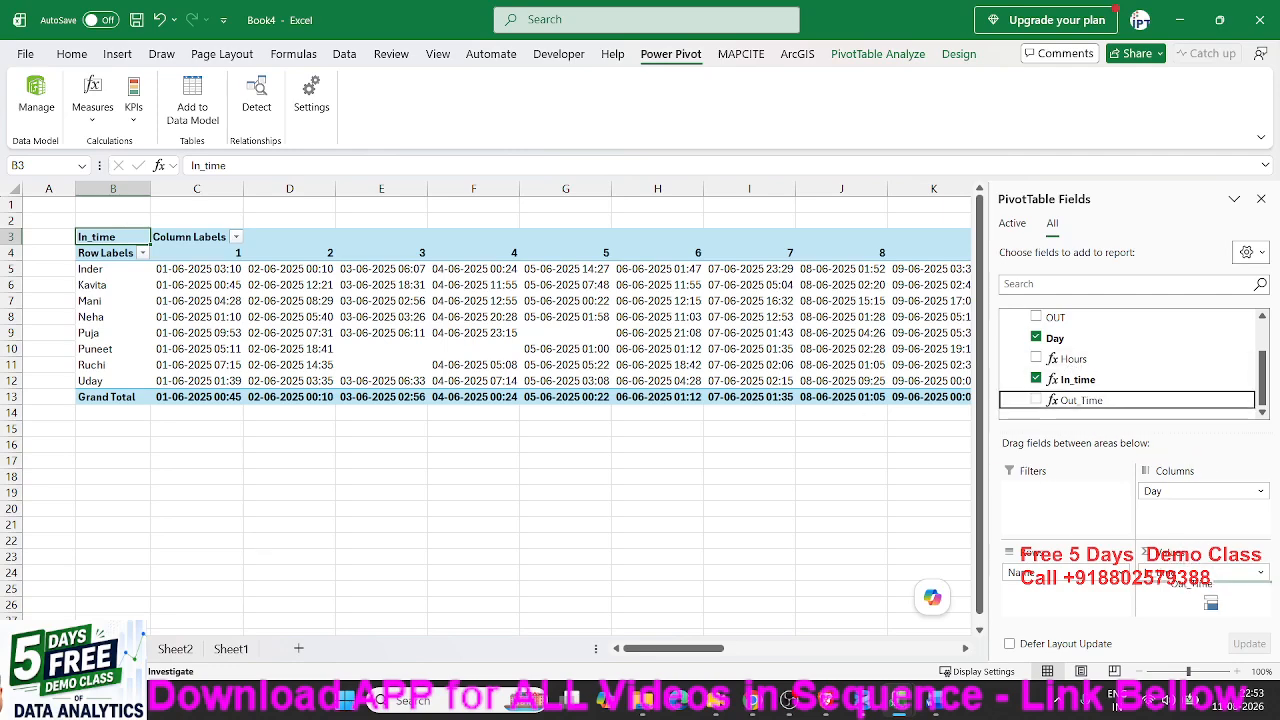
click(193, 288)
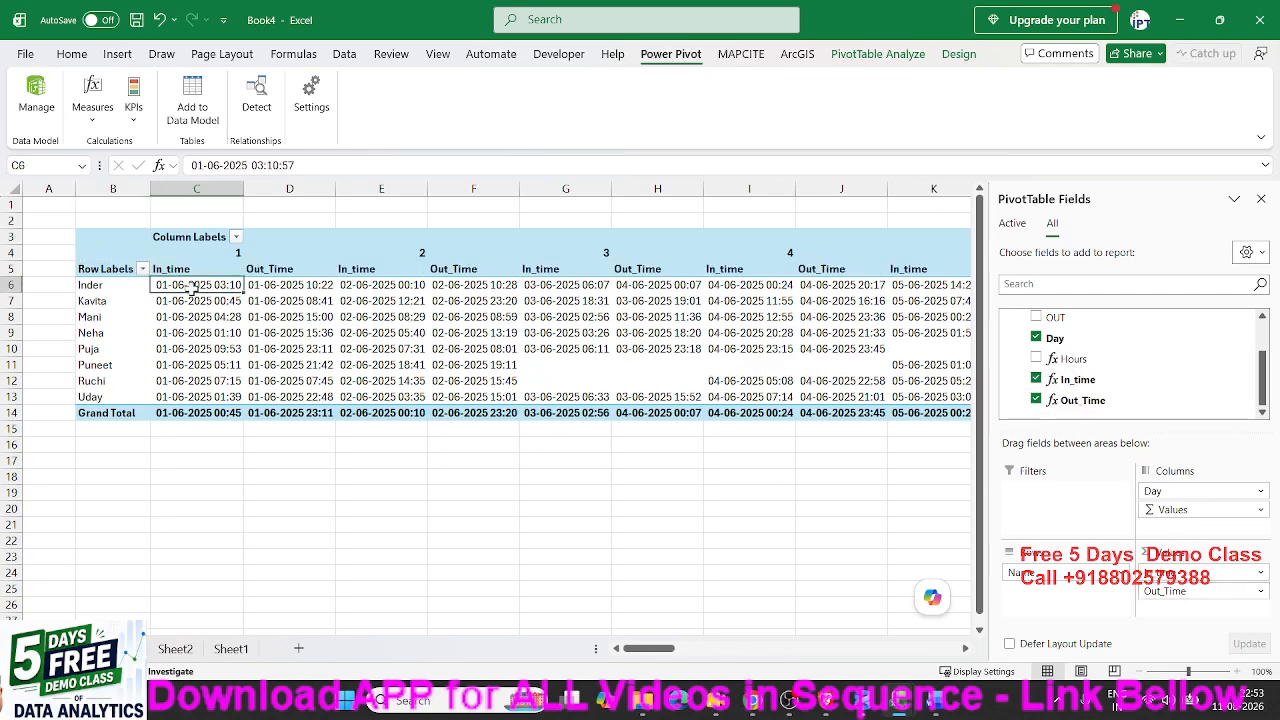
drag(193, 288, 120, 410)
right_click(108, 300)
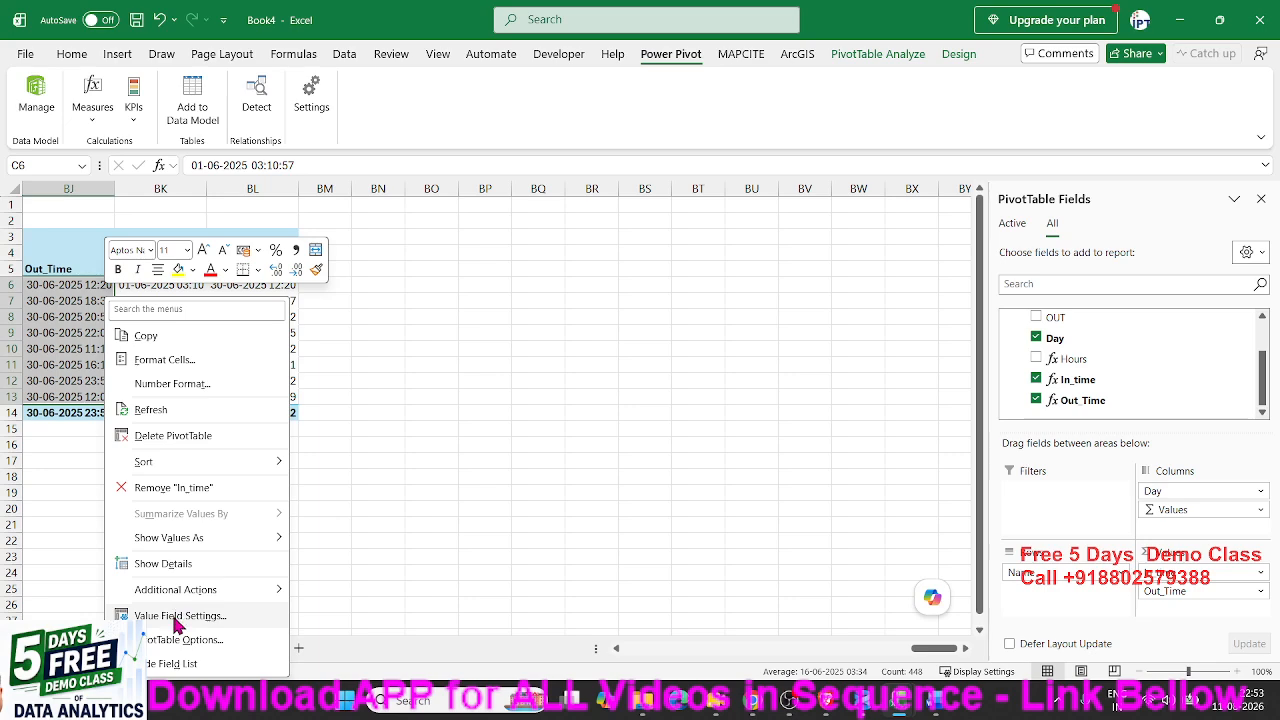
click(160, 409)
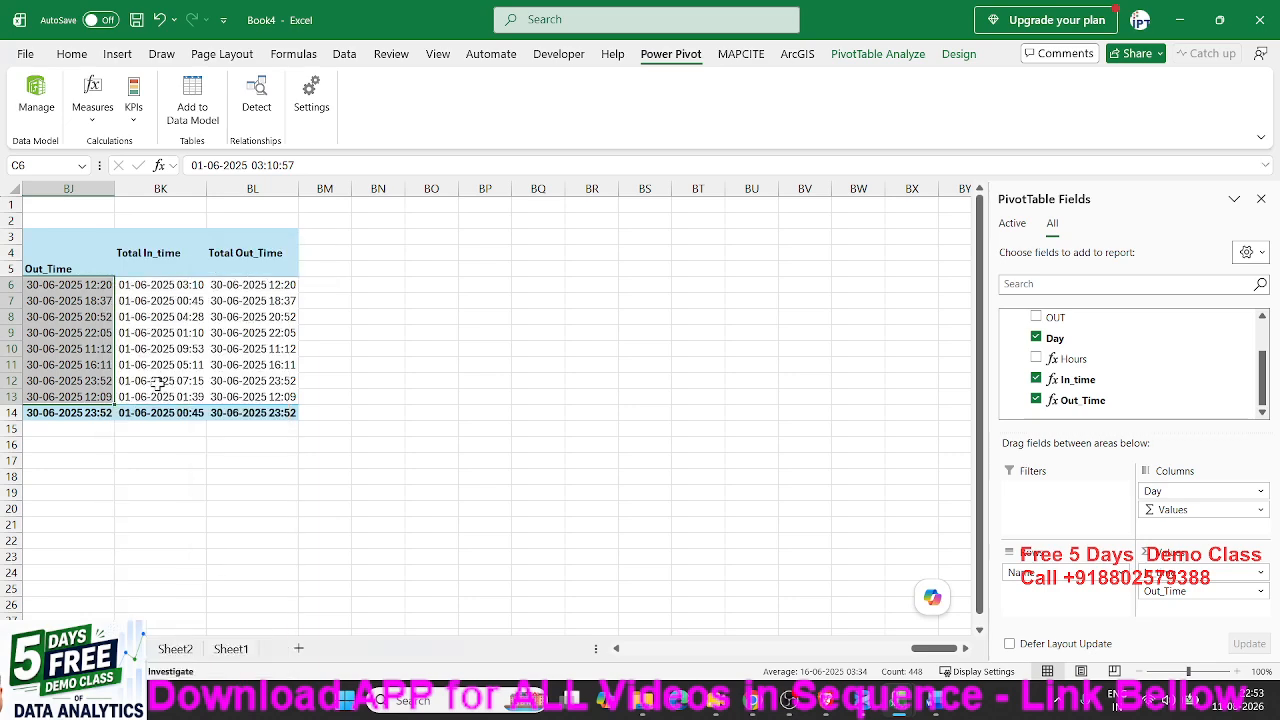
key(ctrl+1)
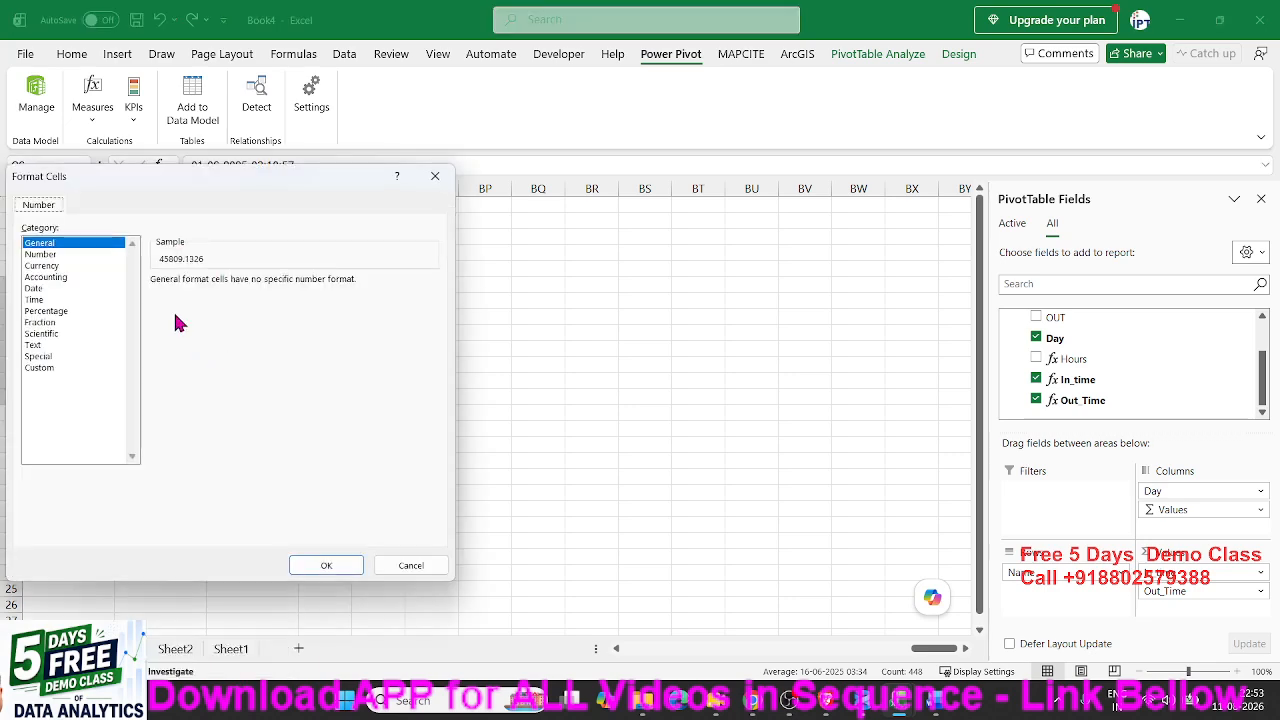
click(40, 299)
click(167, 306)
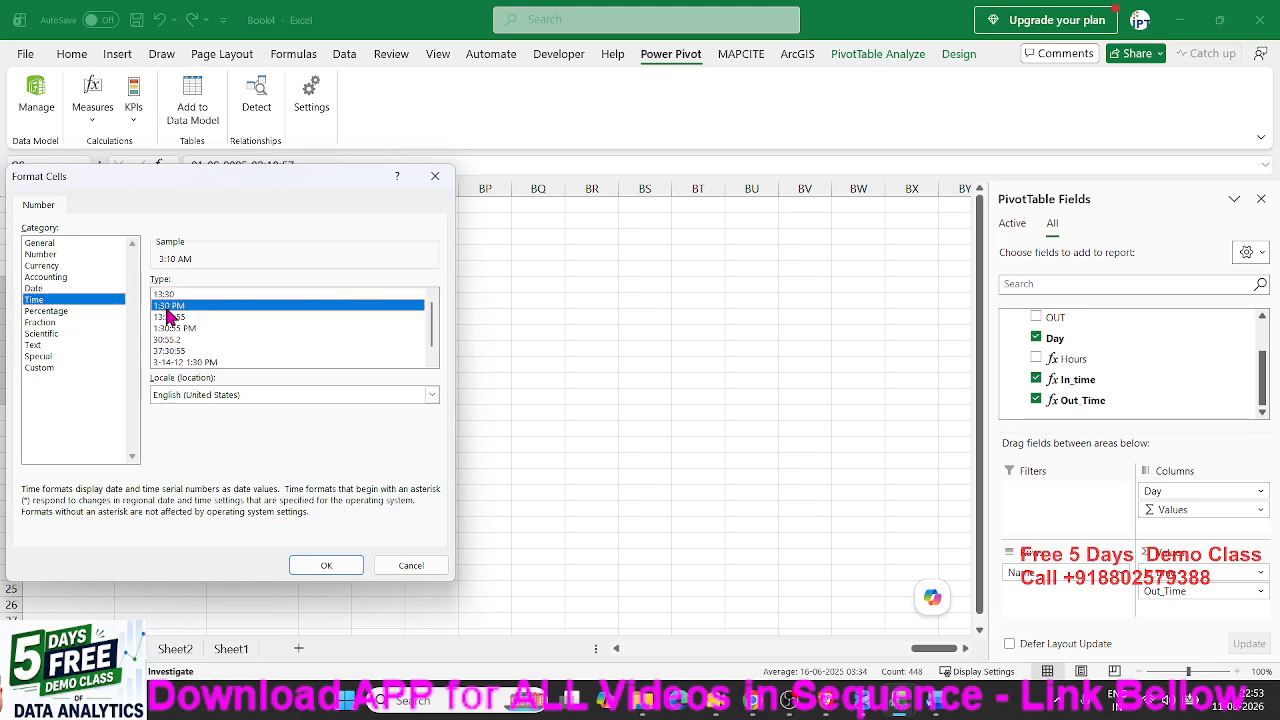
click(326, 566)
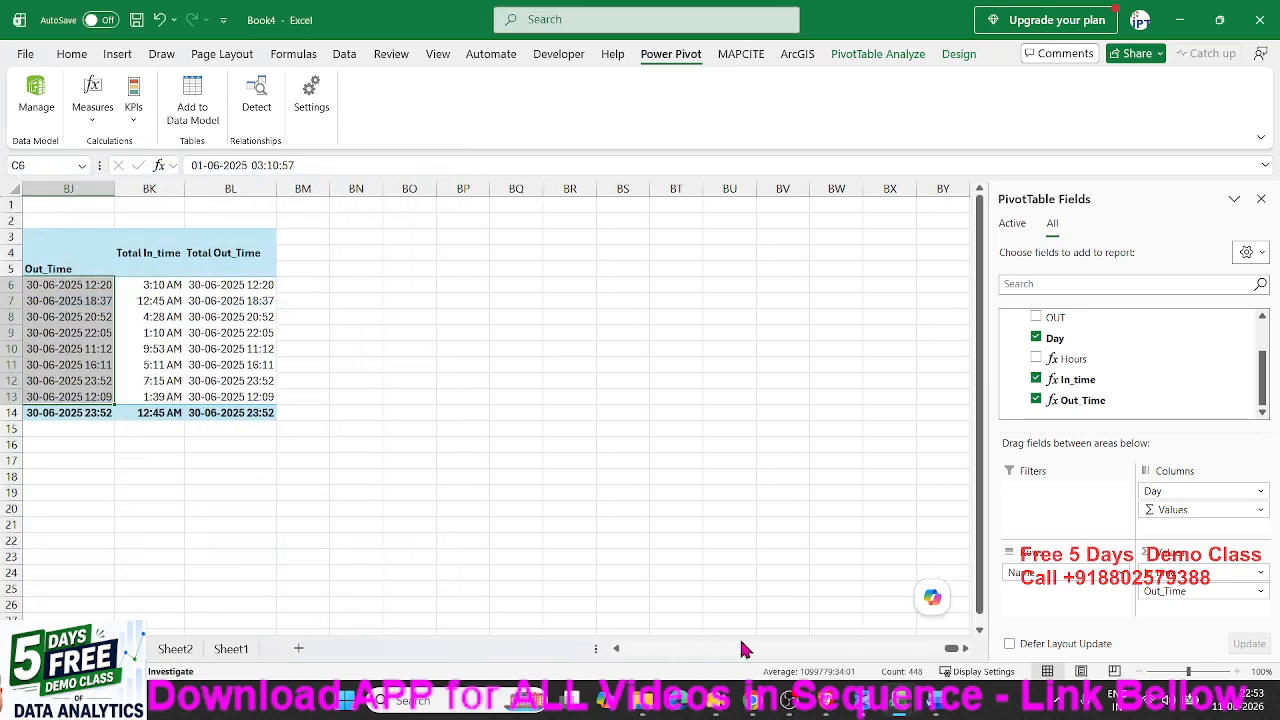
Turn off the PivotTable's grand totals for both rows and columns.
right_click(141, 352)
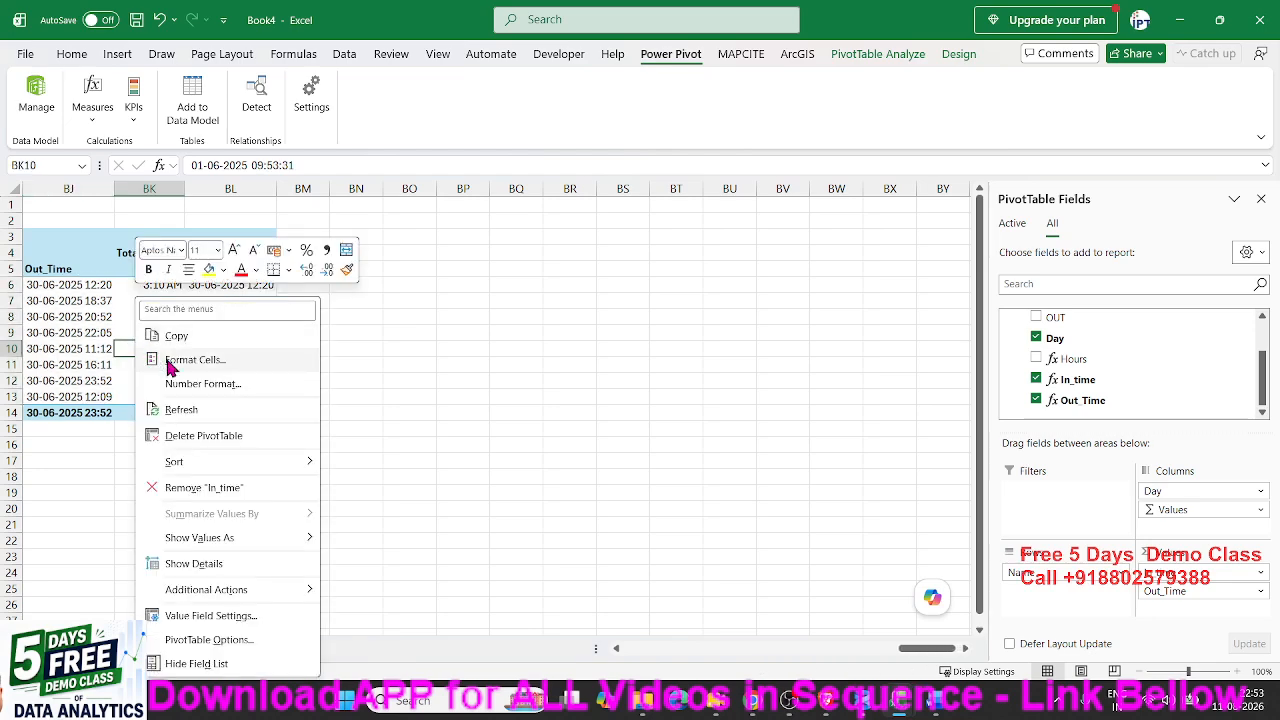
click(236, 645)
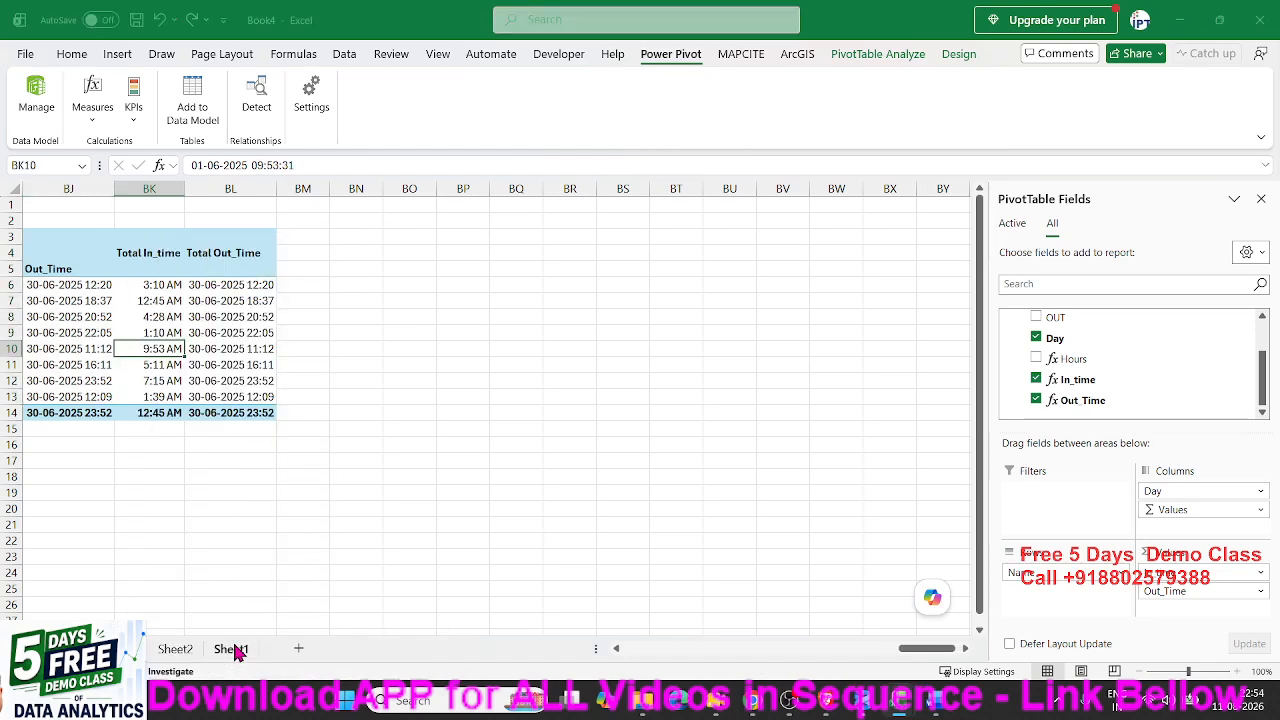
click(250, 330)
click(136, 367)
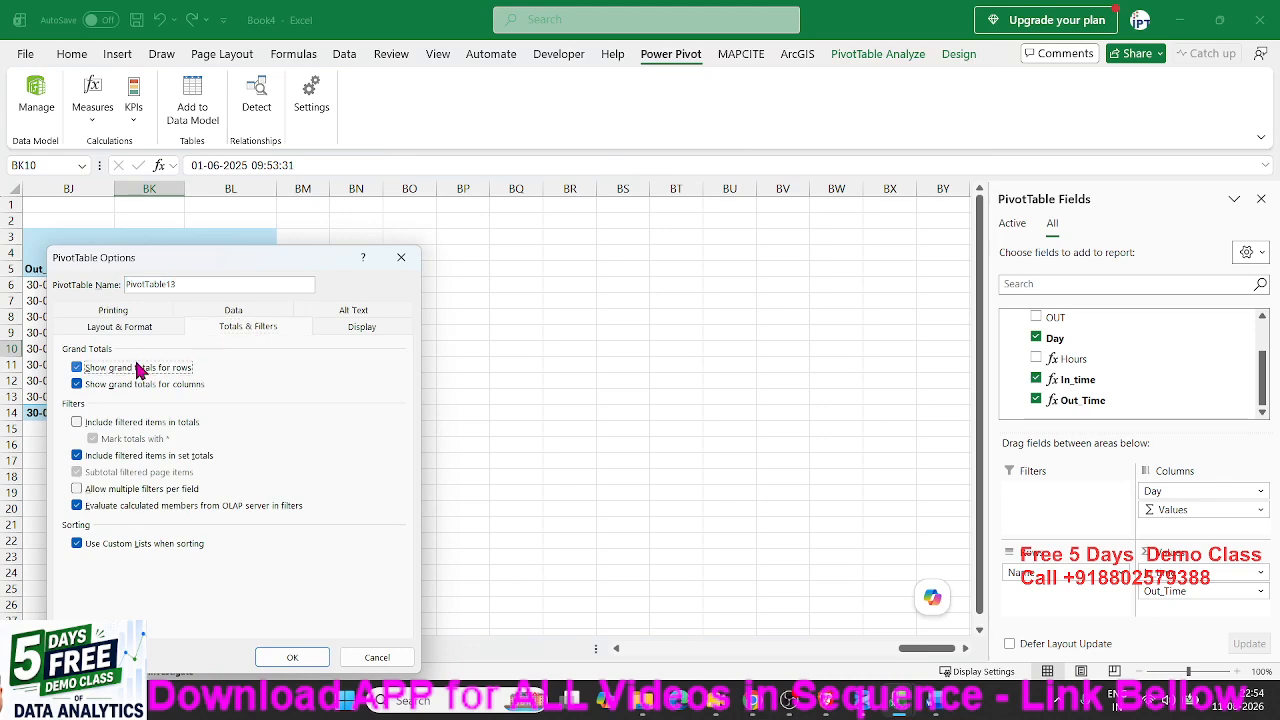
click(138, 384)
click(310, 659)
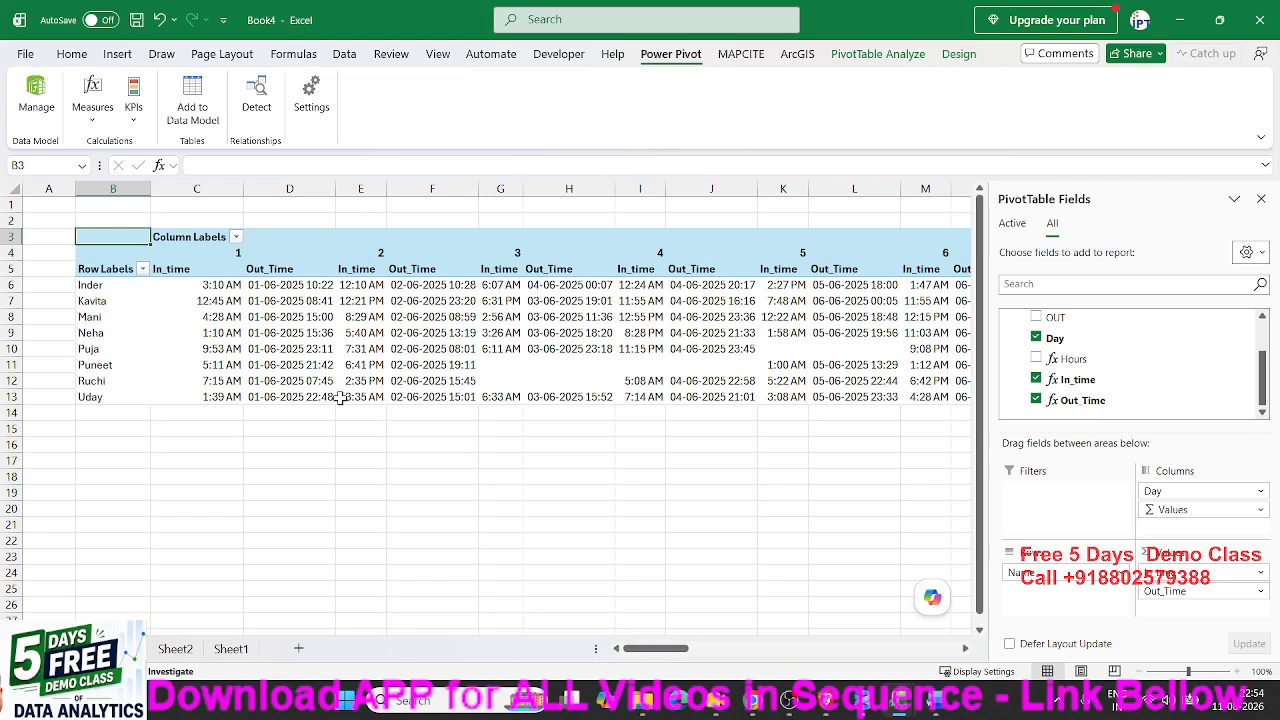
Select all Out_Time columns and set their number format to the 1:30 PM time type.
click(220, 290)
click(300, 290)
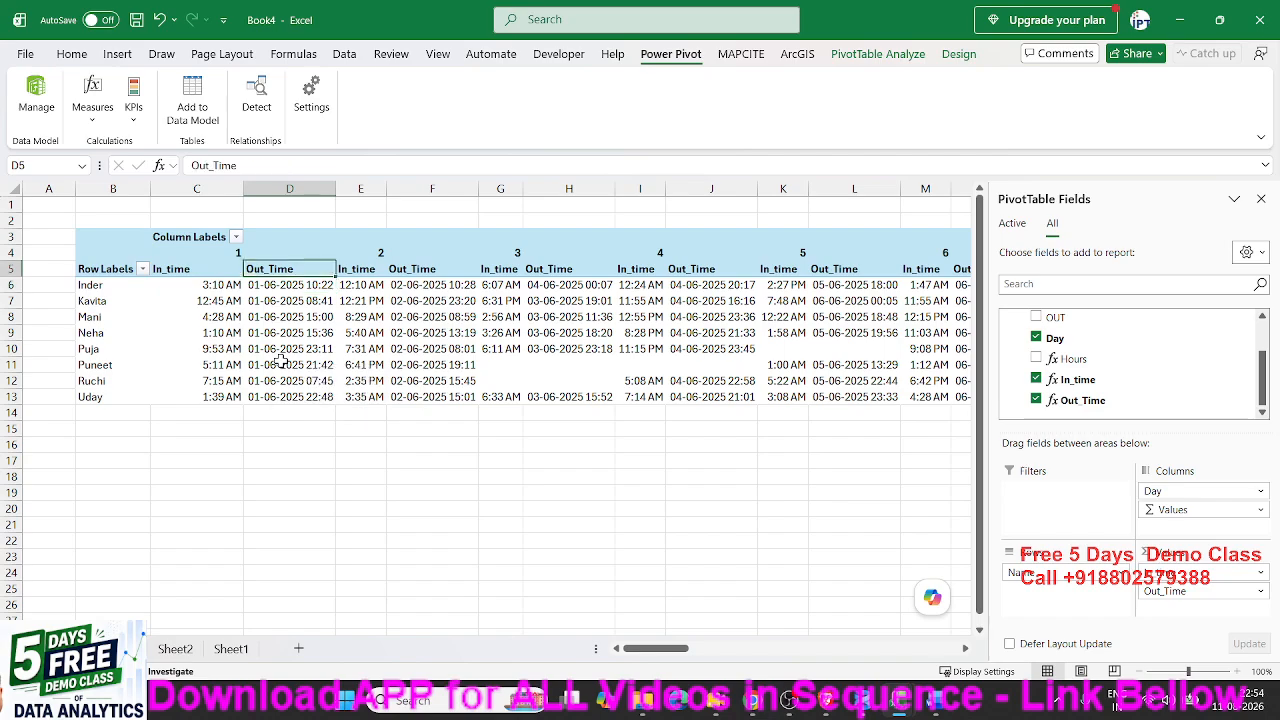
drag(289, 285, 972, 290)
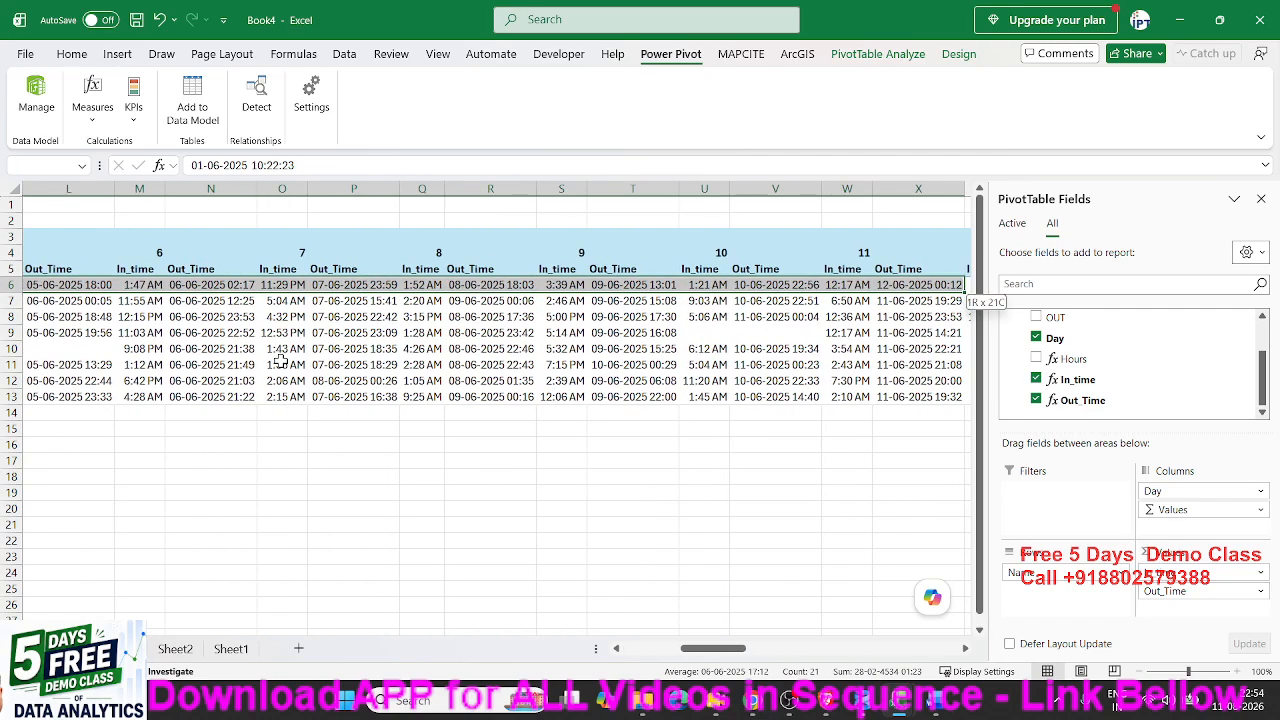
key(Left)
key(Right)
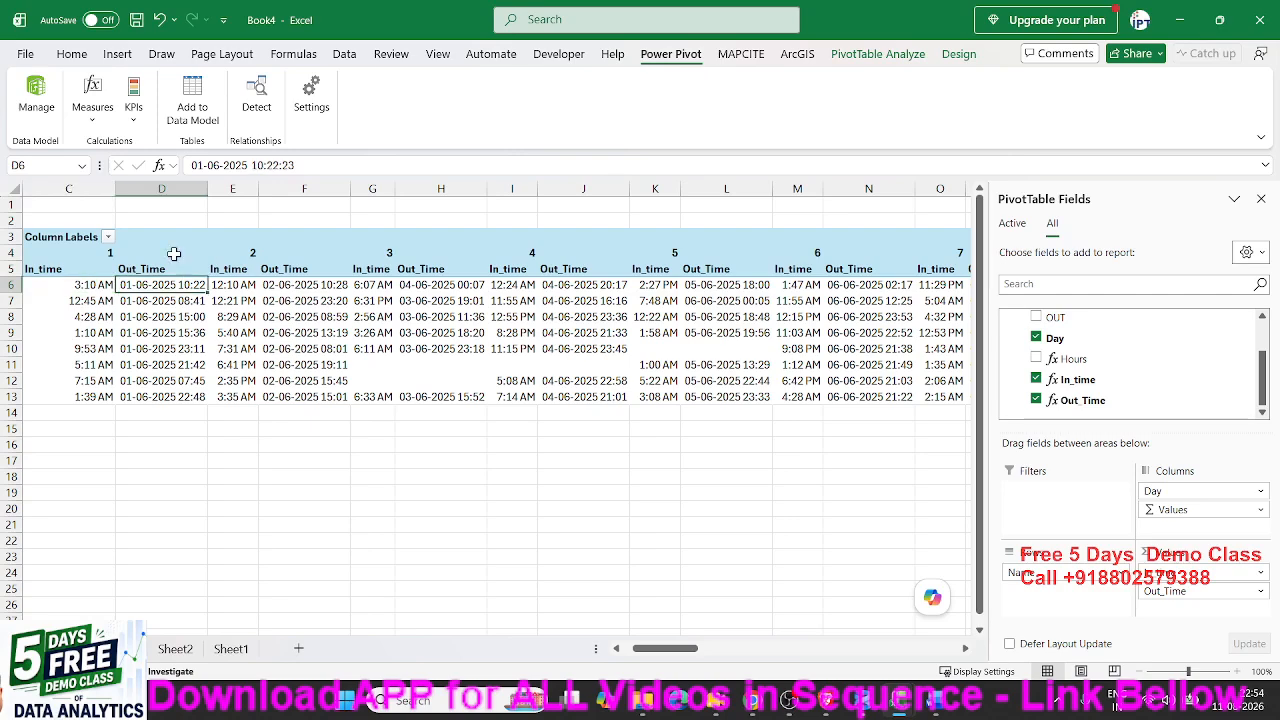
click(151, 261)
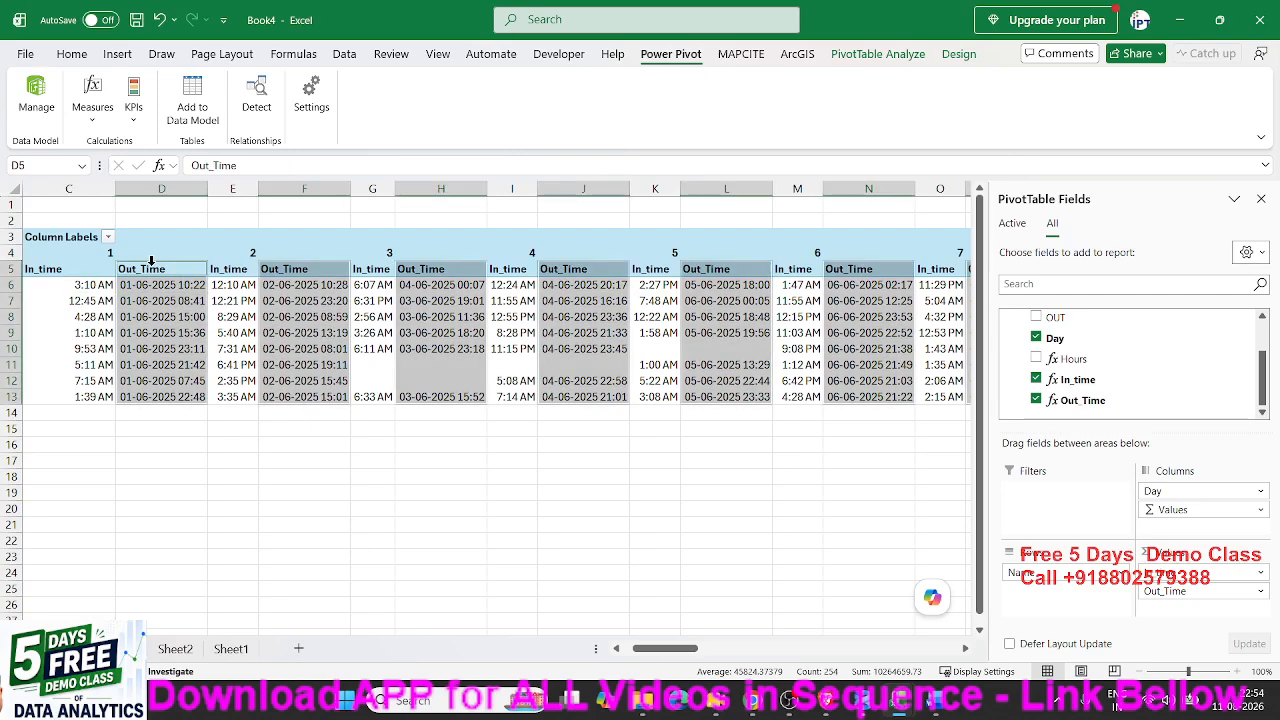
right_click(151, 261)
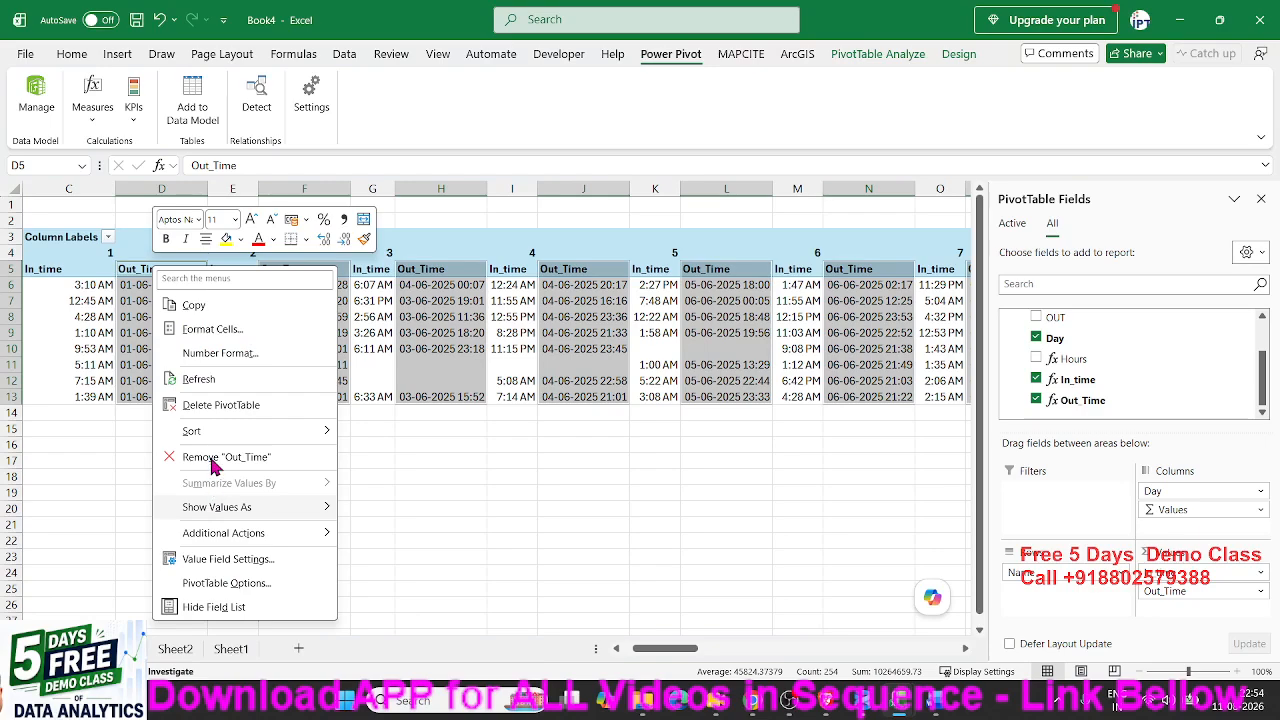
click(218, 353)
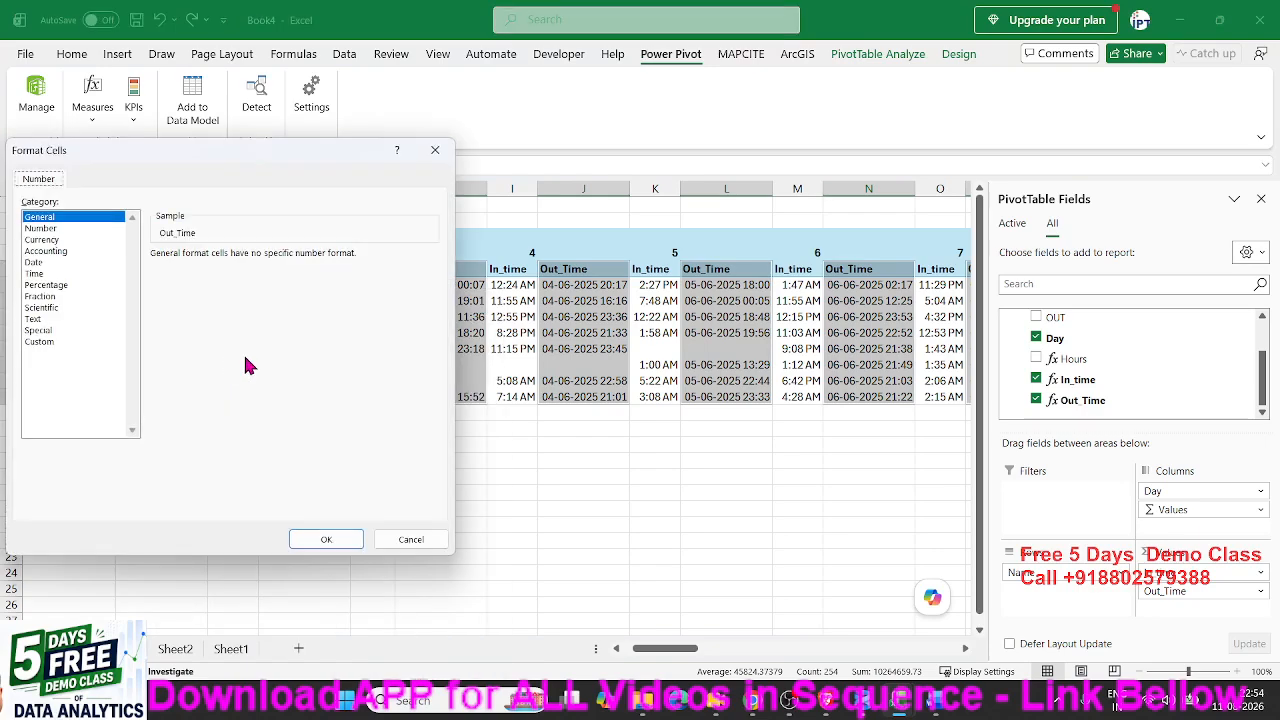
click(40, 273)
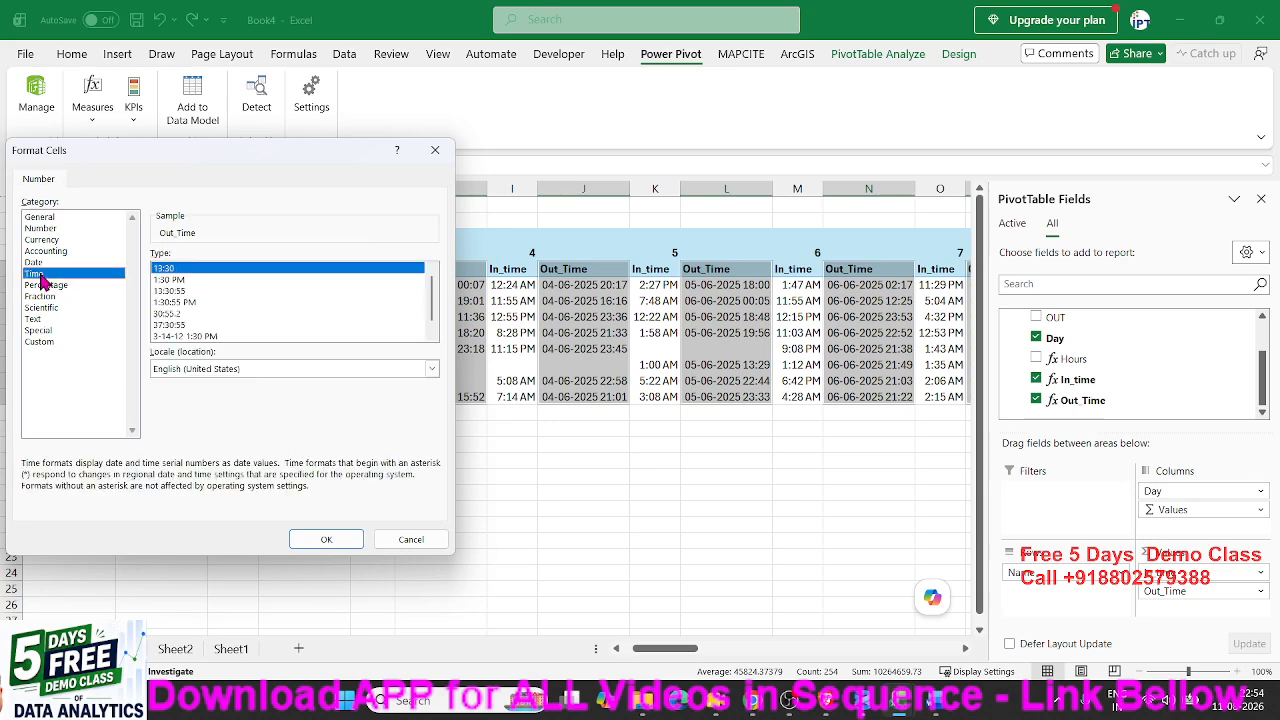
click(168, 280)
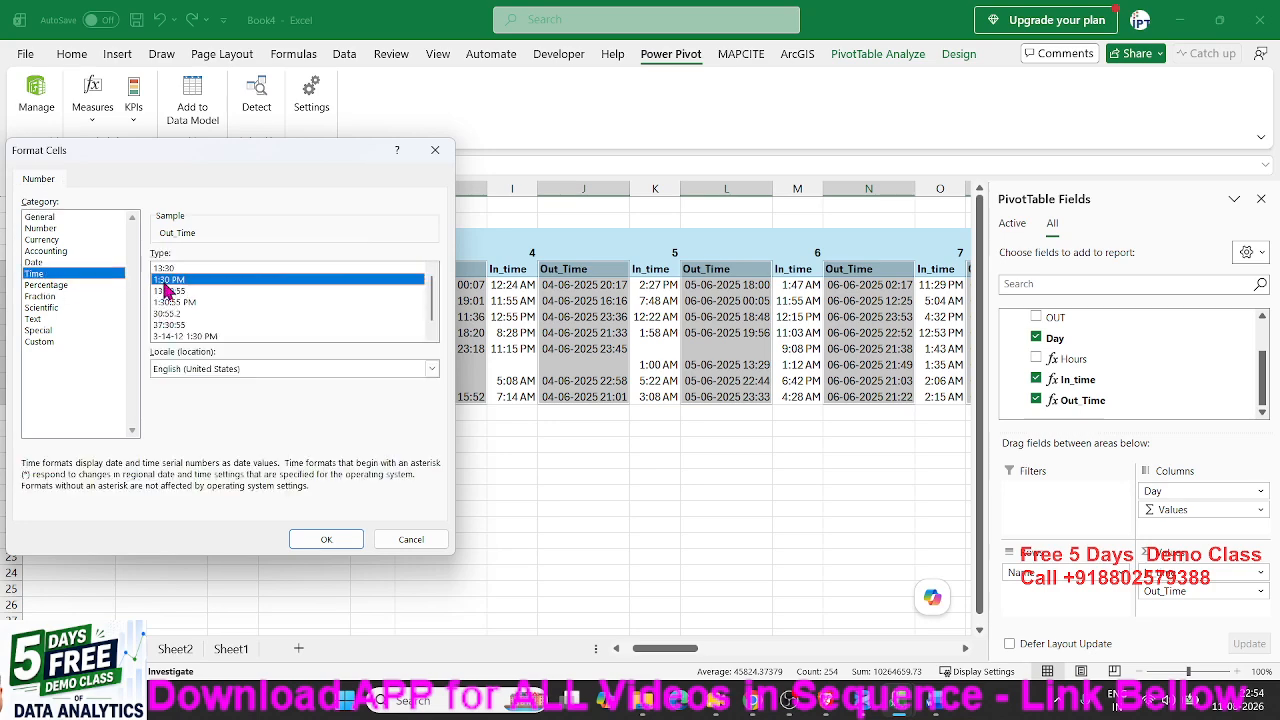
click(330, 540)
click(246, 349)
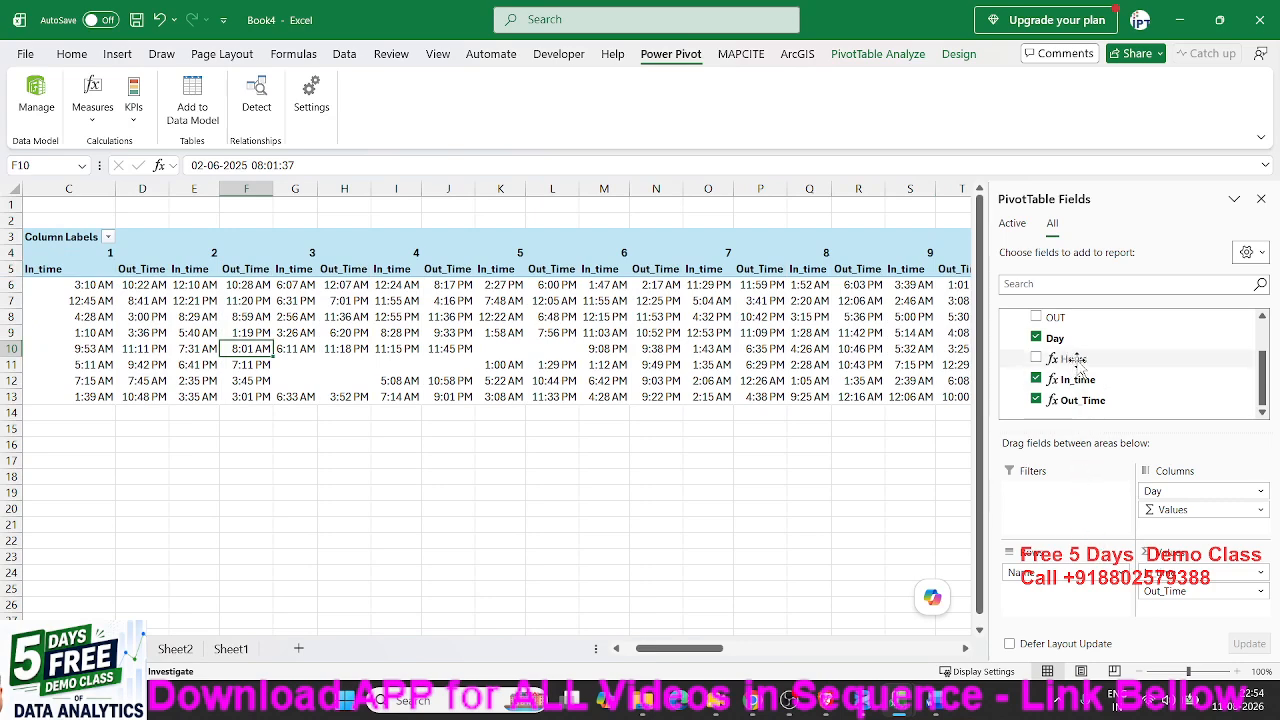
Add the Hours measure to the PivotTable values and format all Hours columns with the 37:30:55 time type.
drag(1068, 360, 1203, 614)
drag(1204, 621, 1200, 610)
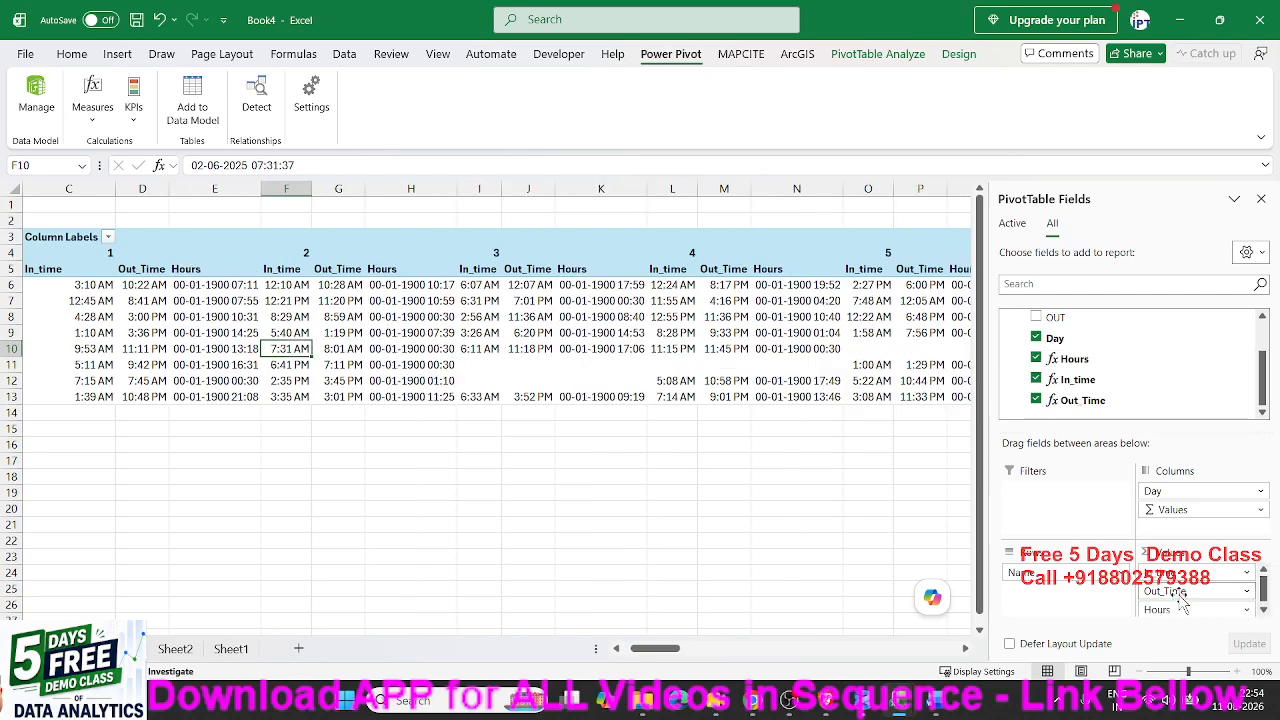
click(186, 260)
right_click(187, 264)
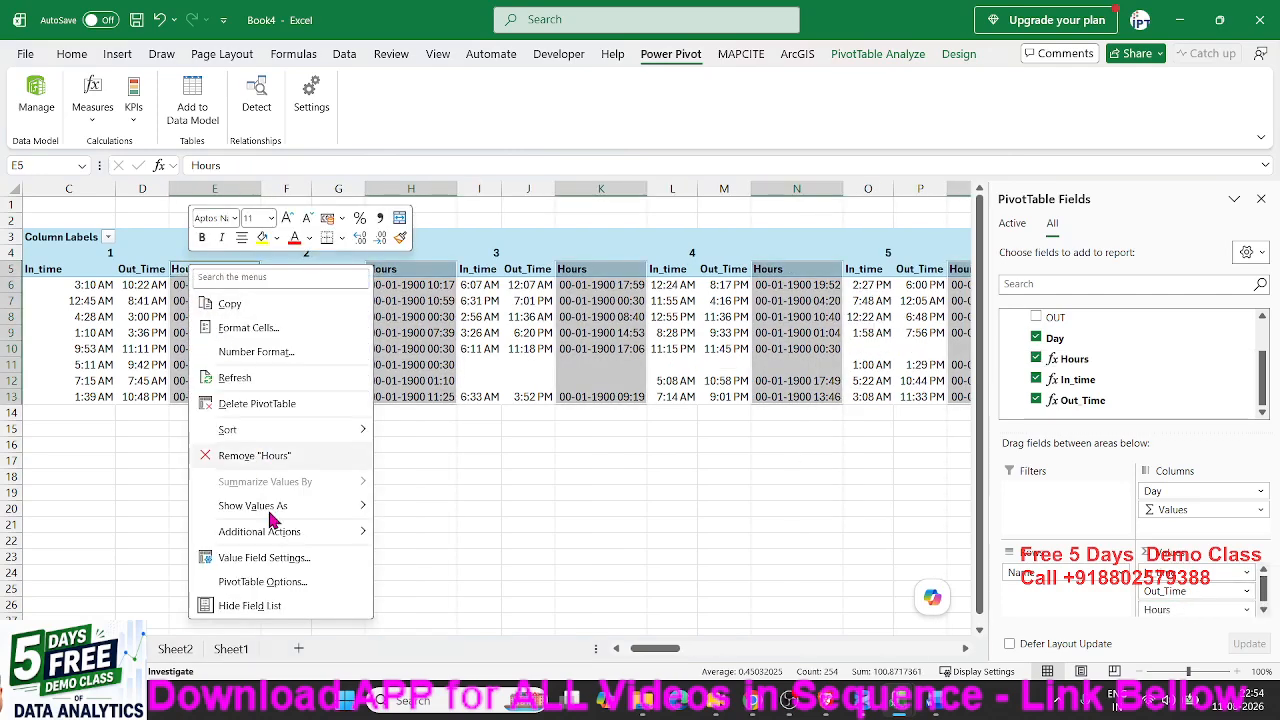
click(235, 328)
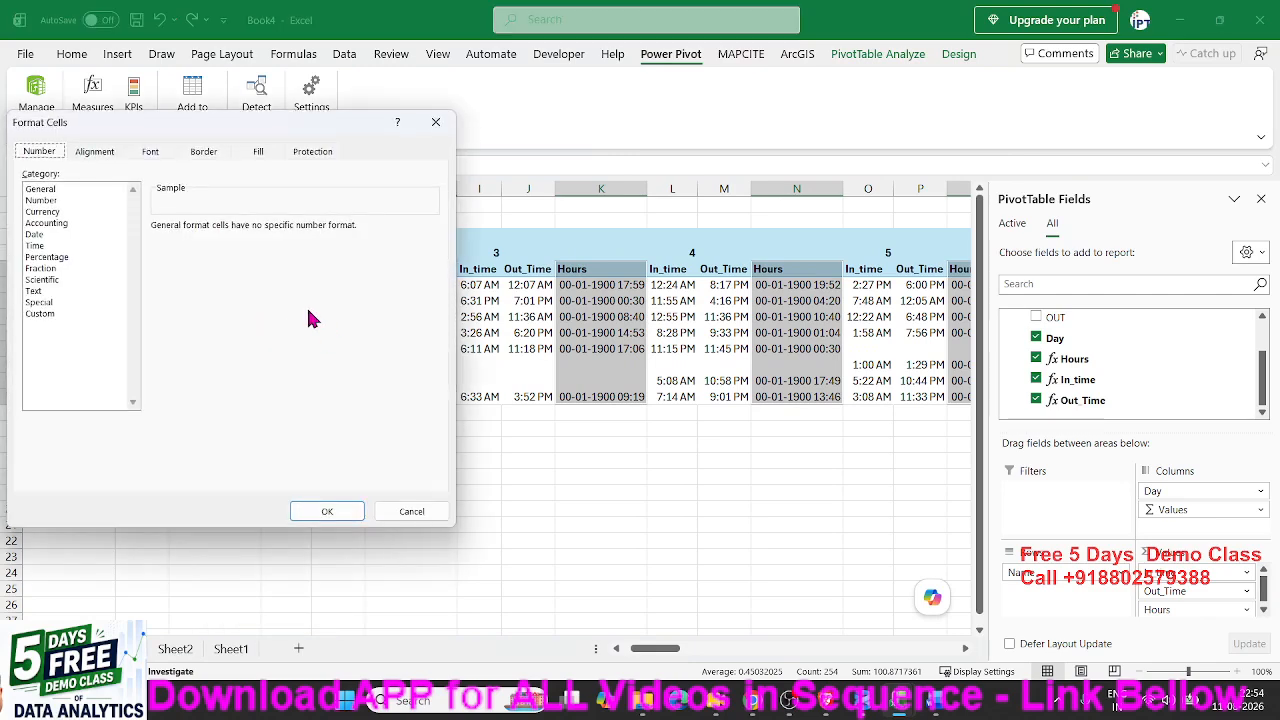
click(203, 152)
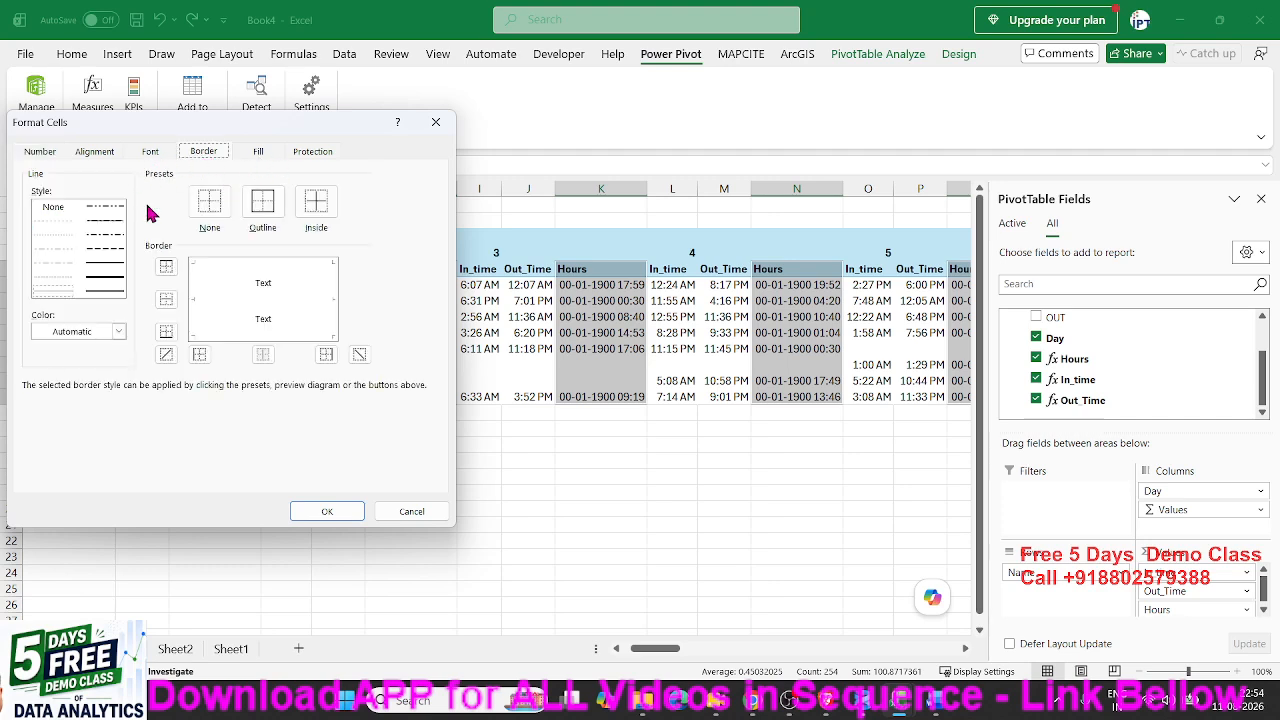
click(55, 153)
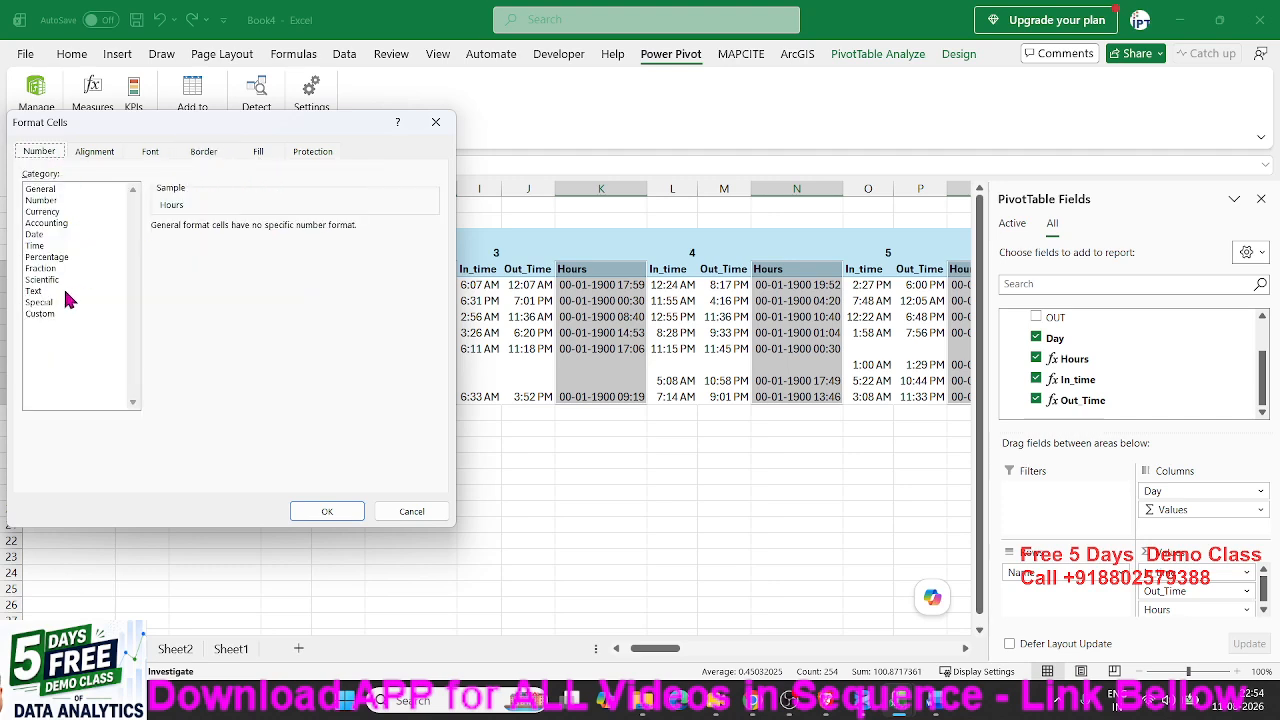
click(54, 246)
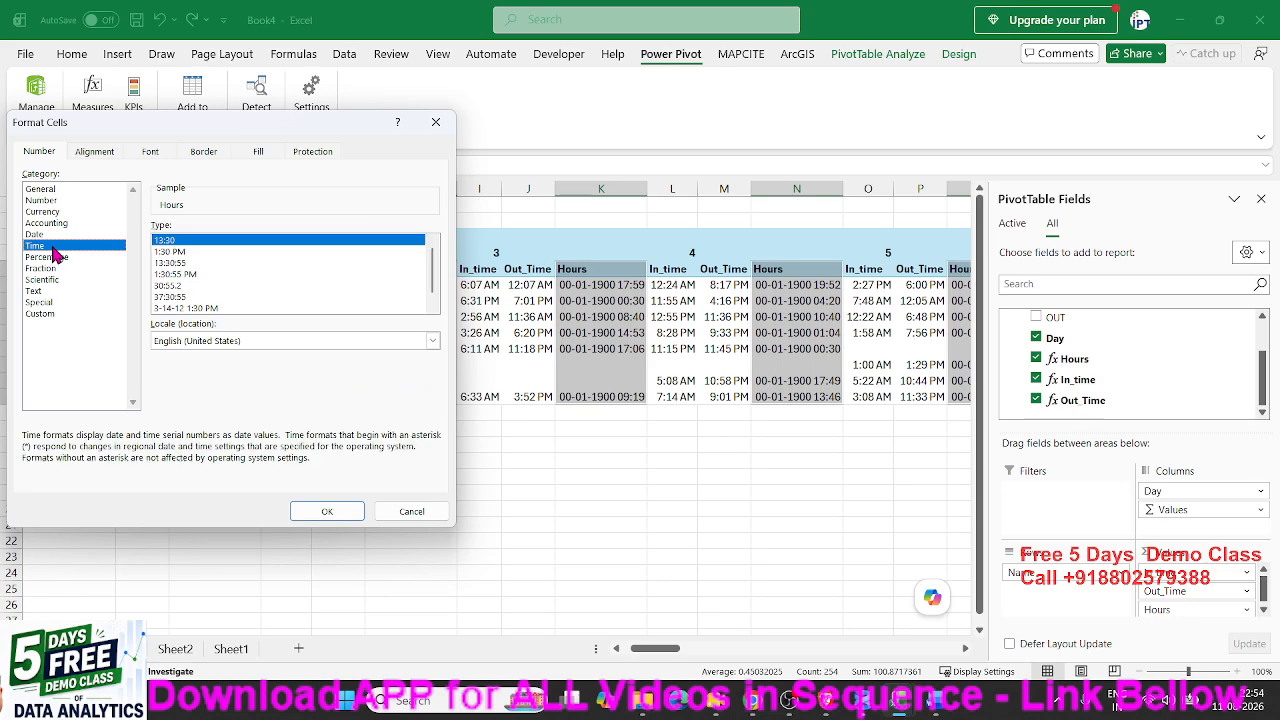
click(178, 297)
click(327, 511)
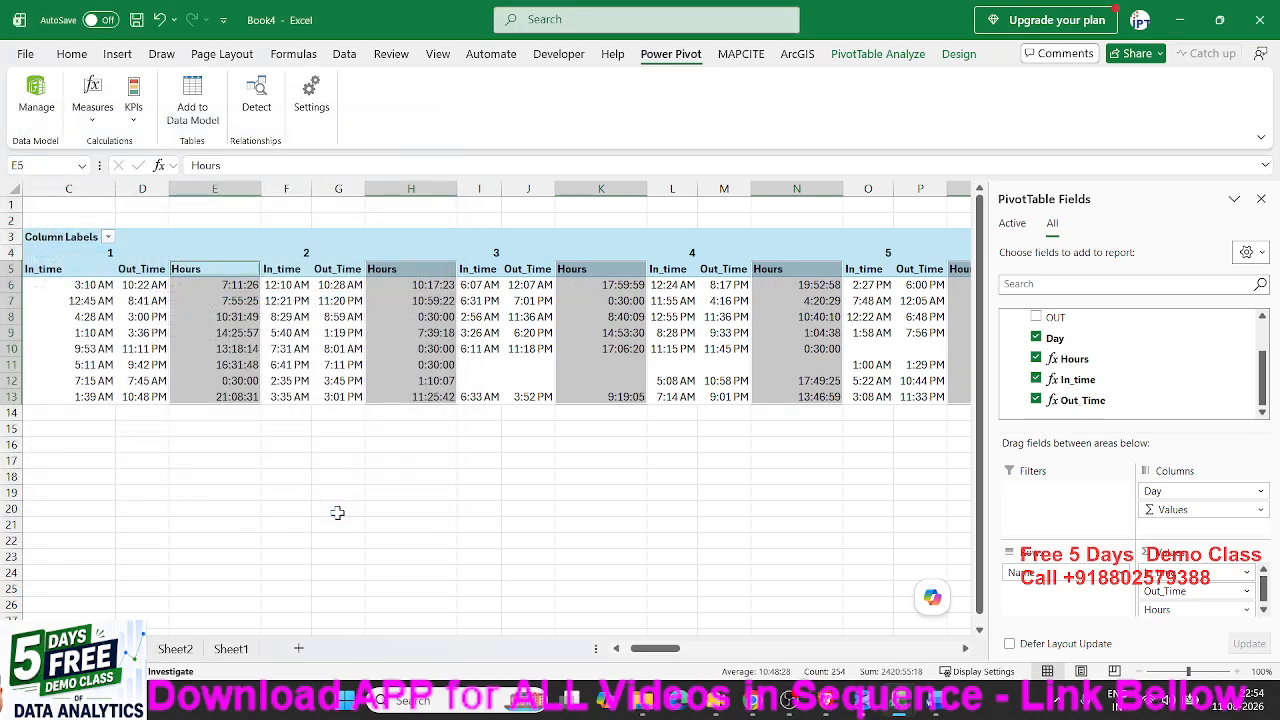
click(343, 412)
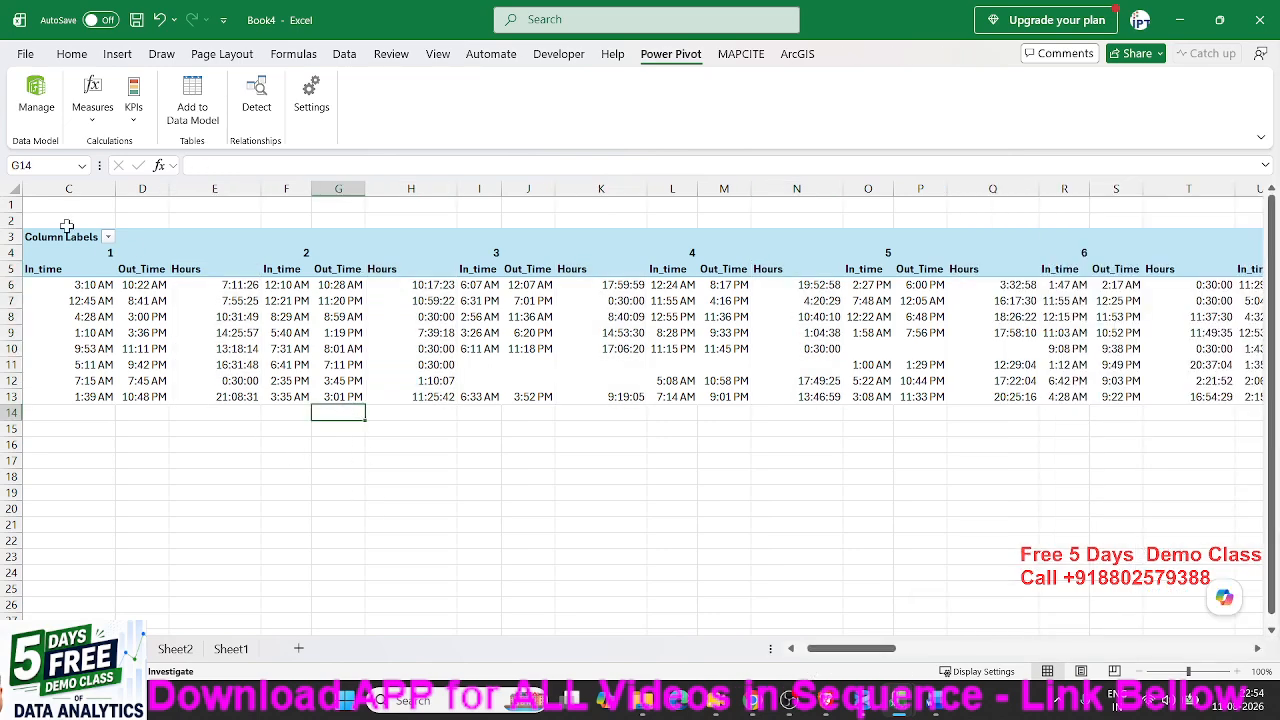
Turn on merging and centering of cells with labels in the PivotTable's layout options.
click(106, 255)
right_click(176, 286)
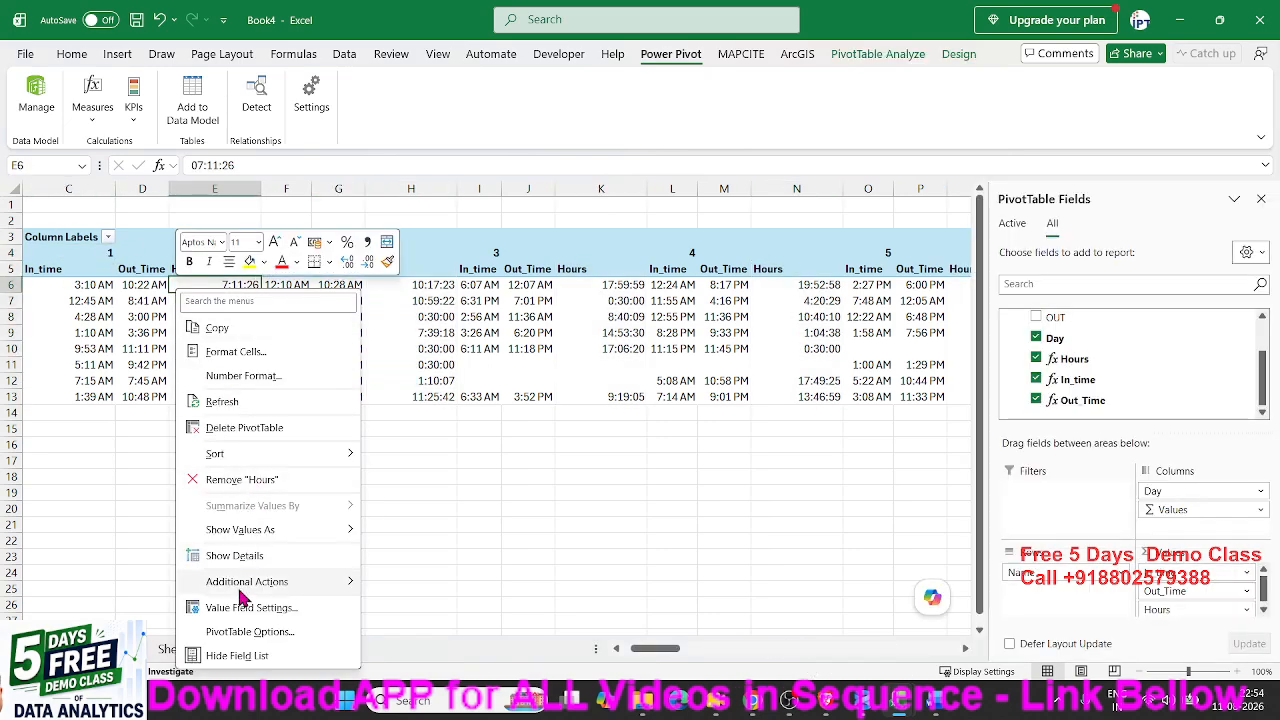
click(248, 631)
click(141, 367)
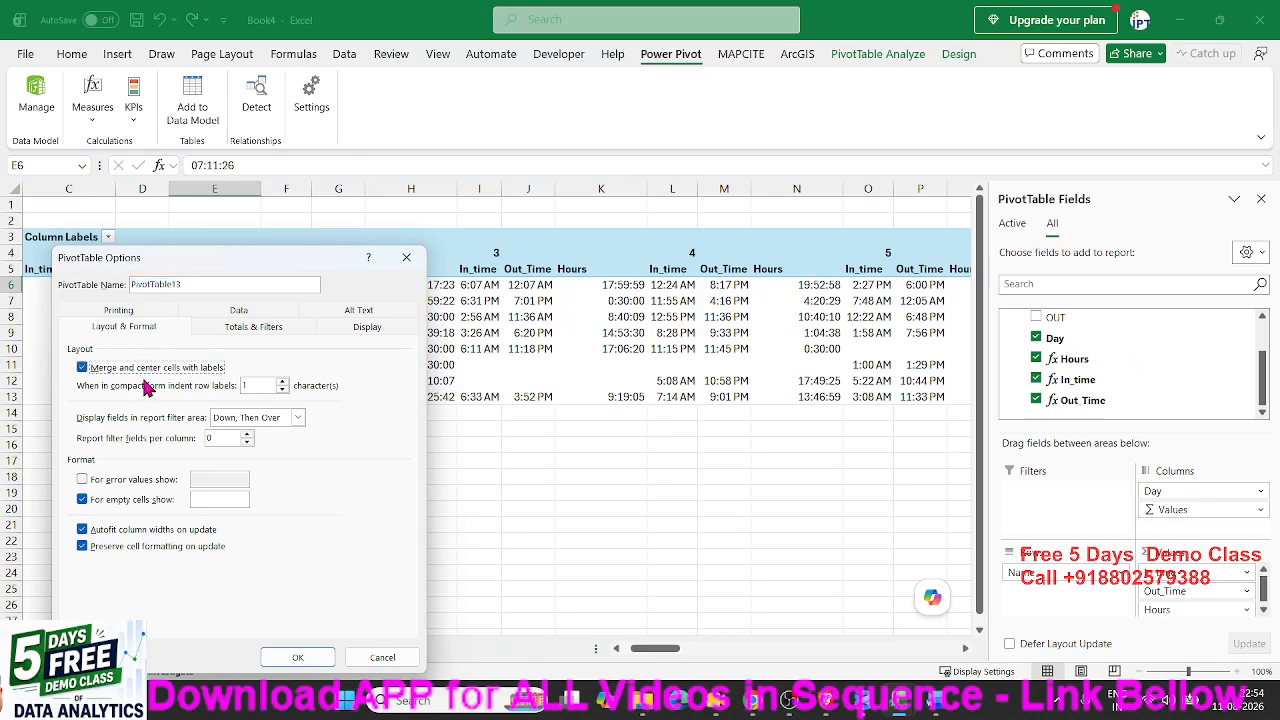
click(298, 657)
Examine the day headers and the in time, out time and hours values listed under each day.
click(125, 258)
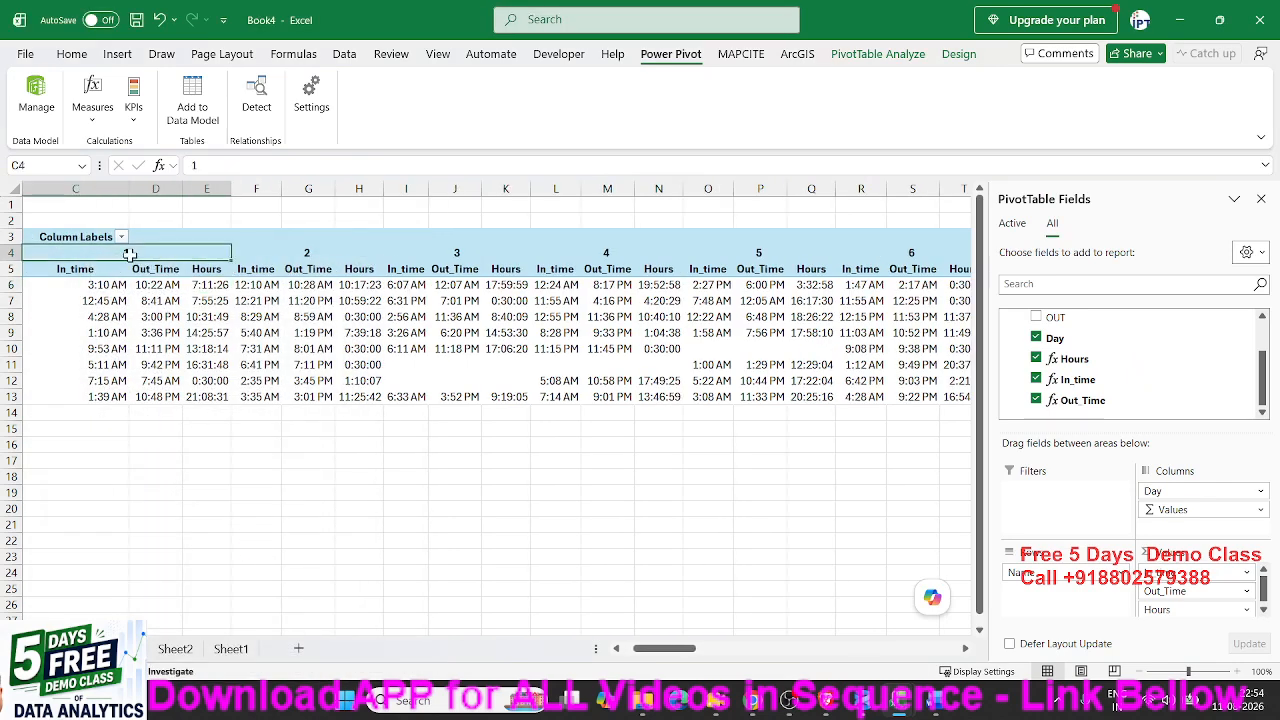
click(300, 256)
click(468, 258)
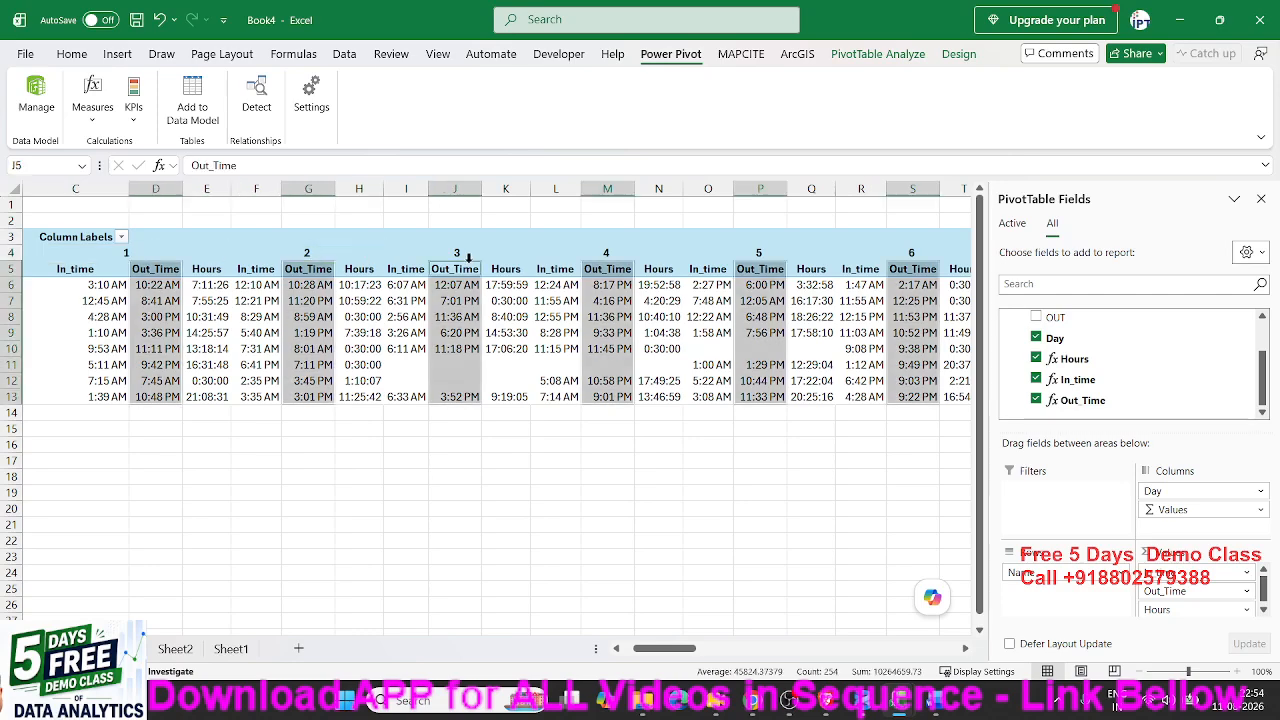
click(197, 305)
click(108, 290)
drag(108, 290, 152, 287)
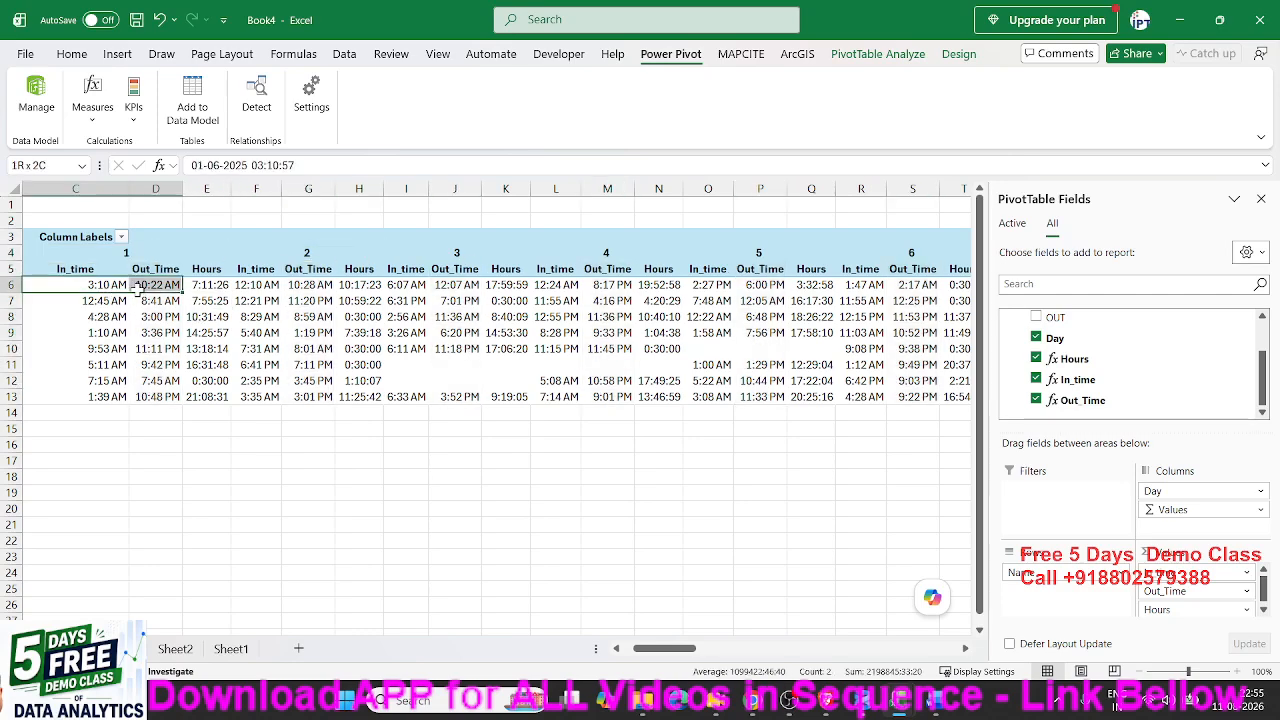
click(197, 287)
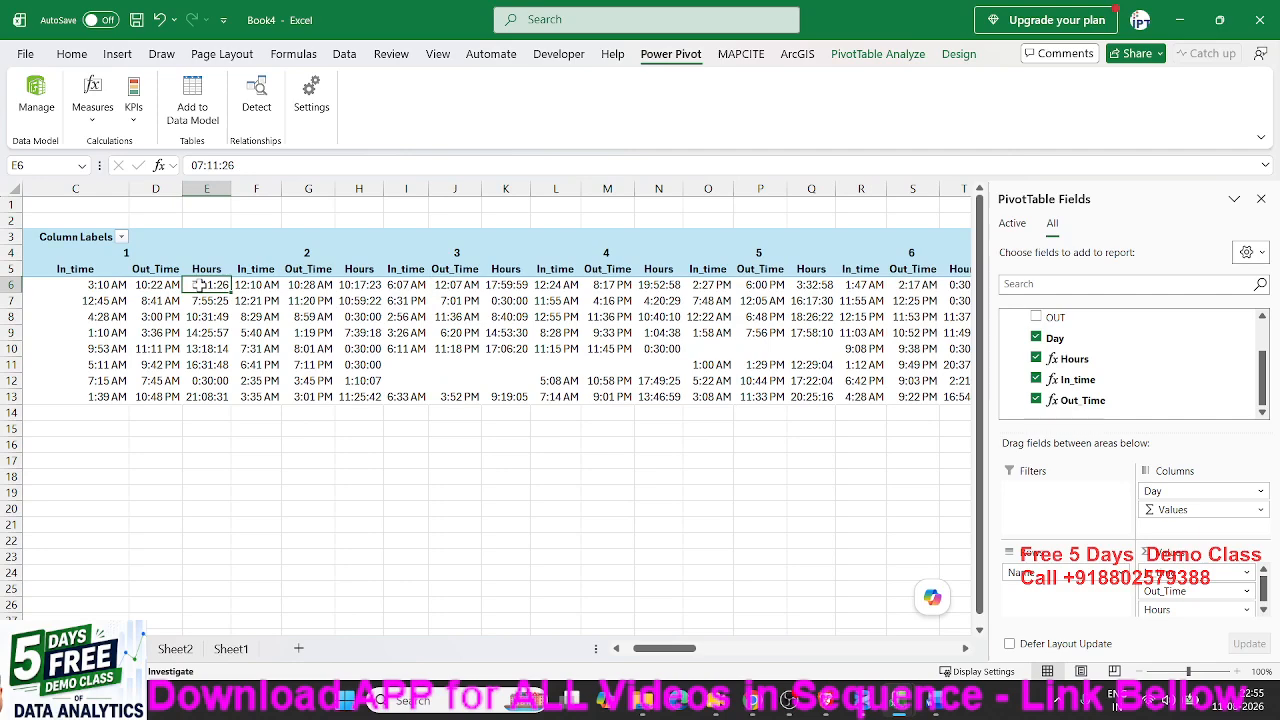
click(218, 248)
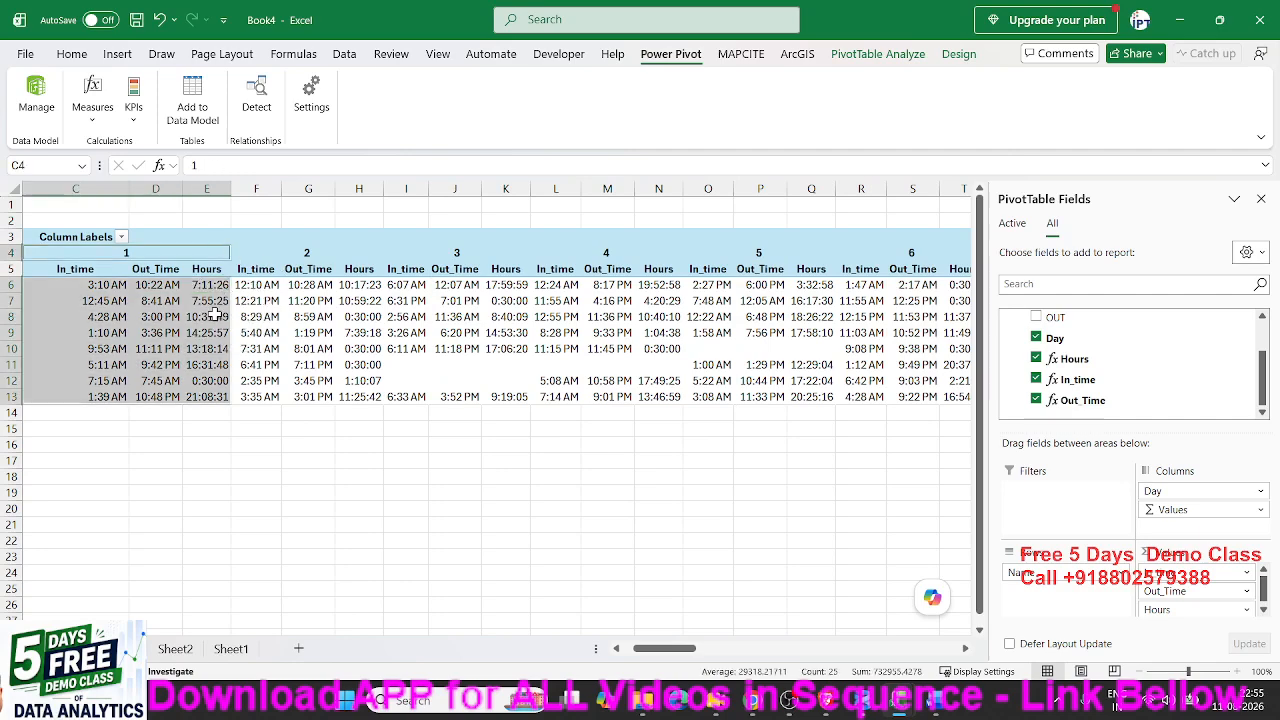
click(410, 378)
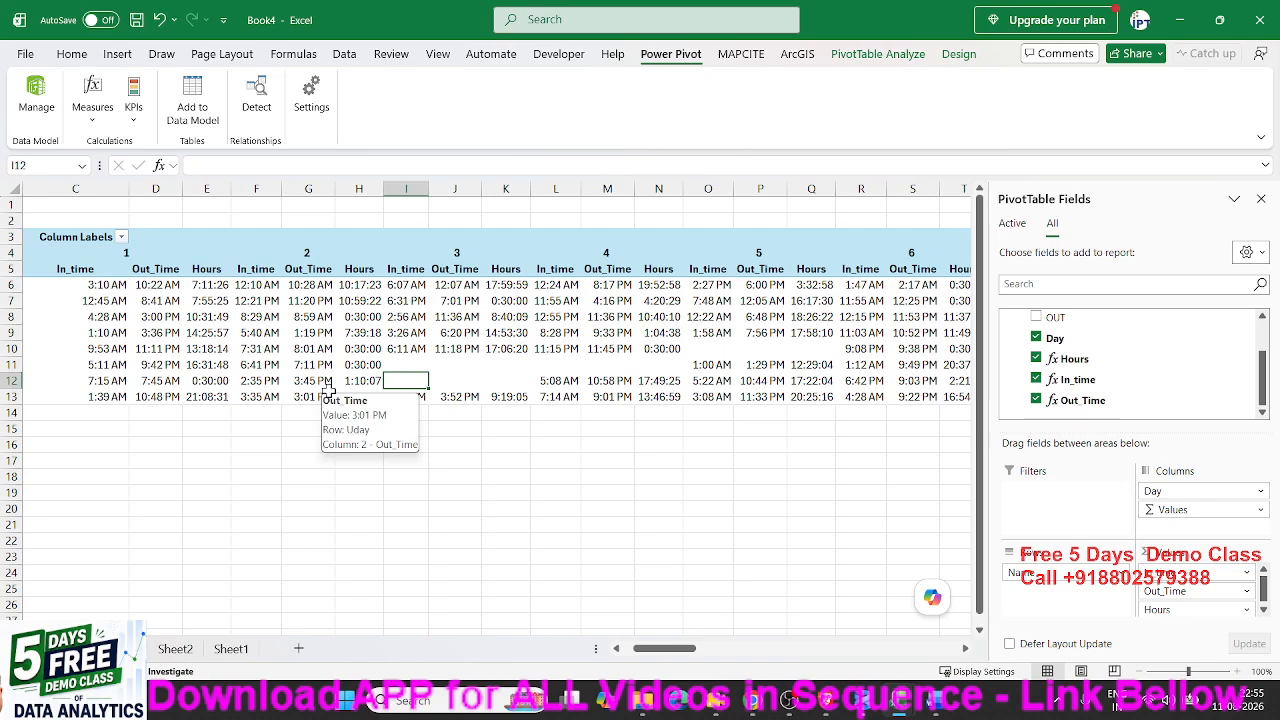
View the source table of names with IN and OUT times on Sheet1.
click(175, 649)
click(228, 649)
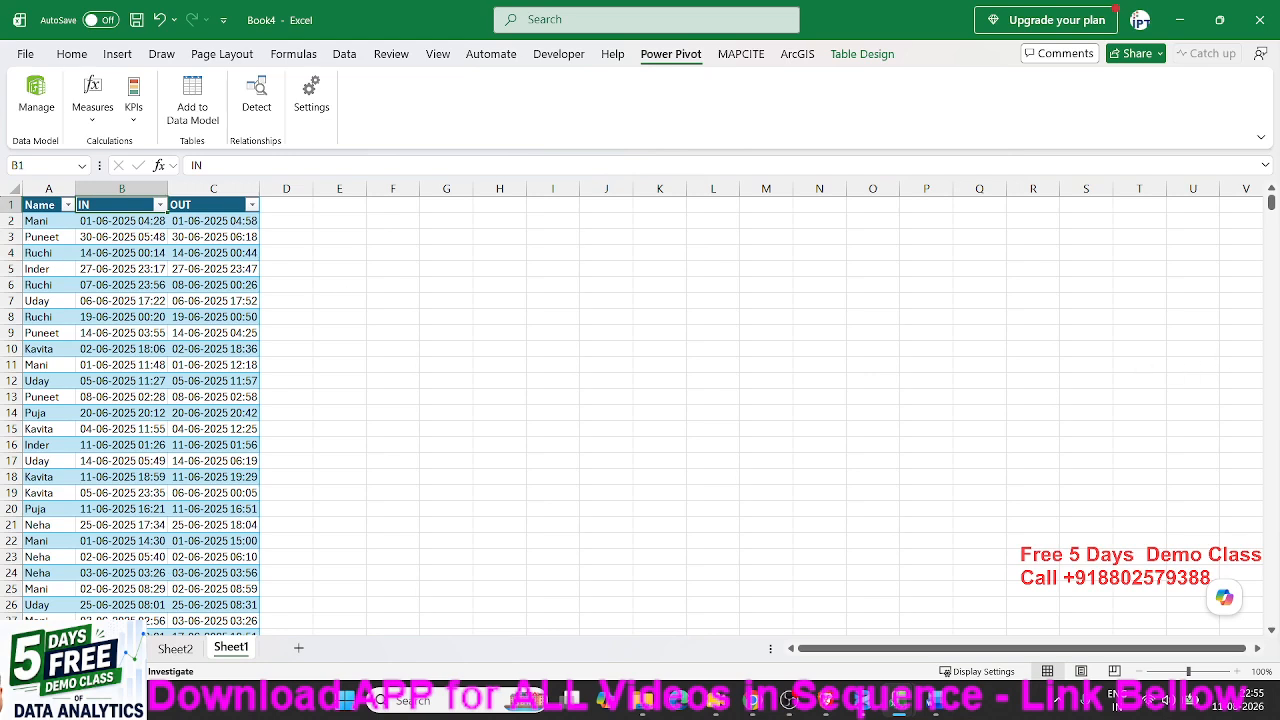
key(alt+Tab)
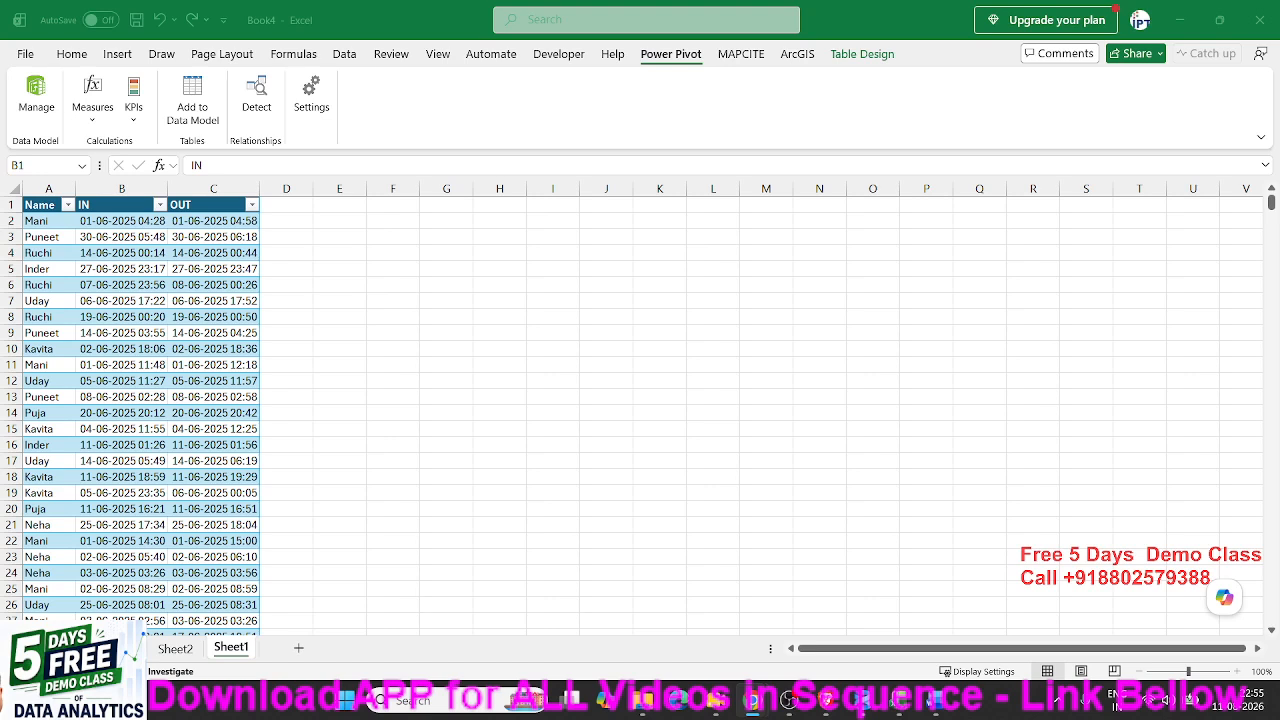
click(232, 315)
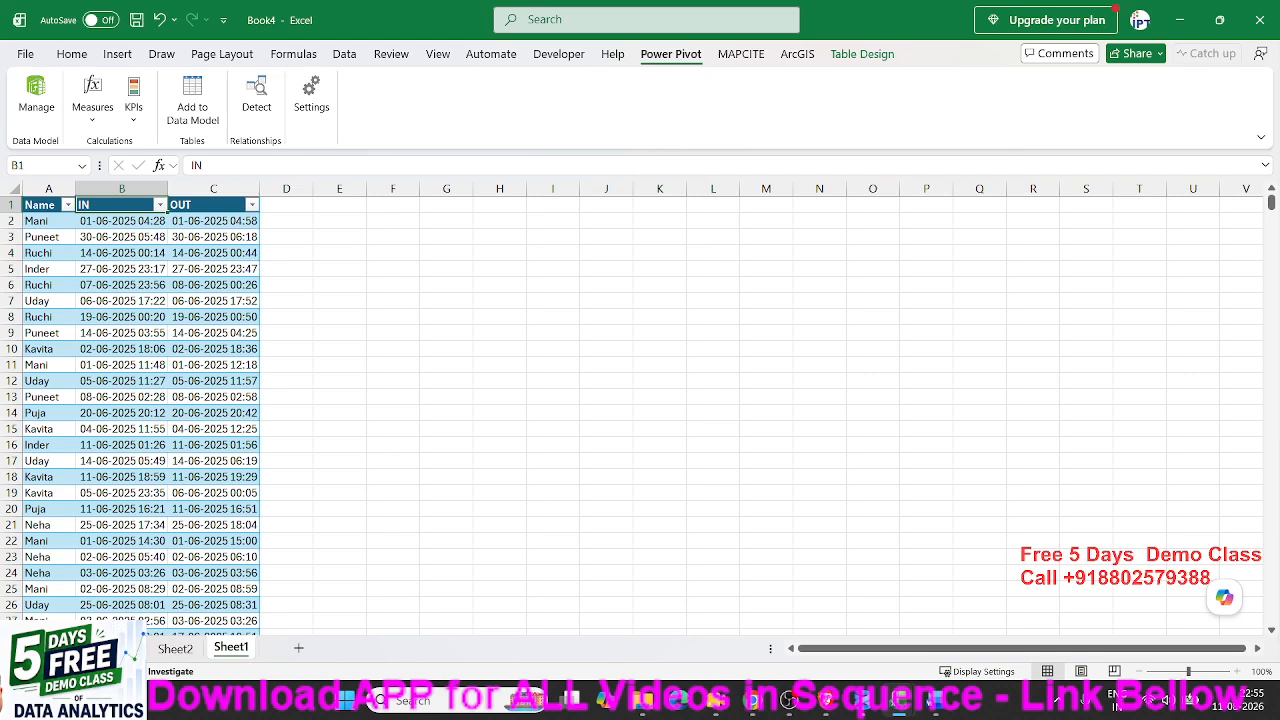
click(533, 402)
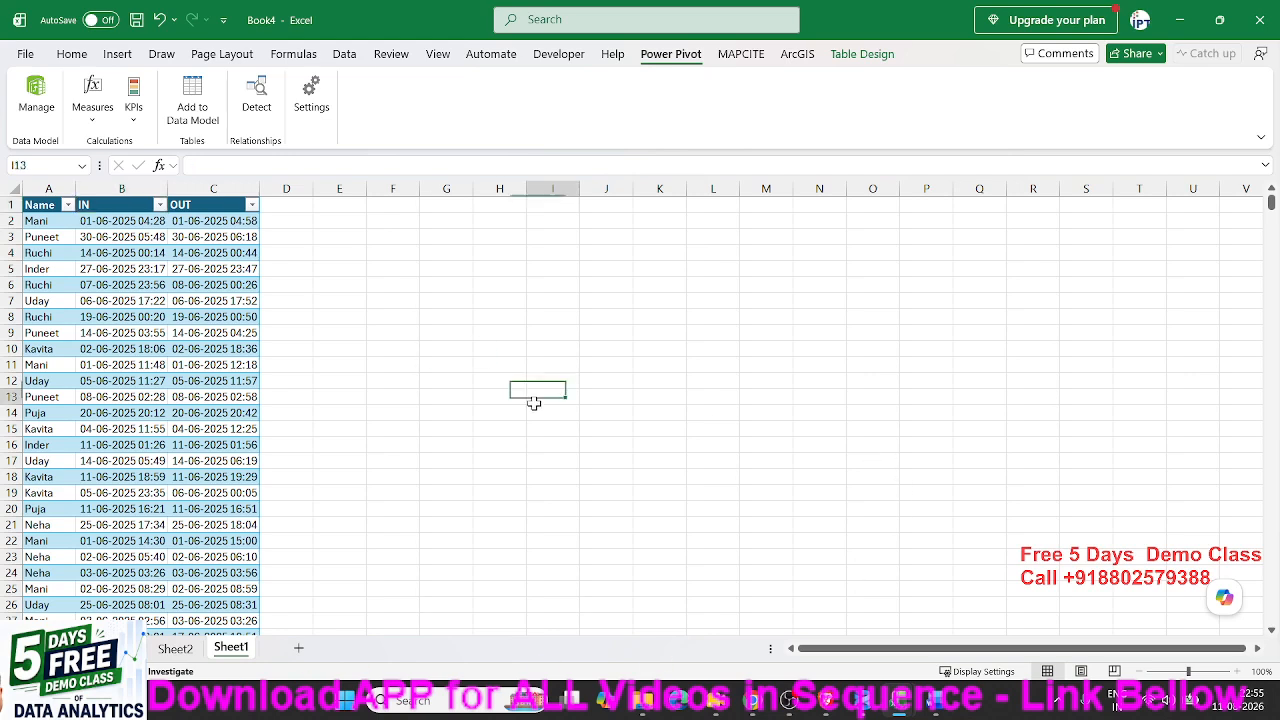
Close the Book4 workbook without saving its changes and switch to the Bio-Att (2) workbook.
click(1252, 20)
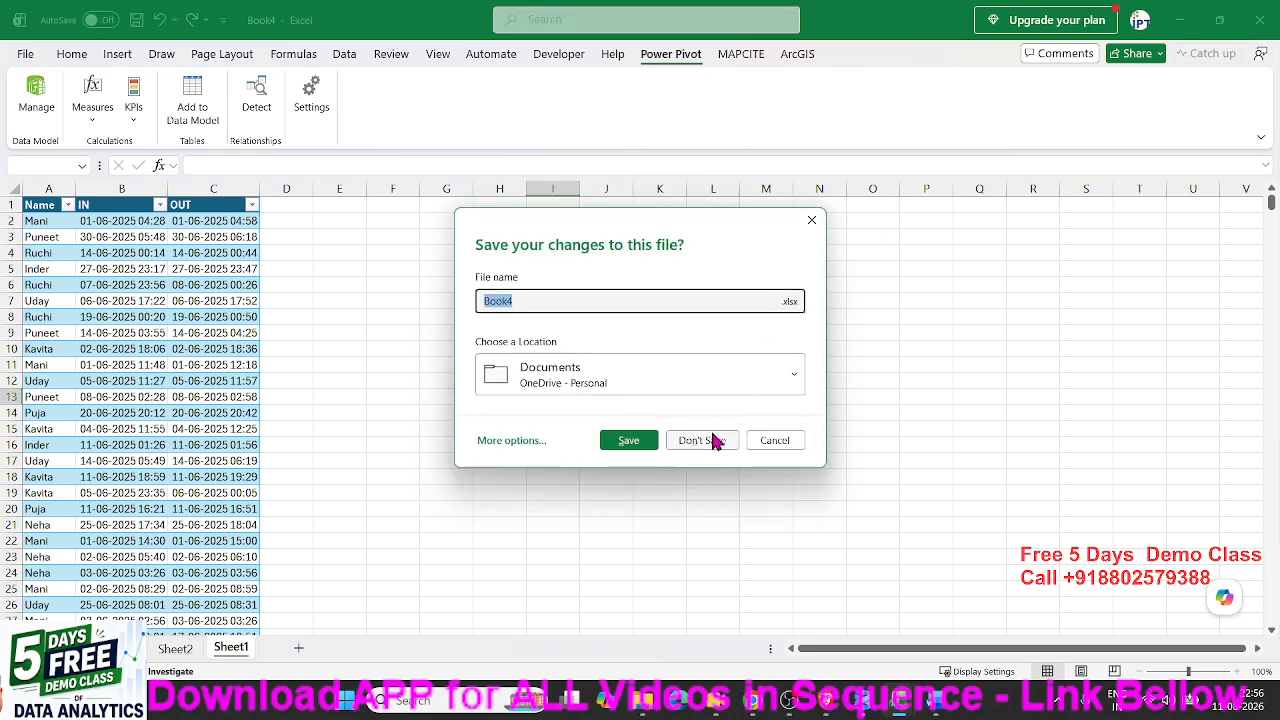
click(712, 441)
mouse_move(899, 705)
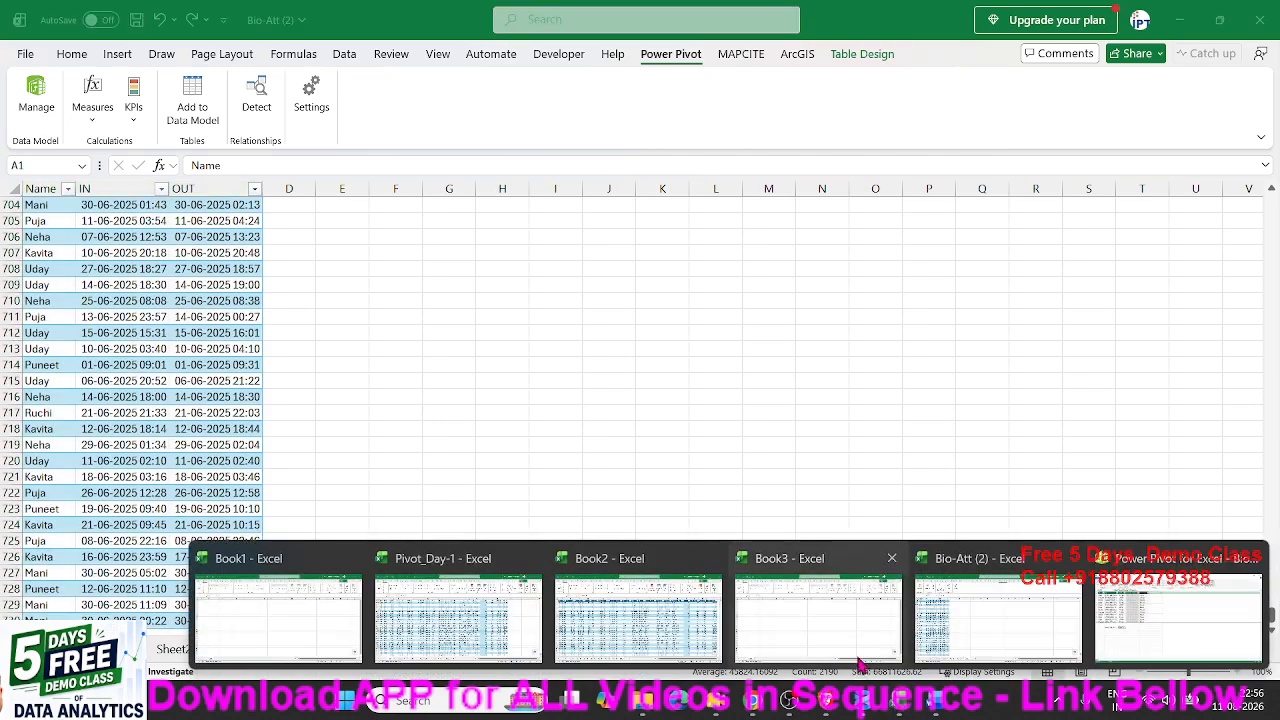
click(955, 622)
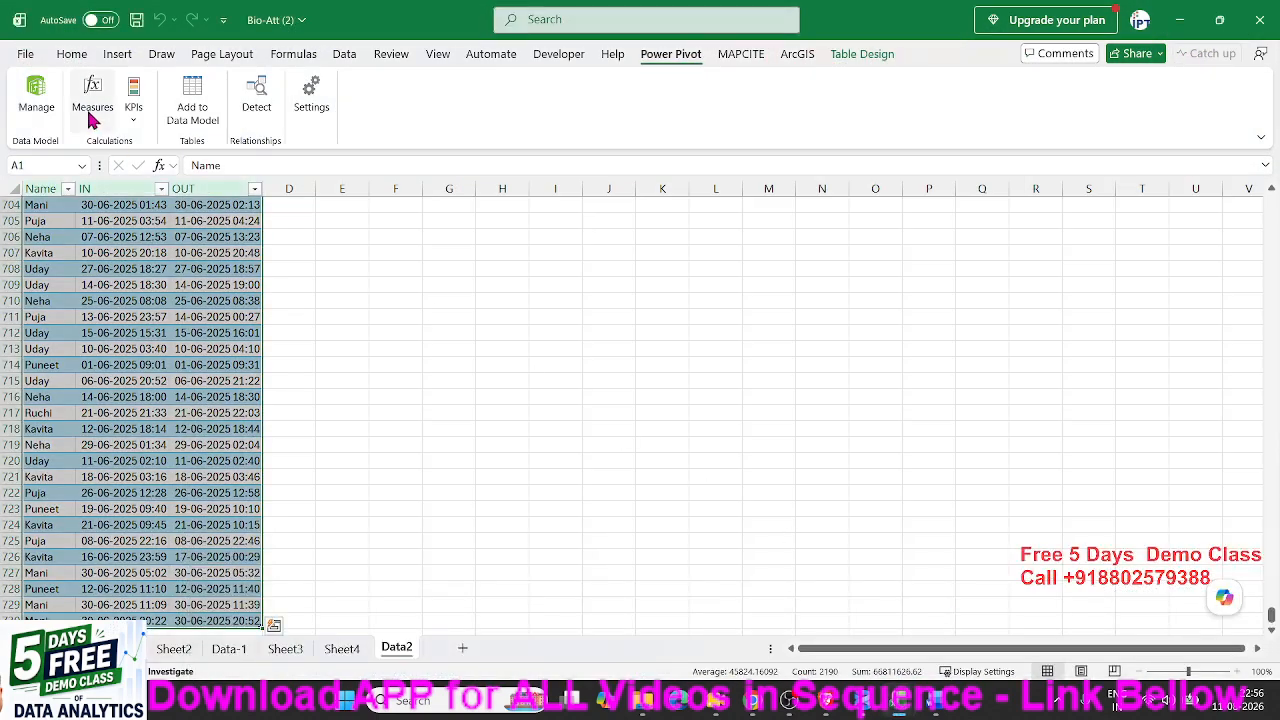
Copy the file path of Bio-Att (2) from the recent files list to the clipboard and switch to another window.
click(27, 56)
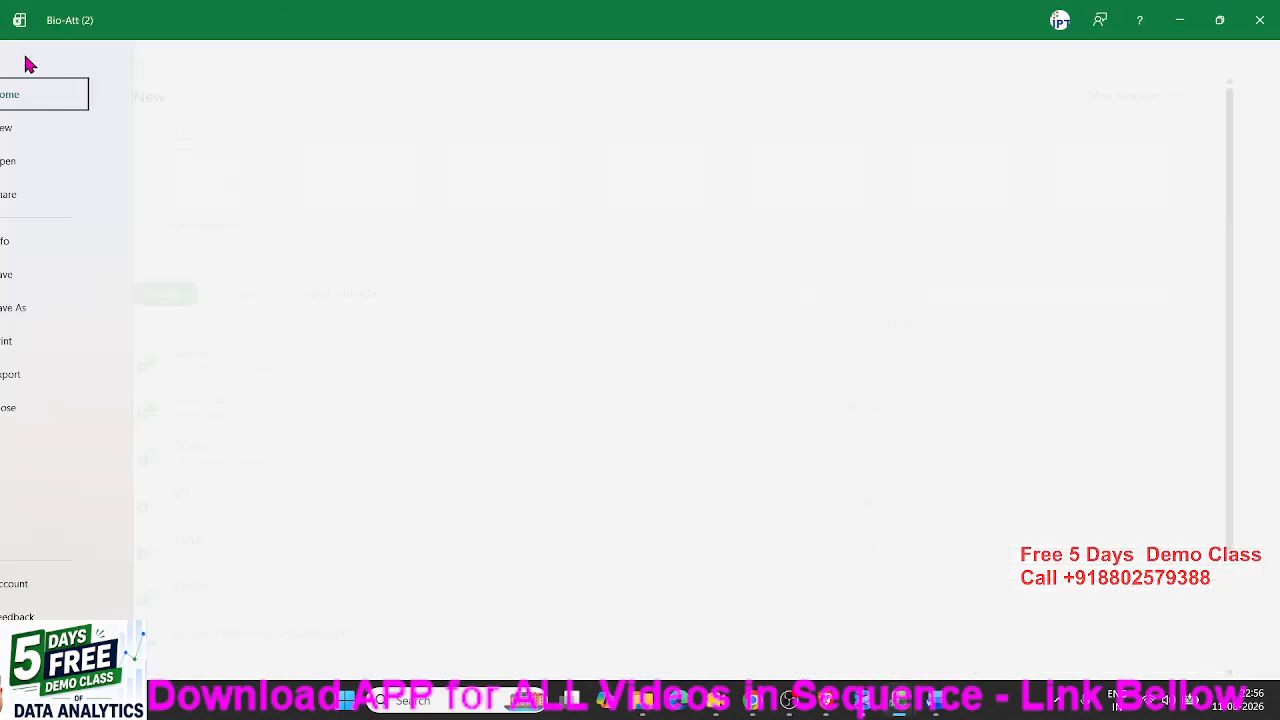
right_click(248, 358)
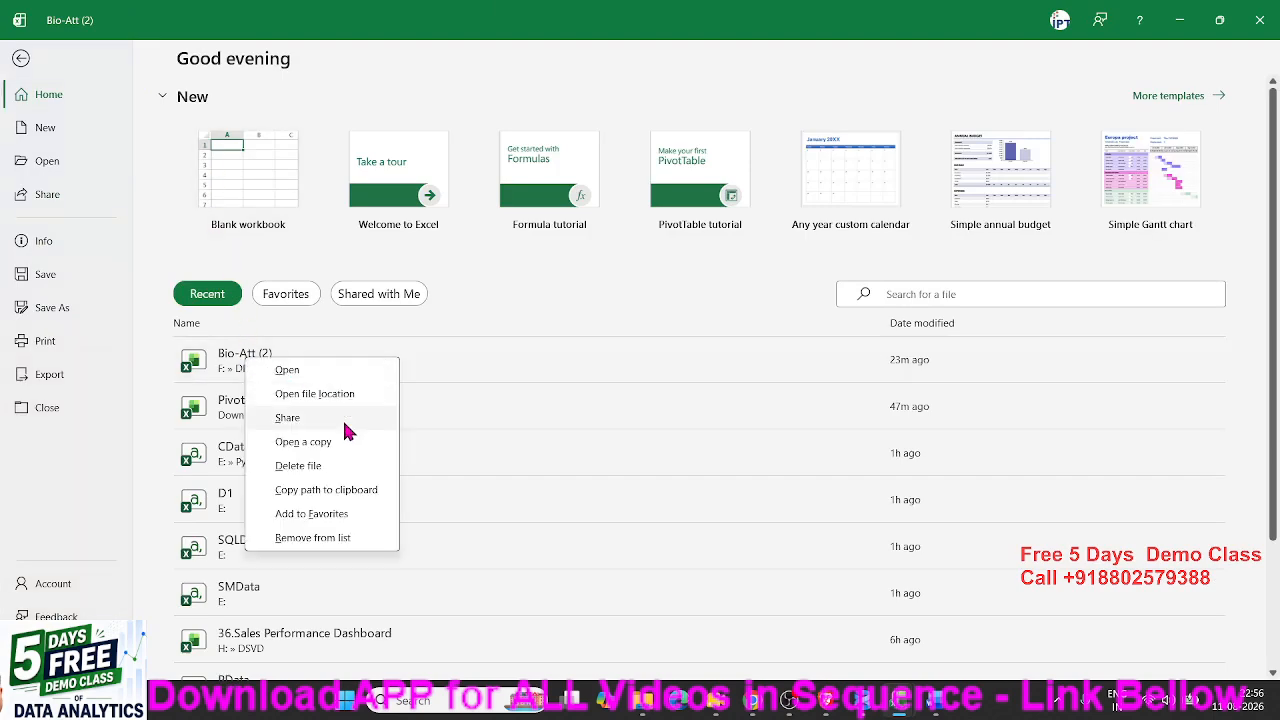
click(323, 490)
key(alt+Tab)
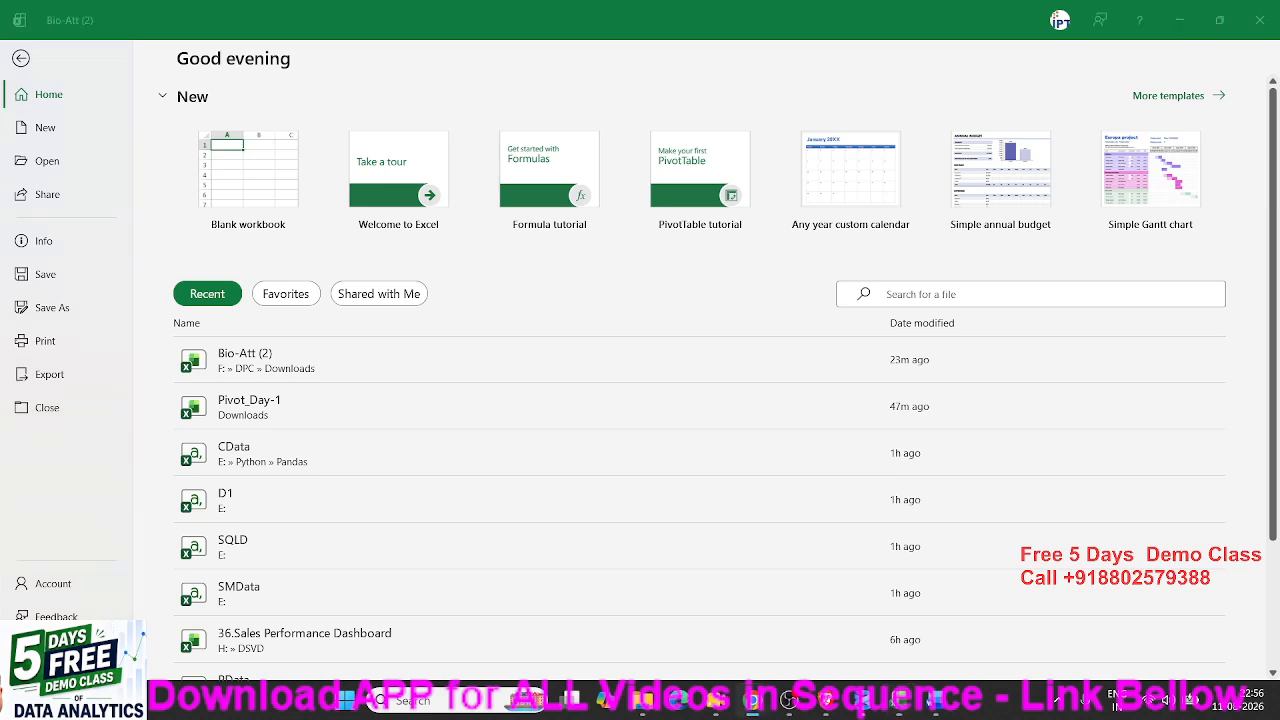